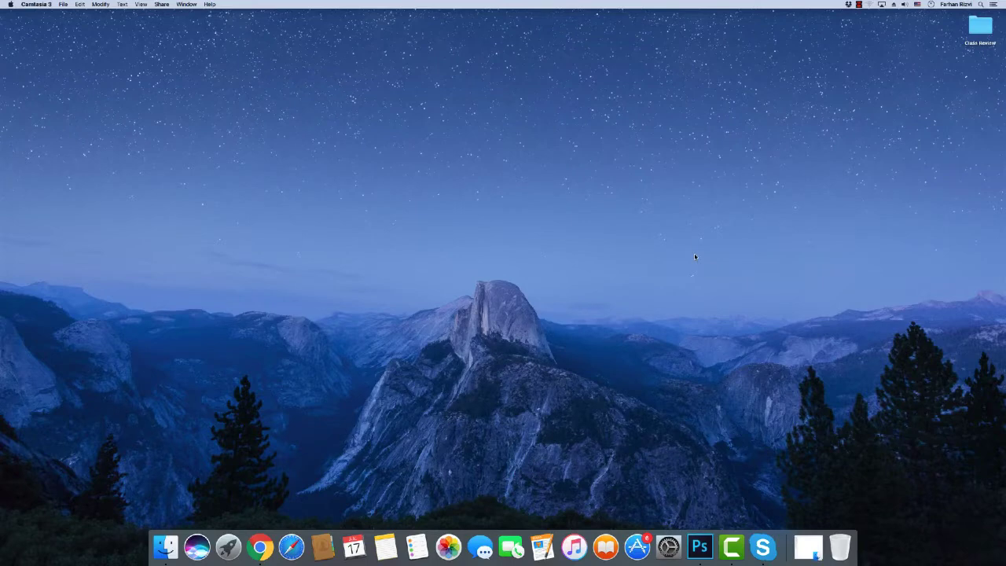
# - Open the first JPG design in the desktop's Class Review folder and display it full screen
pyautogui.doubleClick(980, 28)
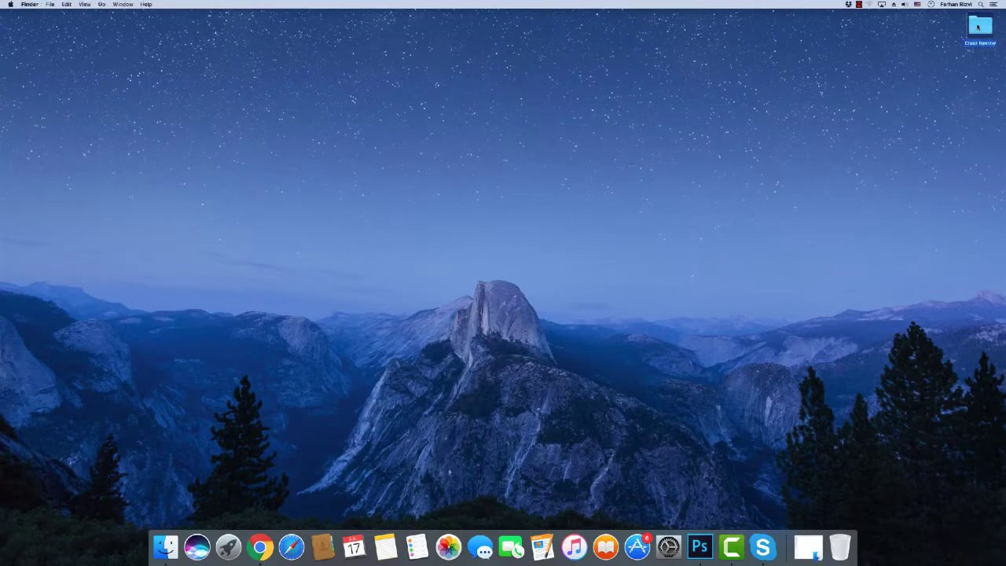
pyautogui.moveTo(605, 108); pyautogui.dragTo(537, 72)
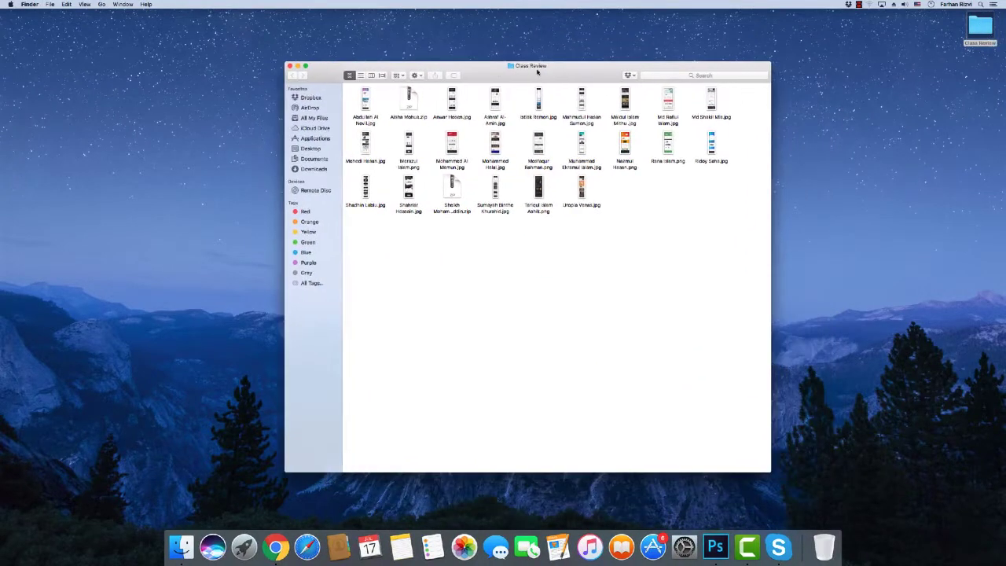
pyautogui.doubleClick(365, 101)
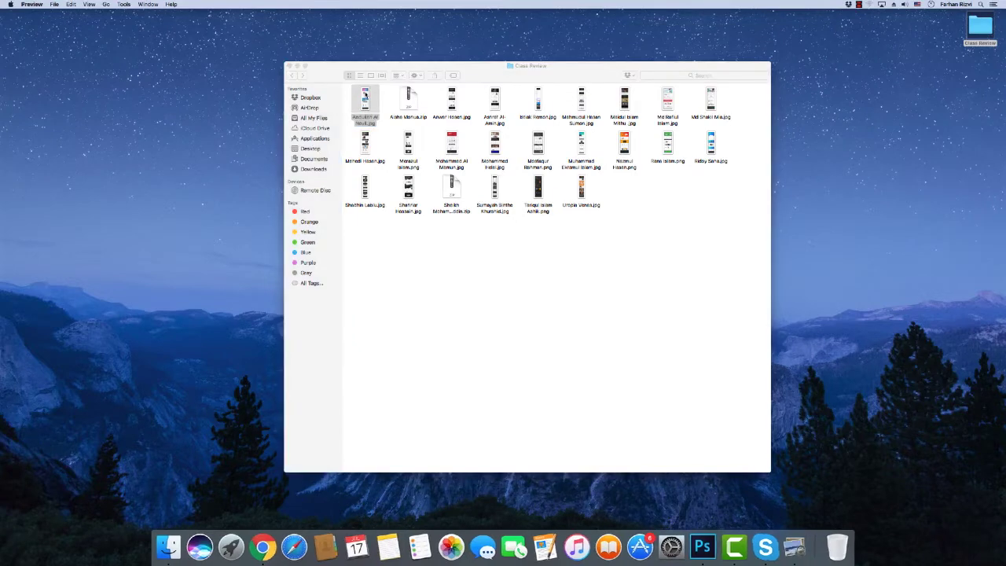
pyautogui.doubleClick(213, 18)
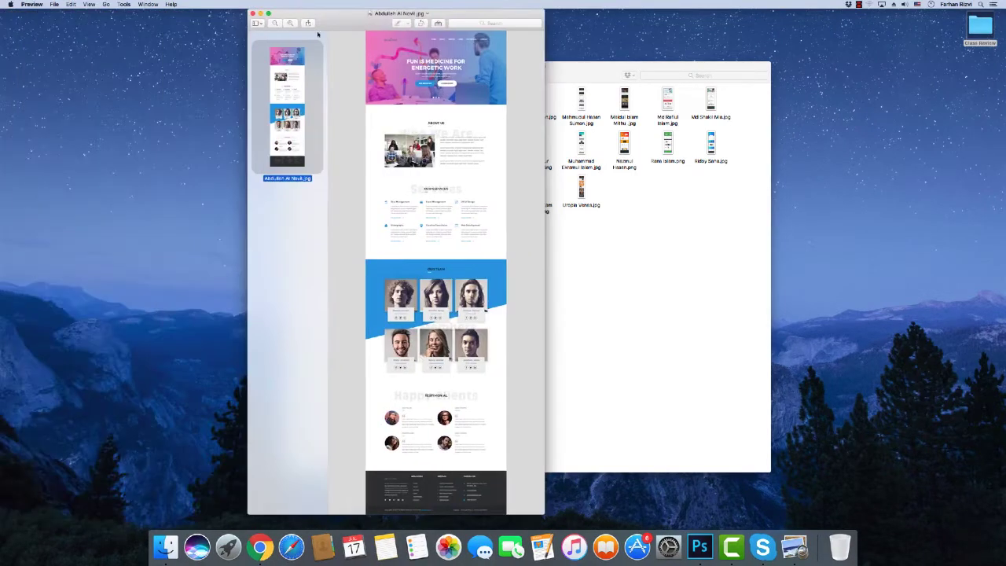
pyautogui.click(269, 16)
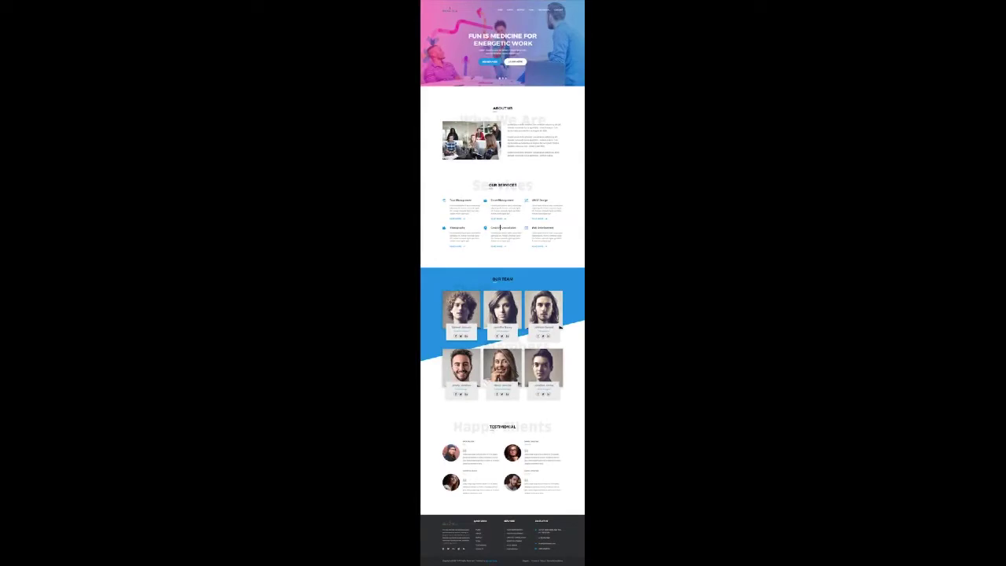
# - Enlarge the page design and look over all its sections from the hero banner to the testimonials
pyautogui.scroll(10, 500, 227)
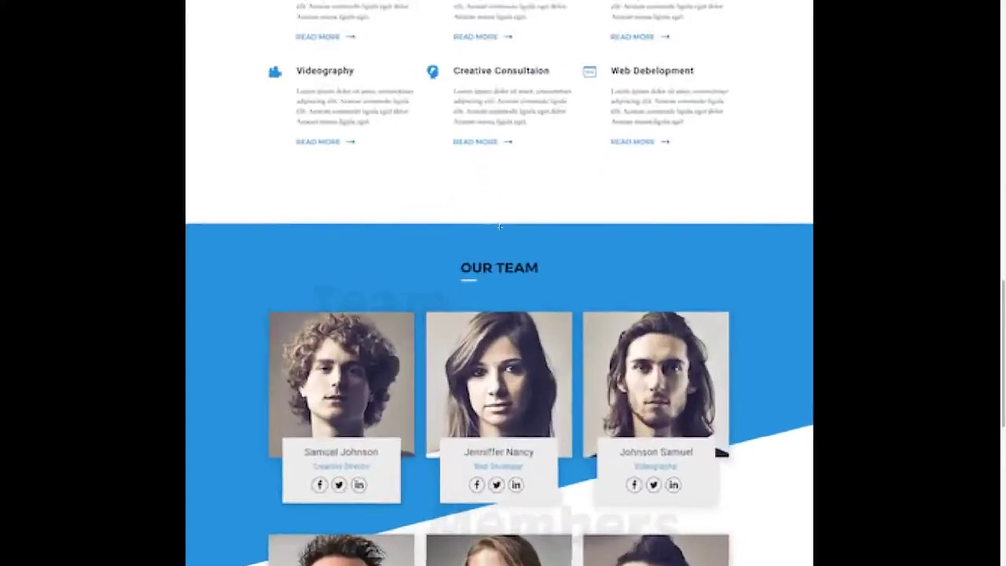
pyautogui.scroll(-8, 500, 227)
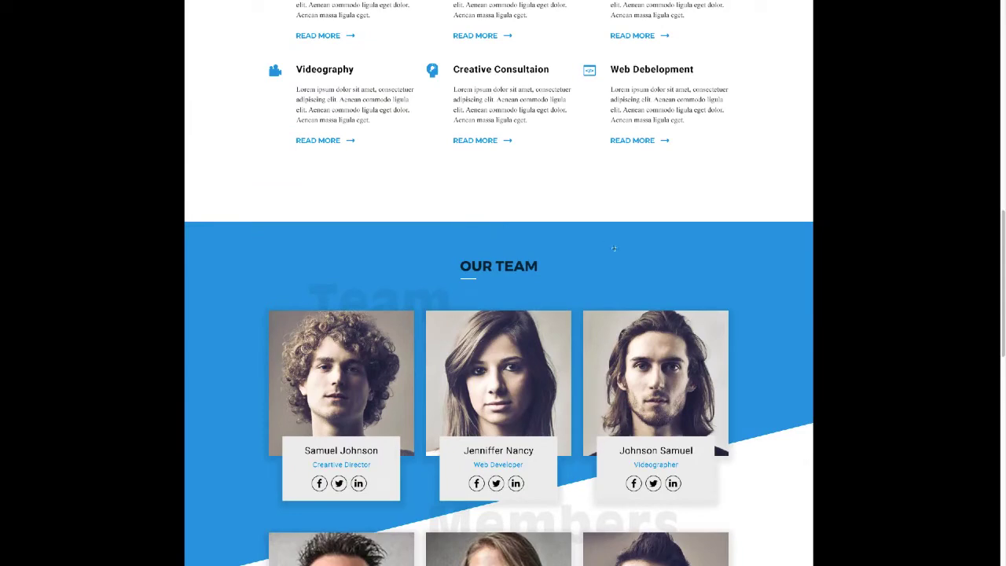
pyautogui.scroll(10, 614, 249)
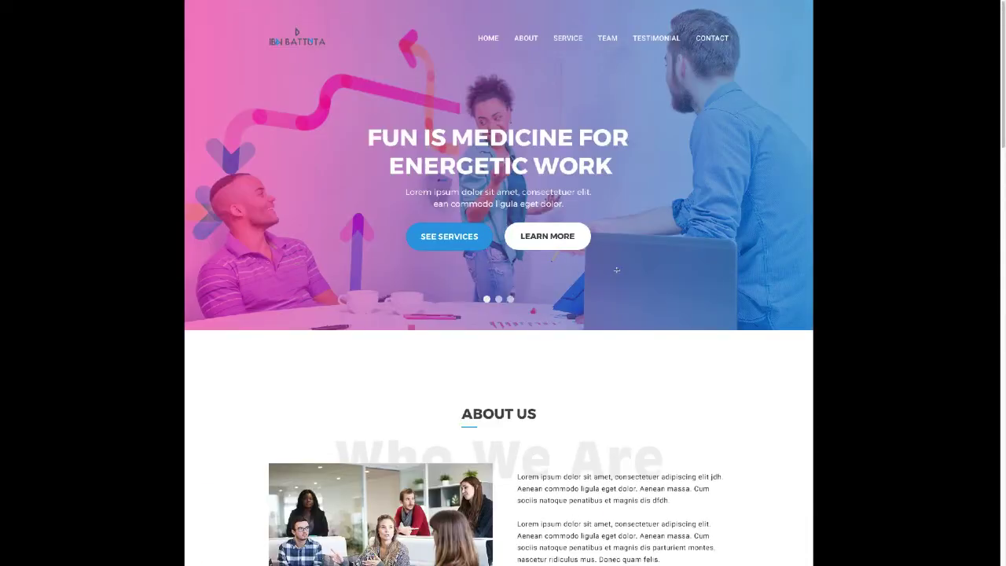
pyautogui.scroll(-10, 419, 103)
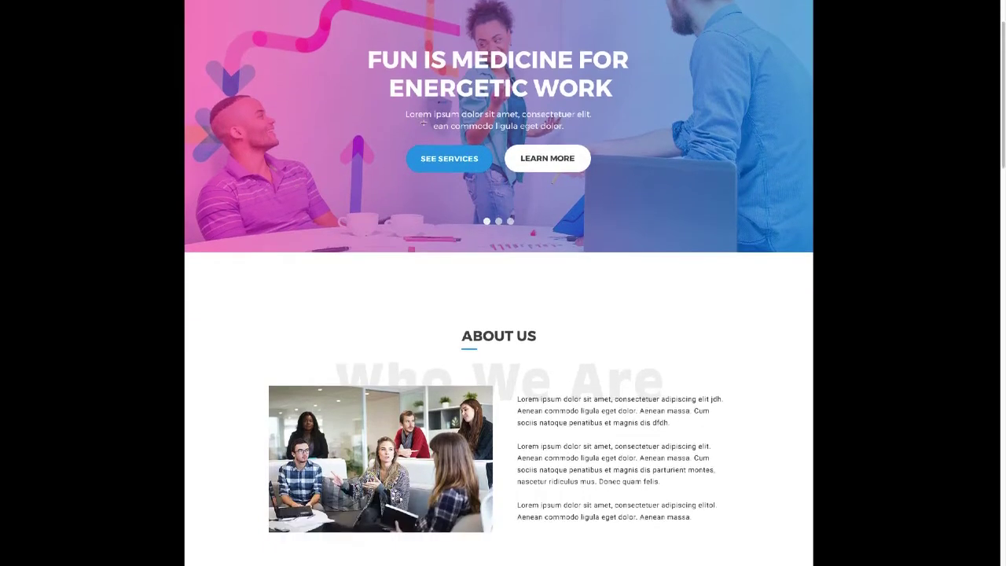
pyautogui.scroll(-10, 428, 126)
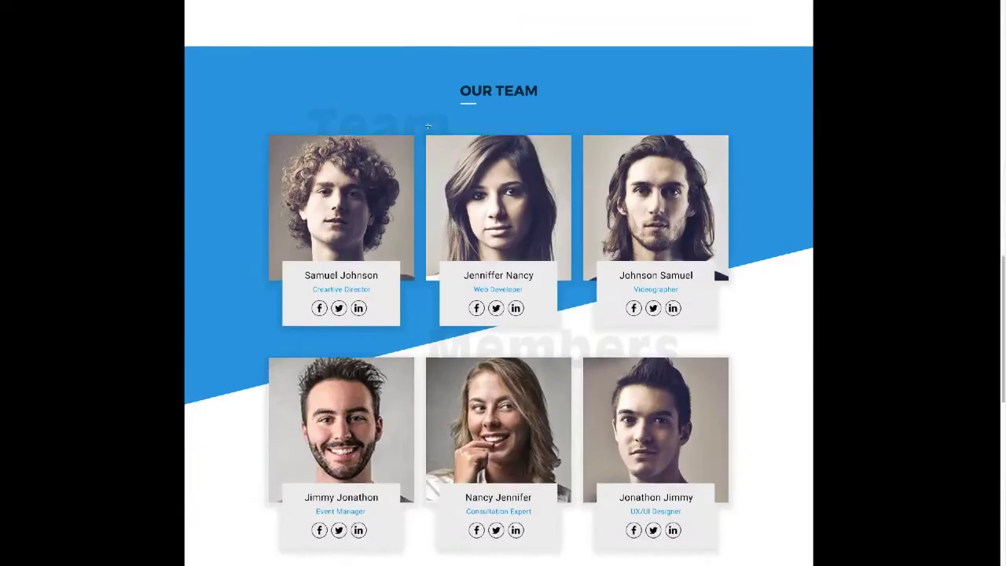
pyautogui.scroll(10, 427, 126)
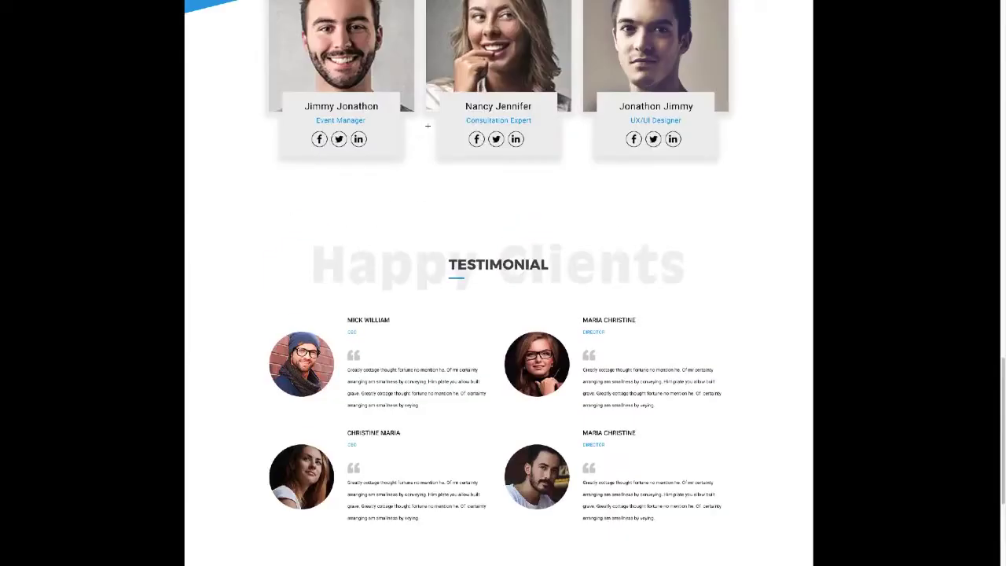
# - Examine the layout and text of the hero banner, About Us and Our Services sections
pyautogui.scroll(3, 427, 125)
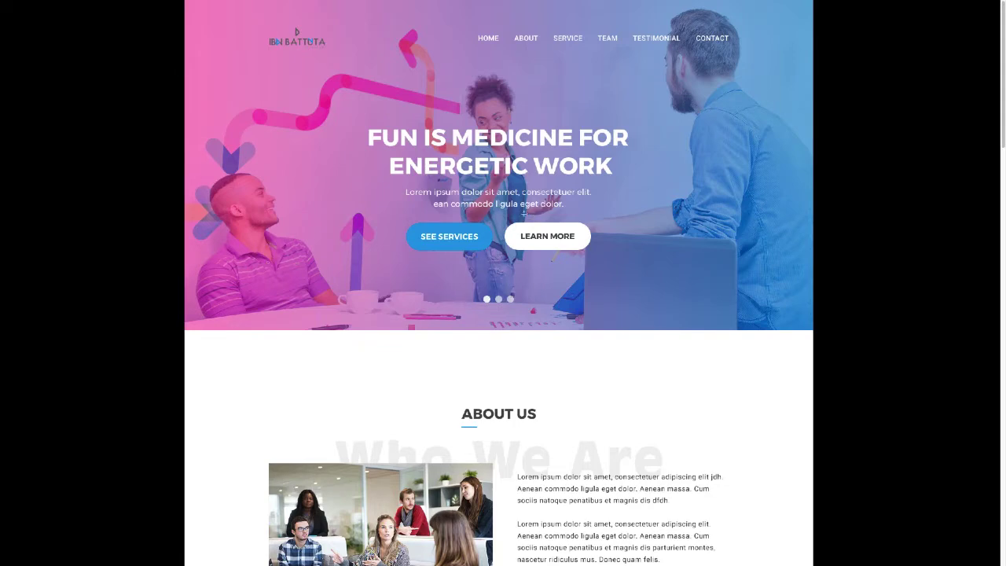
pyautogui.scroll(-3, 588, 364)
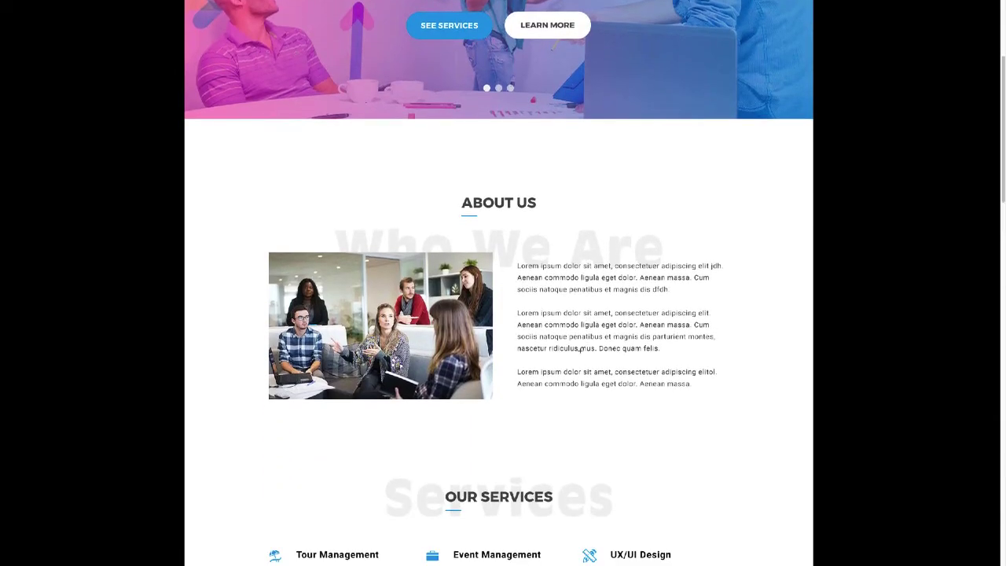
pyautogui.scroll(-1, 527, 276)
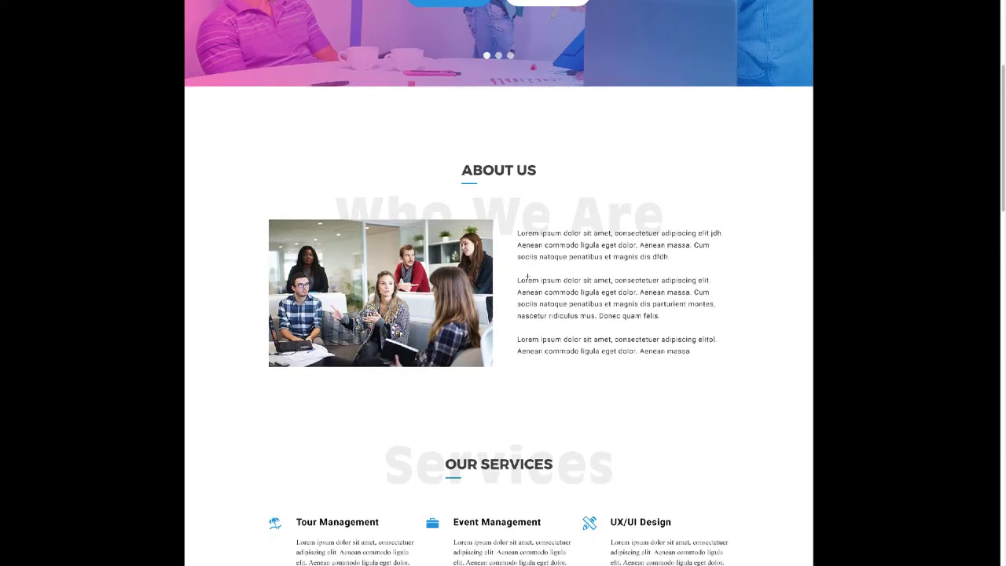
pyautogui.scroll(-1, 528, 273)
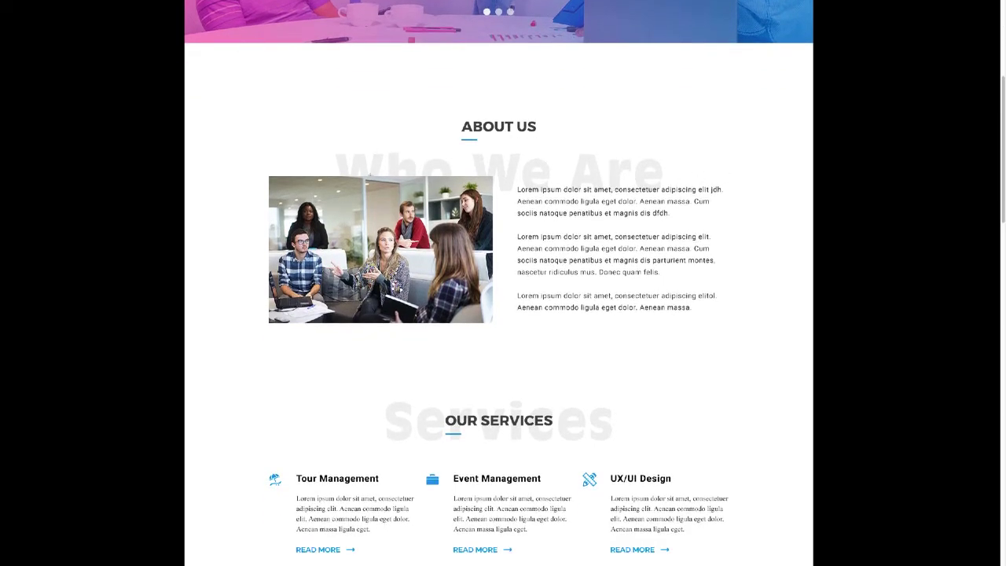
pyautogui.scroll(-2, 686, 135)
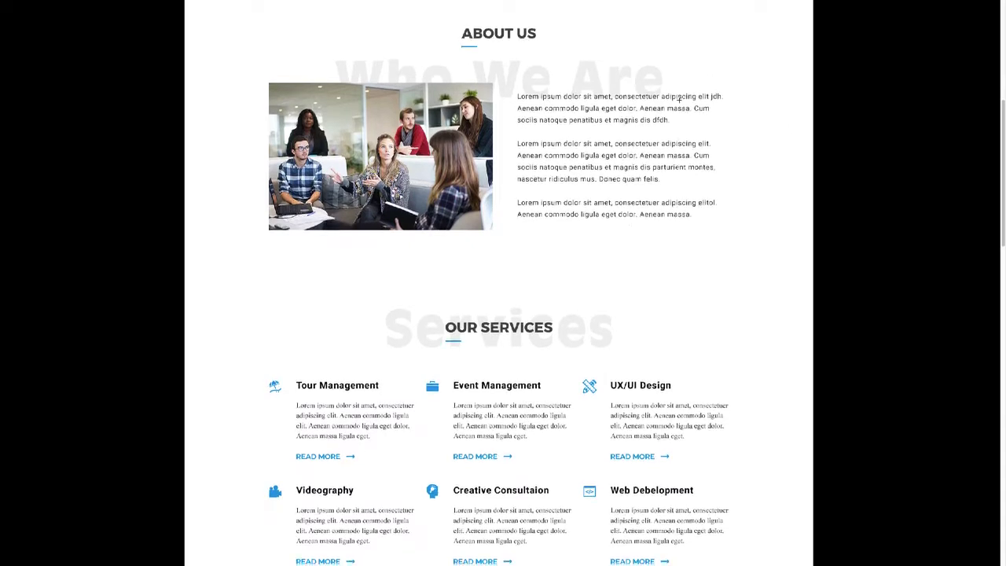
pyautogui.scroll(-4, 680, 110)
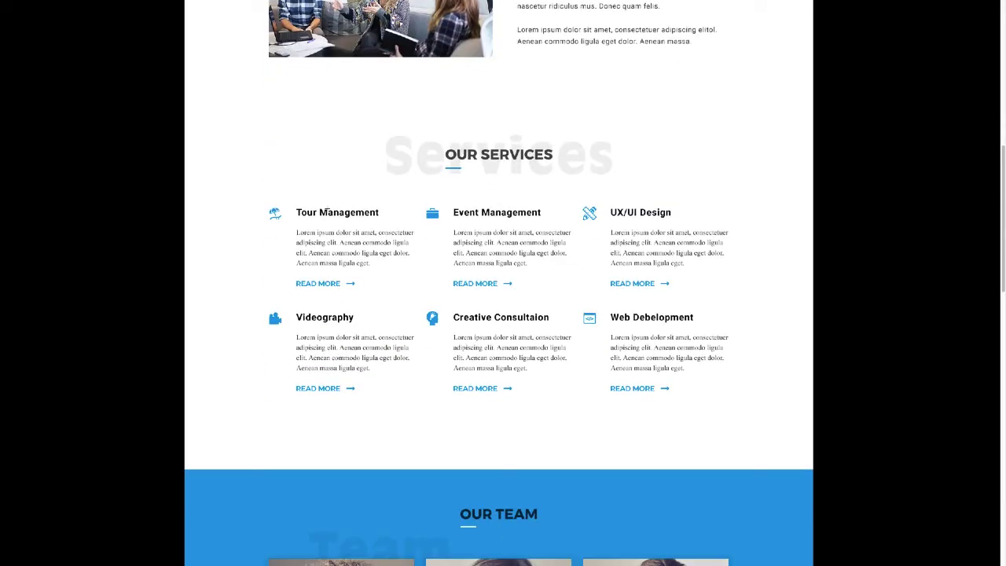
pyautogui.scroll(6, 356, 240)
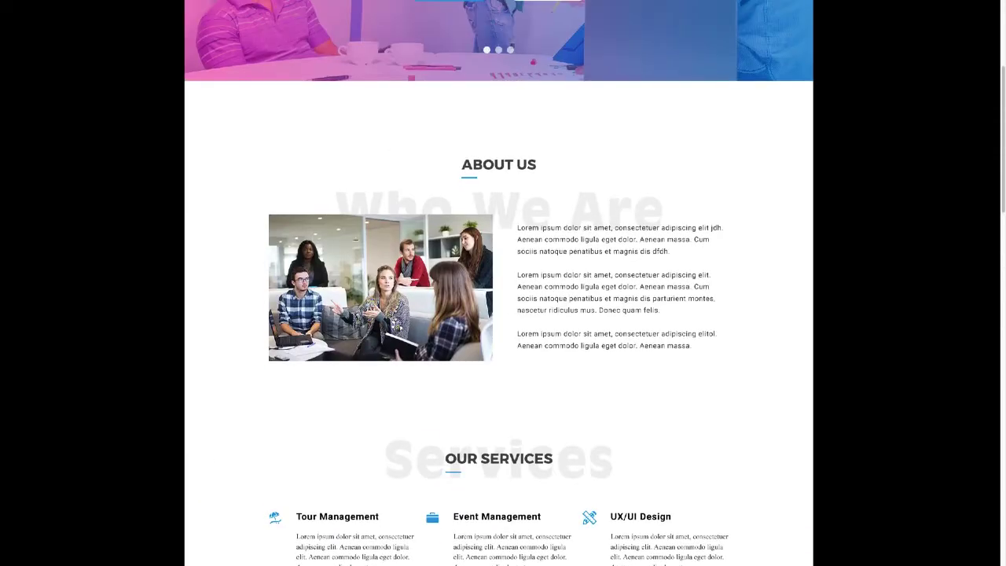
pyautogui.scroll(-4, 355, 240)
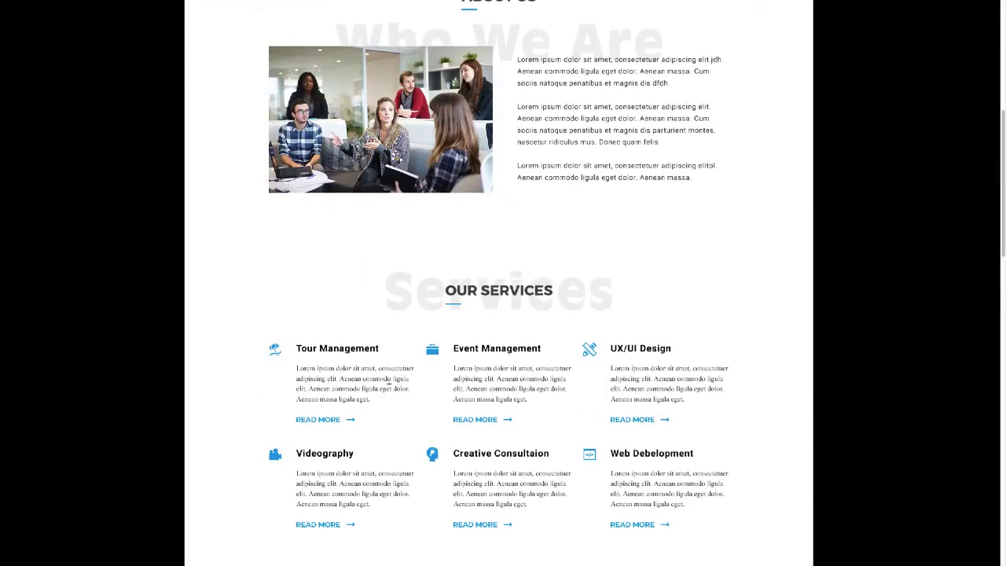
pyautogui.scroll(1, 490, 252)
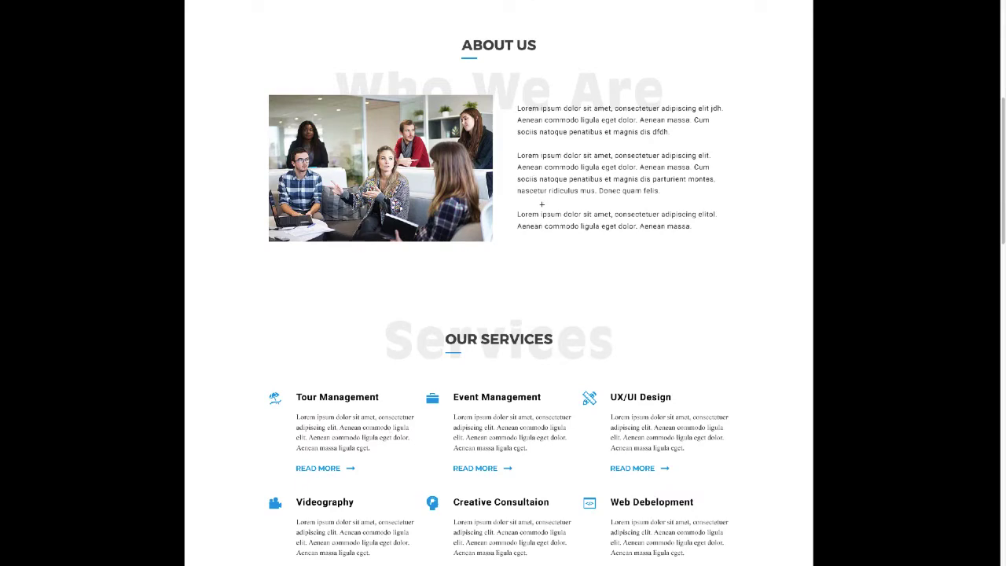
# - Look over the Our Team cards and the start of the Testimonial section below the services
pyautogui.scroll(-5, 541, 204)
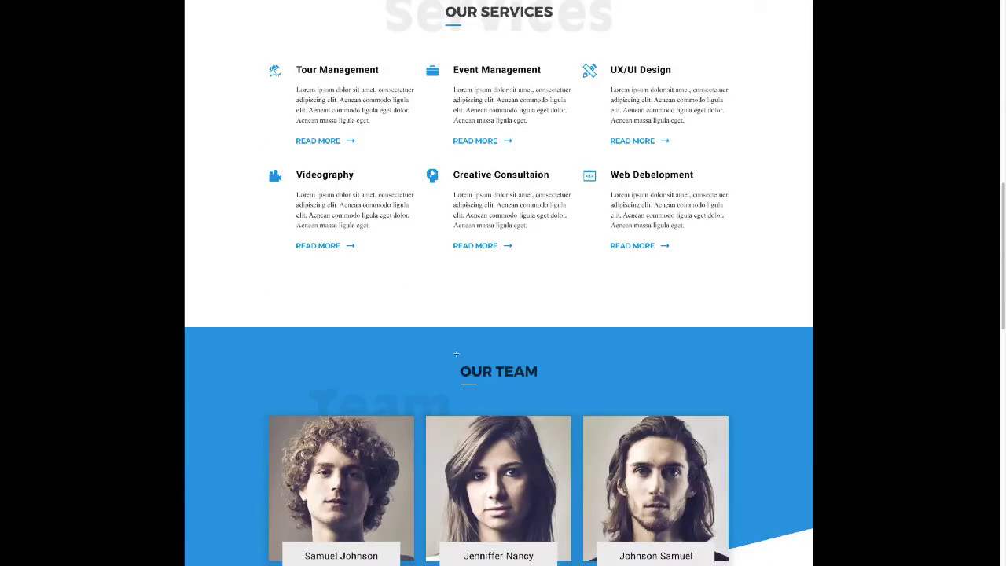
pyautogui.scroll(-3, 456, 354)
pyautogui.scroll(-4, 456, 355)
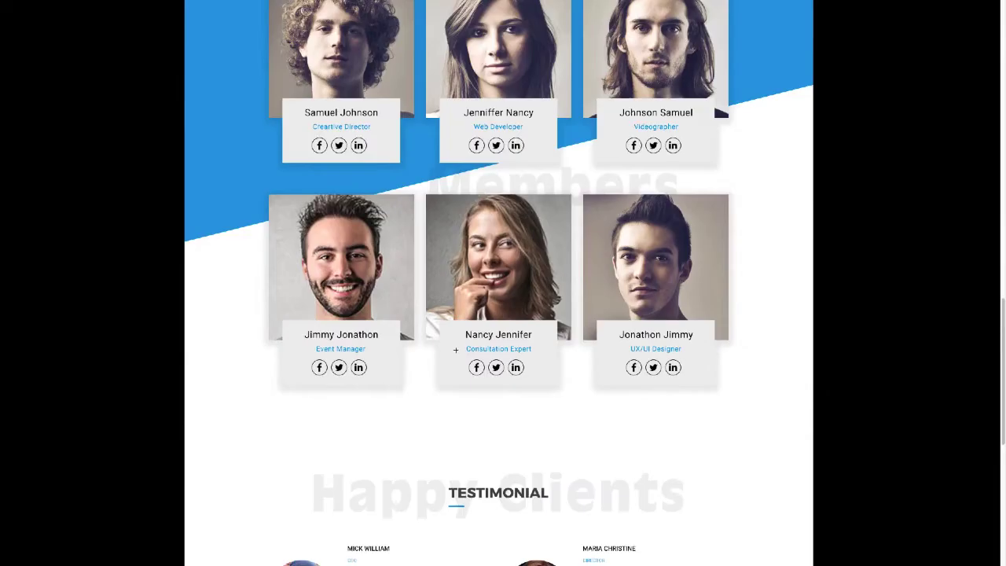
pyautogui.scroll(-1, 456, 348)
pyautogui.scroll(-1, 456, 341)
pyautogui.scroll(2, 453, 341)
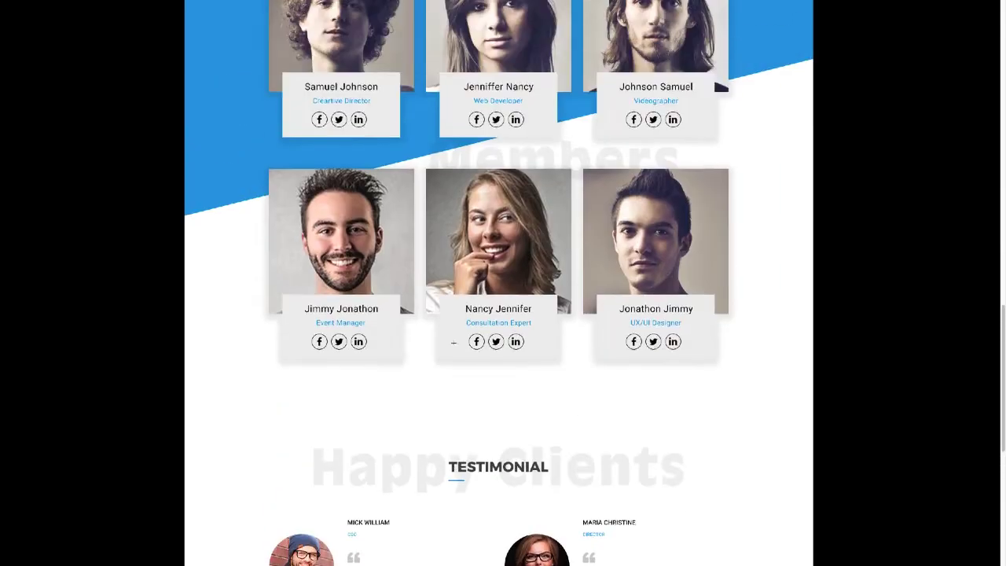
# - Mark the description text in the first row of Our Services with a rectangular selection to check its columns
pyautogui.scroll(8, 453, 342)
pyautogui.scroll(1, 454, 342)
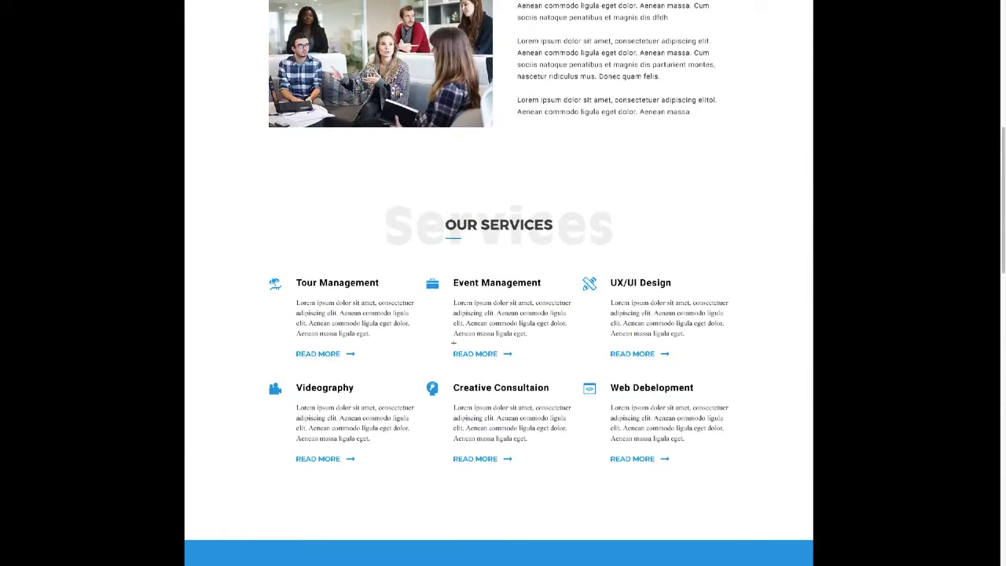
pyautogui.scroll(3, 454, 341)
pyautogui.scroll(-2, 390, 382)
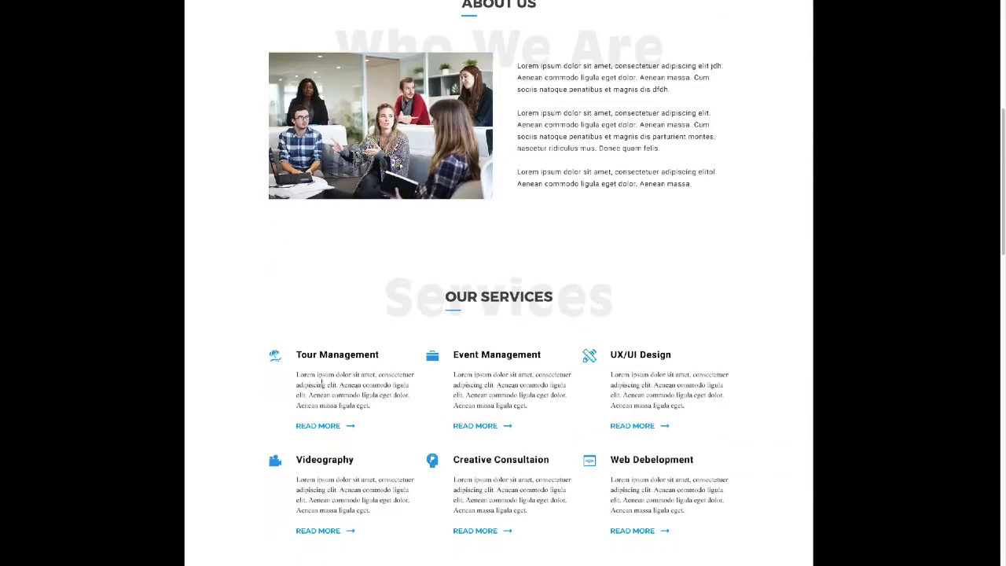
pyautogui.moveTo(295, 344); pyautogui.dragTo(415, 386)
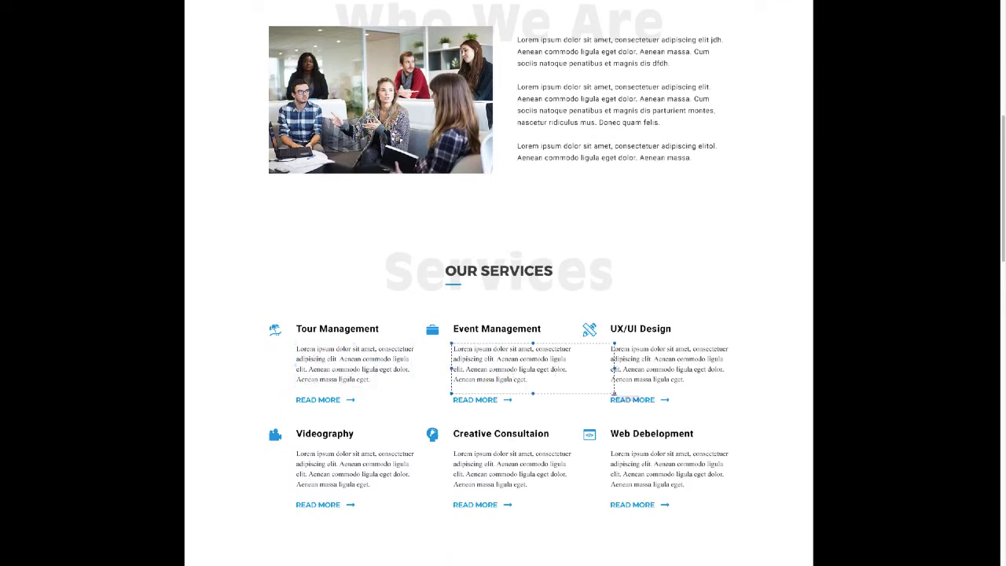
pyautogui.scroll(-1, 308, 402)
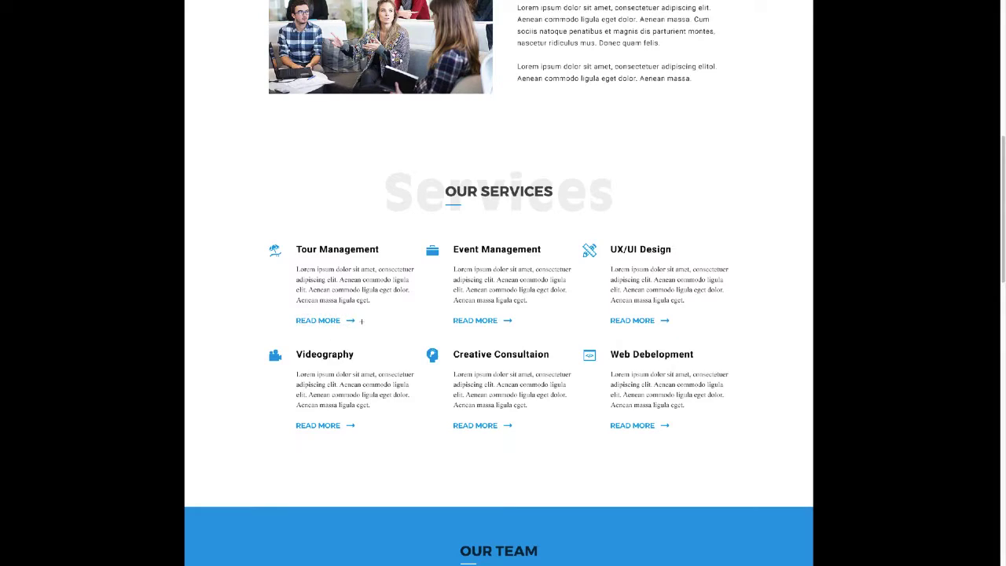
pyautogui.scroll(-1, 414, 320)
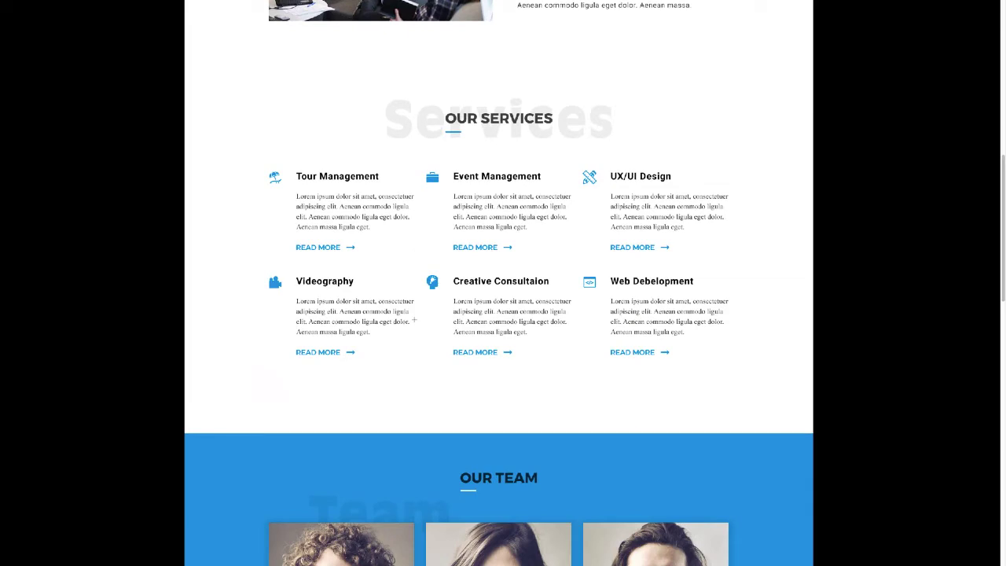
# - Compare the Our Team section's layout with the hero banner and About Us section
pyautogui.scroll(-1, 413, 319)
pyautogui.scroll(-2, 415, 319)
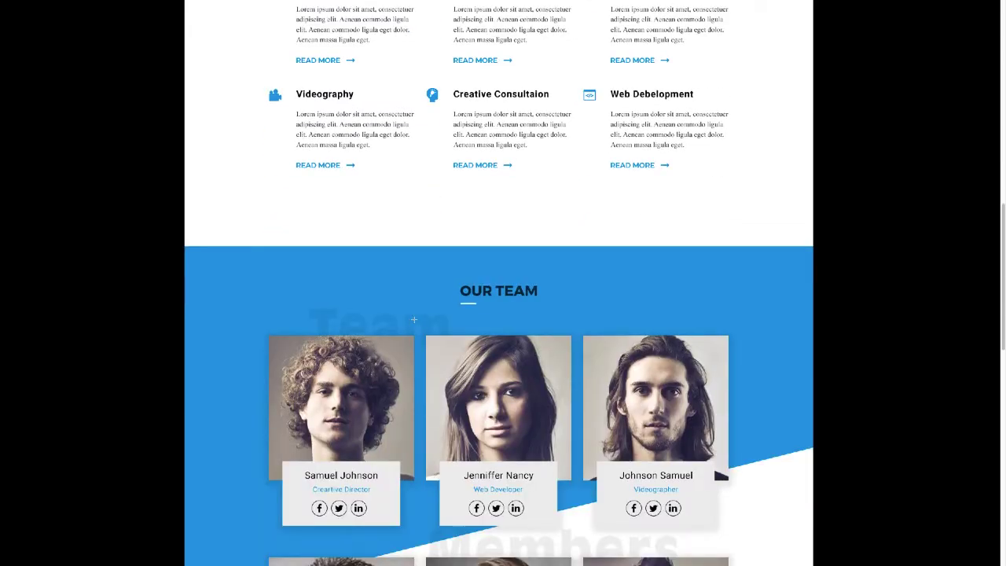
pyautogui.scroll(-2, 414, 320)
pyautogui.scroll(2, 414, 320)
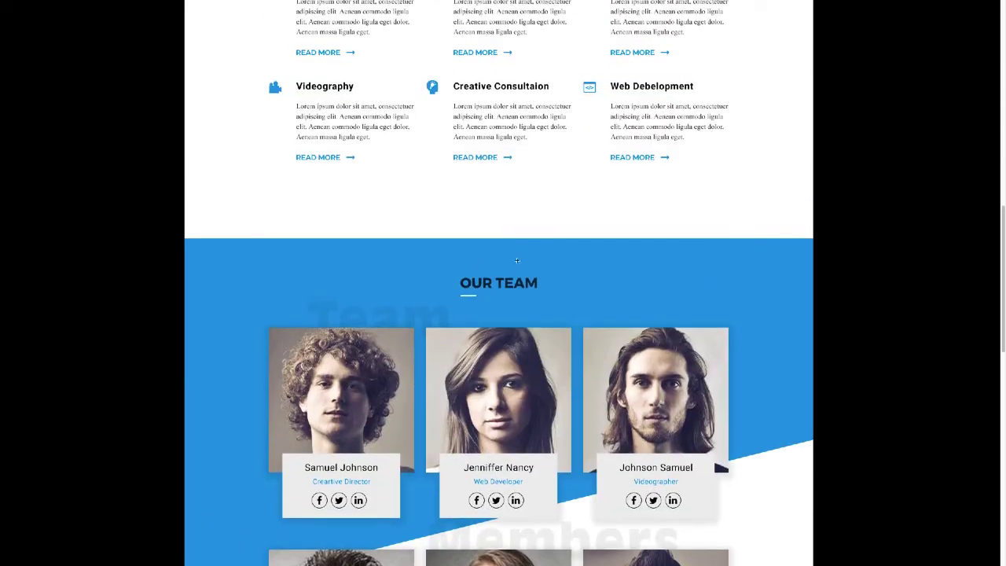
pyautogui.scroll(8, 517, 260)
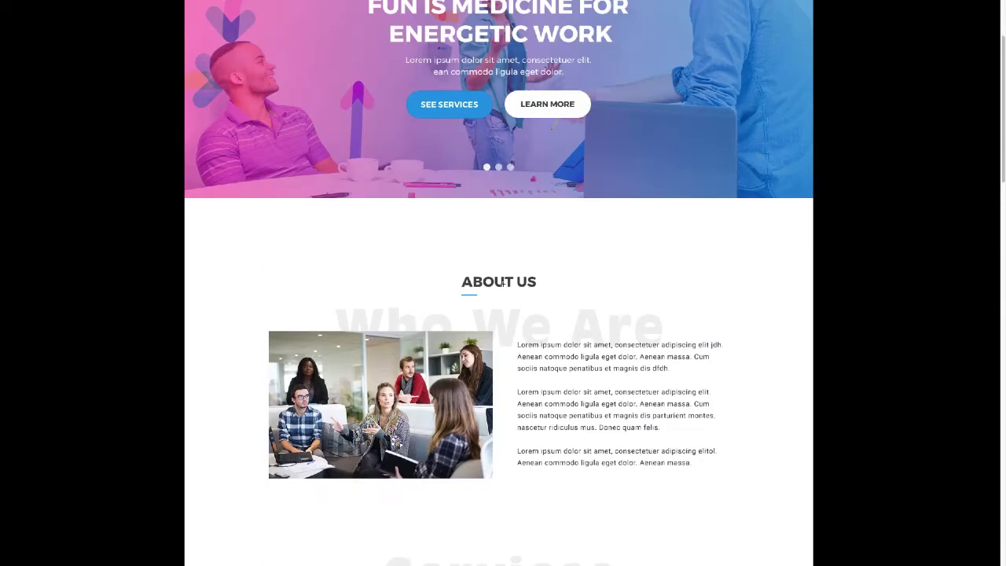
pyautogui.scroll(2, 503, 283)
pyautogui.scroll(-5, 503, 284)
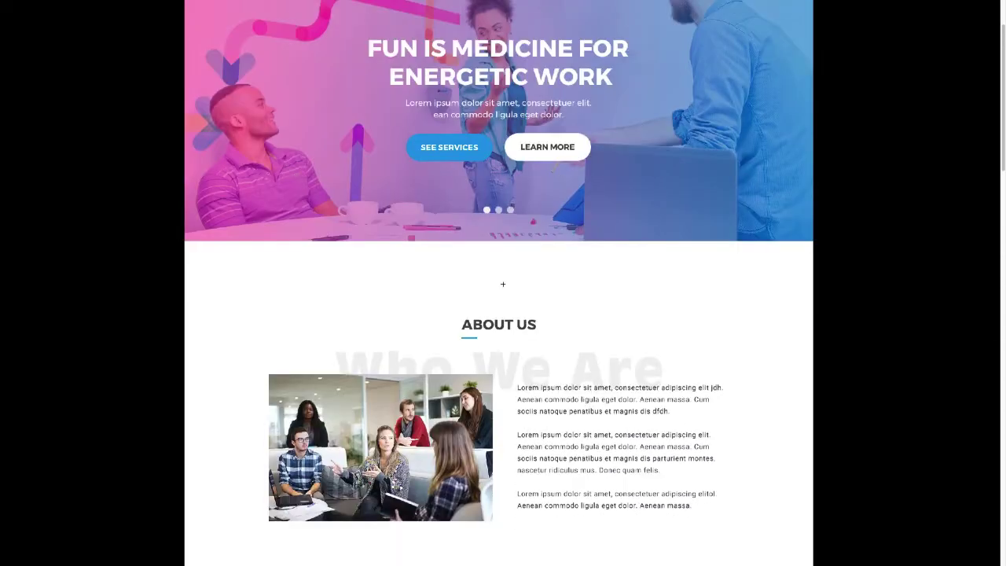
pyautogui.scroll(1, 475, 79)
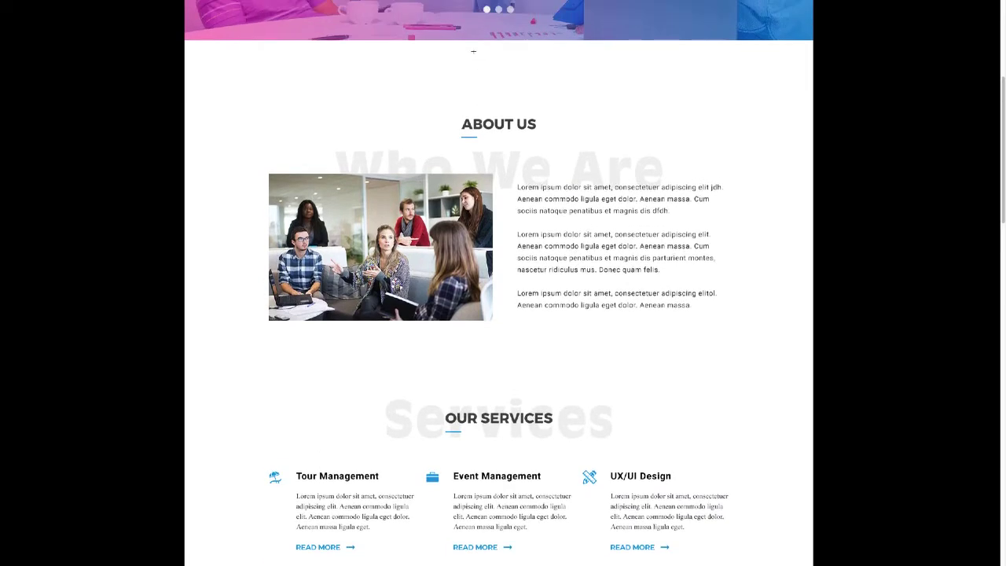
# - Frame the gap above the About Us heading with a rectangular selection and compare it with the spacing around Our Services and Our Team
pyautogui.moveTo(462, 41)
pyautogui.mouseDown()
pyautogui.moveTo(500, 121)
pyautogui.moveTo(492, 347)
pyautogui.mouseUp()
pyautogui.scroll(-5, 413, 373)
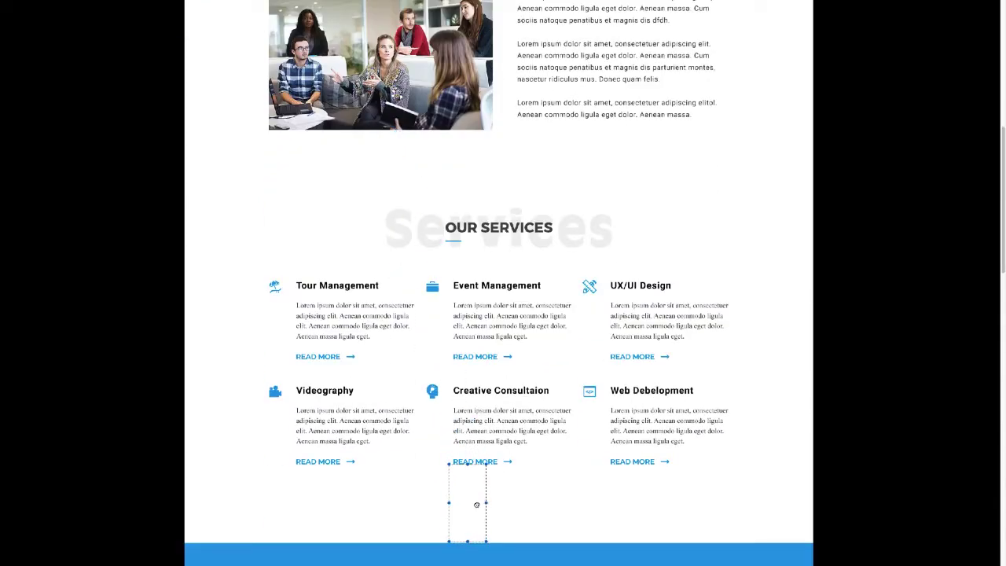
pyautogui.scroll(-8, 499, 346)
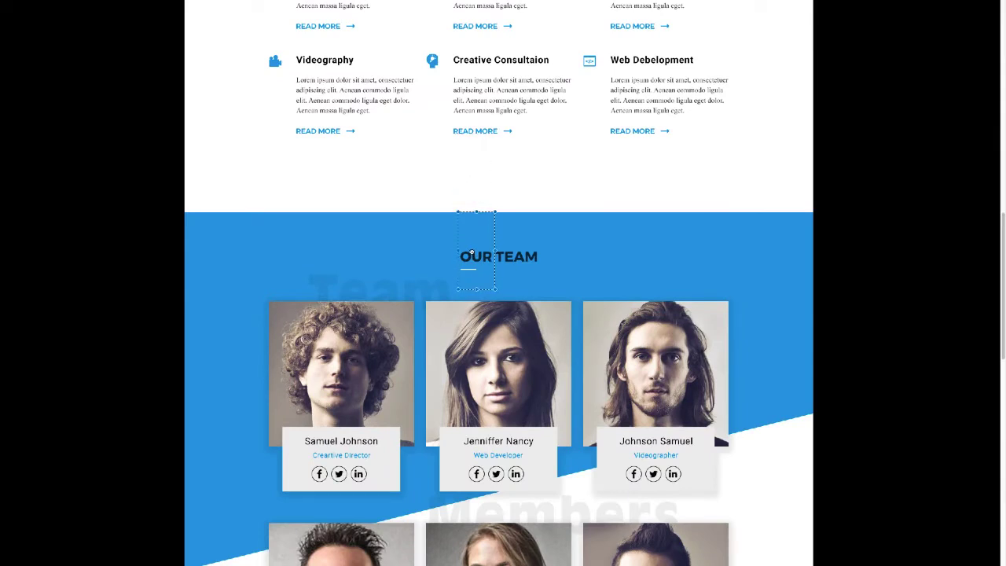
# - Frame the gap above the Our Team section with a rectangular selection and compare it with the space around the Our Team heading
pyautogui.scroll(-2, 554, 328)
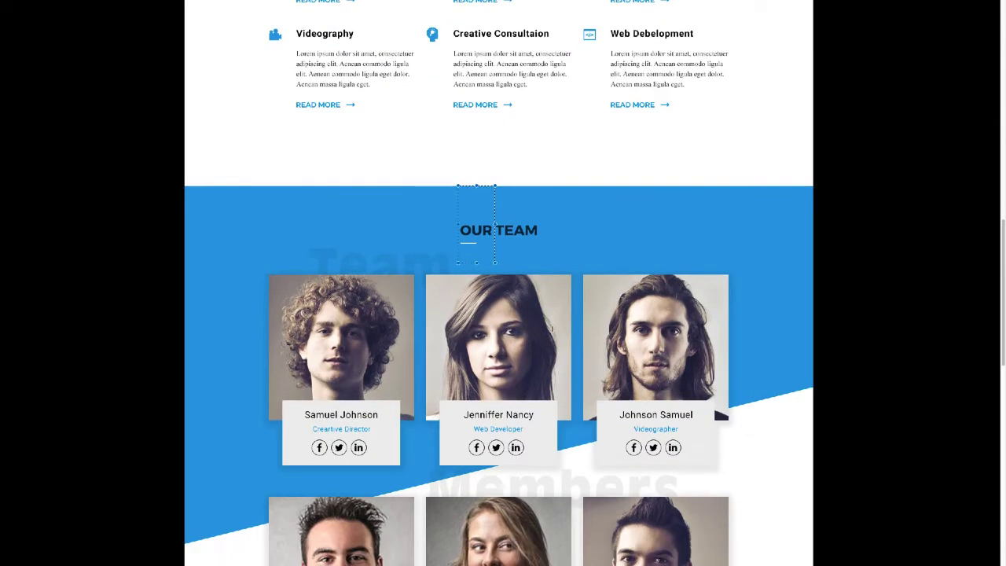
pyautogui.scroll(2, 469, 157)
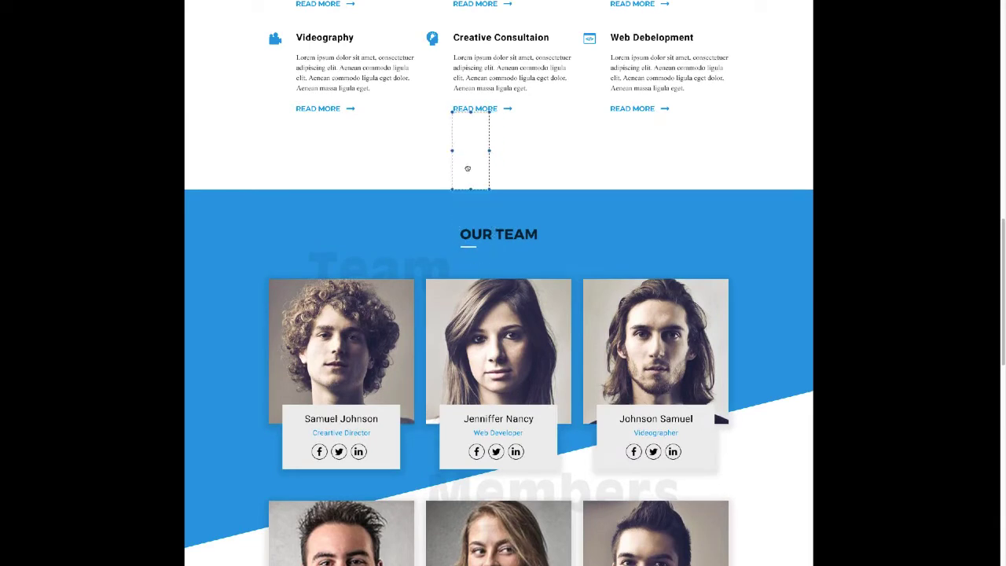
pyautogui.moveTo(453, 112); pyautogui.dragTo(474, 254)
pyautogui.scroll(-1, 502, 271)
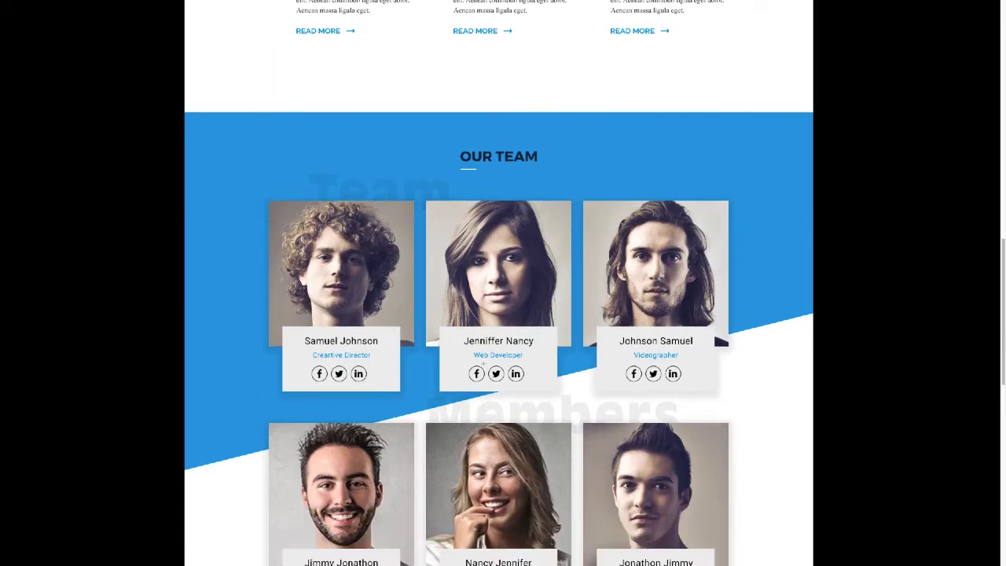
# - Mark the faded "Team" background word with a rectangular selection and compare it with the "Who We Are" and "Services" background words
pyautogui.scroll(5, 463, 187)
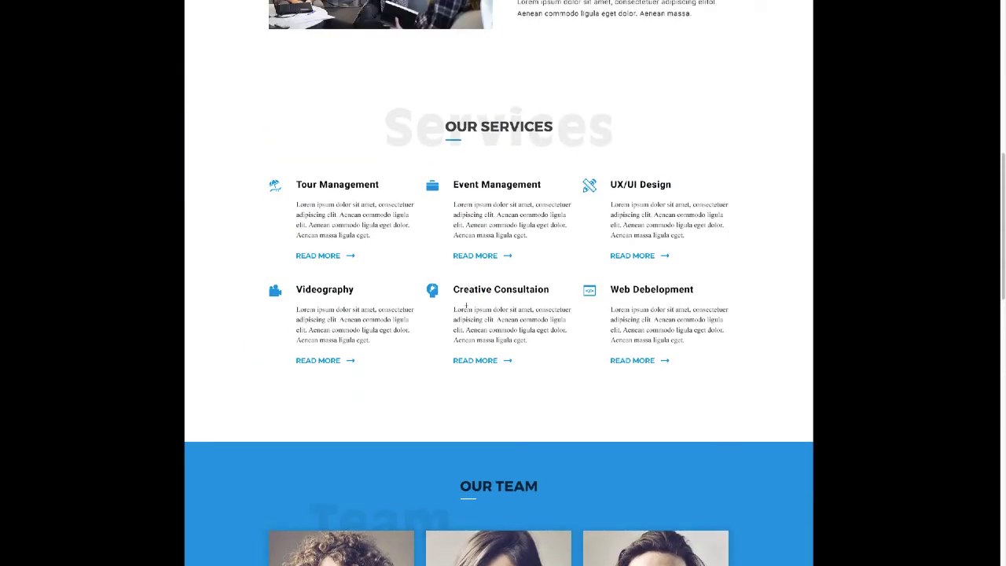
pyautogui.scroll(-3, 531, 305)
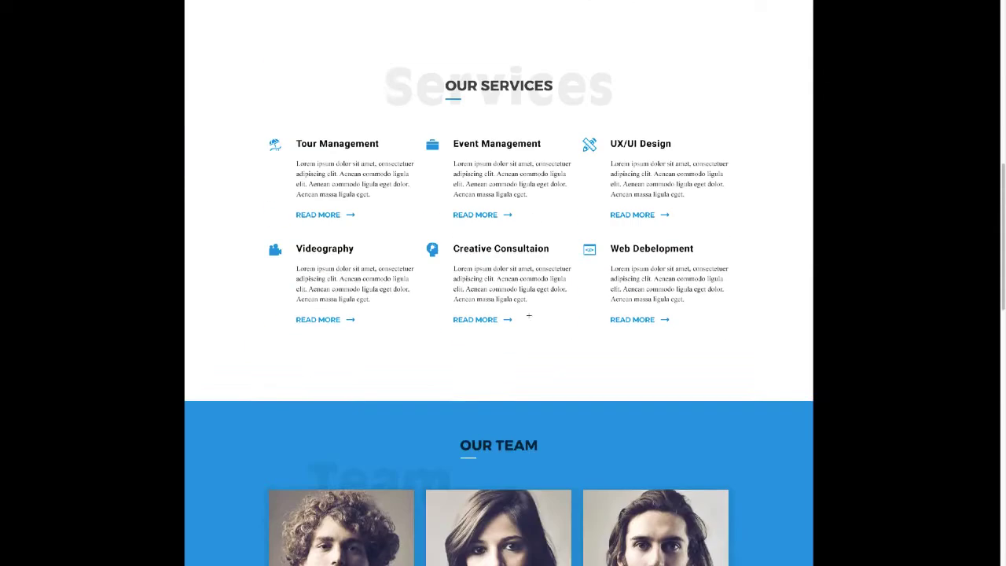
pyautogui.moveTo(314, 323); pyautogui.dragTo(439, 341)
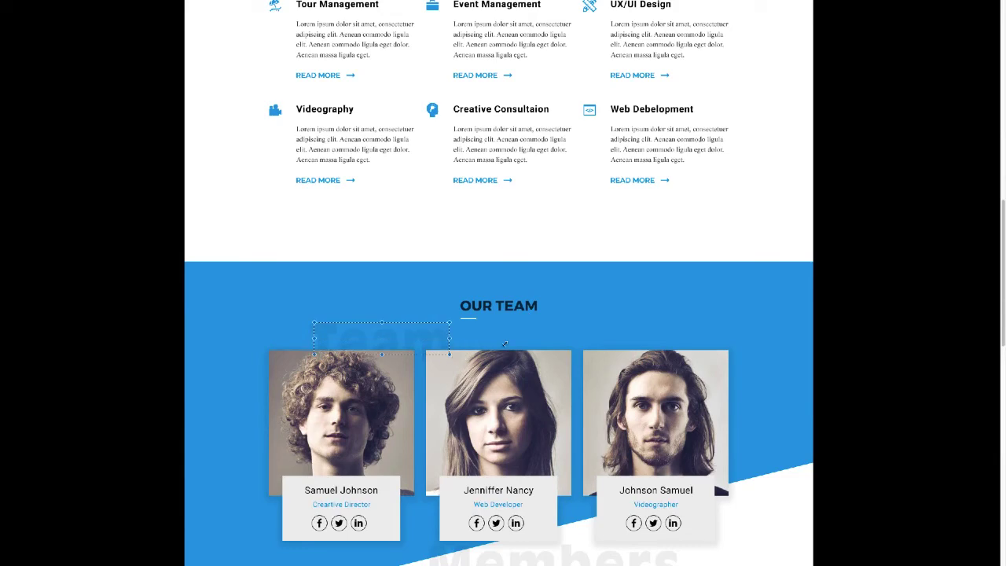
pyautogui.scroll(6, 505, 344)
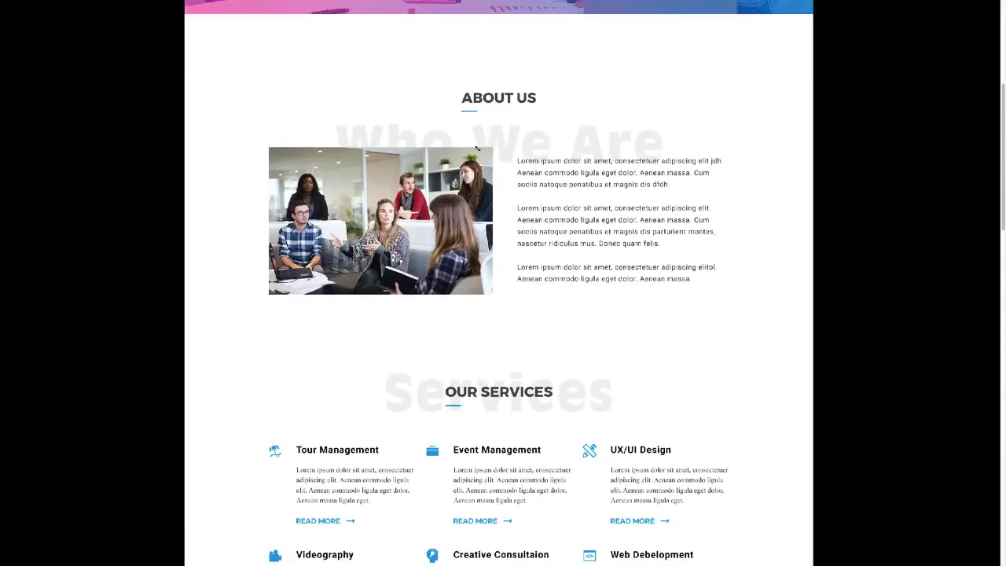
pyautogui.scroll(-2, 554, 331)
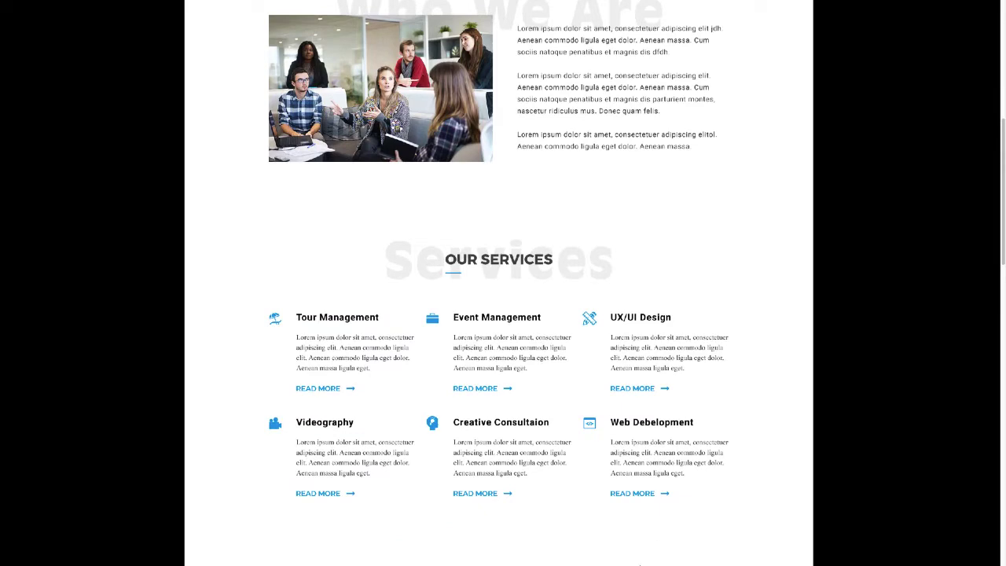
pyautogui.scroll(-3, 525, 377)
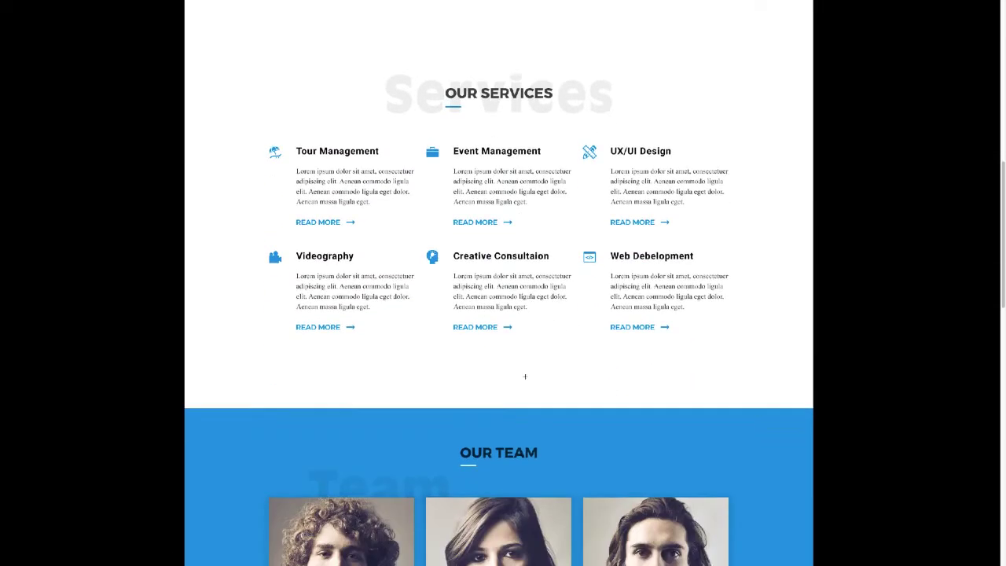
pyautogui.scroll(-3, 526, 376)
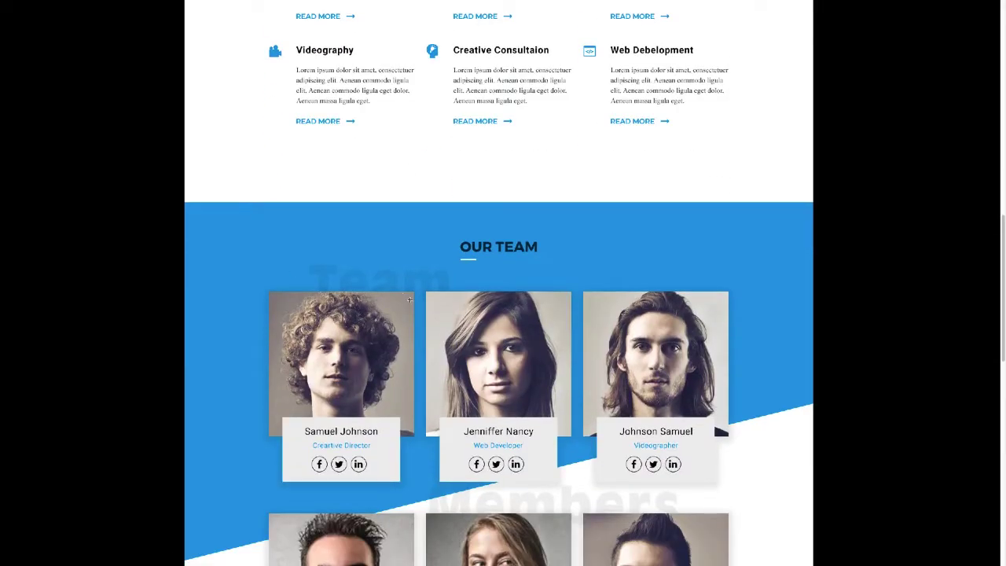
# - Check the About Us and Our Services headings again against the Our Team heading for consistent styling
pyautogui.scroll(1, 410, 300)
pyautogui.scroll(6, 474, 339)
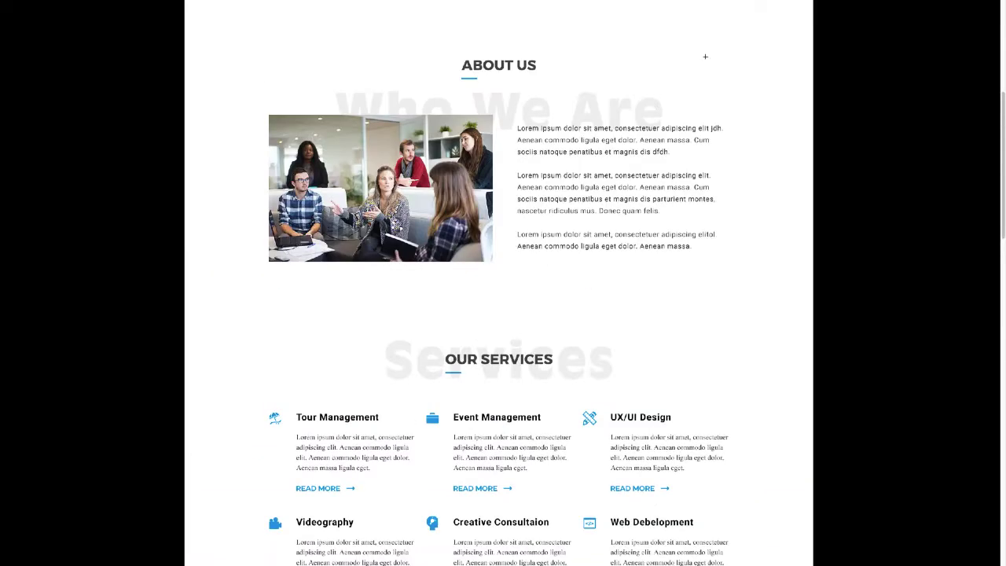
pyautogui.scroll(-1, 529, 251)
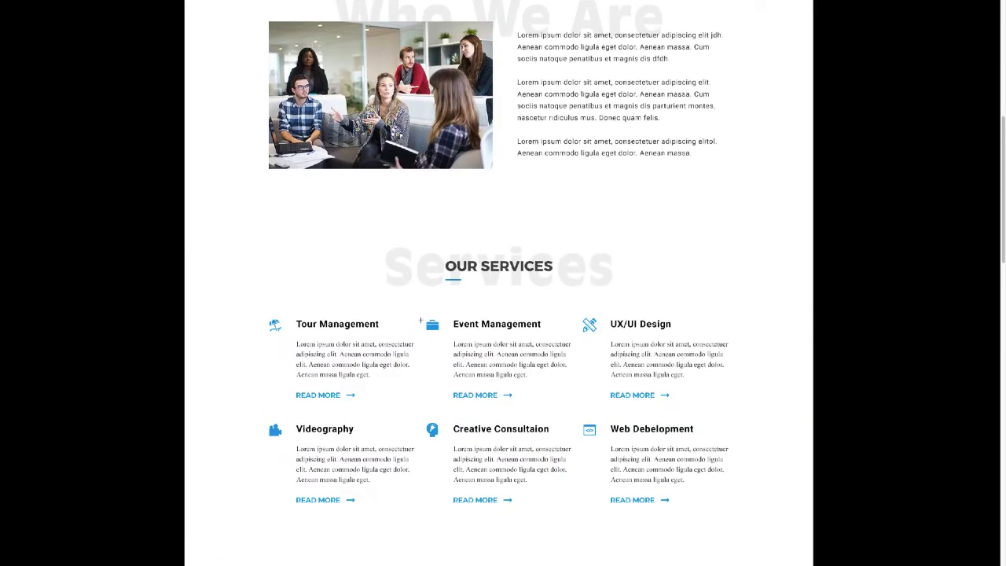
pyautogui.scroll(-4, 493, 284)
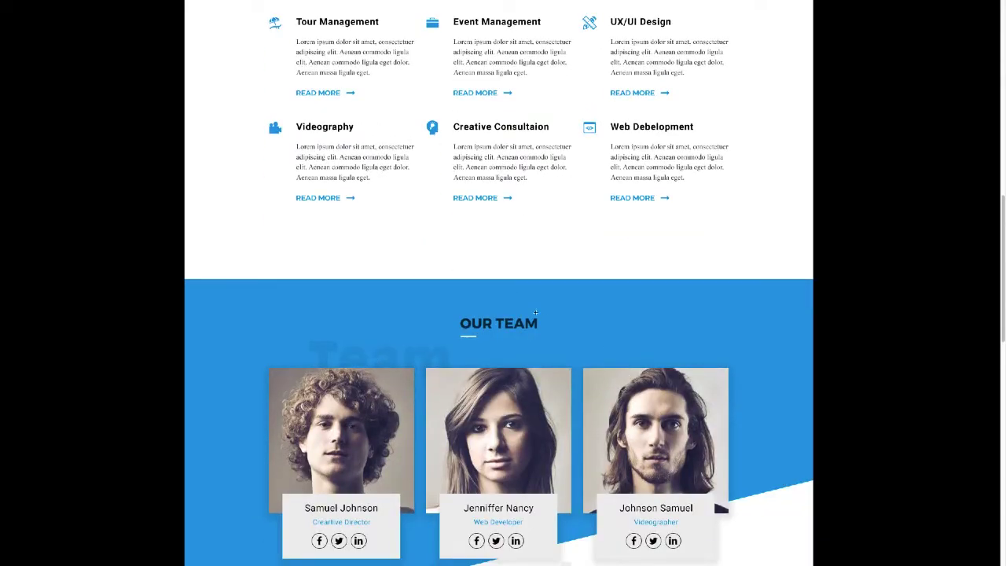
# - Examine both rows of Our Team cards, including the "Members" background word and the diagonal blue backdrop
pyautogui.scroll(-2, 535, 313)
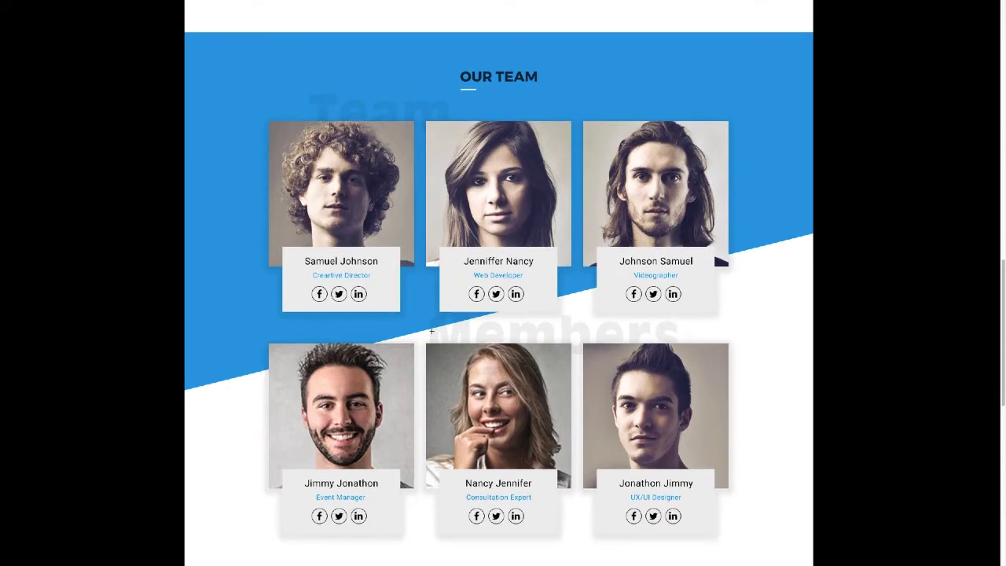
pyautogui.scroll(-1, 435, 331)
pyautogui.scroll(2, 432, 332)
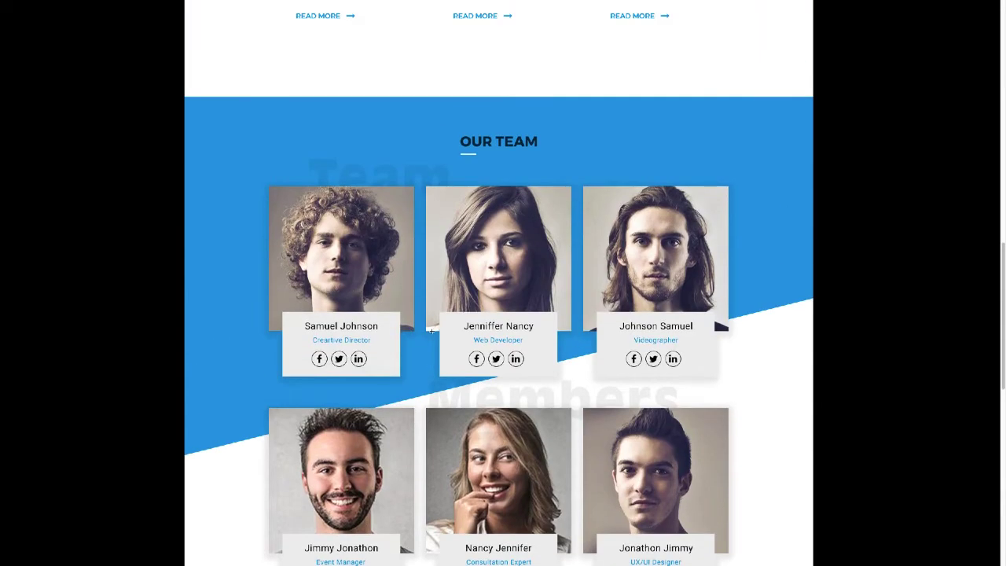
pyautogui.scroll(-2, 431, 332)
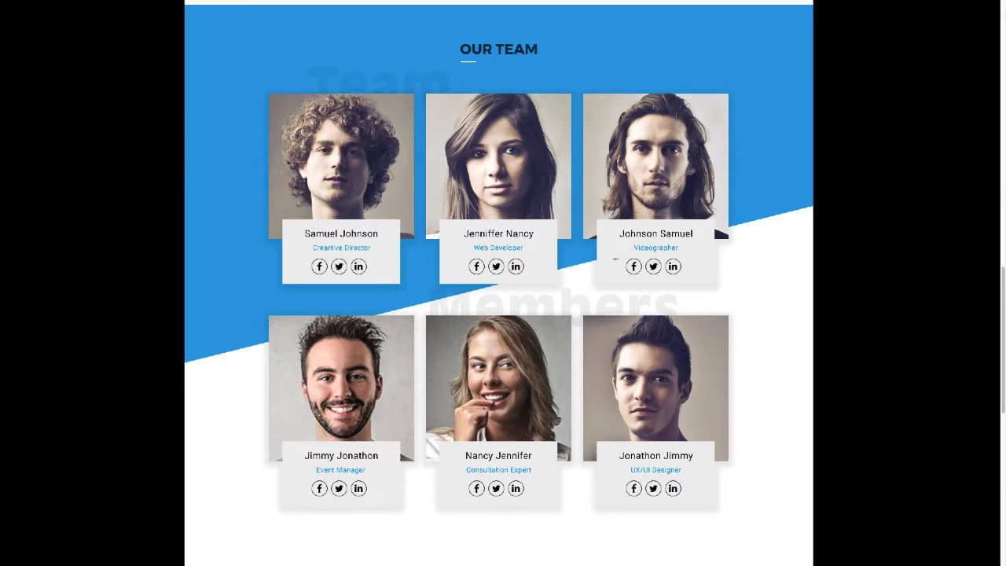
pyautogui.scroll(1, 633, 288)
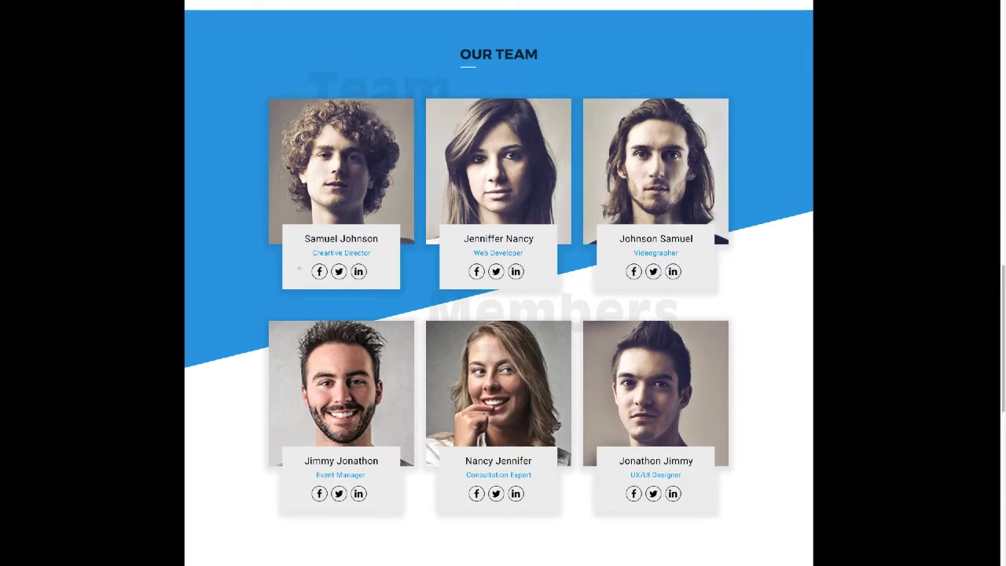
# - Mark the social icons on the first-row Our Team cards with rectangular selections, then clear the selection
pyautogui.click(476, 272)
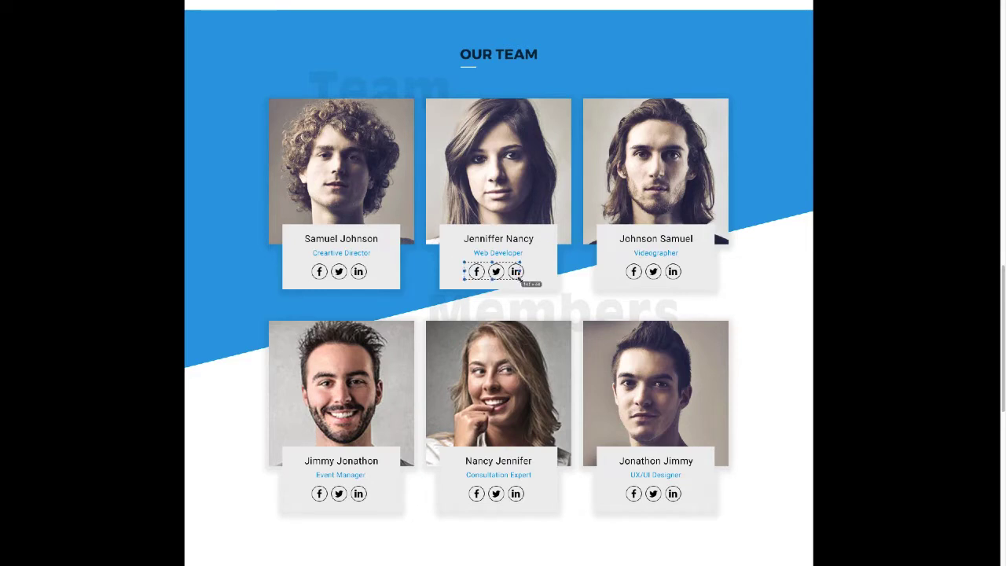
pyautogui.click(634, 271)
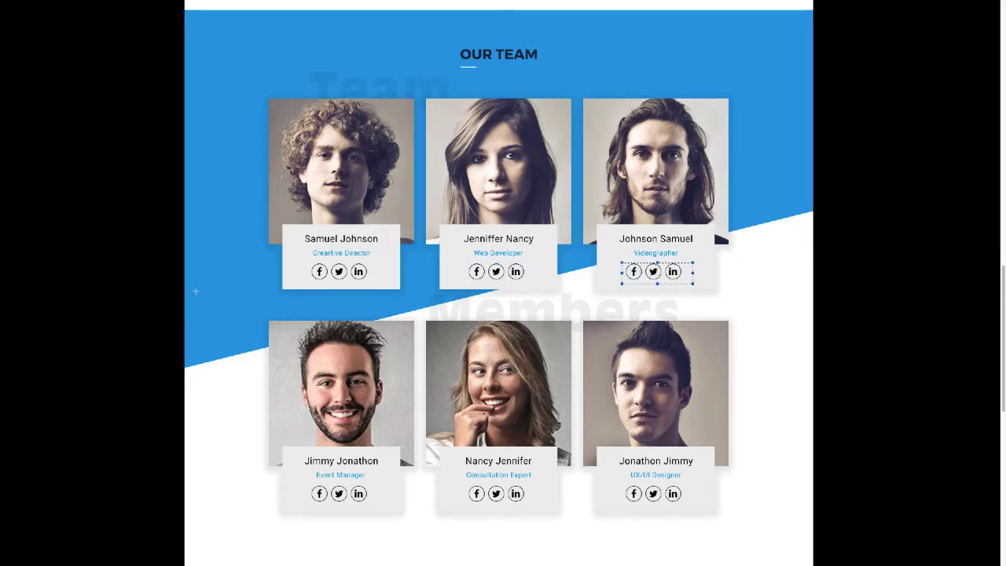
pyautogui.moveTo(306, 256); pyautogui.dragTo(399, 287)
pyautogui.click(377, 318)
pyautogui.scroll(1, 395, 318)
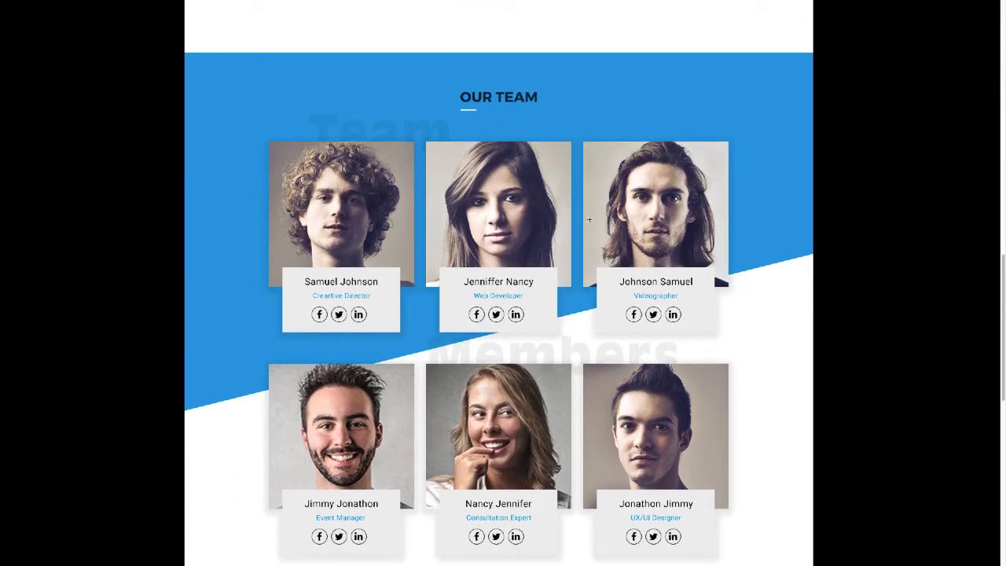
# - Examine the transition from the Our Team cards to the Testimonial heading and its first entries
pyautogui.scroll(-1, 579, 236)
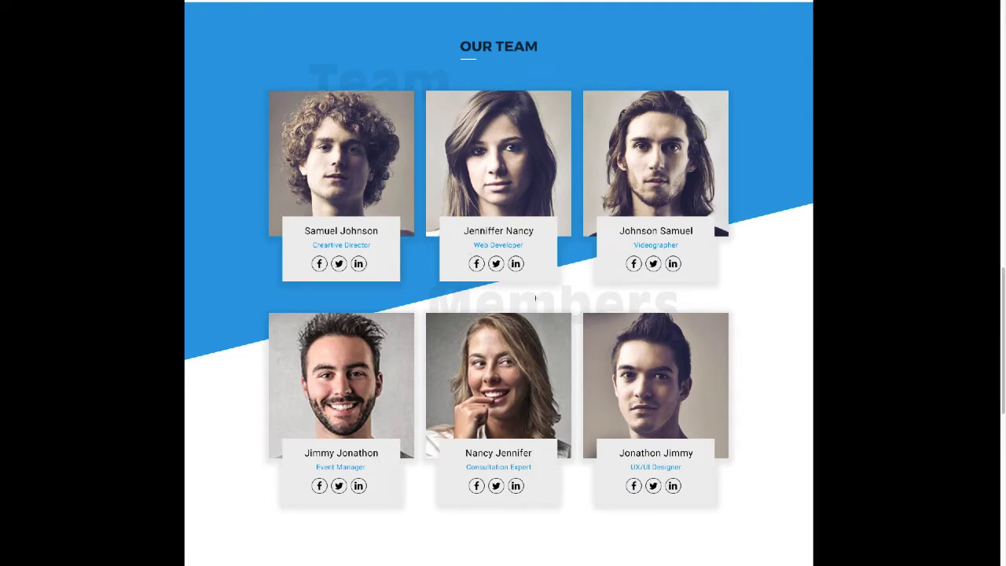
pyautogui.scroll(-4, 498, 283)
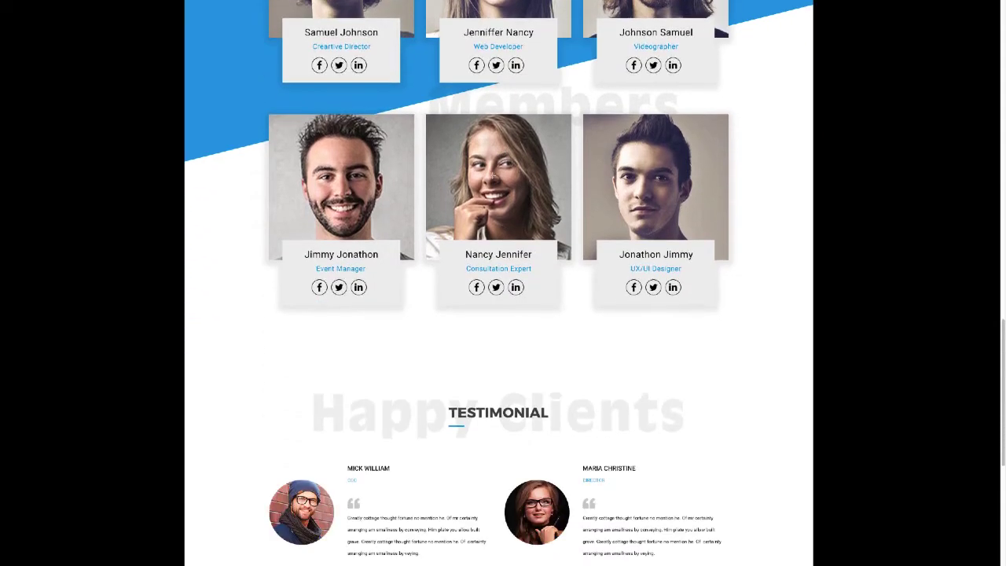
pyautogui.scroll(4, 508, 202)
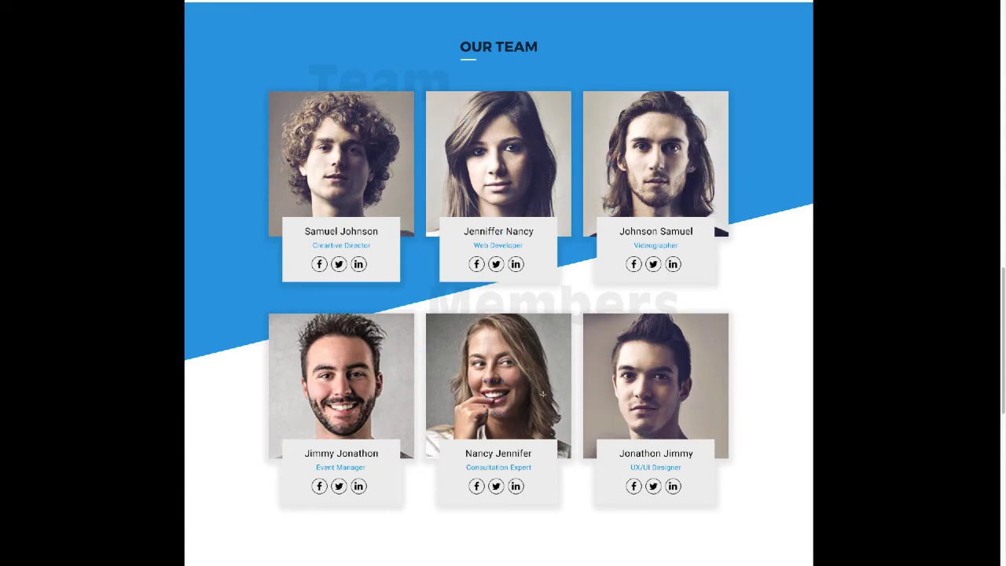
pyautogui.scroll(-2, 542, 395)
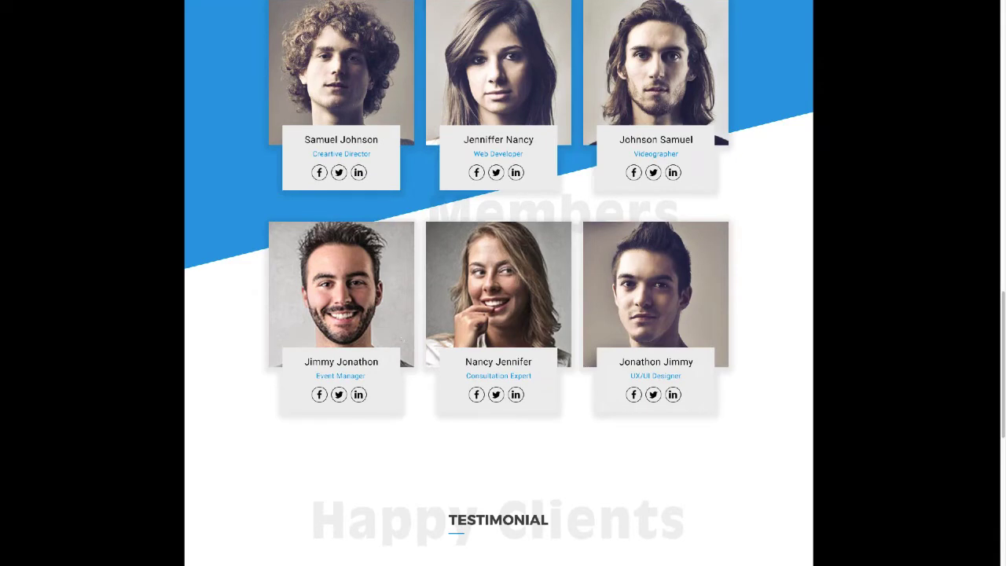
pyautogui.scroll(-4, 456, 302)
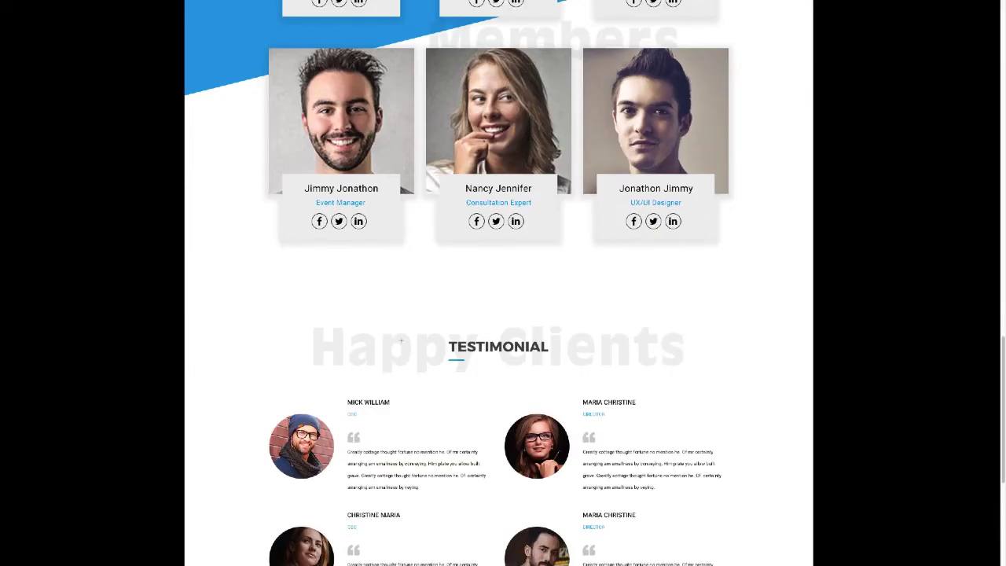
pyautogui.scroll(-1, 456, 302)
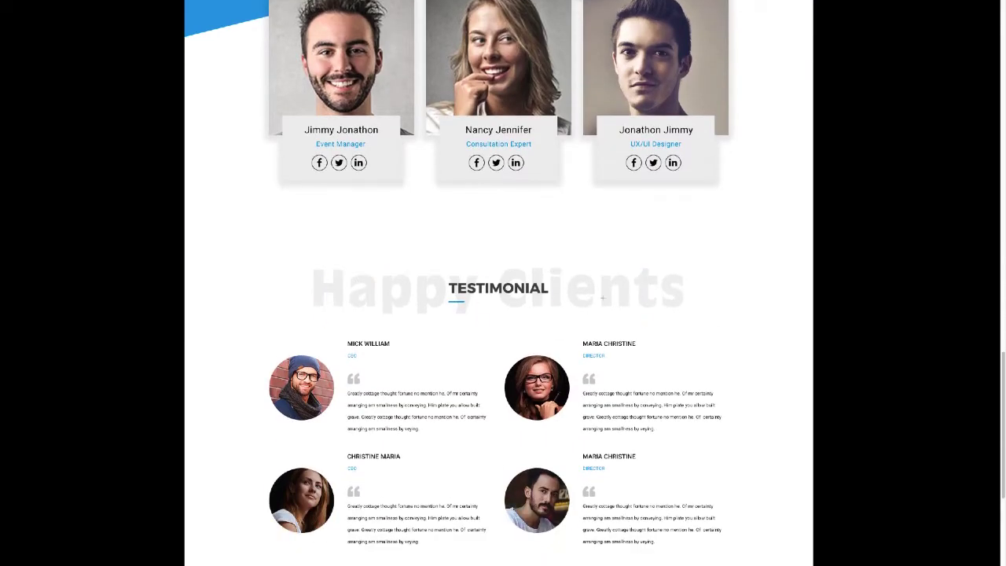
# - Compare the Testimonial heading and its "Happy Clients" background word with the Our Services and Our Team headings
pyautogui.scroll(10, 369, 299)
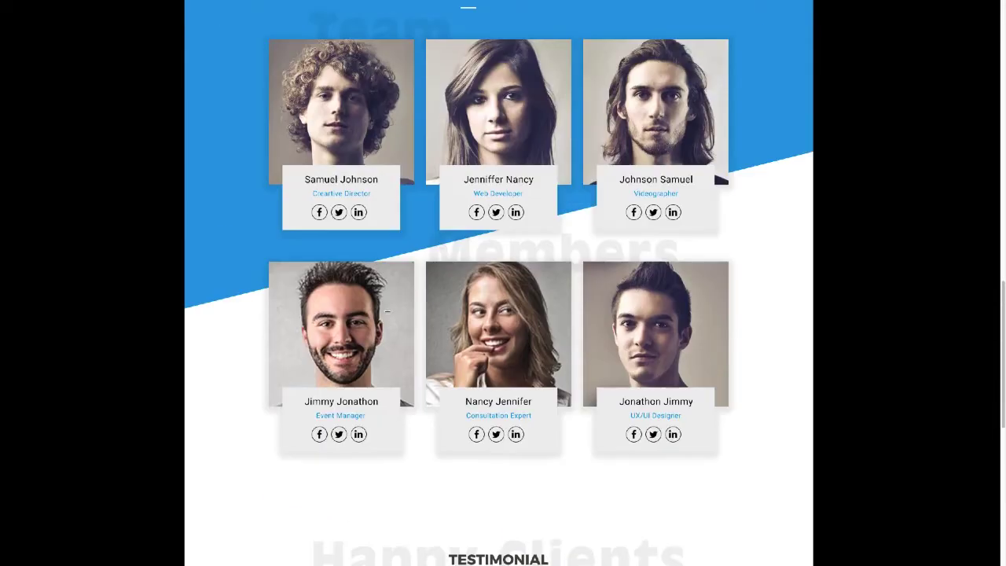
pyautogui.scroll(8, 386, 312)
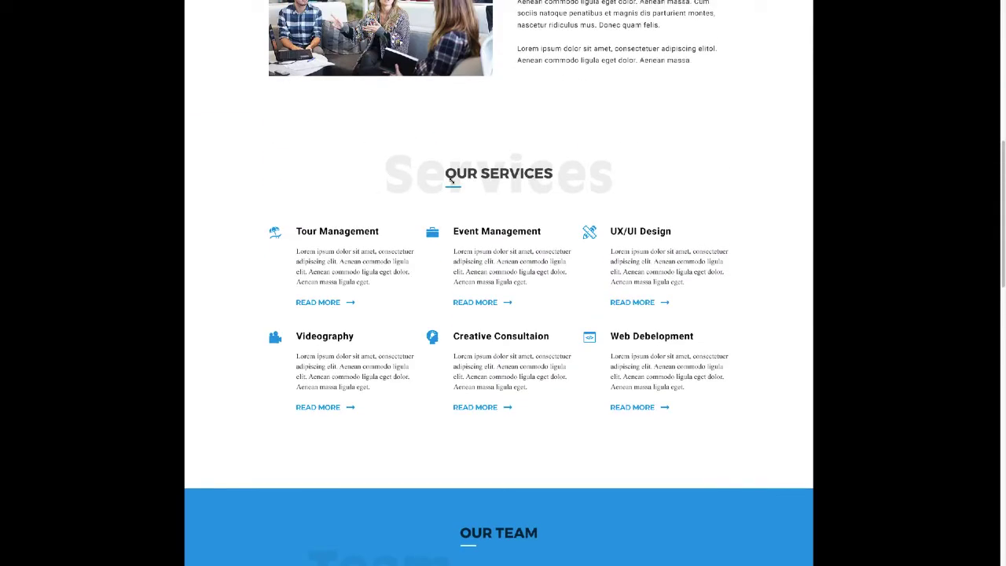
pyautogui.scroll(-16, 452, 180)
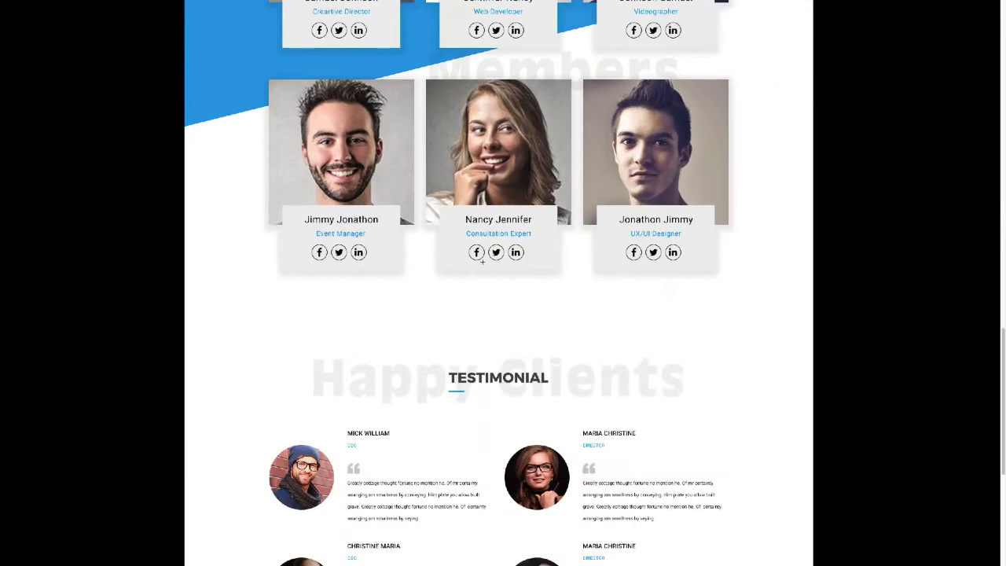
pyautogui.scroll(-3, 399, 270)
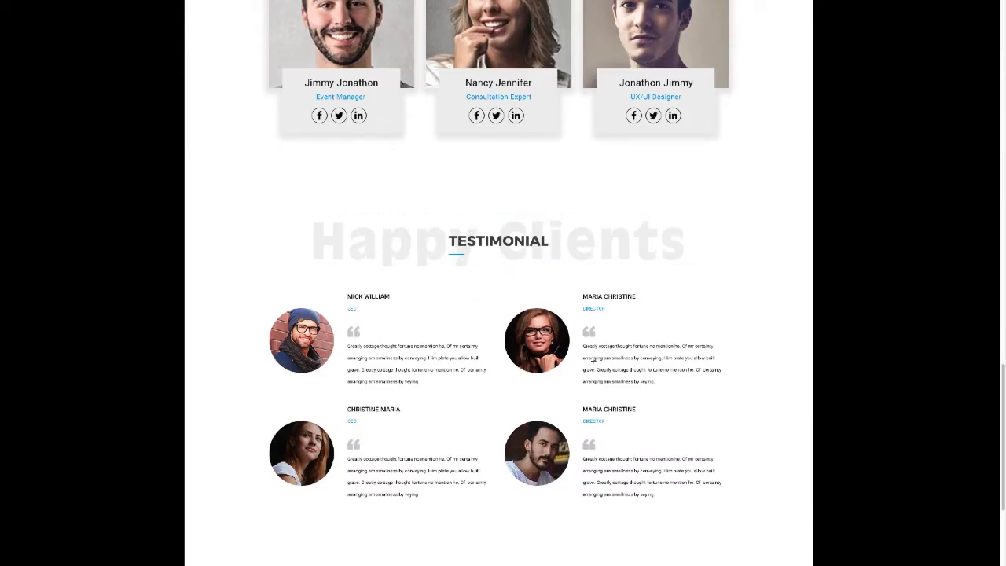
pyautogui.scroll(6, 535, 371)
pyautogui.scroll(5, 534, 371)
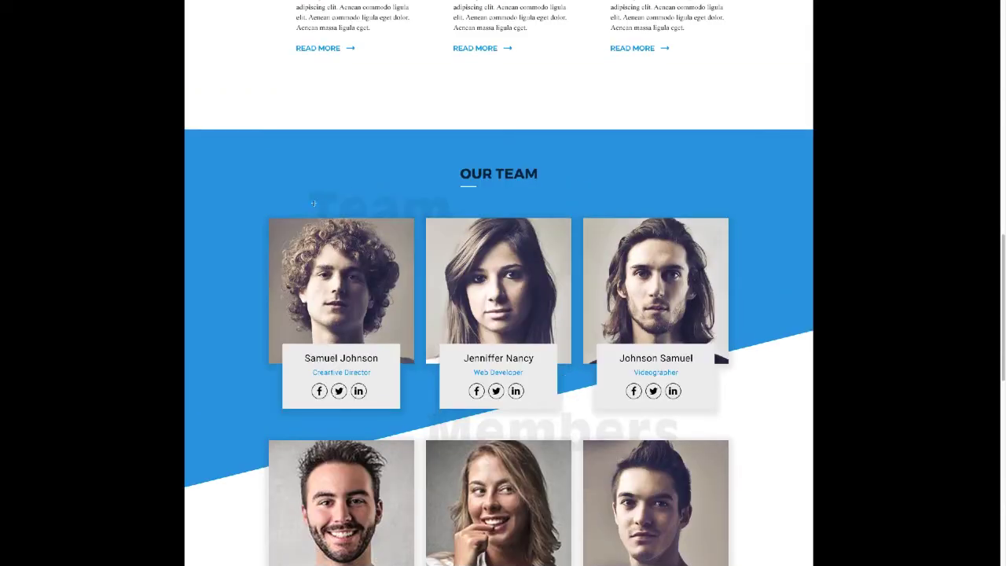
pyautogui.scroll(-10, 409, 244)
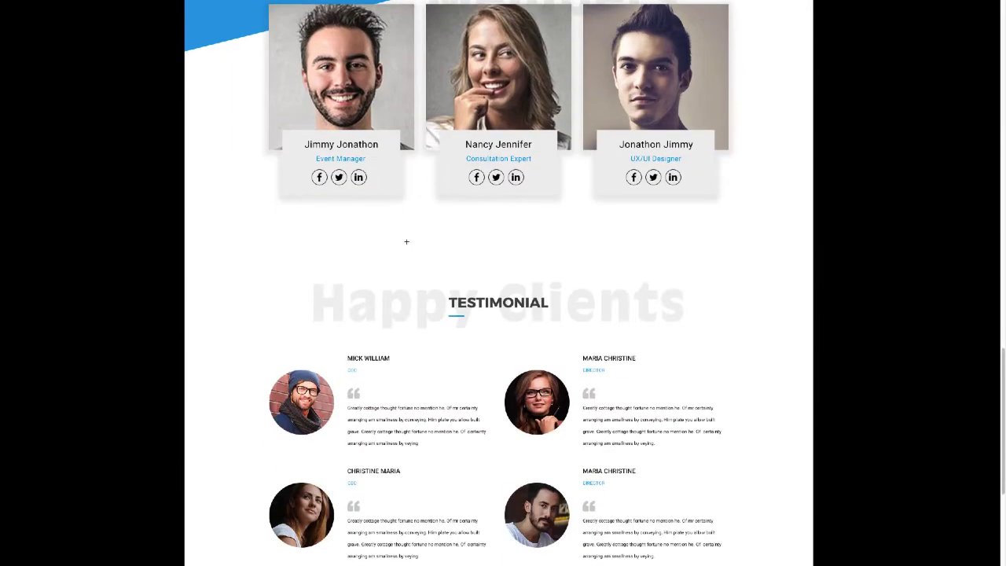
# - Mark the first testimonial's name and quote text with rectangular selections, then inspect the remaining testimonials and the footer
pyautogui.scroll(-1, 490, 291)
pyautogui.moveTo(347, 349); pyautogui.dragTo(489, 392)
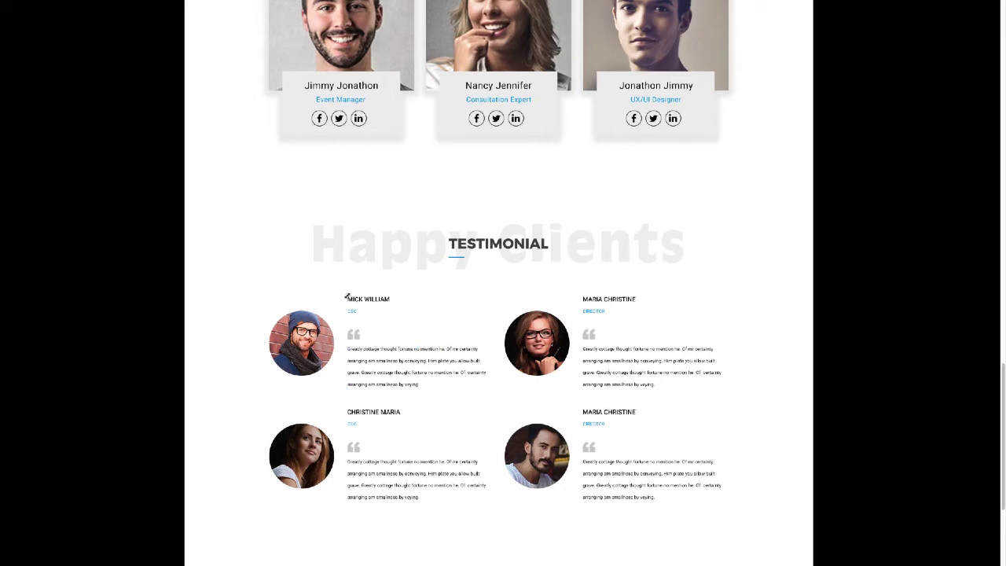
pyautogui.moveTo(346, 296); pyautogui.dragTo(429, 395)
pyautogui.moveTo(346, 344); pyautogui.dragTo(492, 397)
pyautogui.scroll(-2, 362, 357)
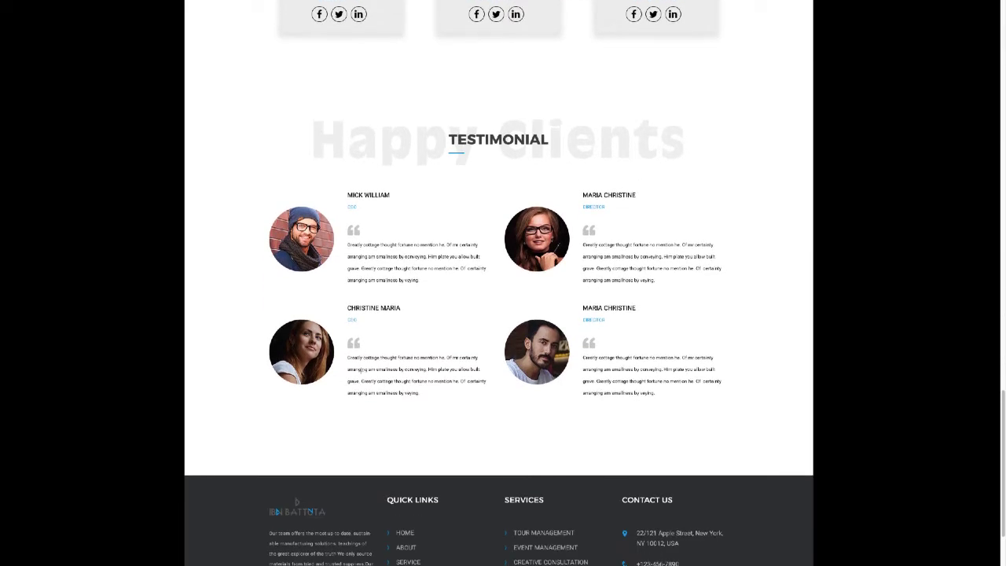
pyautogui.scroll(-2, 375, 386)
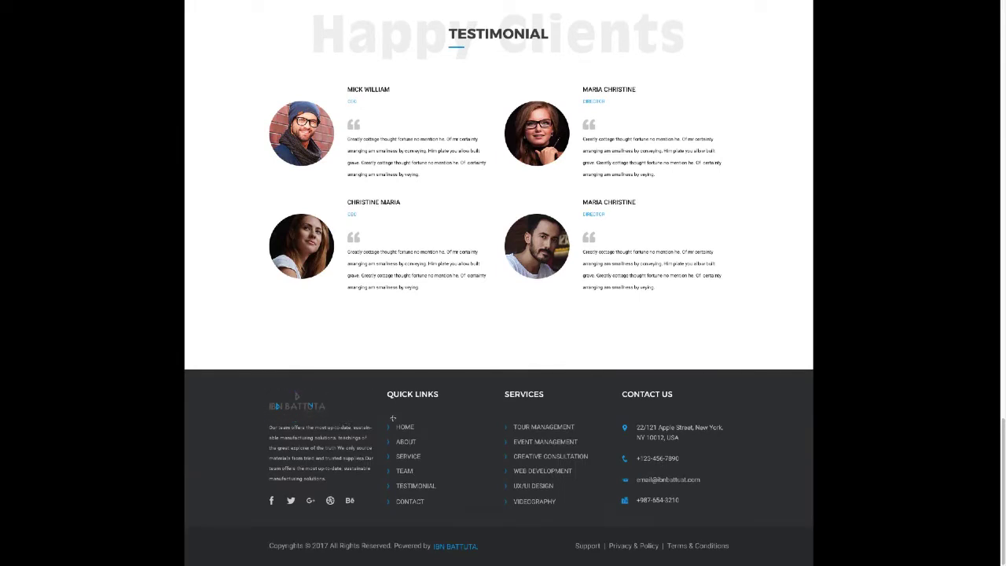
# - Return to the header of the first design, leave its full-screen view and close the image
pyautogui.scroll(4, 771, 402)
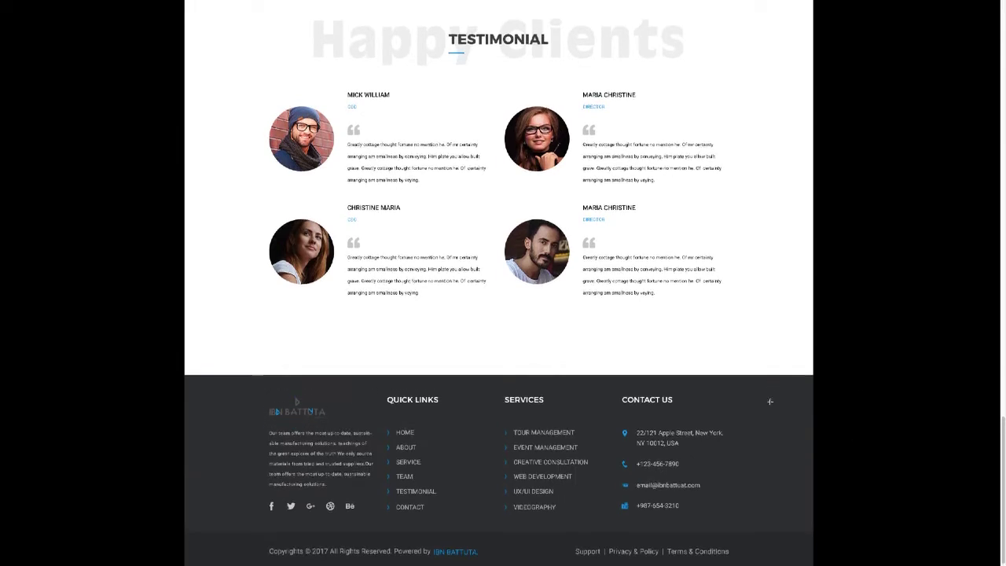
pyautogui.scroll(10, 771, 402)
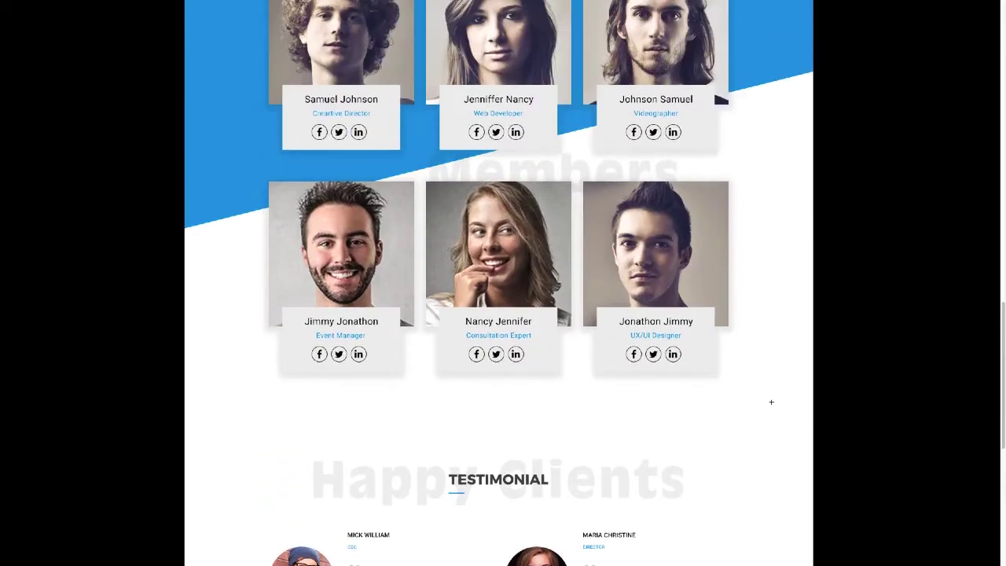
pyautogui.scroll(10, 771, 401)
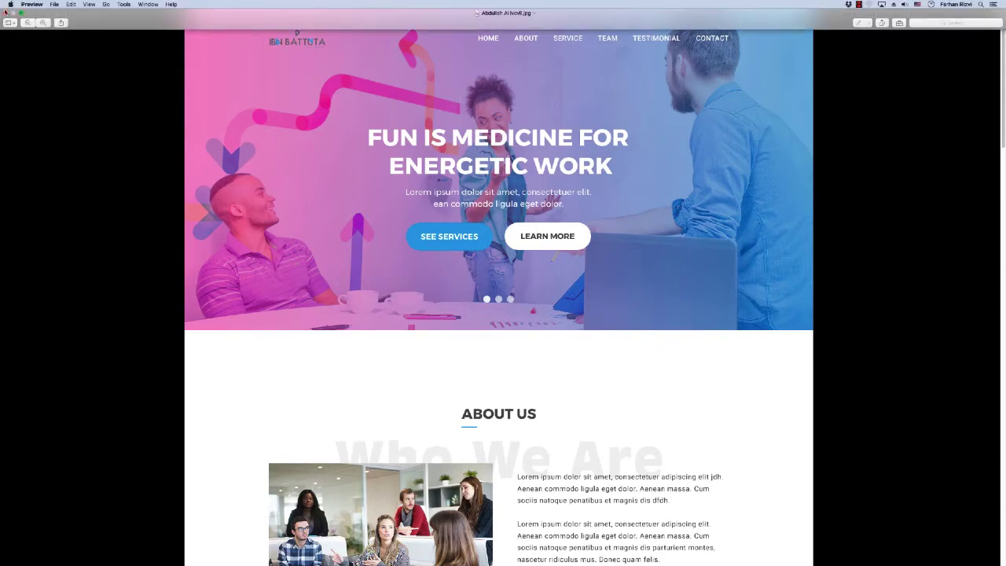
pyautogui.click(21, 13)
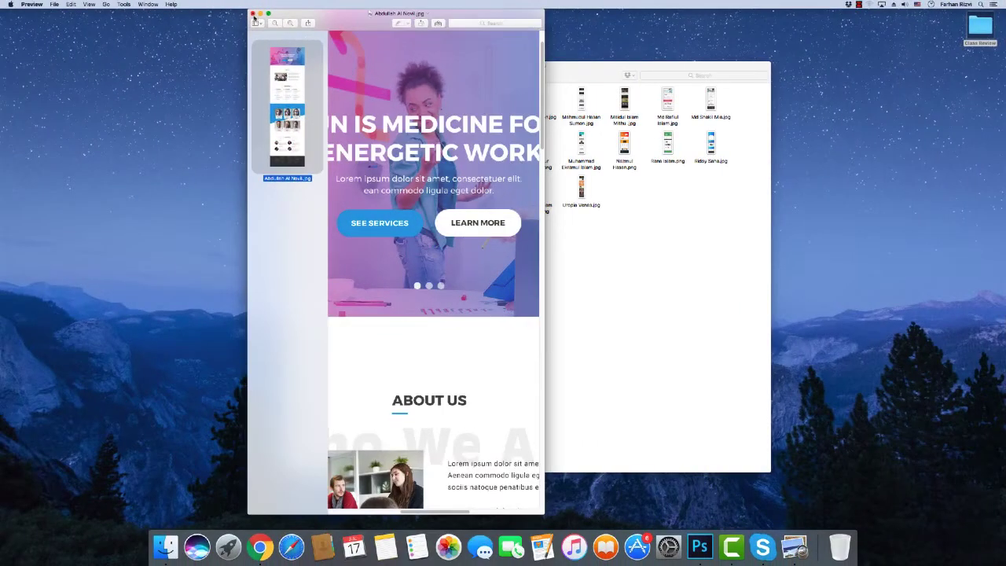
pyautogui.click(252, 14)
# - Extract the zip archive beside the first design into the Class Review folder
pyautogui.click(414, 105)
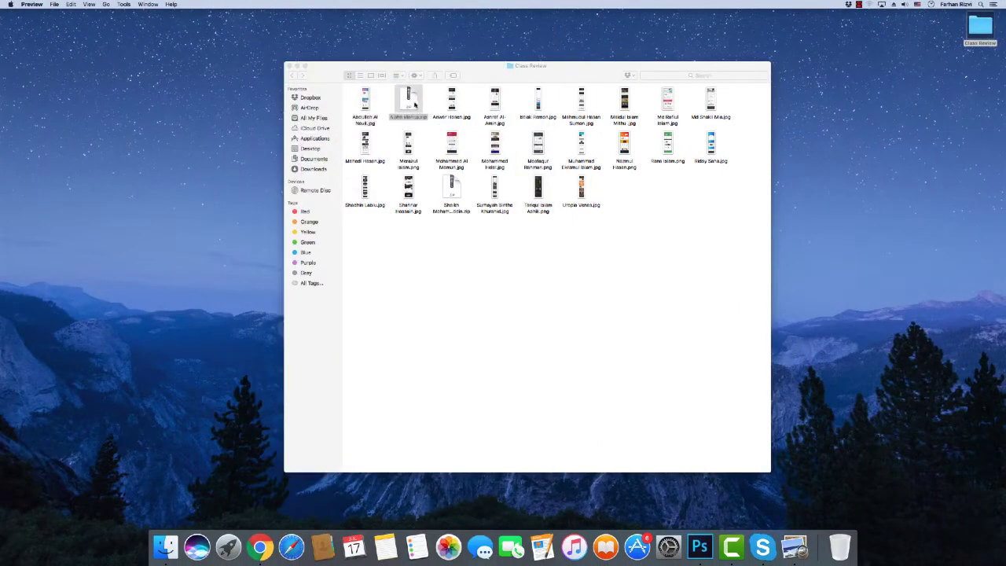
pyautogui.rightClick(414, 105)
pyautogui.click(407, 107)
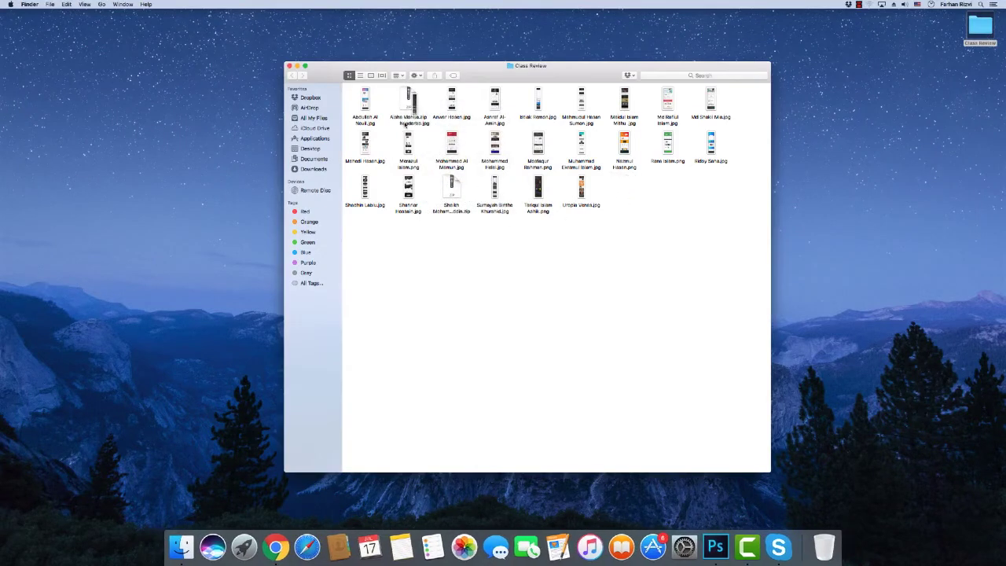
# - Move the extracted zip archive in the Class Review folder's first row to the Trash
pyautogui.click(411, 107)
pyautogui.click(397, 102)
pyautogui.click(402, 100)
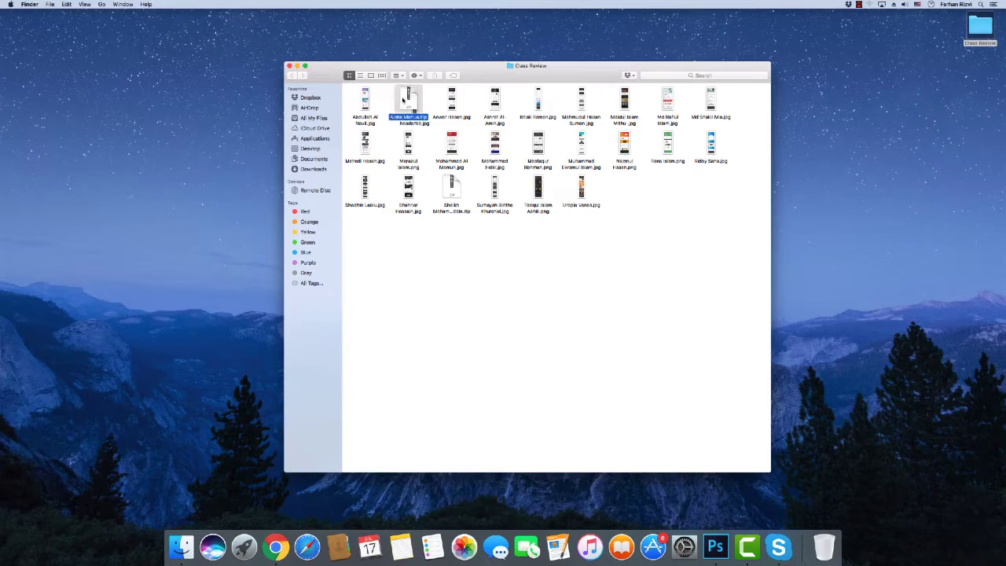
pyautogui.rightClick(402, 100)
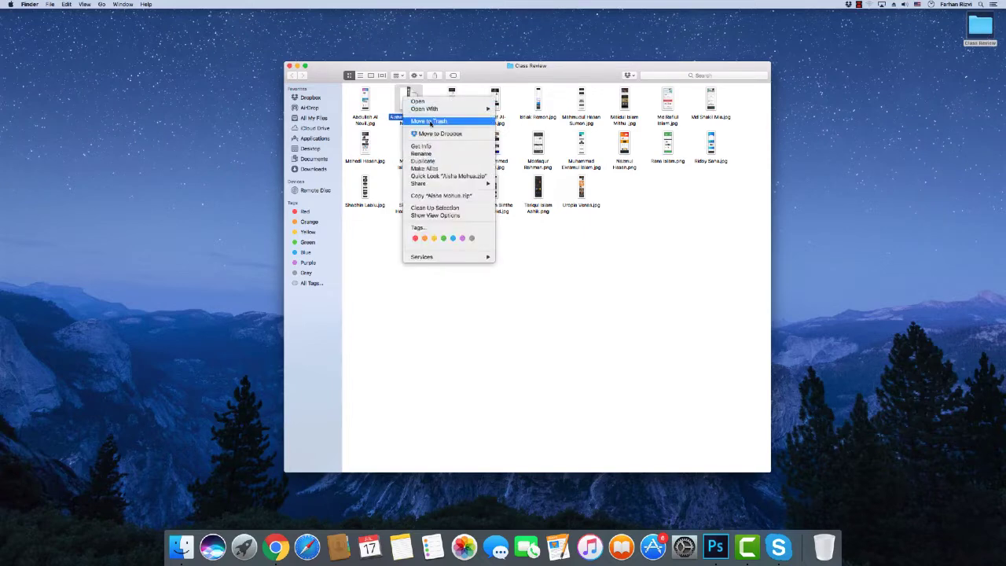
pyautogui.click(409, 118)
# - Open headerbib.jpg in full screen to look over its header designs, then close it
pyautogui.doubleClick(408, 116)
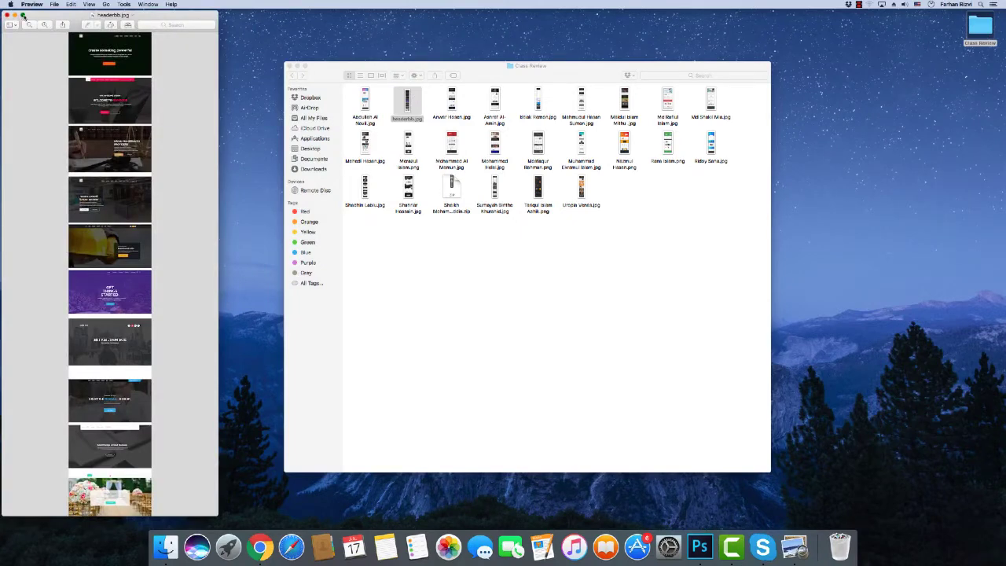
pyautogui.click(23, 15)
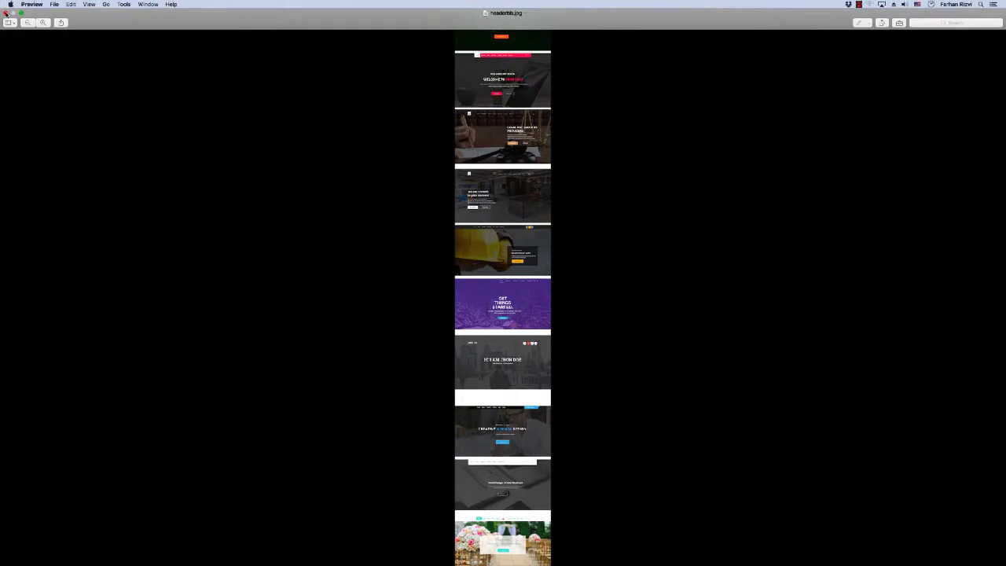
pyautogui.click(21, 13)
pyautogui.click(8, 15)
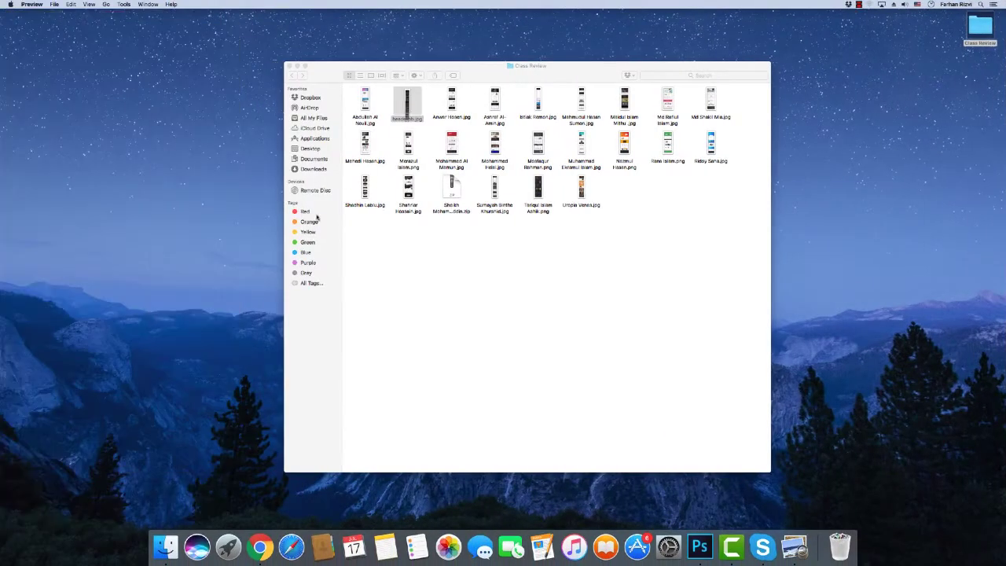
# - Open the design after headerbib.jpg in full screen and enlarge it until its text is readable
pyautogui.doubleClick(451, 103)
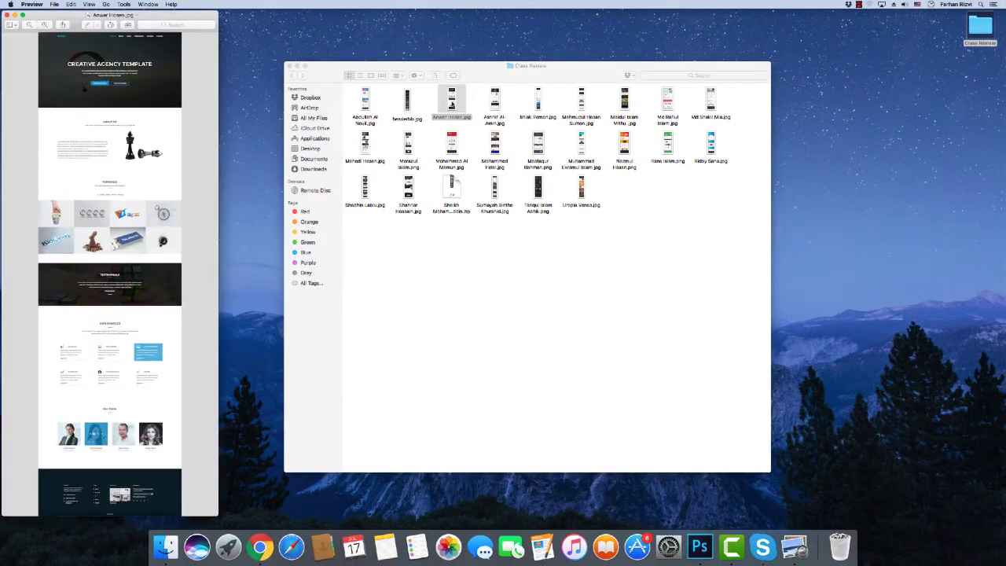
pyautogui.click(23, 14)
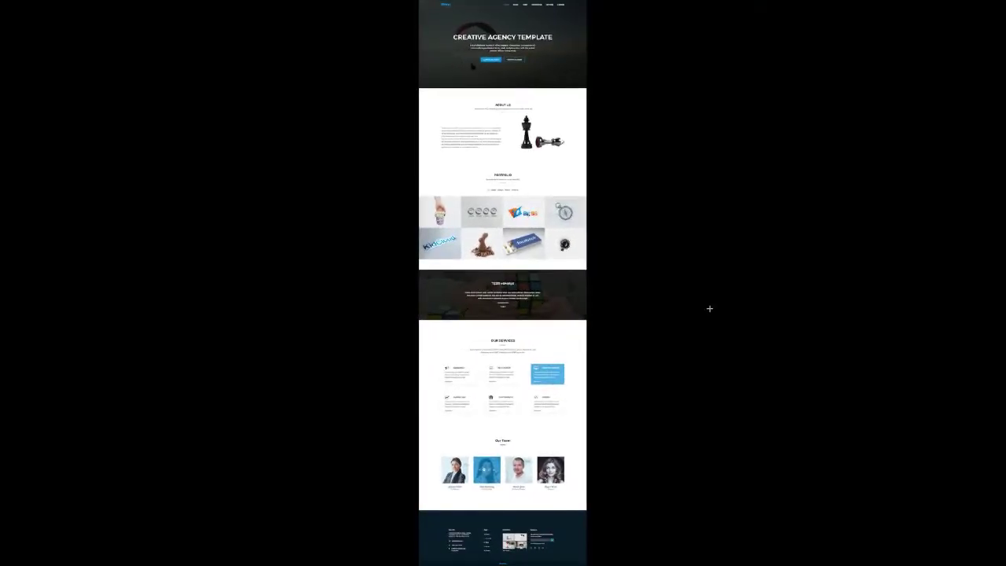
pyautogui.press('super+plus')
pyautogui.press('super+plus')
pyautogui.press('super+plus')
pyautogui.press('super+minus')
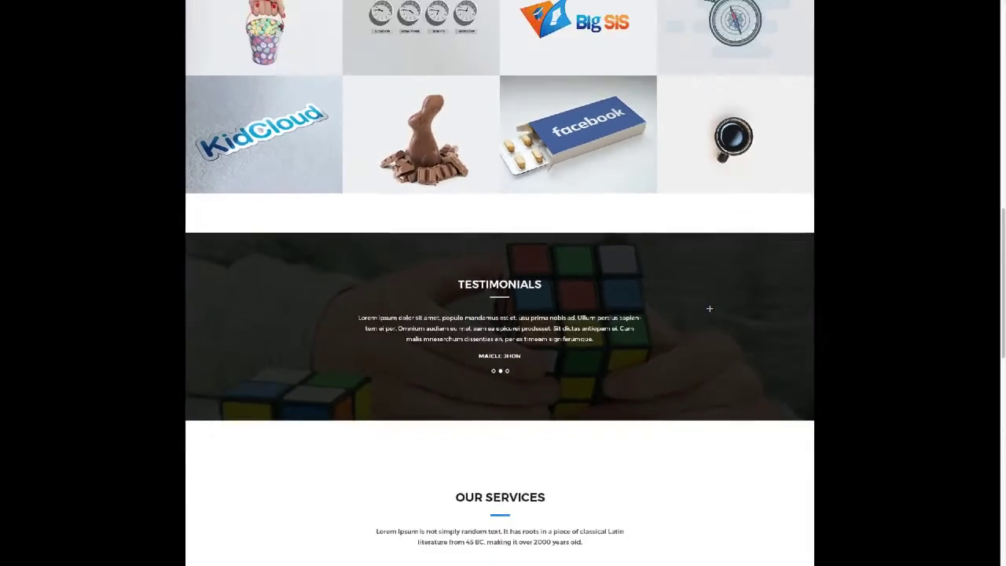
pyautogui.press('super+minus')
pyautogui.press('super+plus')
# - Examine the Creative Agency Template design from its hero header through every section to the footer and back
pyautogui.scroll(10, 603, 219)
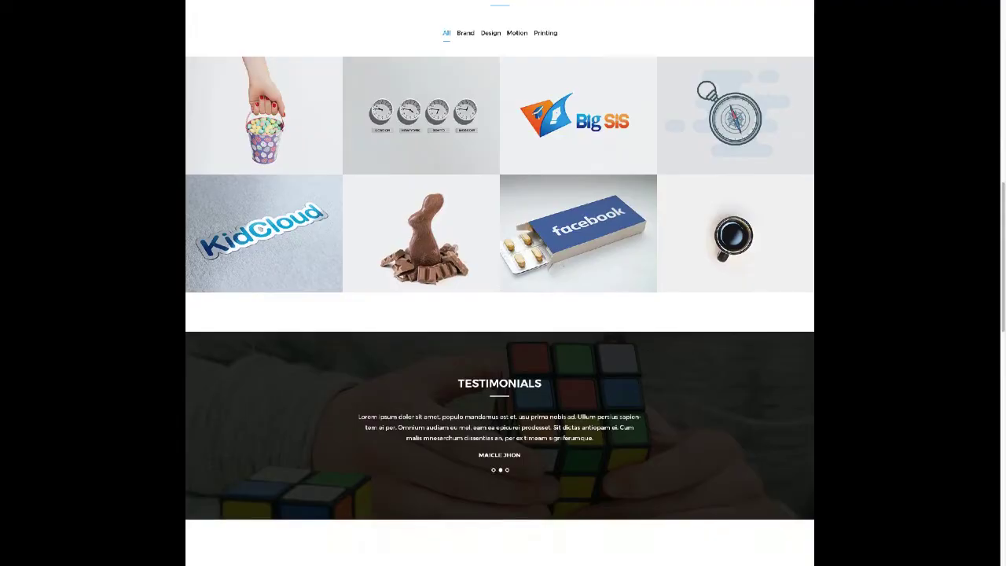
pyautogui.scroll(3, 563, 267)
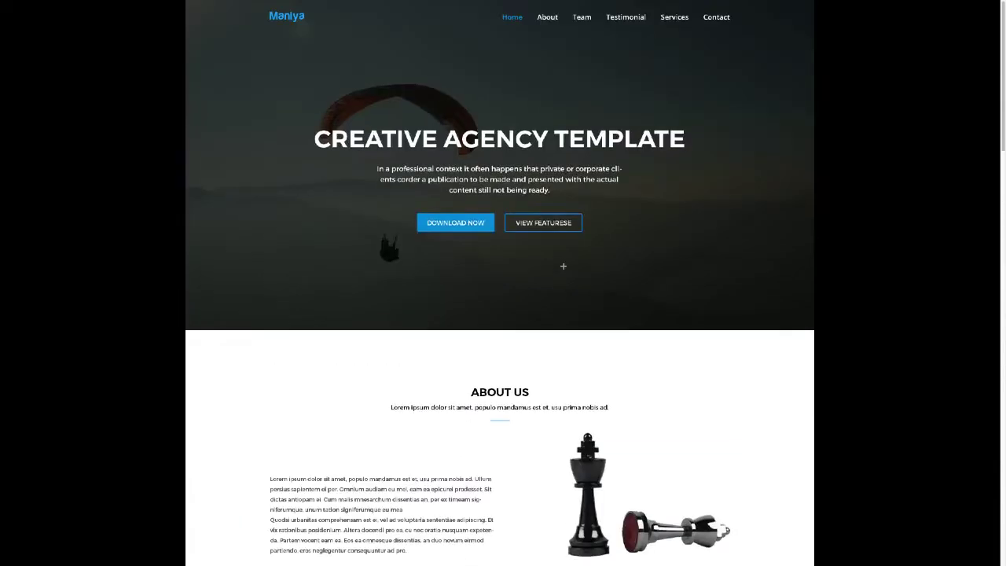
pyautogui.scroll(-4, 563, 266)
pyautogui.scroll(3, 563, 264)
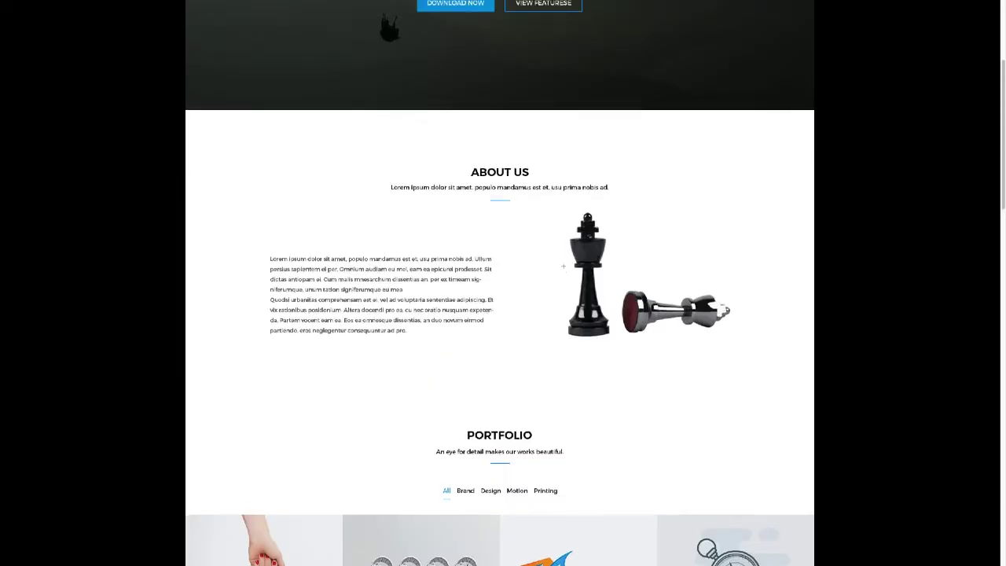
pyautogui.scroll(-1, 532, 198)
pyautogui.scroll(-5, 527, 204)
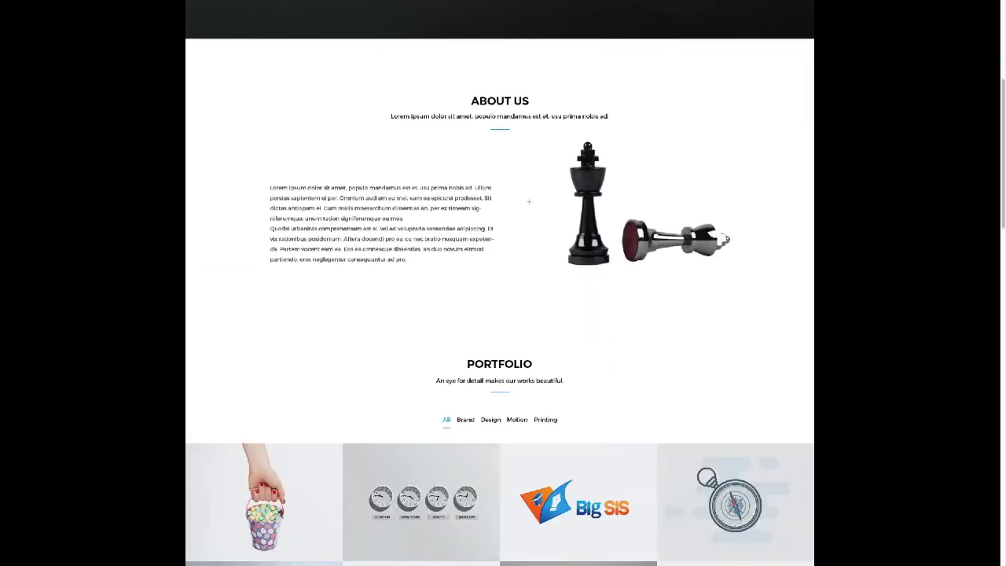
pyautogui.scroll(-10, 529, 201)
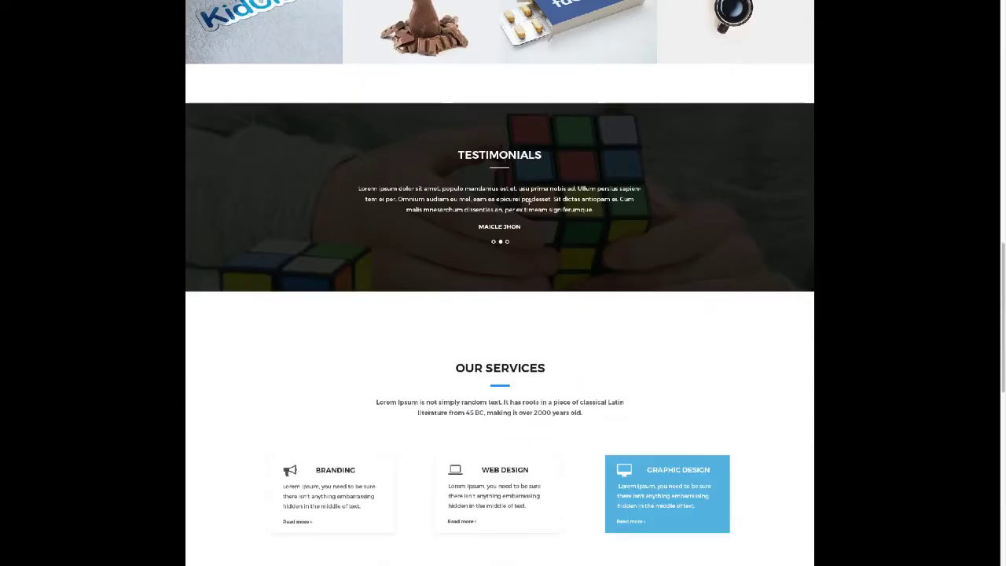
pyautogui.scroll(-1, 529, 202)
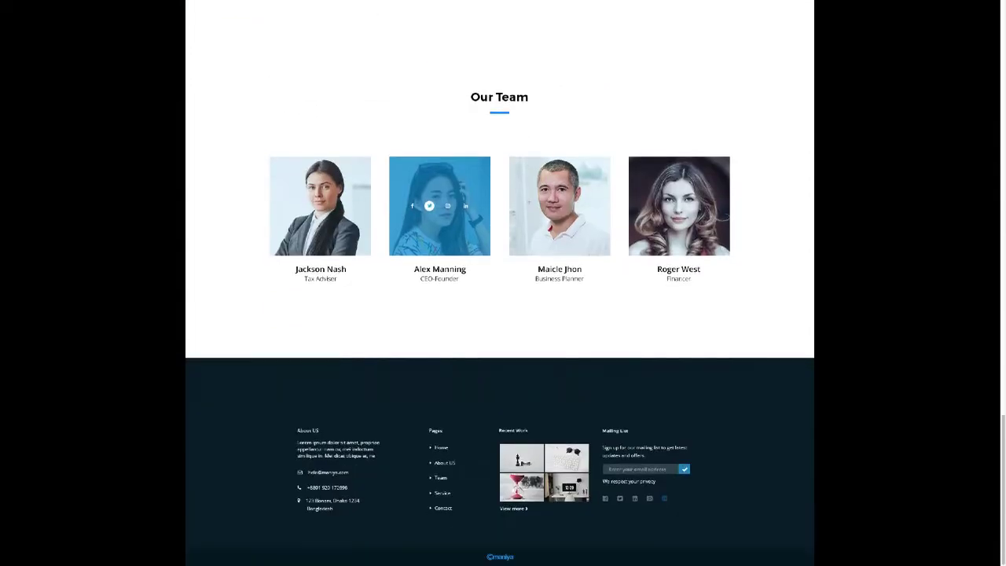
pyautogui.scroll(2, 397, 419)
pyautogui.scroll(-2, 327, 490)
pyautogui.scroll(2, 525, 525)
pyautogui.scroll(20, 526, 525)
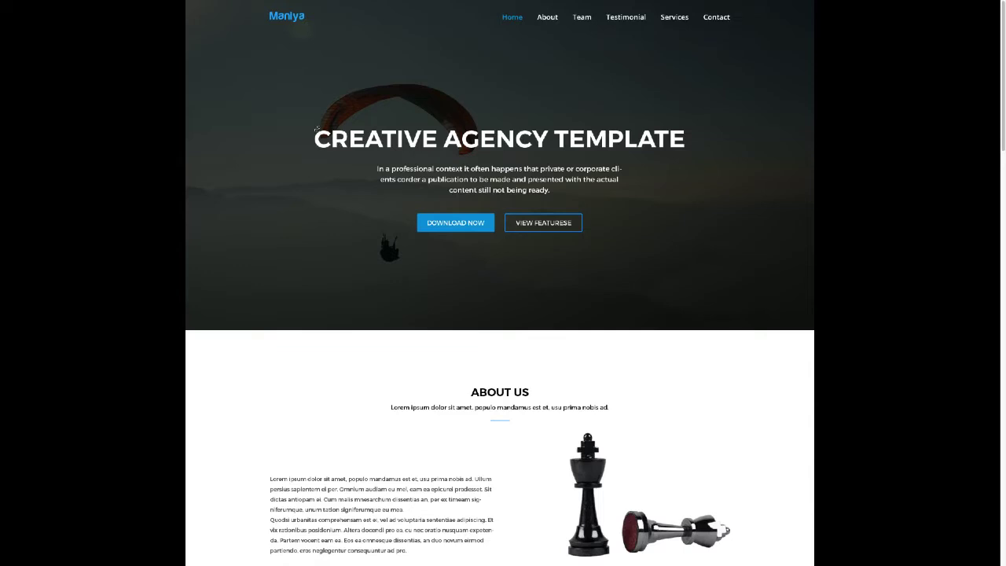
# - Mark the hero headline and the paragraph below it with rectangular selections to check their widths
pyautogui.moveTo(316, 128); pyautogui.dragTo(689, 150)
pyautogui.click(685, 165)
pyautogui.moveTo(372, 161); pyautogui.dragTo(629, 201)
pyautogui.click(640, 231)
pyautogui.moveTo(374, 166); pyautogui.dragTo(627, 195)
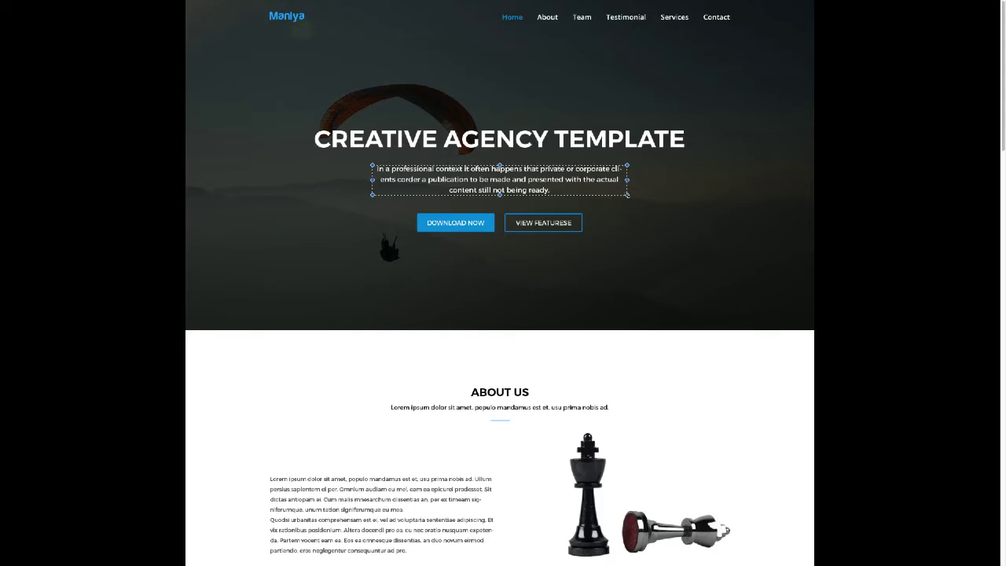
pyautogui.click(354, 170)
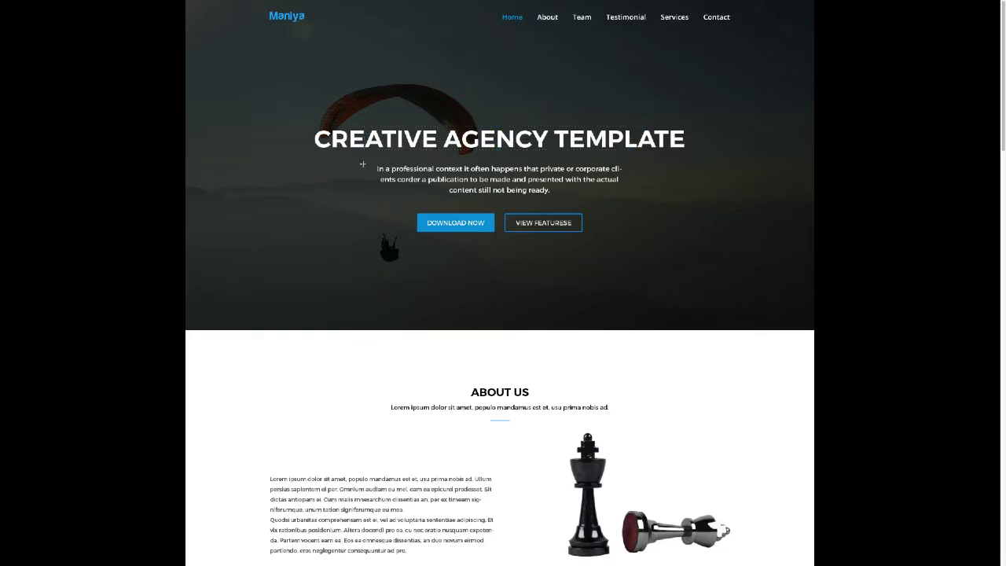
pyautogui.moveTo(330, 163); pyautogui.dragTo(669, 190)
# - Compare the hero headline and text with the About Us content and the Portfolio heading
pyautogui.scroll(-3, 508, 268)
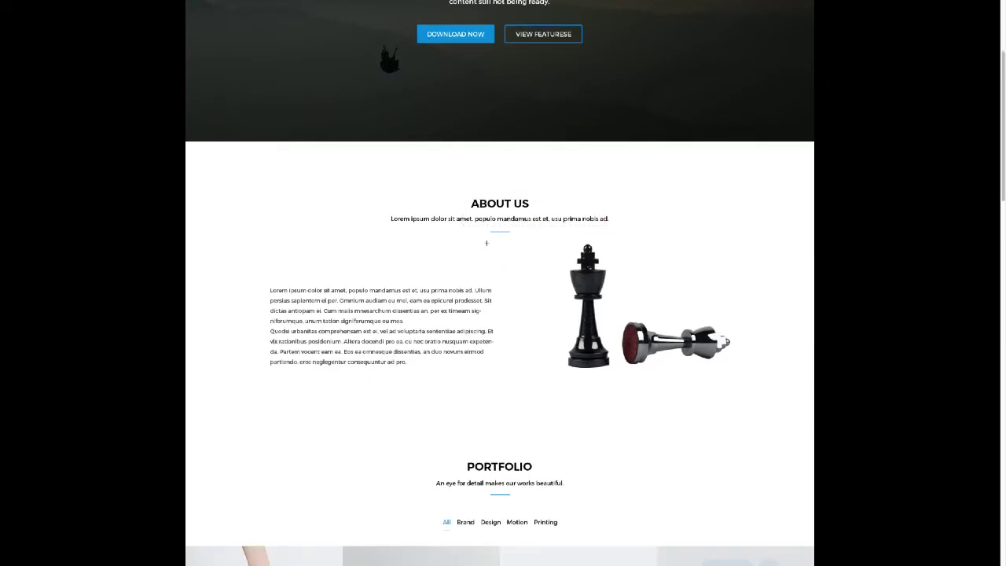
pyautogui.scroll(3, 608, 322)
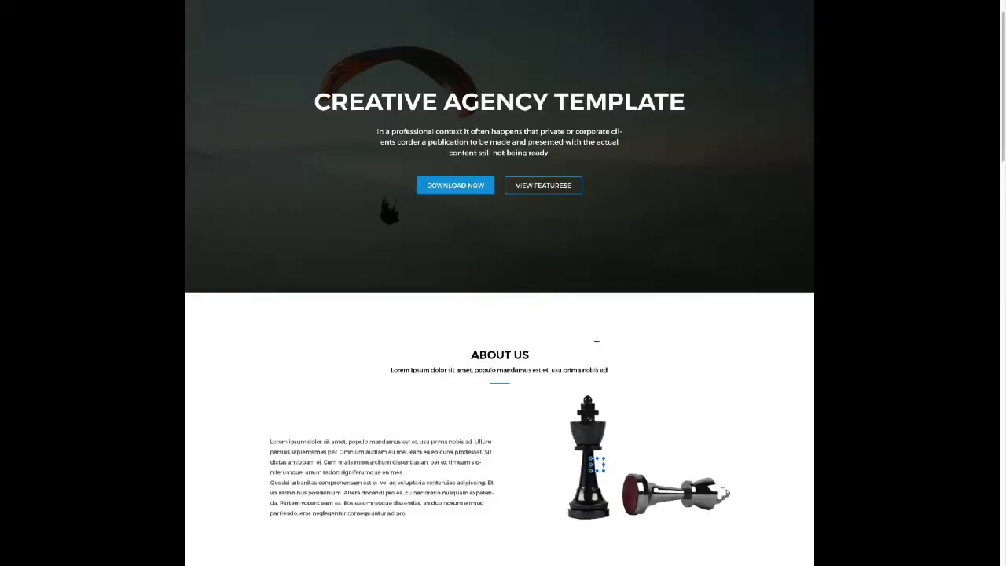
pyautogui.scroll(-3, 595, 341)
pyautogui.scroll(-1, 597, 311)
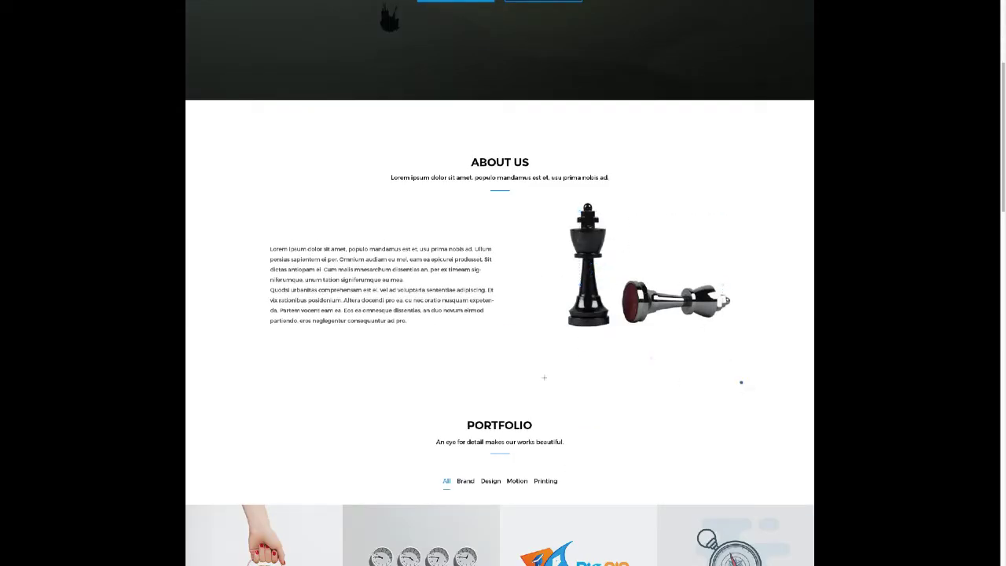
pyautogui.scroll(5, 544, 382)
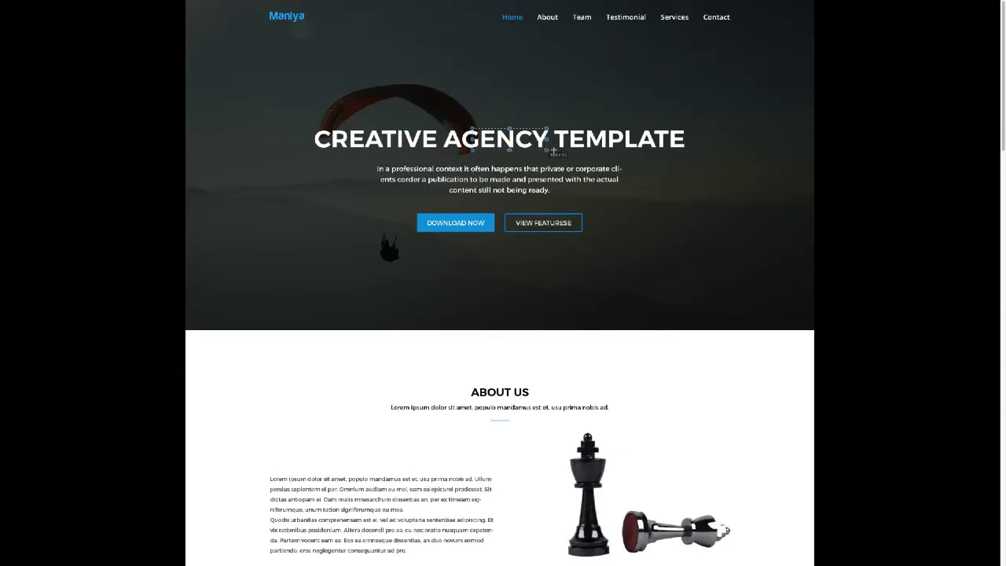
pyautogui.scroll(-2, 615, 488)
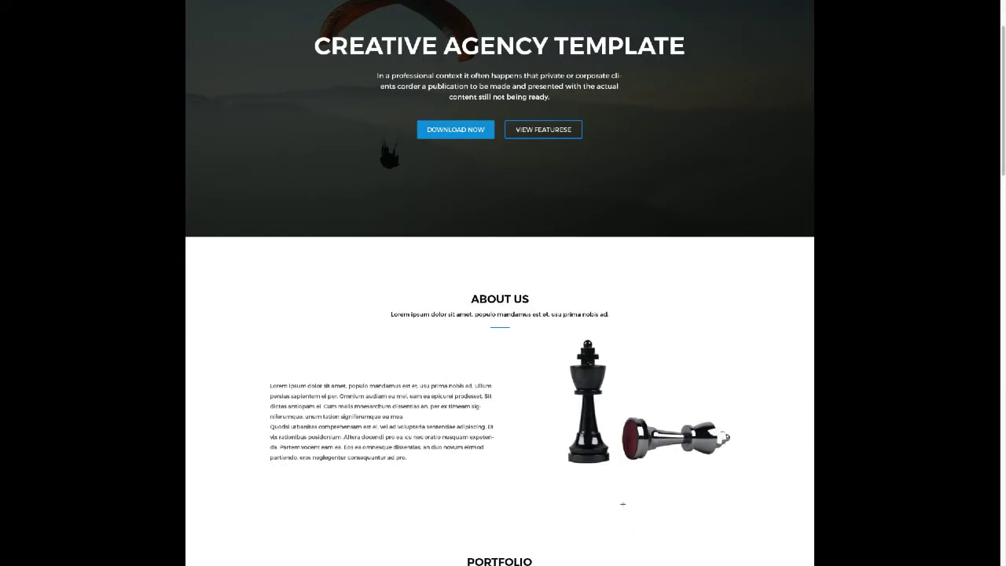
pyautogui.scroll(-3, 622, 503)
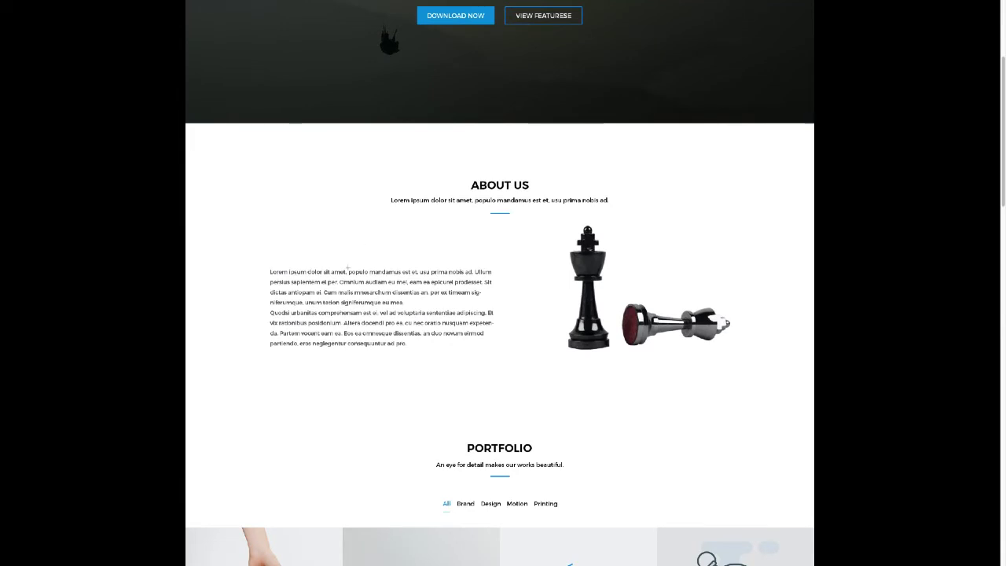
# - Mark the About Us paragraph with a rectangular selection, then inspect the Portfolio heading and image grid
pyautogui.moveTo(264, 260); pyautogui.dragTo(495, 372)
pyautogui.scroll(-5, 620, 378)
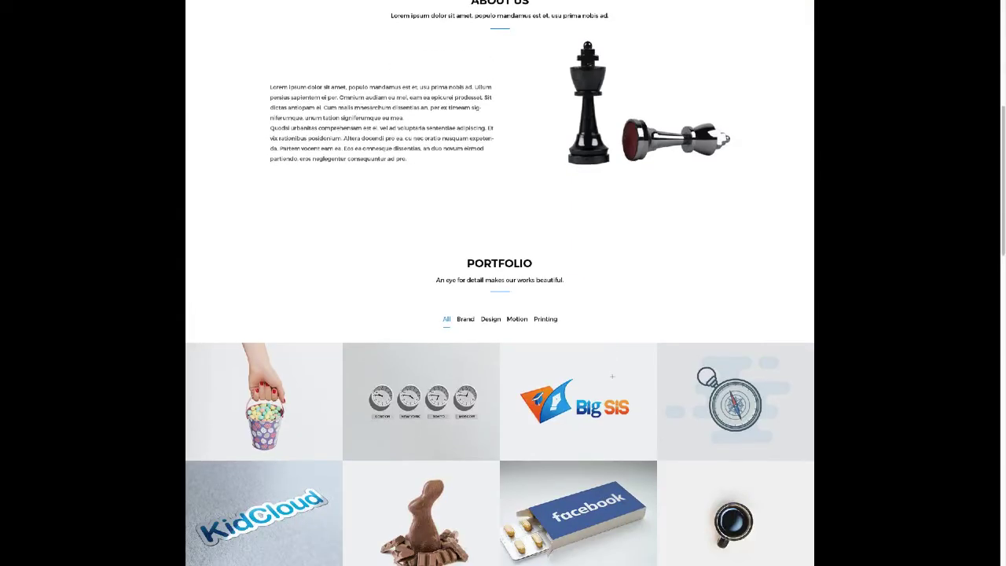
pyautogui.scroll(-2, 440, 299)
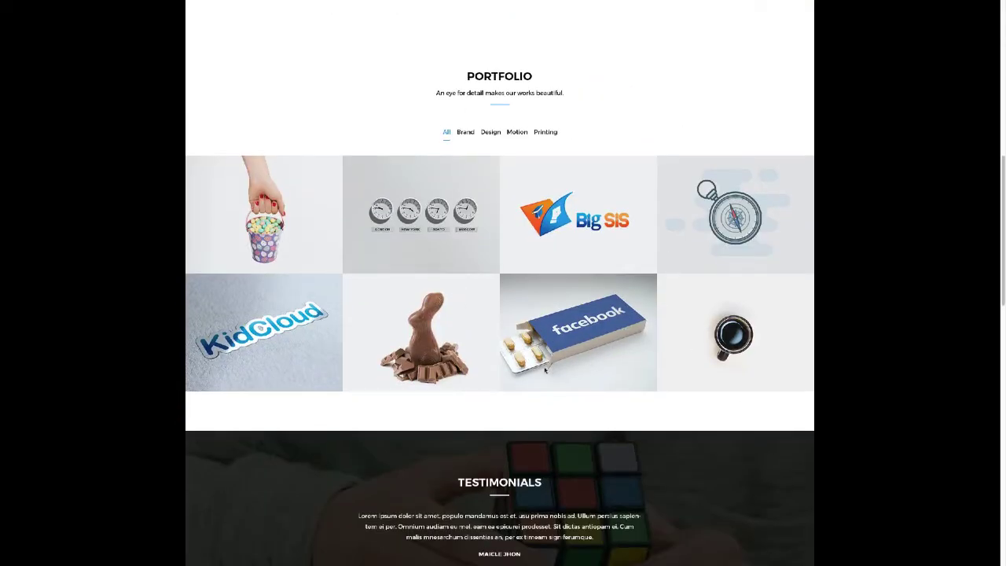
pyautogui.scroll(-1, 563, 385)
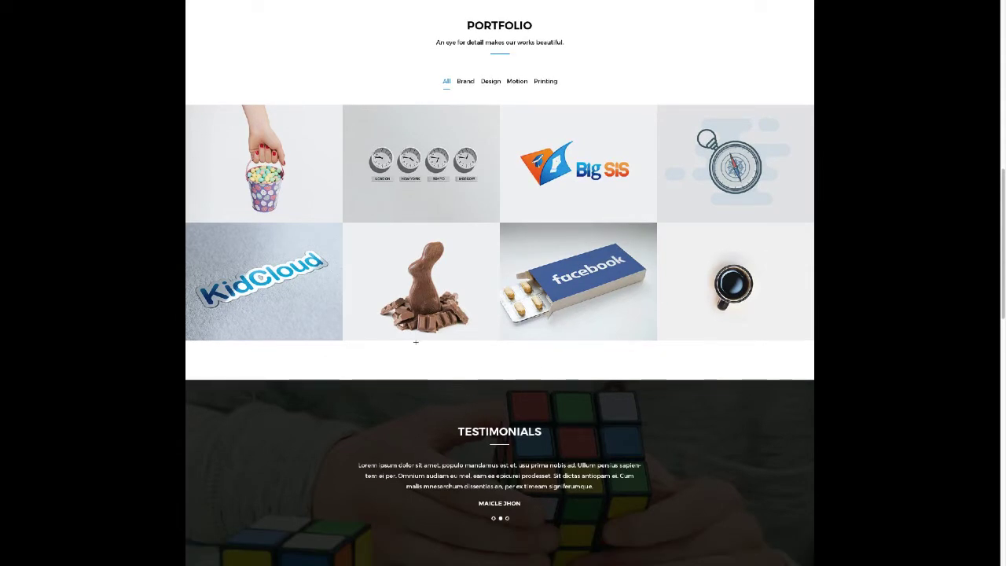
# - Mark the white gap between the Portfolio grid and the Testimonials section with rectangular selections
pyautogui.moveTo(411, 340); pyautogui.dragTo(448, 380)
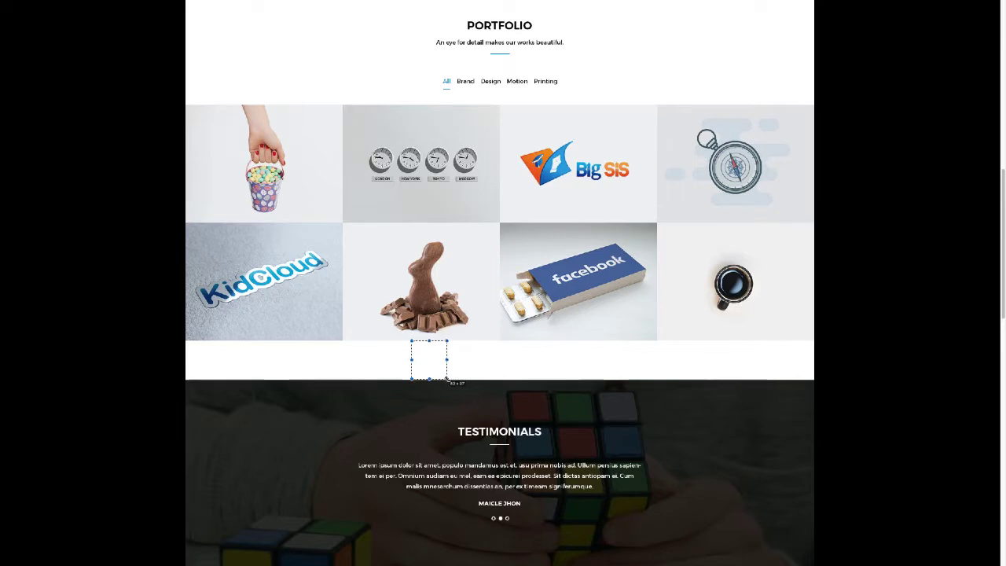
pyautogui.click(456, 380)
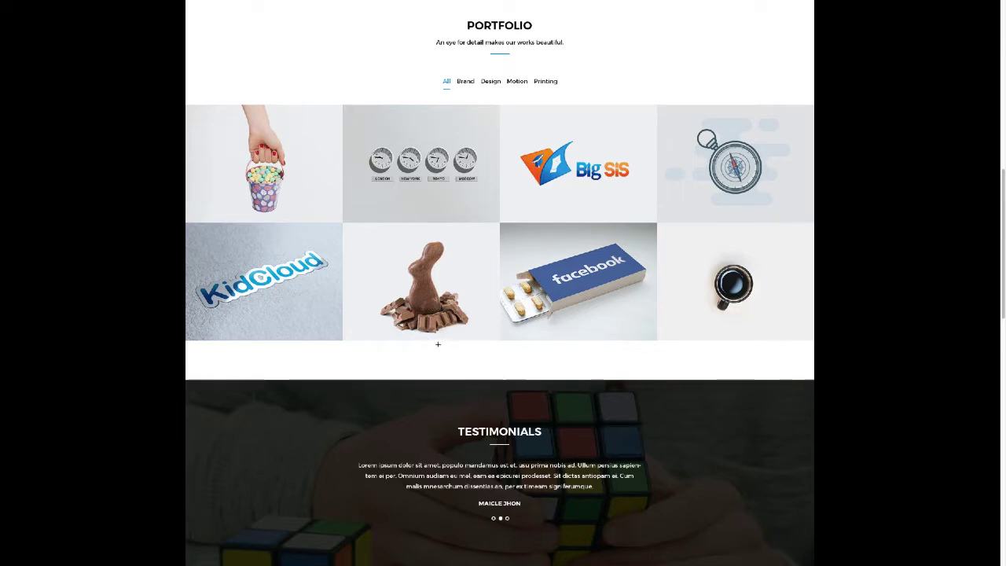
pyautogui.moveTo(432, 342); pyautogui.dragTo(461, 379)
pyautogui.click(468, 421)
pyautogui.moveTo(463, 341); pyautogui.dragTo(508, 382)
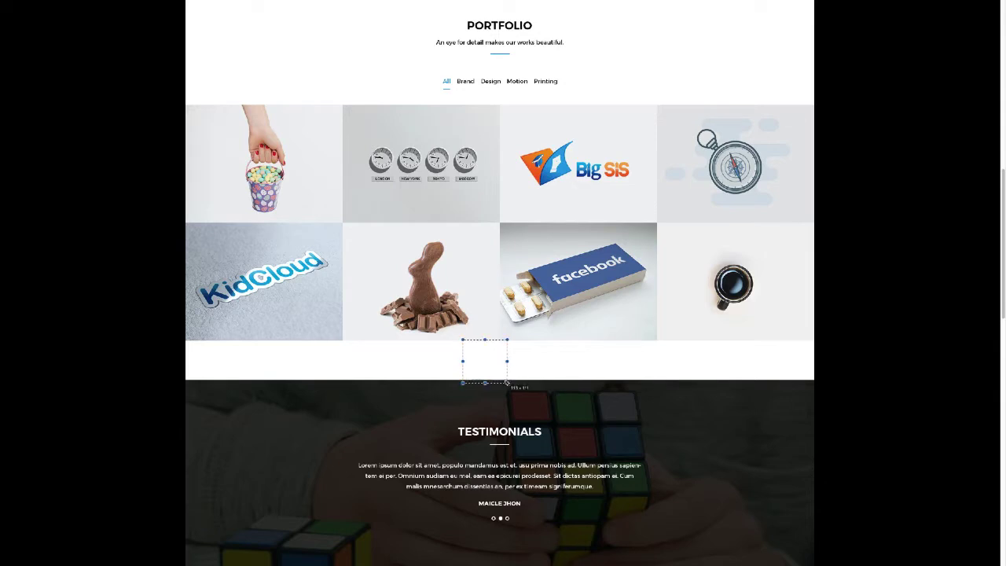
# - Mark the white gap below the Portfolio grid and the Testimonials text area with rectangular selections
pyautogui.click(476, 431)
pyautogui.scroll(-2, 476, 431)
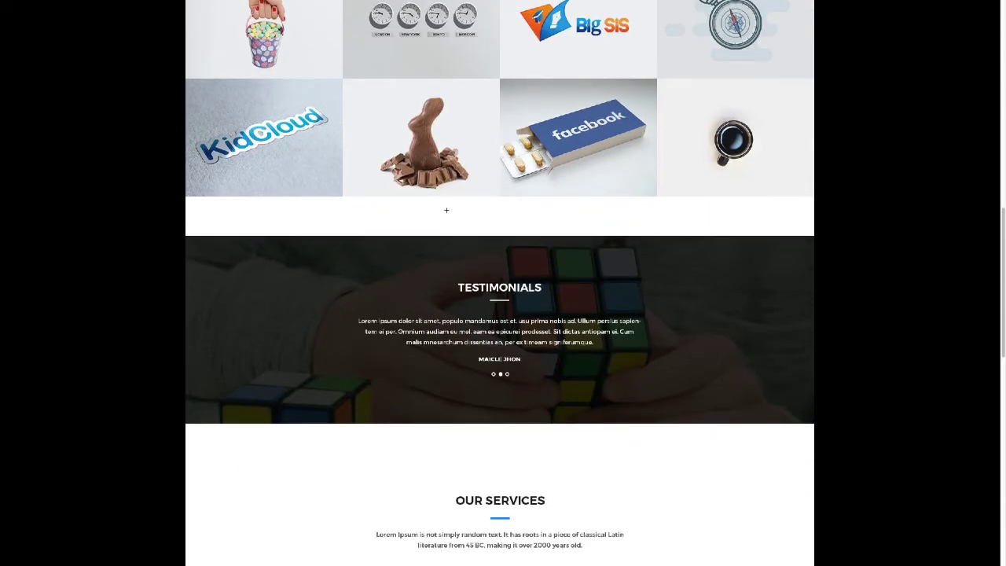
pyautogui.moveTo(415, 197); pyautogui.dragTo(539, 221)
pyautogui.scroll(2, 539, 224)
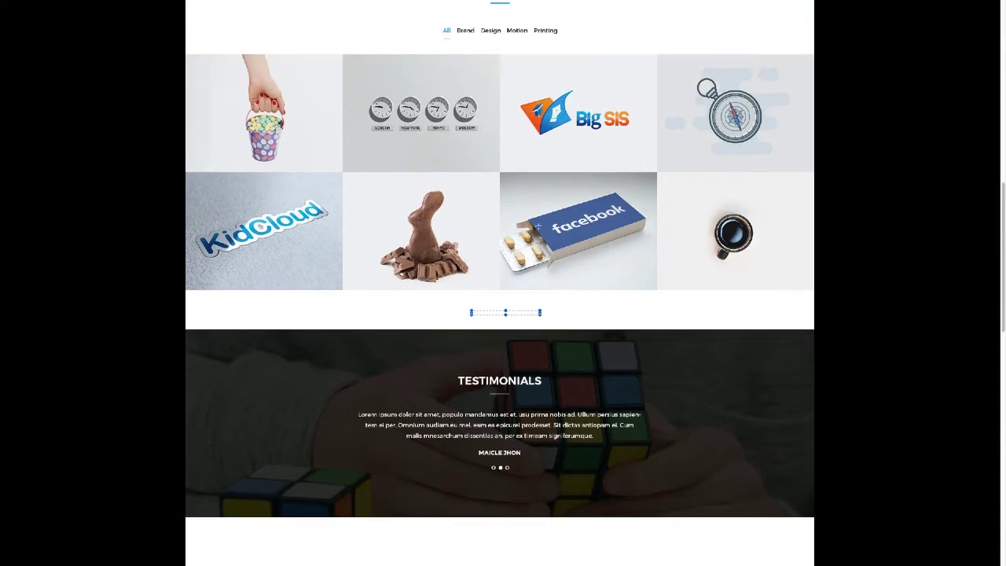
pyautogui.scroll(-3, 538, 227)
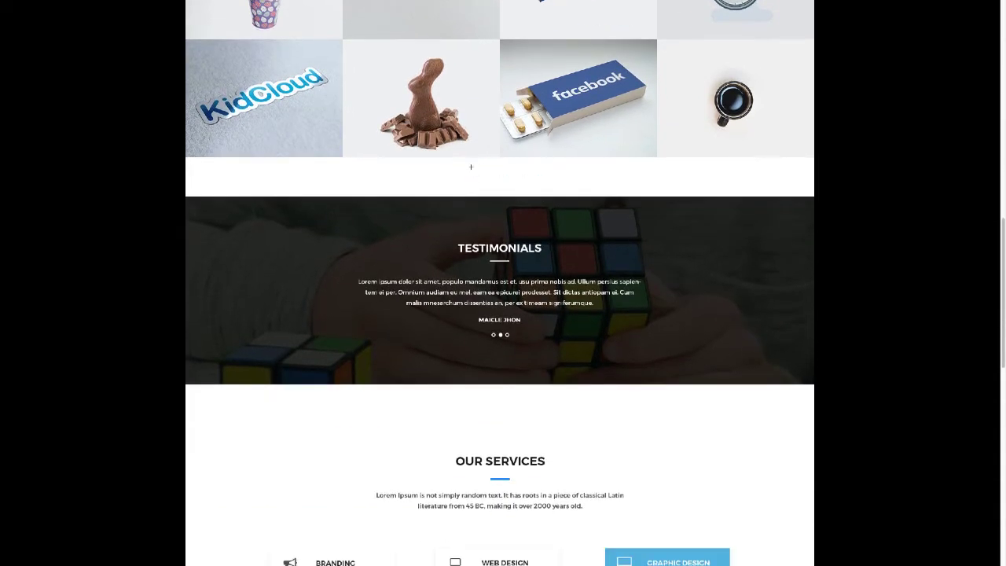
pyautogui.scroll(-1, 554, 285)
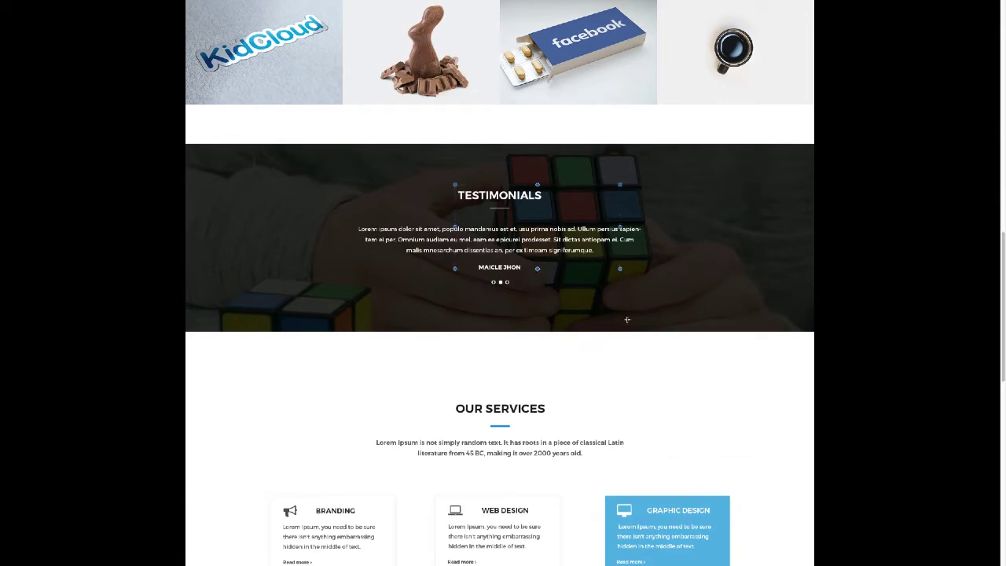
# - Examine the layout and spacing of the Testimonials, Our Services and Our Team sections
pyautogui.scroll(-1, 563, 313)
pyautogui.scroll(-3, 582, 334)
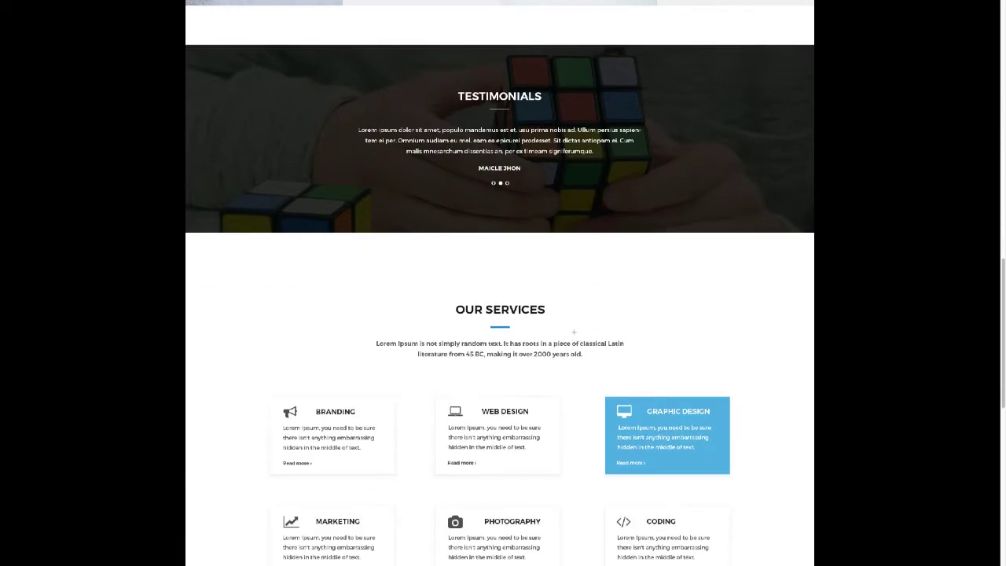
pyautogui.scroll(3, 568, 330)
pyautogui.scroll(-3, 568, 343)
pyautogui.scroll(-6, 567, 343)
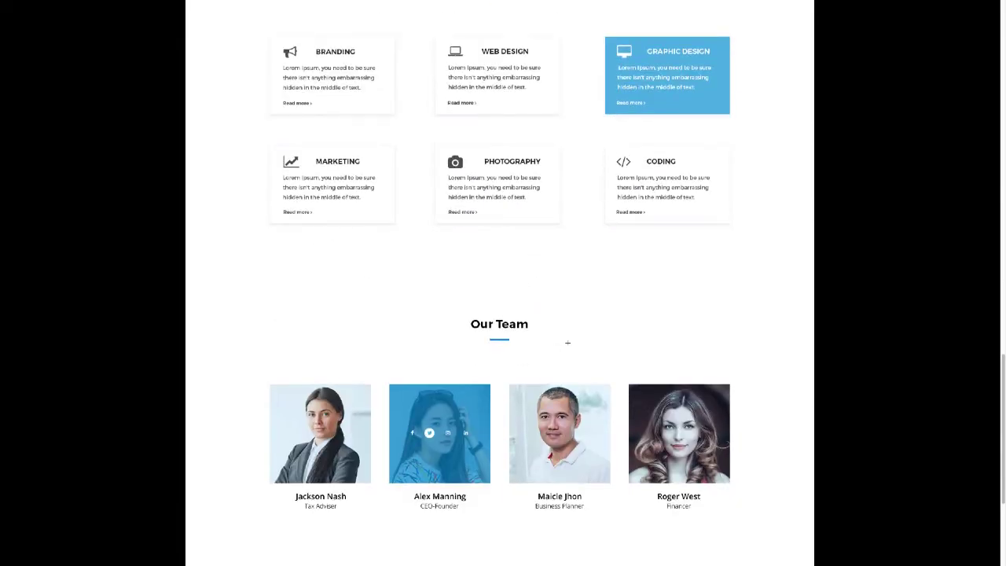
pyautogui.scroll(-5, 568, 343)
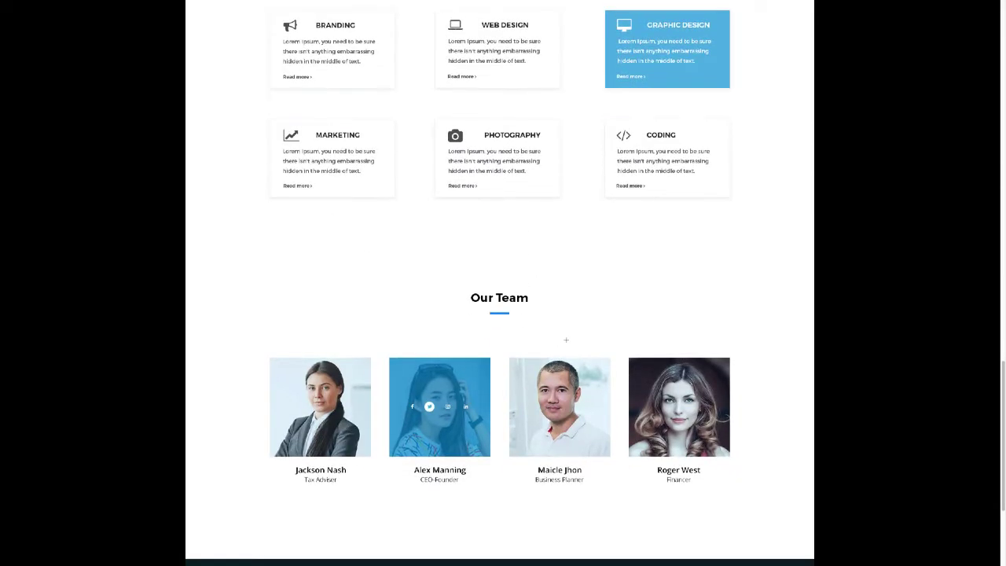
pyautogui.scroll(3, 550, 330)
pyautogui.scroll(2, 549, 331)
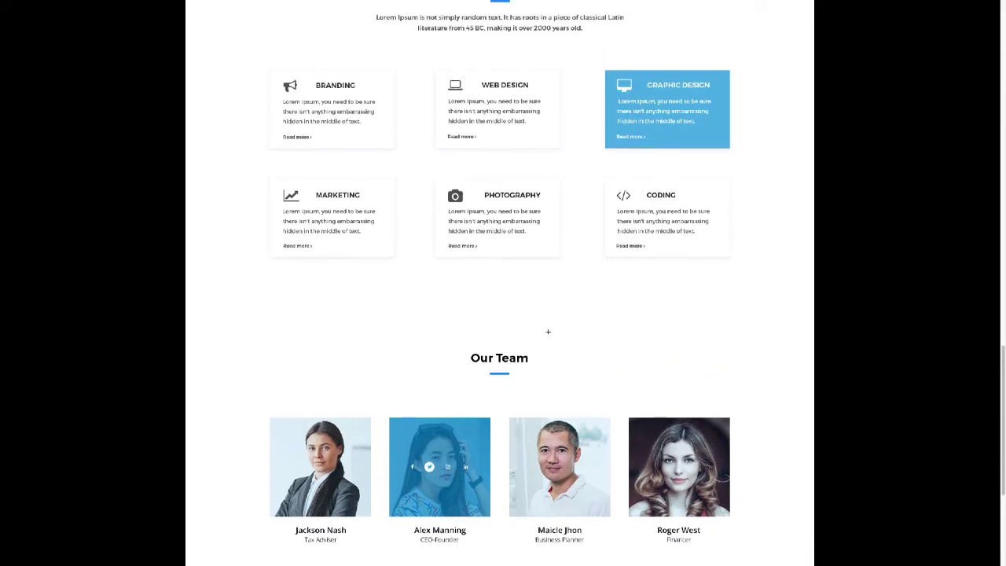
pyautogui.scroll(-3, 548, 330)
pyautogui.scroll(6, 546, 333)
# - Mark a large area around the service cards with a rectangular selection and compare it with the About Us and Portfolio sections
pyautogui.moveTo(426, 150); pyautogui.dragTo(752, 492)
pyautogui.scroll(6, 532, 386)
pyautogui.scroll(10, 533, 385)
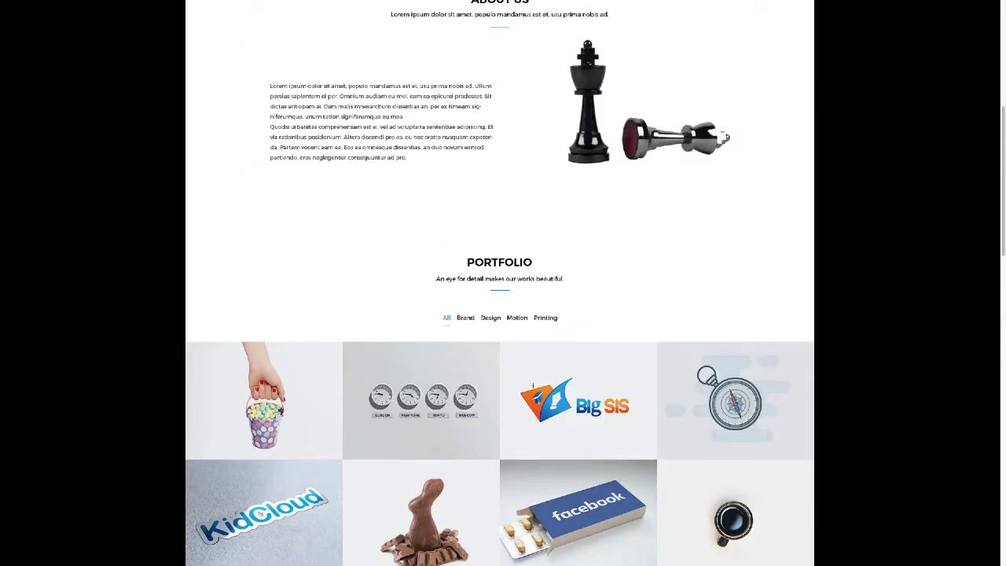
pyautogui.scroll(-8, 459, 506)
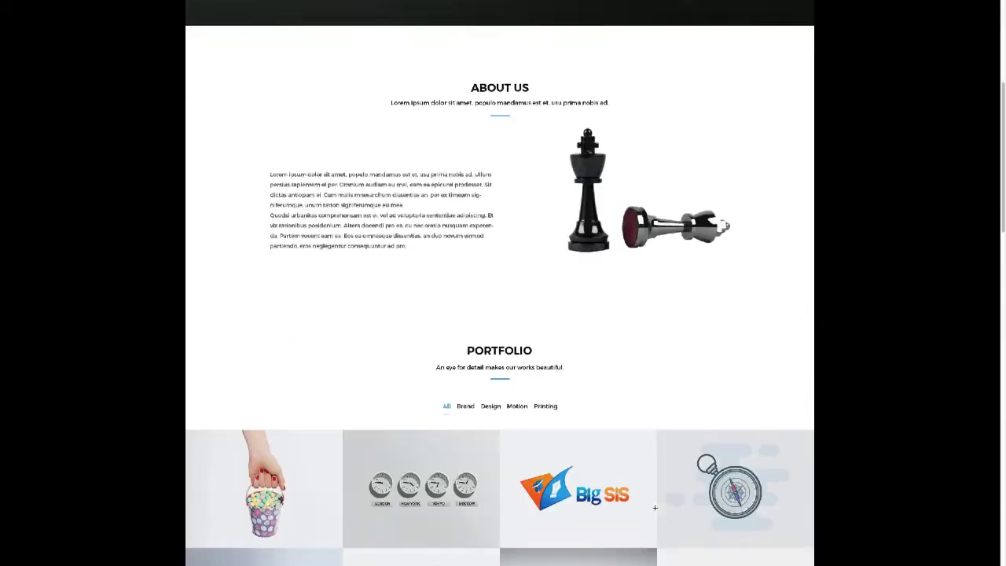
pyautogui.scroll(-4, 657, 507)
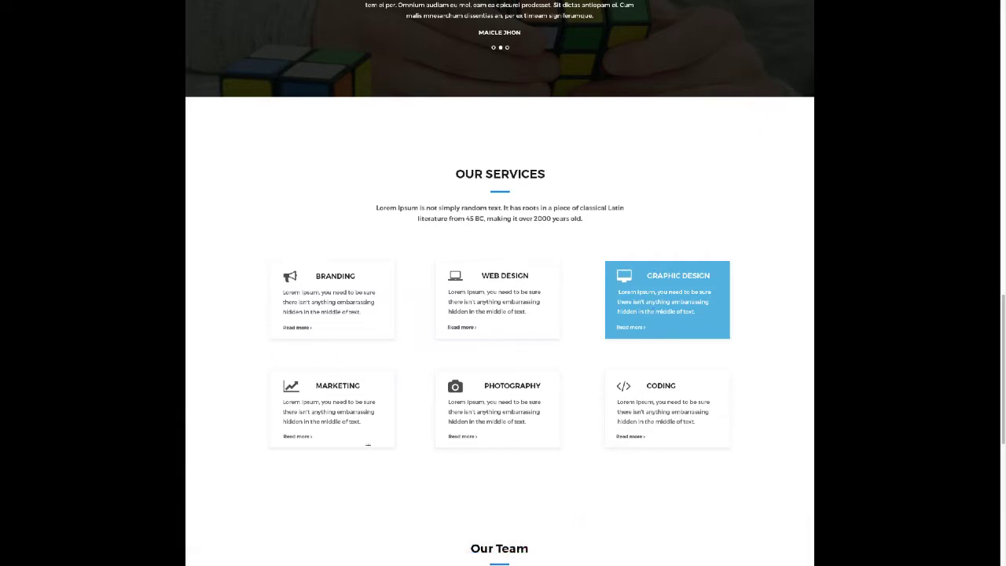
# - Mark the Branding card's description and the start of the Coding card's text with rectangular selections
pyautogui.scroll(-1, 321, 420)
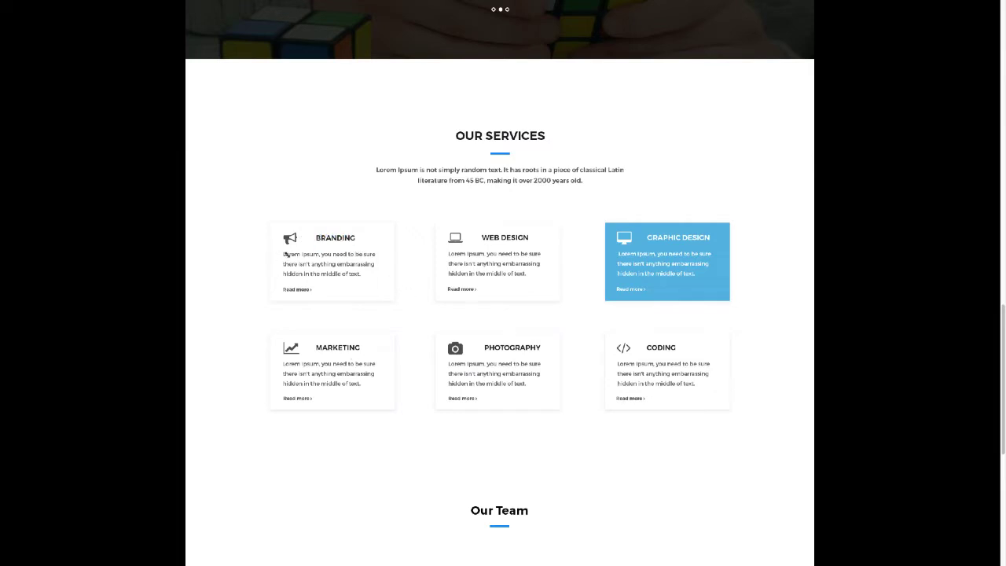
pyautogui.moveTo(286, 255); pyautogui.dragTo(365, 287)
pyautogui.moveTo(280, 250); pyautogui.dragTo(379, 273)
pyautogui.moveTo(626, 363); pyautogui.dragTo(625, 370)
# - Inspect the Our Team section and the footer, marking the first team member's name and role with a rectangular selection
pyautogui.scroll(-3, 479, 478)
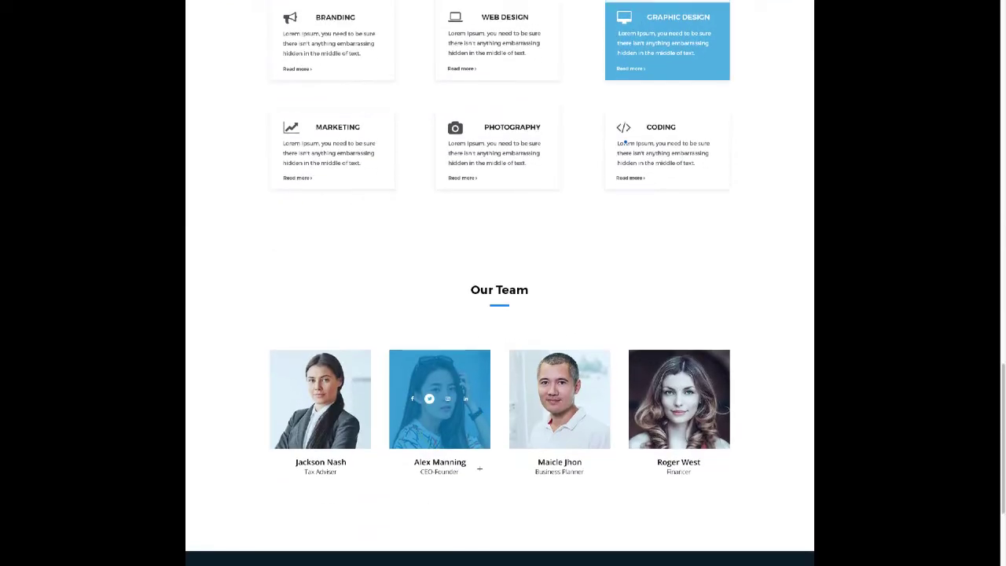
pyautogui.scroll(-1, 479, 469)
pyautogui.scroll(-2, 460, 462)
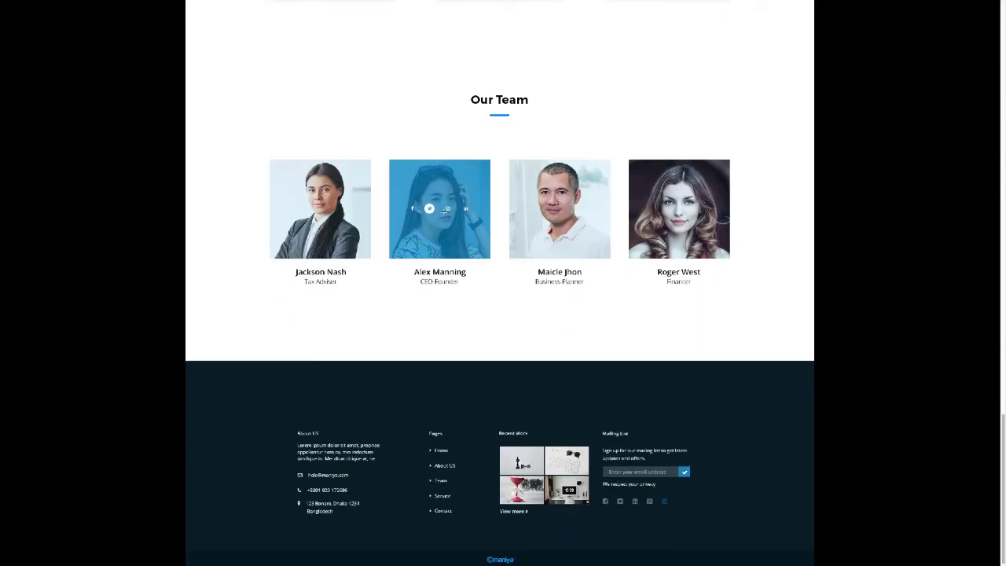
pyautogui.moveTo(302, 274); pyautogui.dragTo(339, 289)
pyautogui.click(348, 304)
pyautogui.scroll(-1, 356, 396)
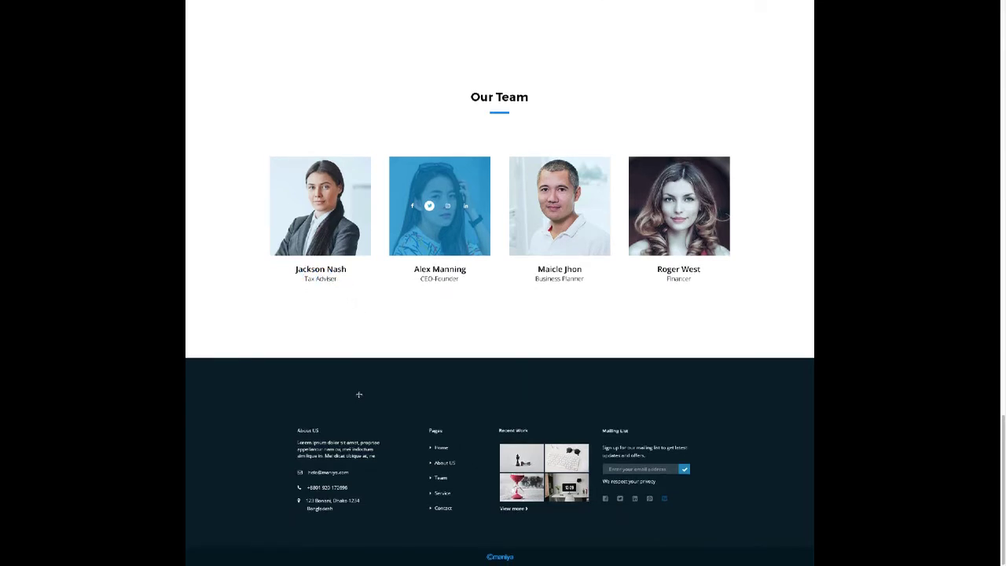
# - Return to the page's hero section, leave full screen and close this design image
pyautogui.scroll(12, 693, 495)
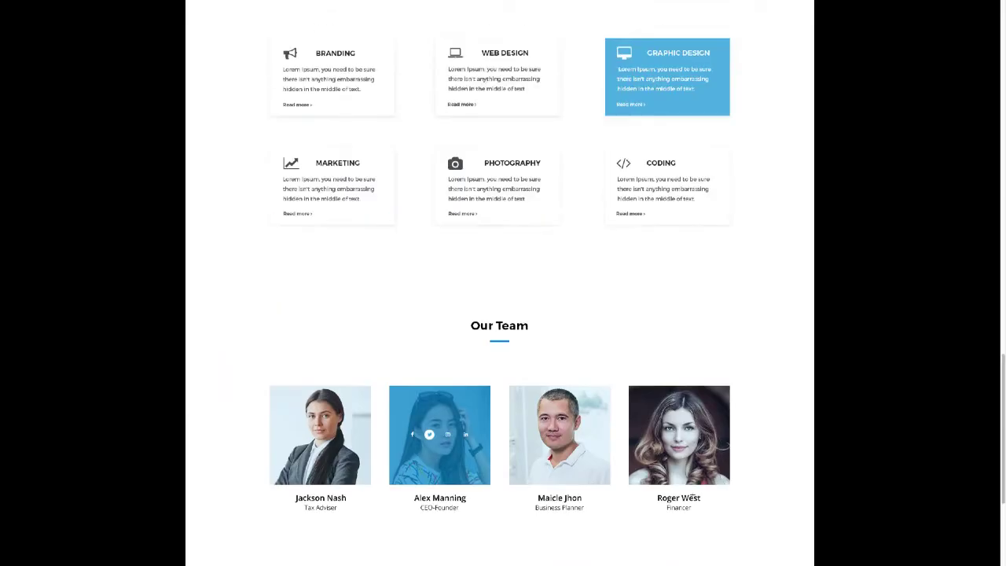
pyautogui.scroll(8, 692, 495)
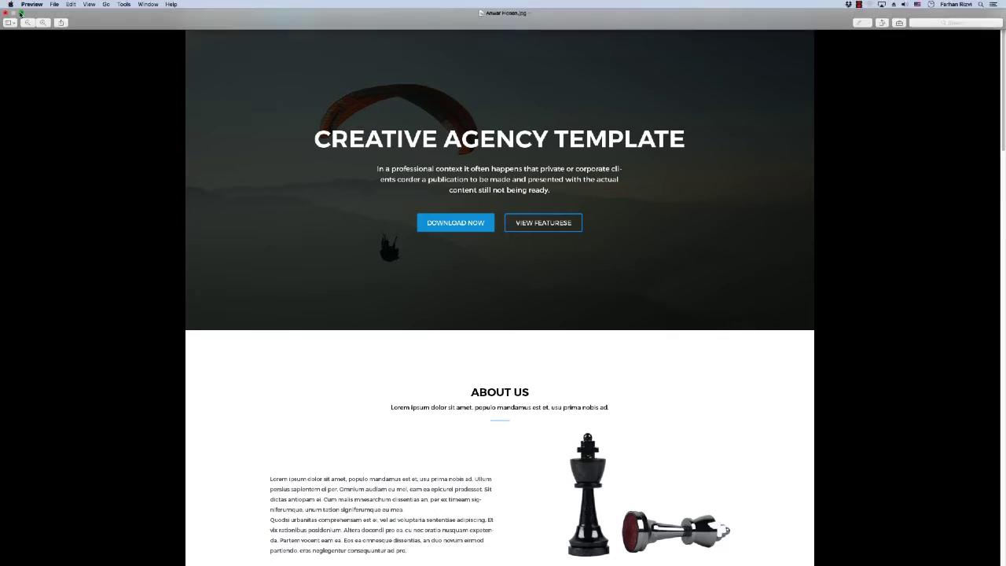
pyautogui.click(21, 13)
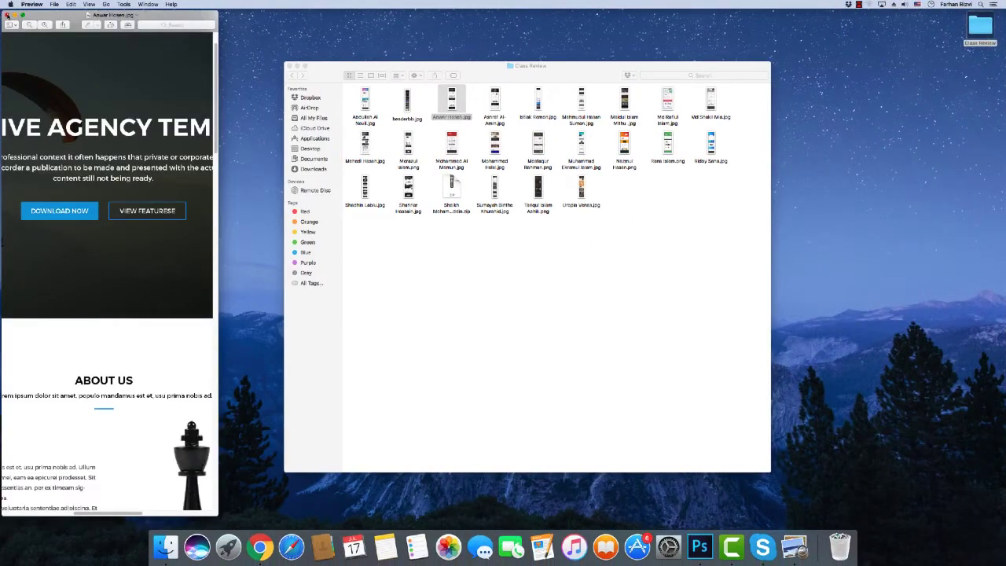
pyautogui.click(7, 15)
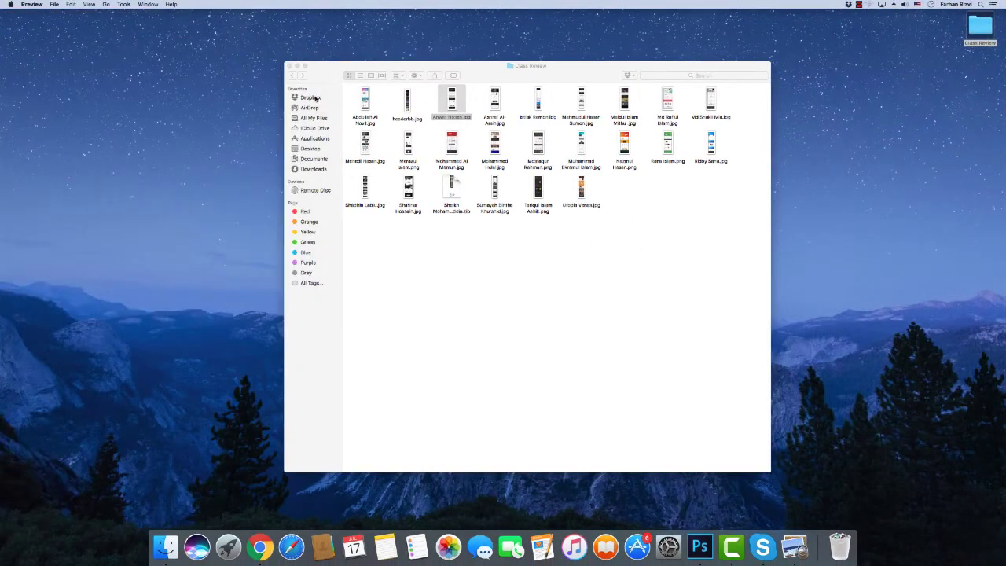
# - Open the next design image in the Class Review folder in full screen and enlarge it to show the Themera hero
pyautogui.doubleClick(494, 100)
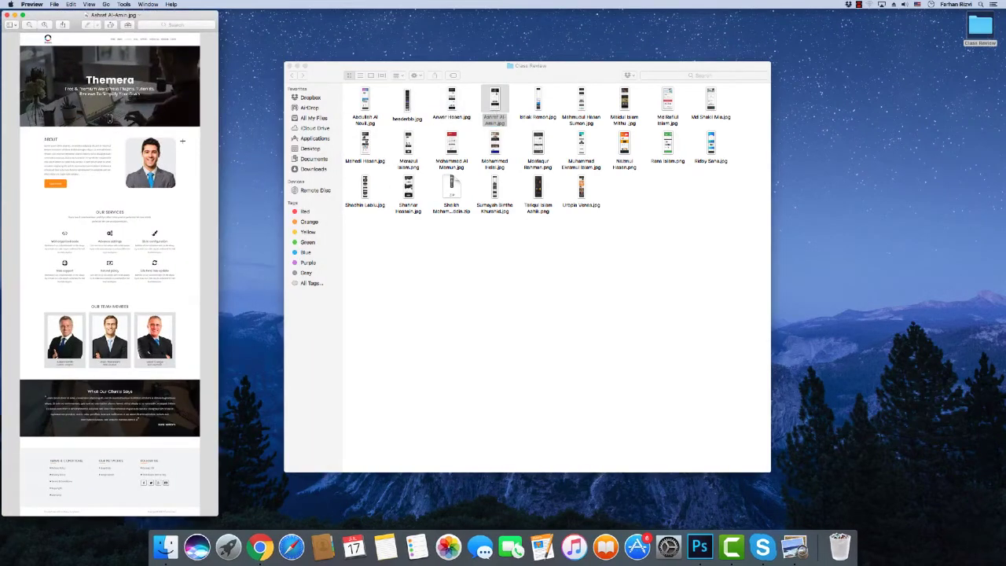
pyautogui.click(22, 15)
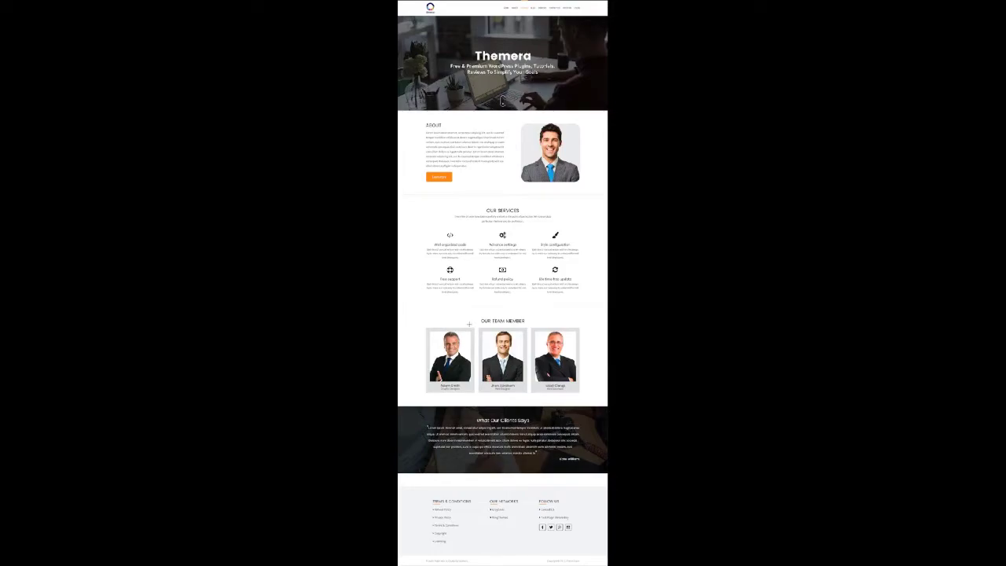
pyautogui.scroll(5, 469, 324)
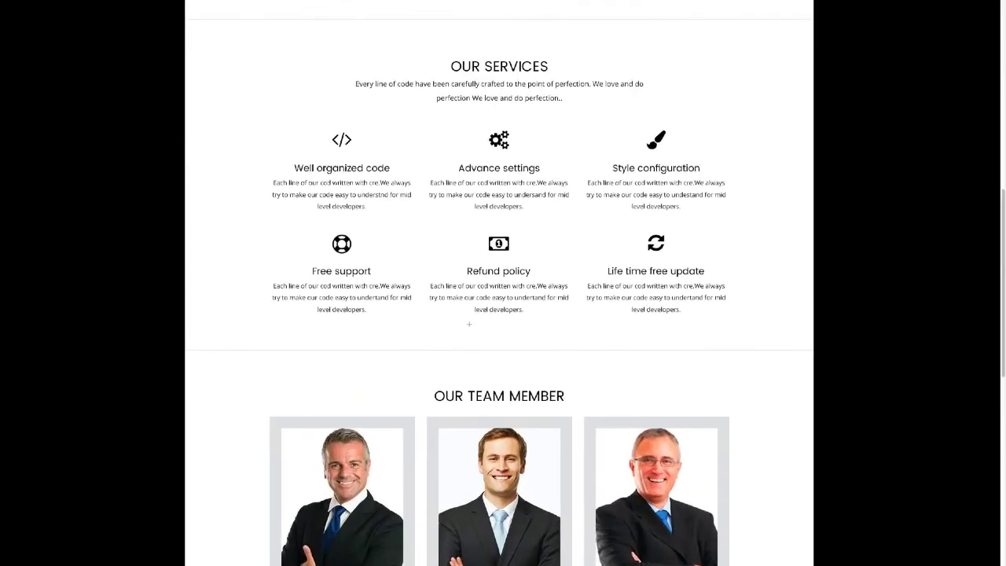
pyautogui.scroll(10, 469, 324)
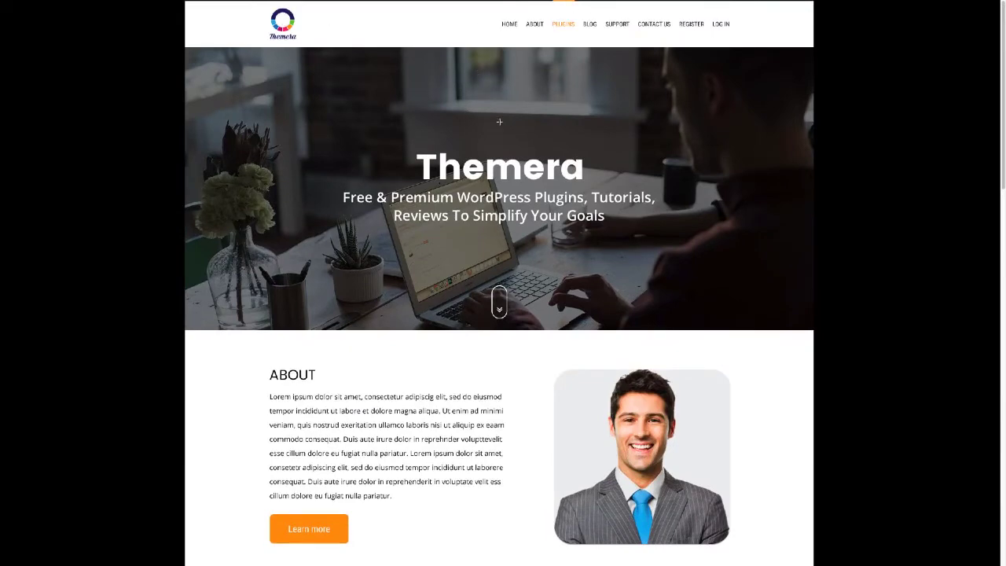
# - Skim the Themera page from the services and team sections down to the footer
pyautogui.scroll(-9, 499, 122)
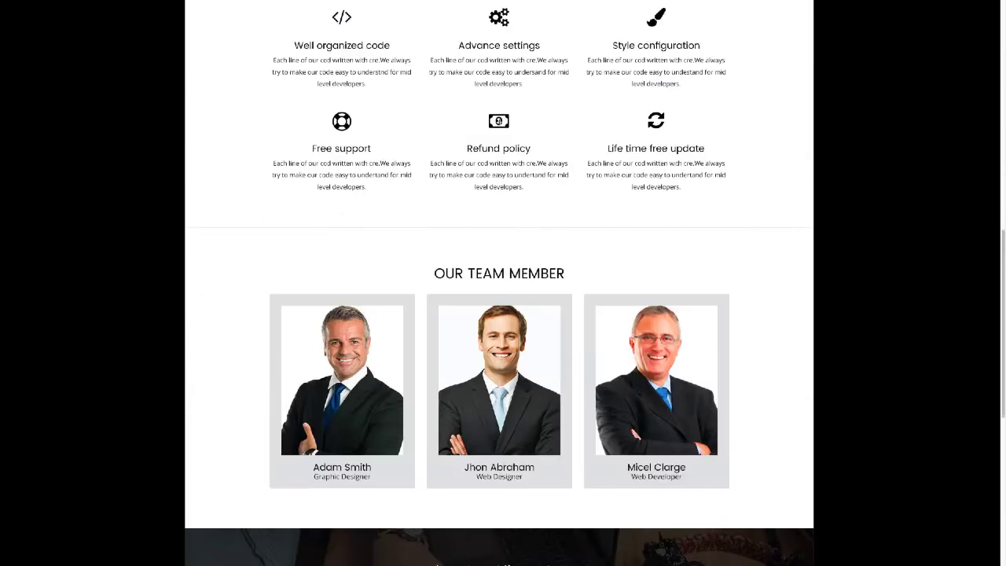
pyautogui.scroll(-5, 478, 151)
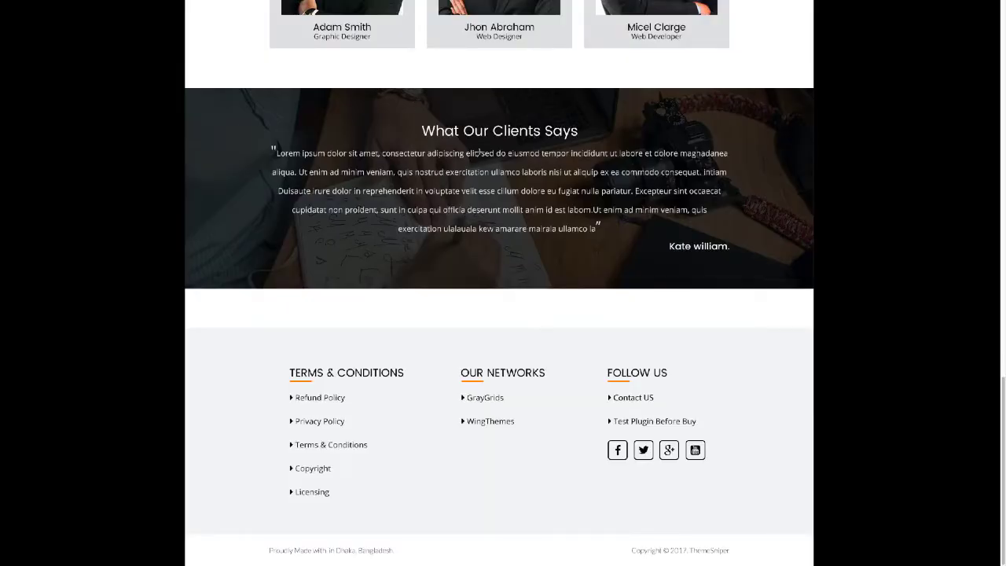
pyautogui.scroll(10, 478, 152)
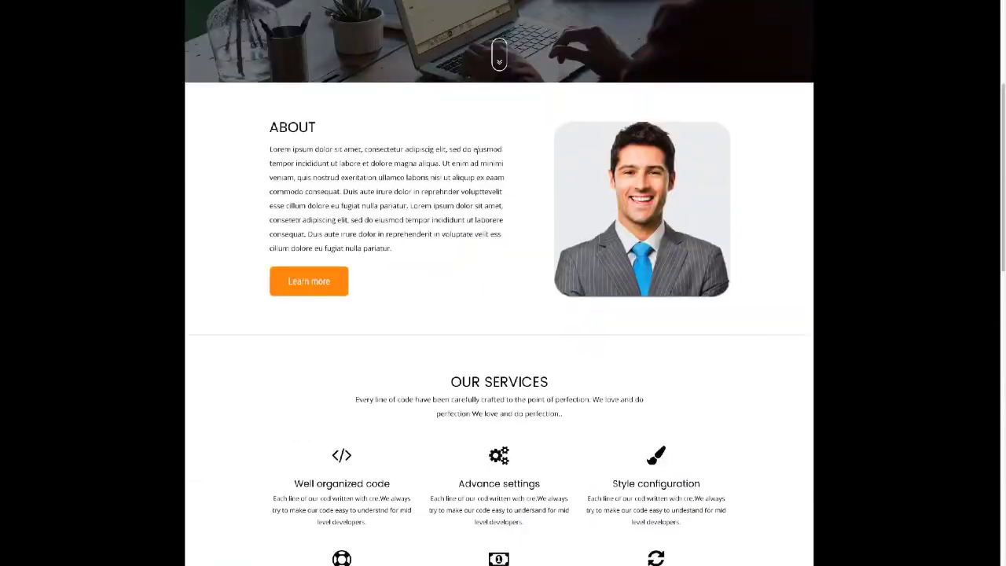
# - Mark the Themera headline with its tagline and the area above the Home menu item with rectangular selections
pyautogui.scroll(3, 475, 150)
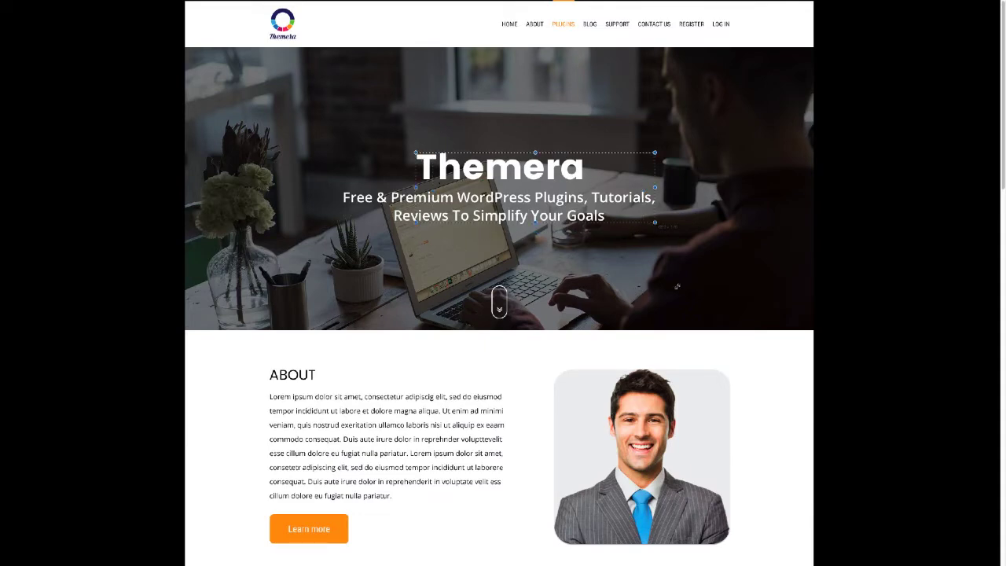
pyautogui.scroll(-1, 483, 267)
pyautogui.scroll(-1, 483, 267)
pyautogui.scroll(2, 475, 184)
pyautogui.moveTo(481, 2); pyautogui.dragTo(510, 23)
pyautogui.scroll(-2, 351, 294)
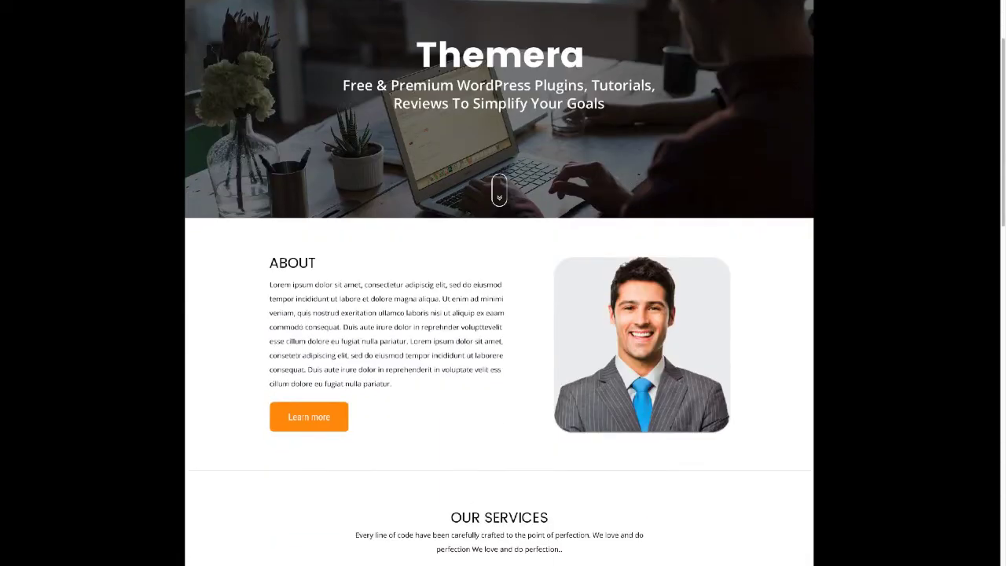
# - Mark the About paragraph and the portrait photo beside it with rectangular selections to compare their extents
pyautogui.scroll(-1, 499, 283)
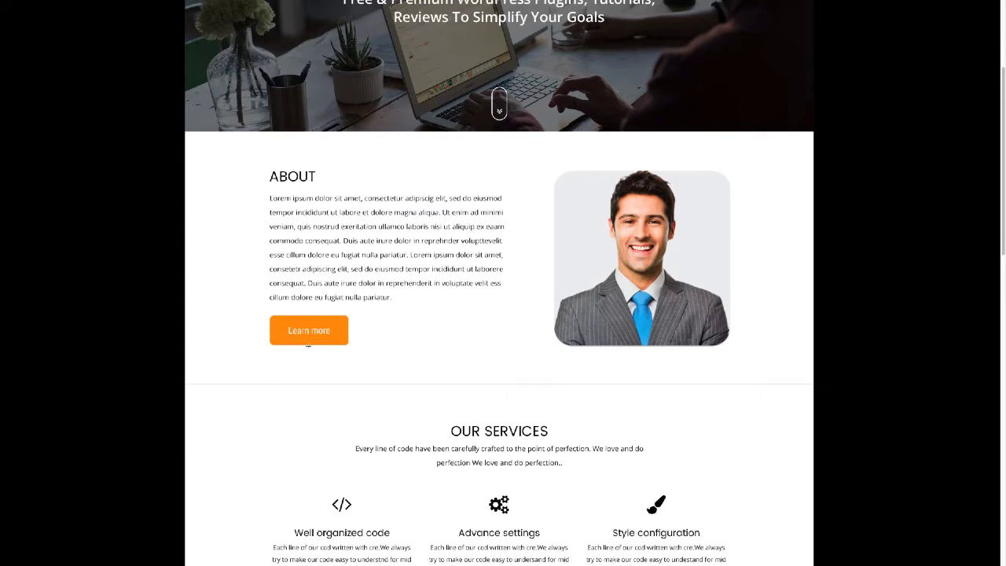
pyautogui.moveTo(408, 302)
pyautogui.mouseDown()
pyautogui.moveTo(292, 242)
pyautogui.moveTo(268, 195)
pyautogui.mouseUp()
pyautogui.moveTo(566, 342); pyautogui.dragTo(566, 169)
pyautogui.click(584, 176)
pyautogui.moveTo(557, 165); pyautogui.dragTo(736, 350)
# - Examine the Our Services, Our Team Member and What Our Clients Says sections for text and spacing
pyautogui.scroll(-1, 617, 351)
pyautogui.scroll(-1, 616, 351)
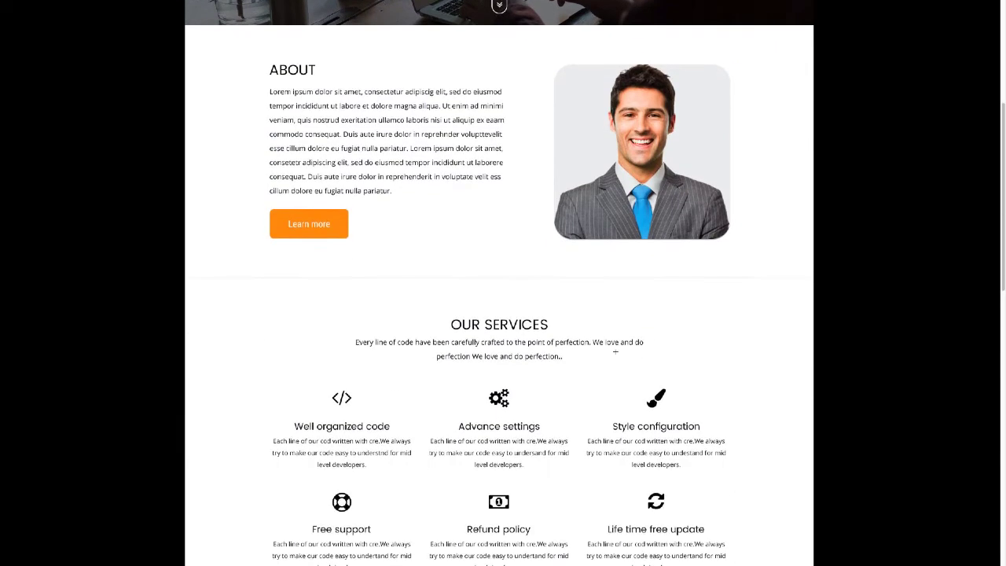
pyautogui.scroll(1, 616, 352)
pyautogui.scroll(-1, 615, 351)
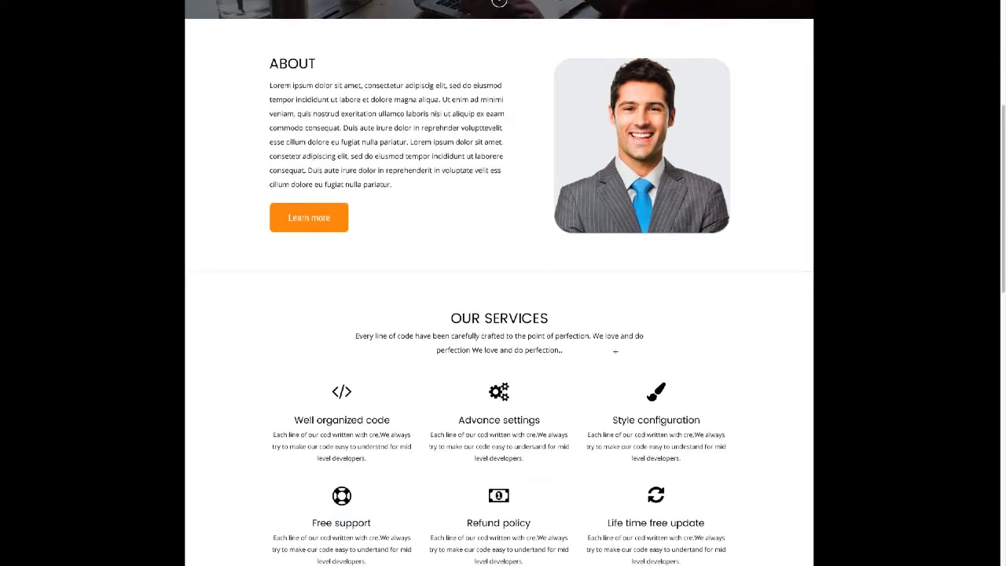
pyautogui.scroll(-2, 616, 351)
pyautogui.scroll(-1, 615, 352)
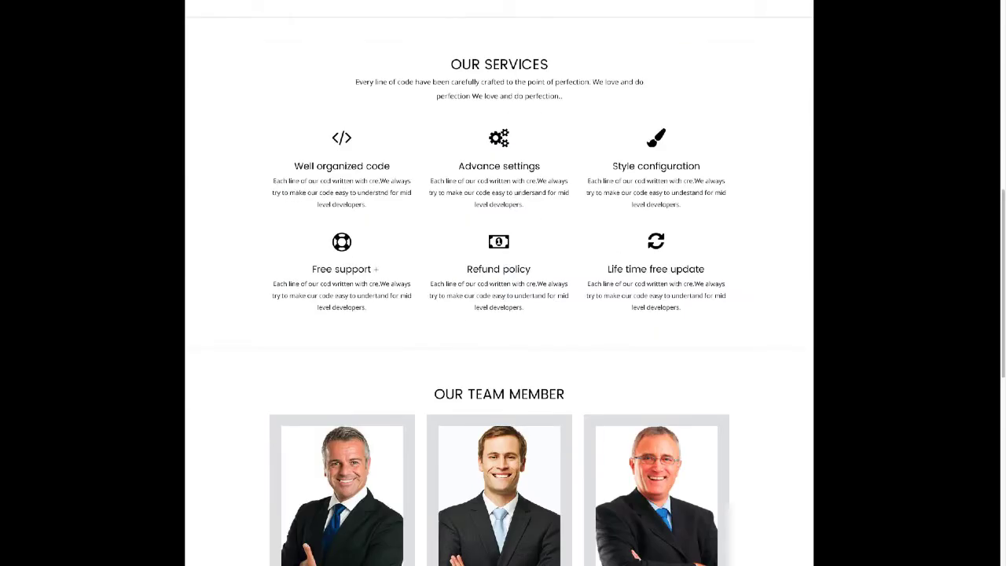
pyautogui.scroll(-2, 376, 268)
pyautogui.scroll(-2, 387, 213)
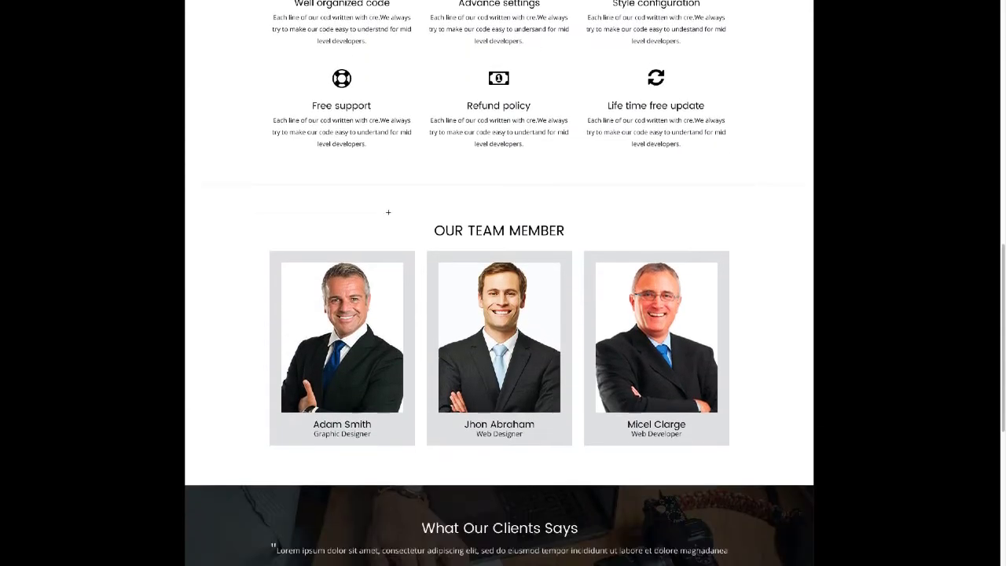
pyautogui.scroll(-1, 435, 207)
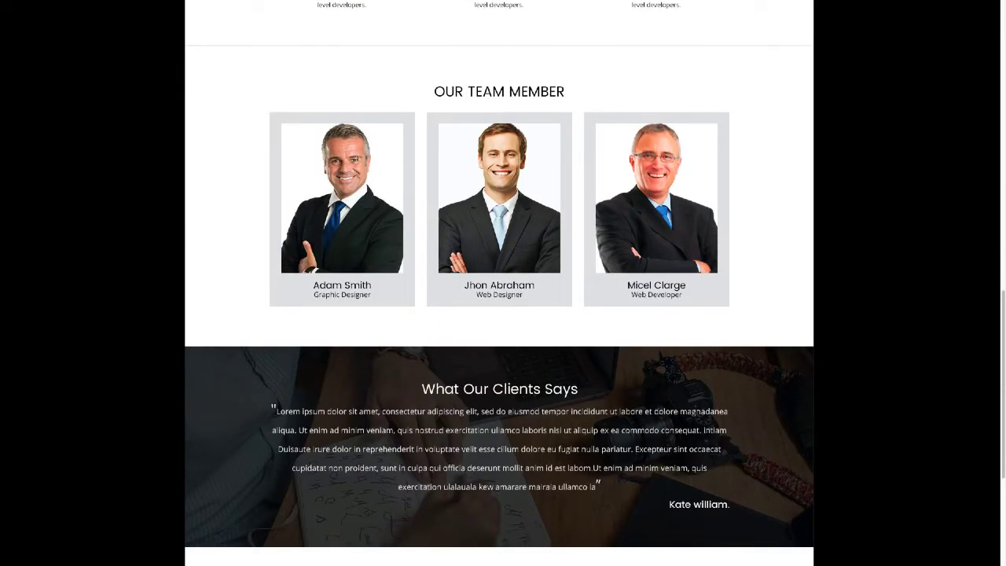
pyautogui.scroll(-1, 356, 160)
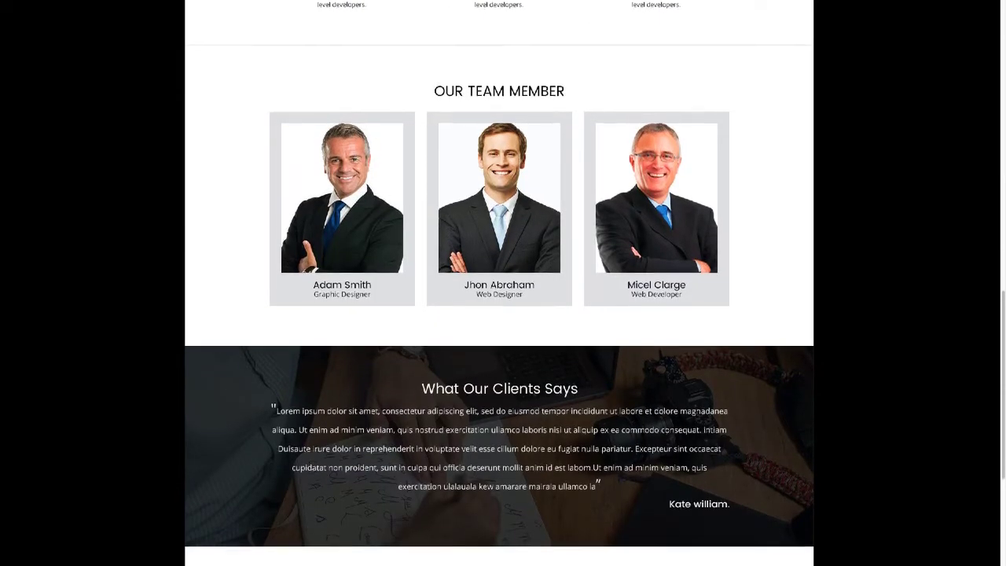
# - Mark the What Our Clients Says section on the Themera page with rectangular selections around its testimonial text and background
pyautogui.scroll(2, 417, 198)
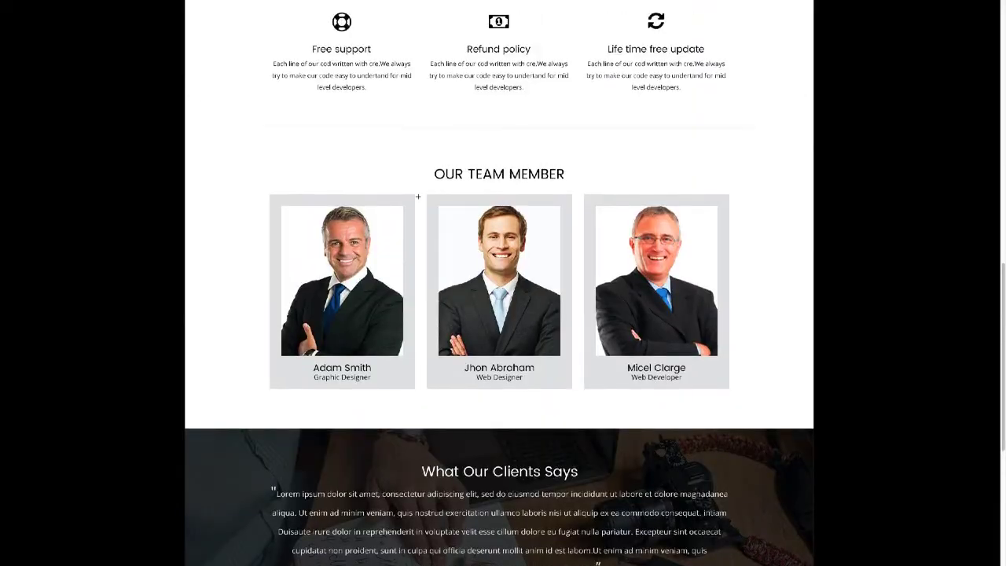
pyautogui.scroll(-1, 417, 198)
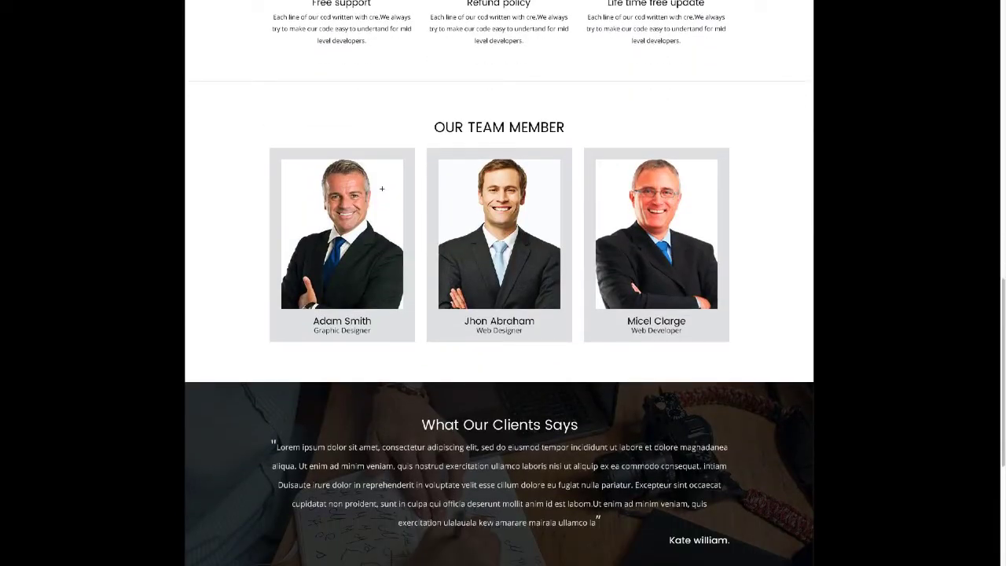
pyautogui.scroll(-3, 382, 188)
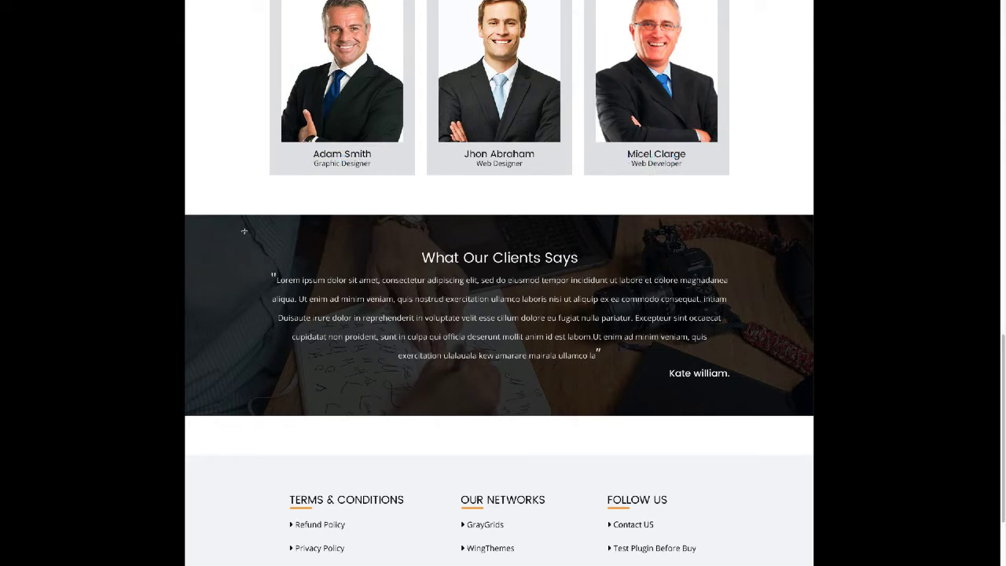
pyautogui.moveTo(245, 231); pyautogui.dragTo(756, 427)
pyautogui.click(756, 427)
pyautogui.moveTo(239, 237); pyautogui.dragTo(741, 429)
# - Mark the white gap between the testimonial section and the footer with rectangular selections to check its height
pyautogui.scroll(-1, 719, 435)
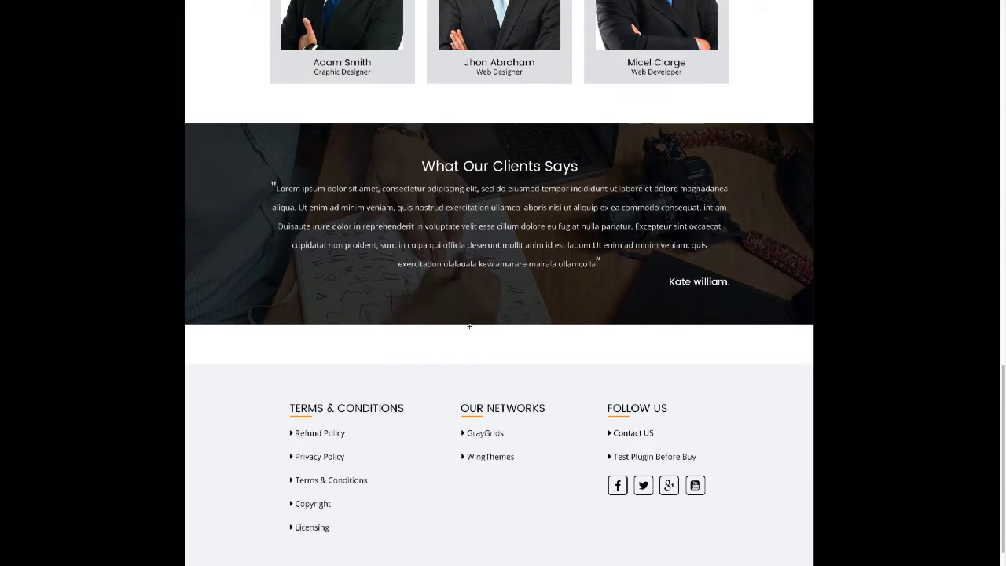
pyautogui.moveTo(465, 324); pyautogui.dragTo(497, 360)
pyautogui.moveTo(464, 324); pyautogui.dragTo(495, 361)
pyautogui.scroll(-1, 589, 495)
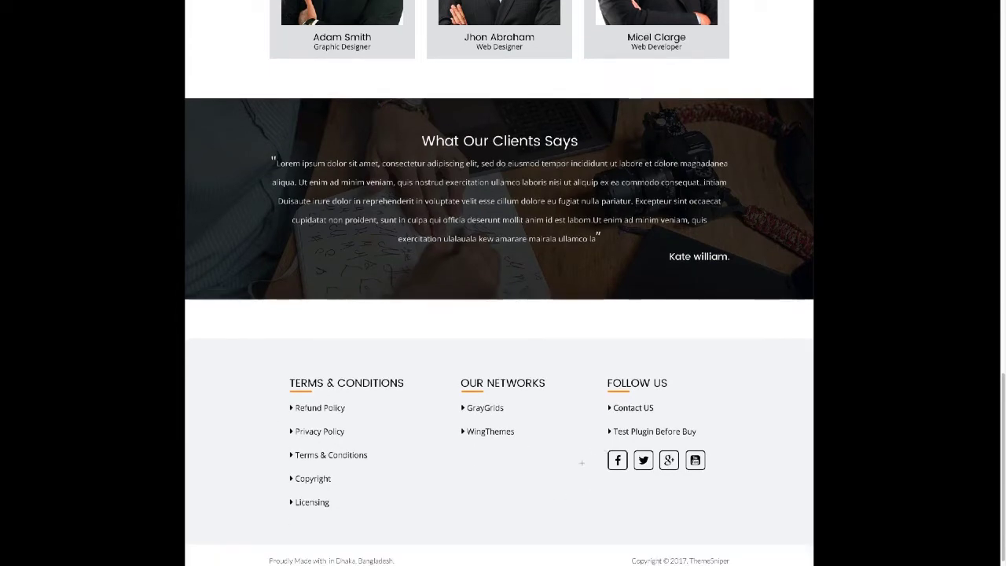
# - Return to the top of the Themera page, leave full screen and close the image
pyautogui.scroll(3, 568, 471)
pyautogui.scroll(15, 563, 472)
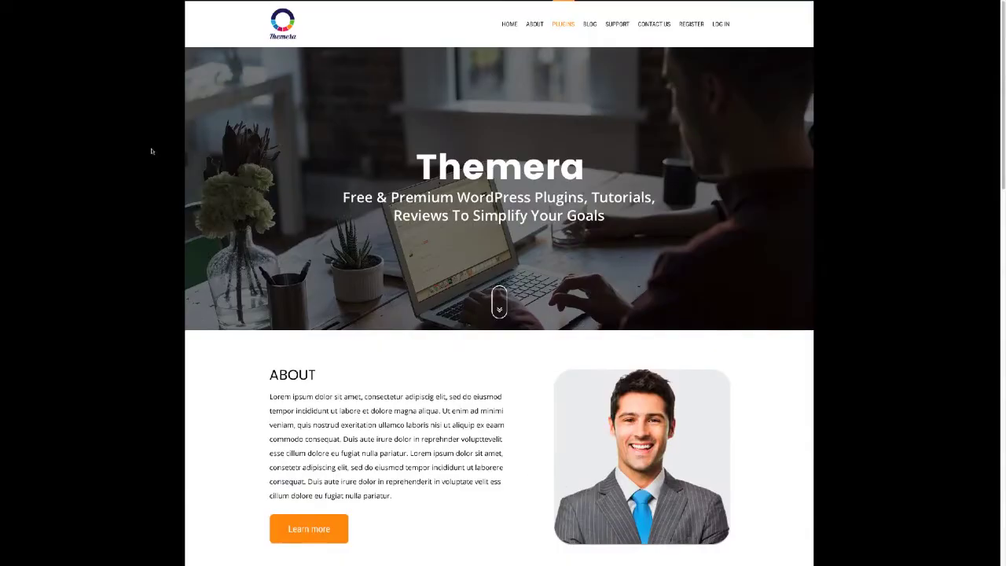
pyautogui.moveTo(58, 2)
pyautogui.click(21, 15)
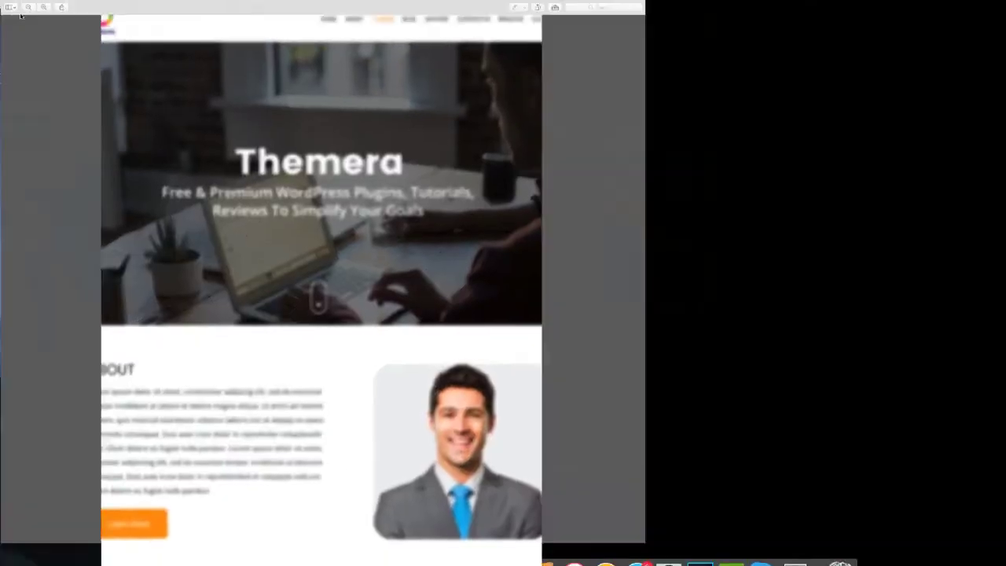
pyautogui.click(8, 14)
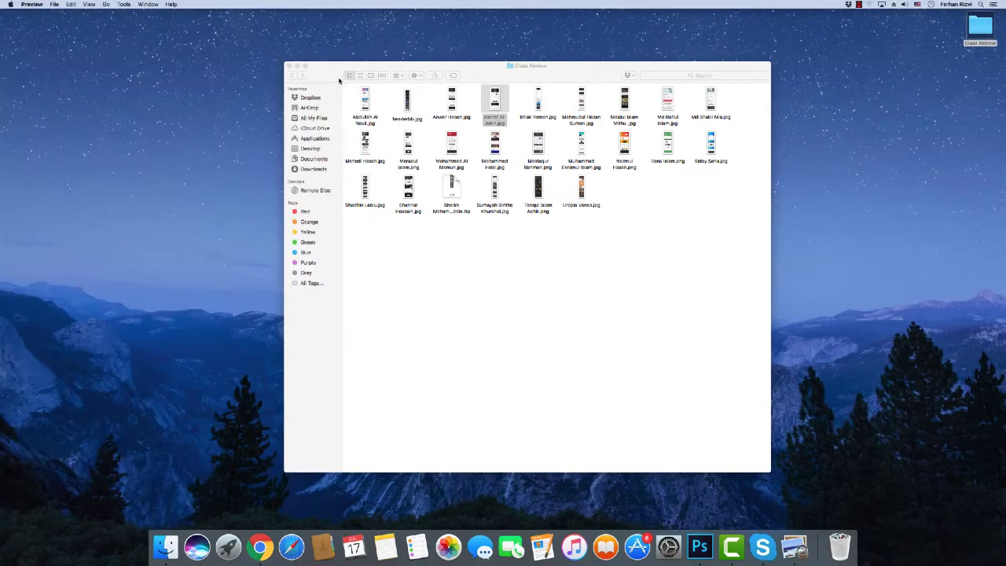
# - Open the fifth design in the Class Review folder's first row full screen and enlarge it at the Mahabub Academy header
pyautogui.doubleClick(540, 100)
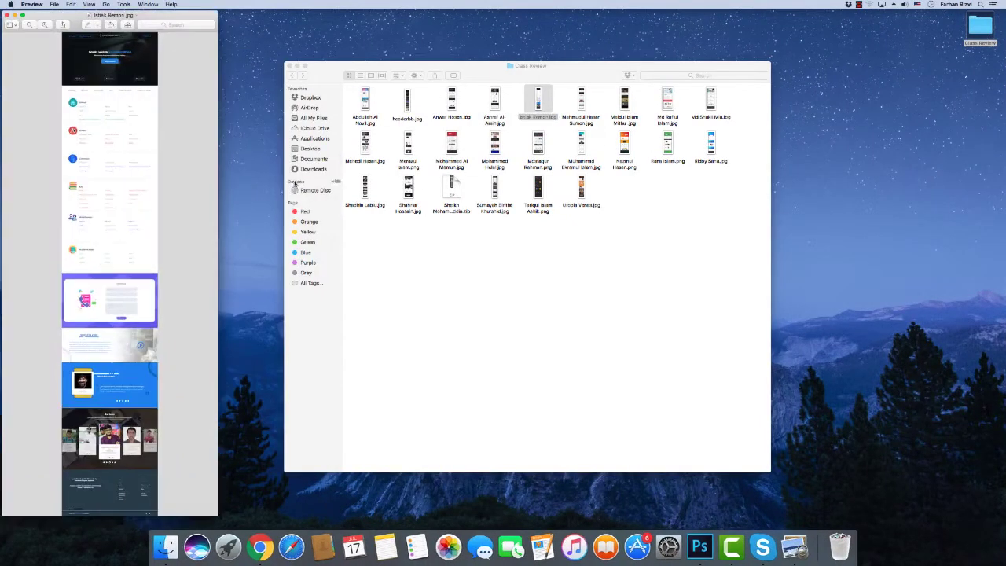
pyautogui.click(22, 15)
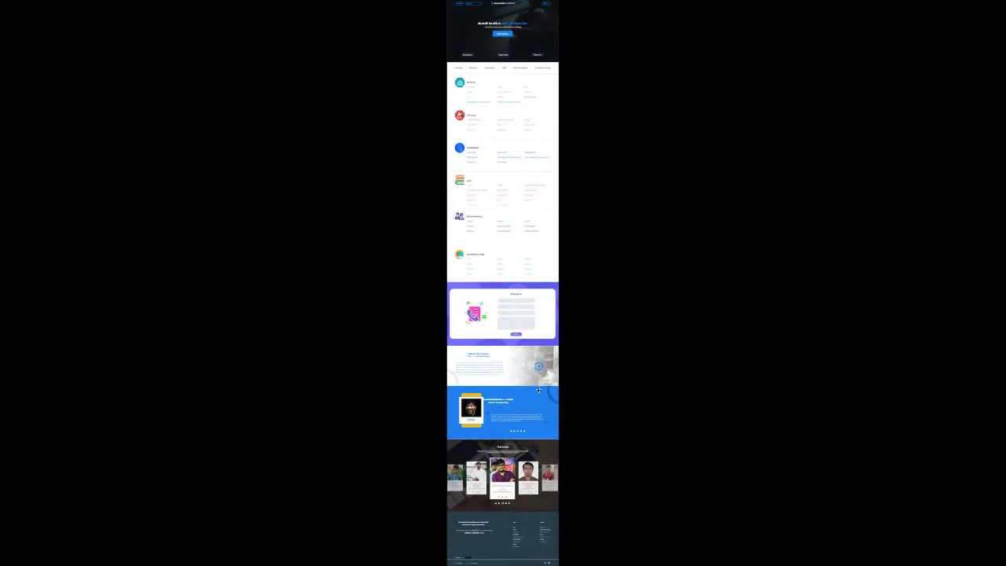
pyautogui.scroll(5, 538, 390)
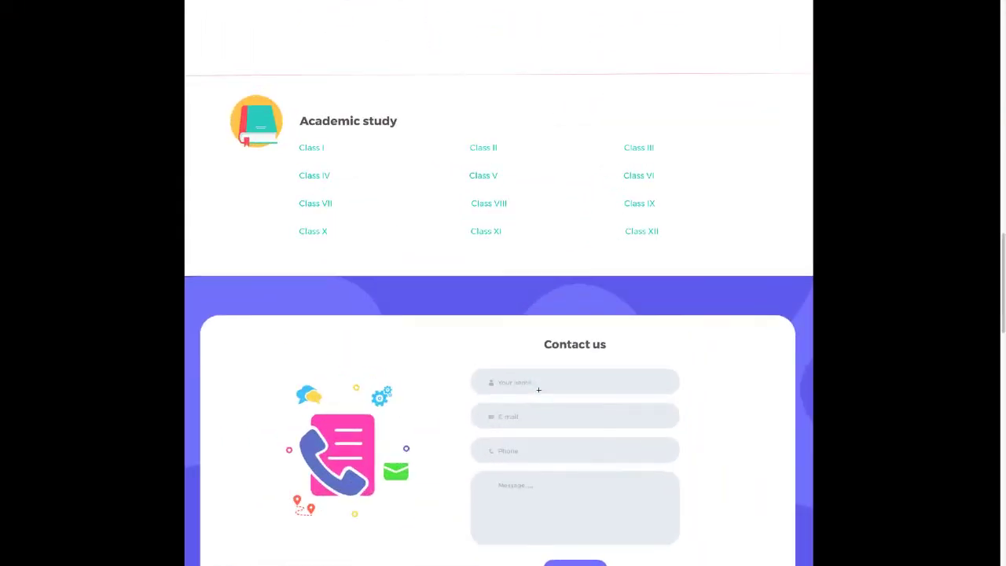
pyautogui.scroll(15, 553, 344)
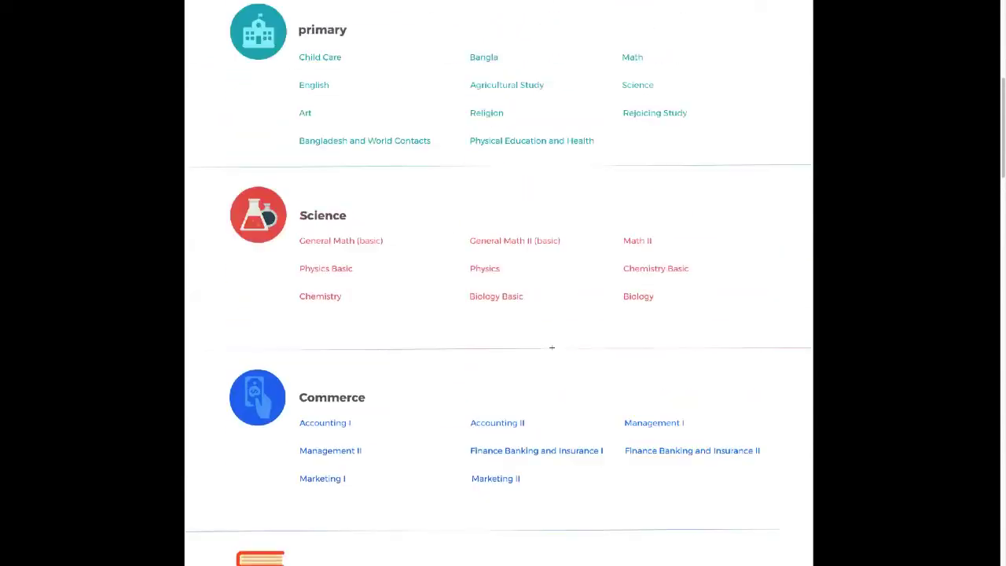
pyautogui.scroll(3, 552, 346)
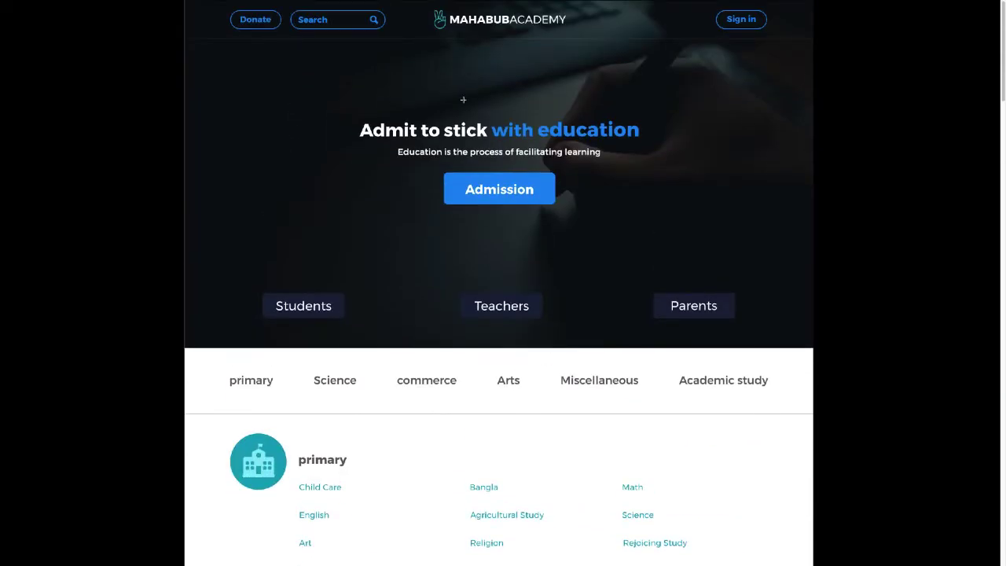
# - Examine the Mahabub Academy page from the subject categories through Contact us, Watch This Video and What People Say to Our team
pyautogui.scroll(-4, 530, 113)
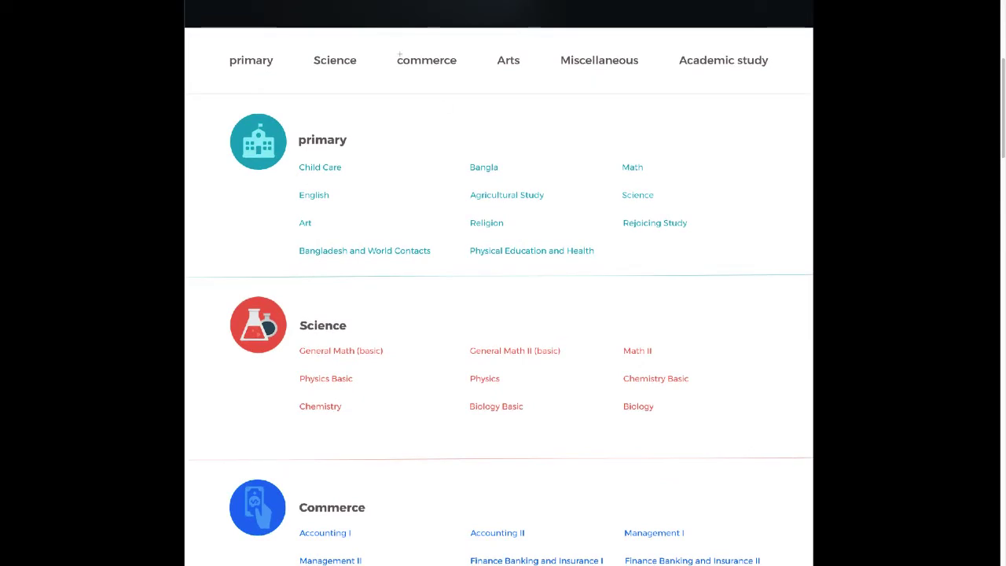
pyautogui.scroll(-6, 321, 143)
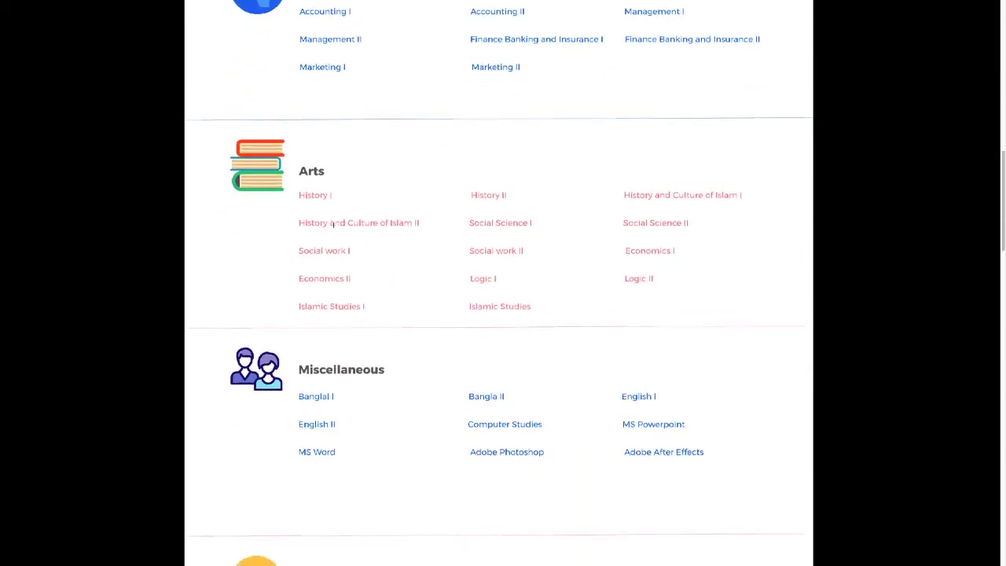
pyautogui.scroll(-8, 498, 283)
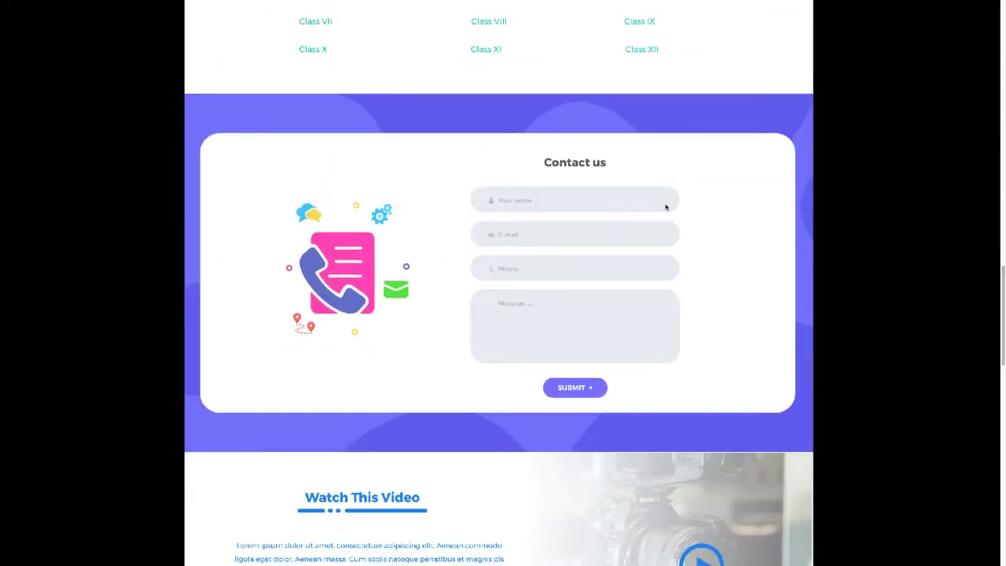
pyautogui.scroll(-3, 665, 206)
pyautogui.scroll(-7, 487, 227)
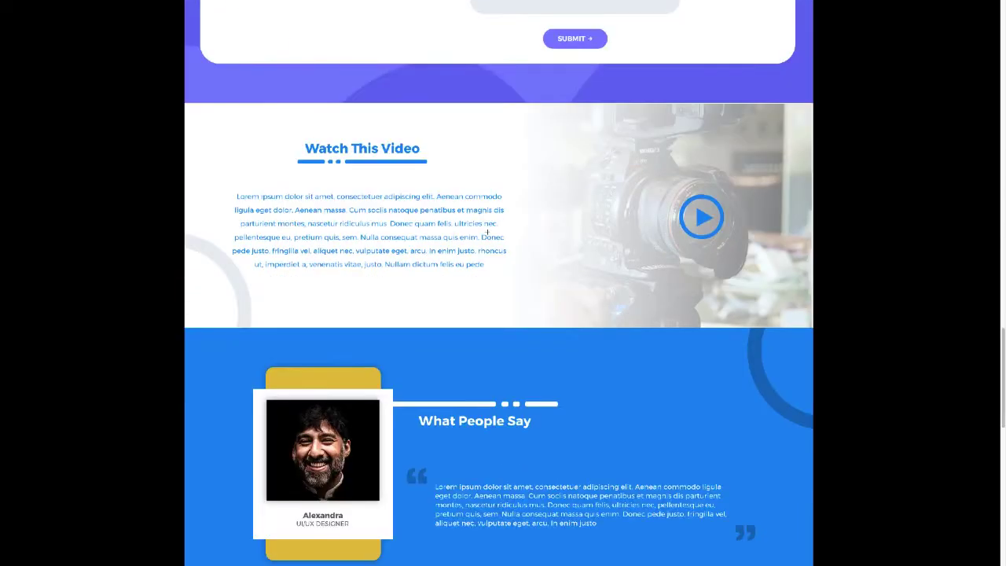
pyautogui.scroll(-4, 486, 230)
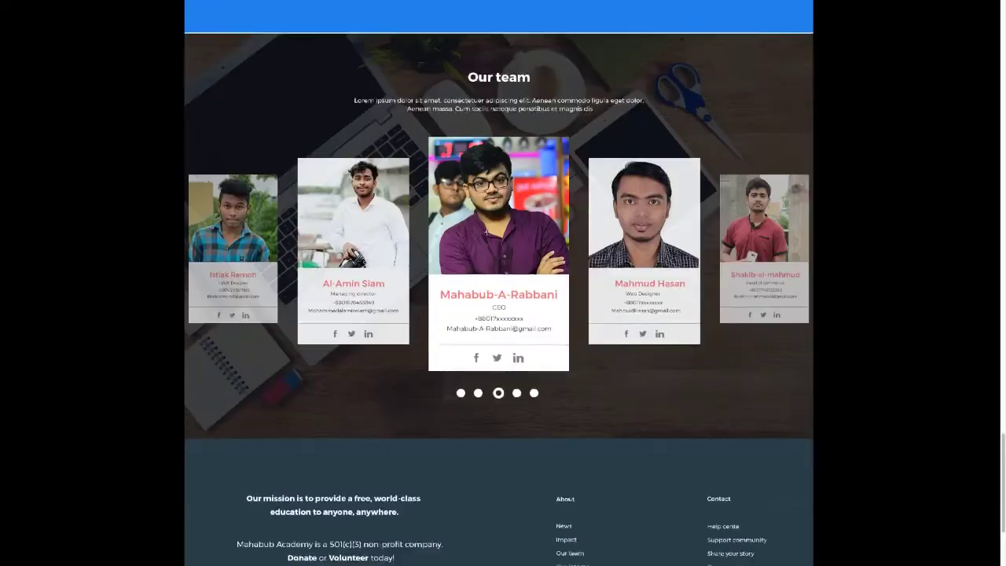
# - Recheck the Mahabub Academy sections from Our team back up through the contact form and subject lists to the hero
pyautogui.scroll(4, 480, 236)
pyautogui.scroll(2, 479, 236)
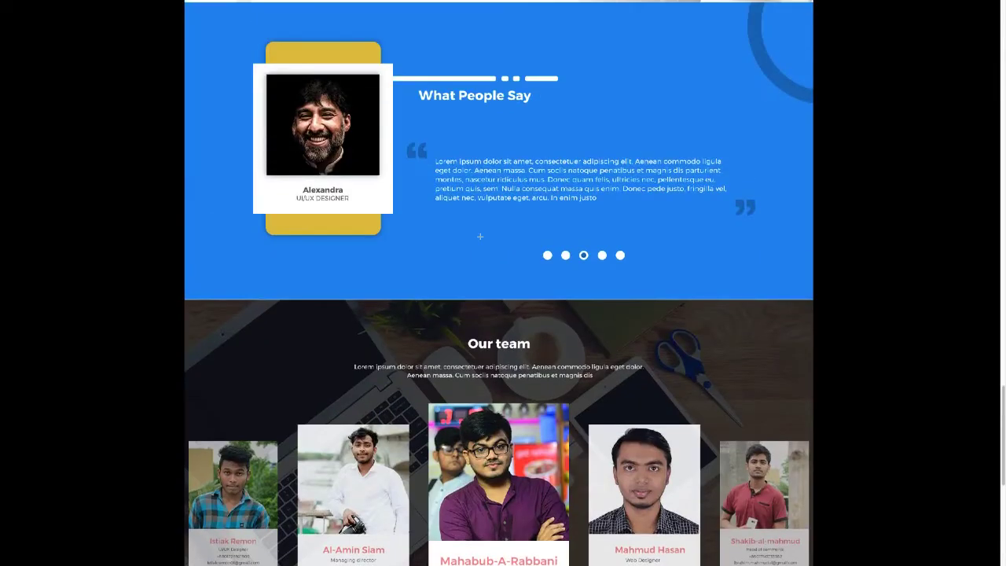
pyautogui.scroll(-3, 479, 236)
pyautogui.scroll(3, 480, 236)
pyautogui.scroll(4, 480, 236)
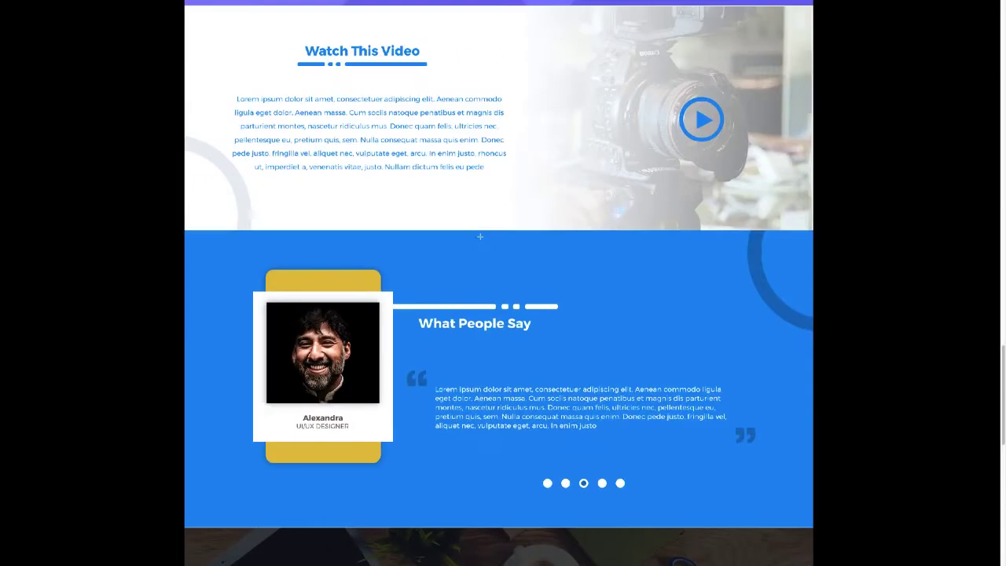
pyautogui.scroll(3, 480, 237)
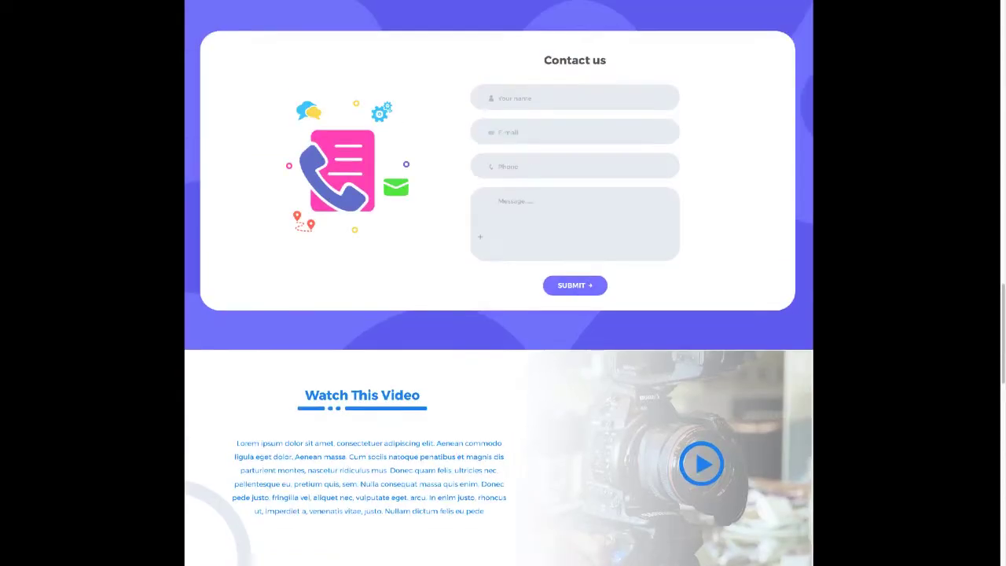
pyautogui.scroll(3, 480, 236)
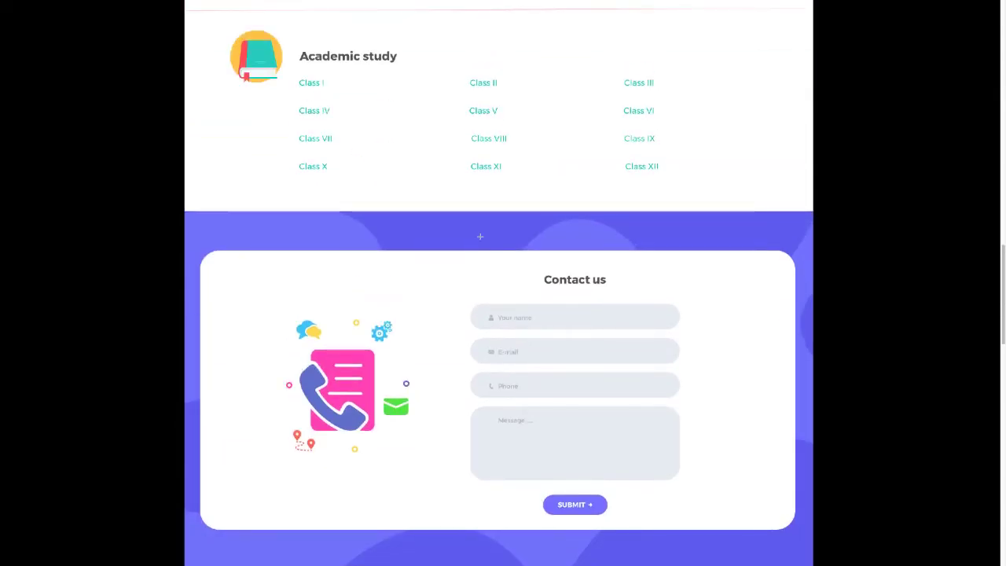
pyautogui.scroll(2, 479, 236)
pyautogui.scroll(9, 480, 236)
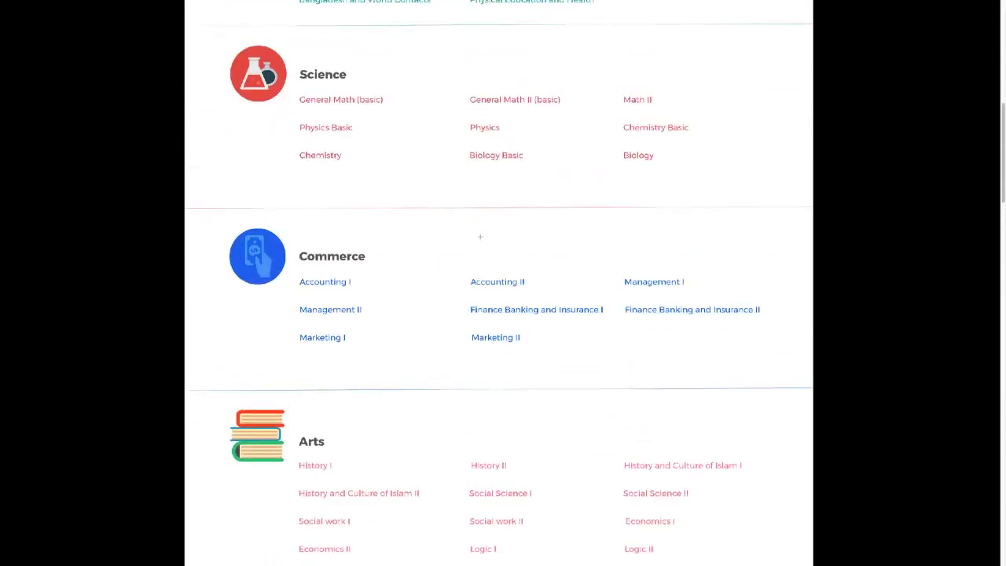
pyautogui.scroll(5, 480, 236)
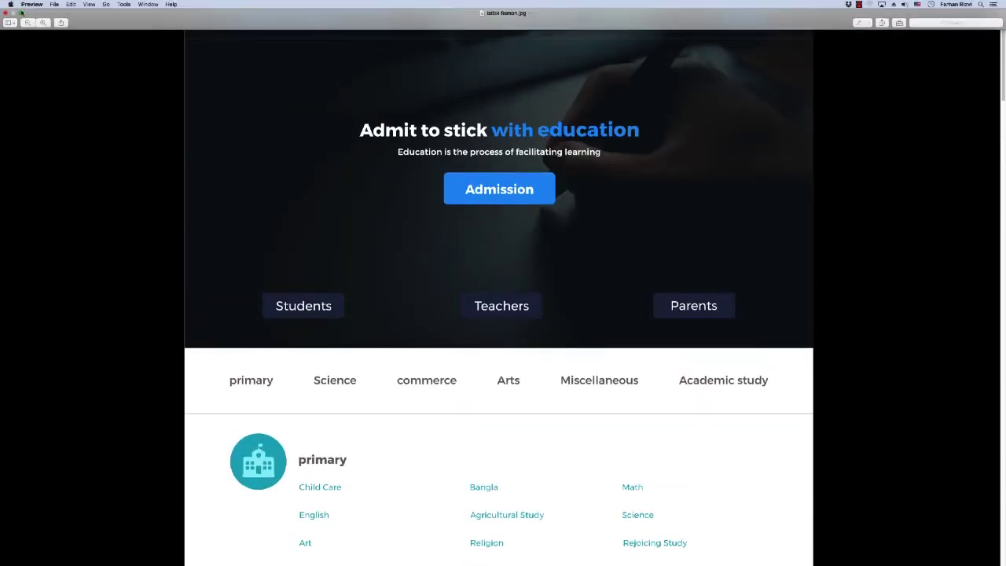
# - Close the Mahabub Academy image and open the sixth design in the folder's first row full screen
pyautogui.click(21, 13)
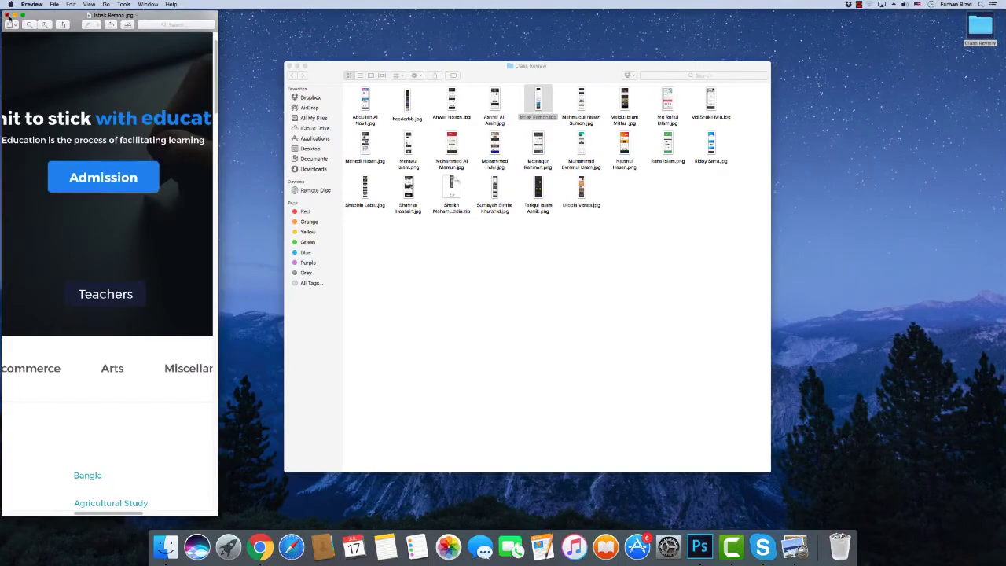
pyautogui.click(7, 15)
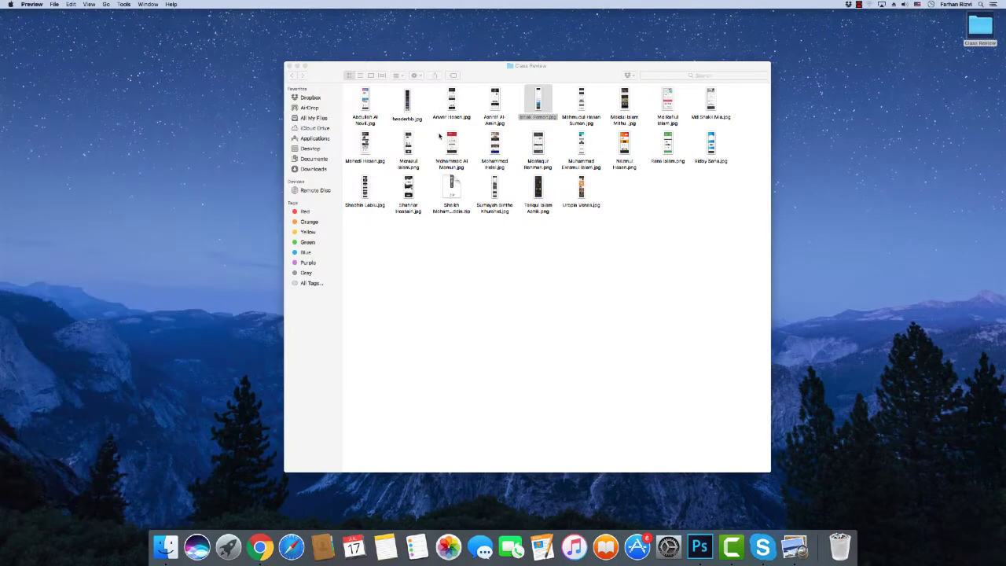
pyautogui.click(583, 102)
pyautogui.doubleClick(583, 103)
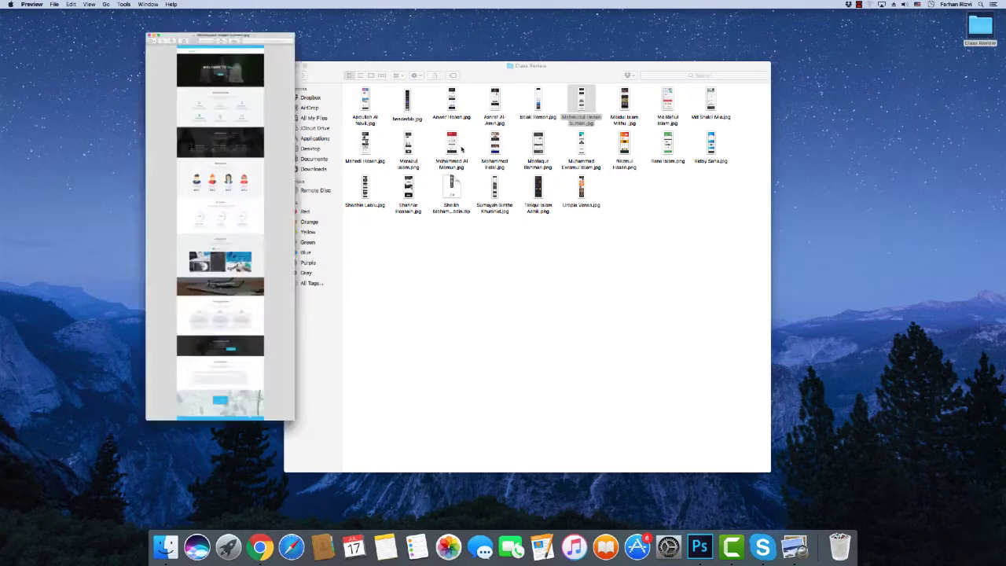
pyautogui.click(22, 15)
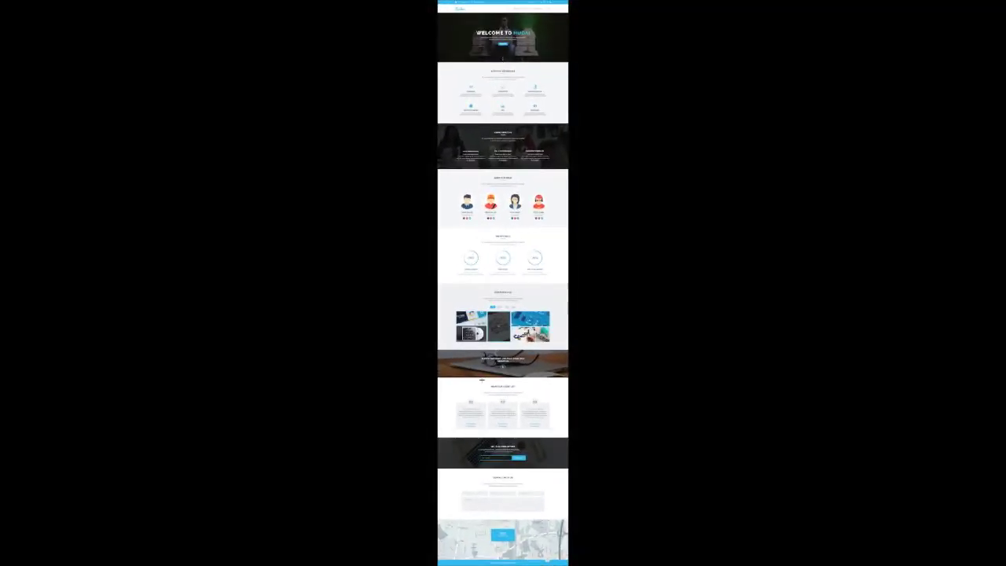
# - Enlarge the Hudai page and survey it from the skill and portfolio sections up to the Welcome to Hudai hero
pyautogui.scroll(5, 481, 380)
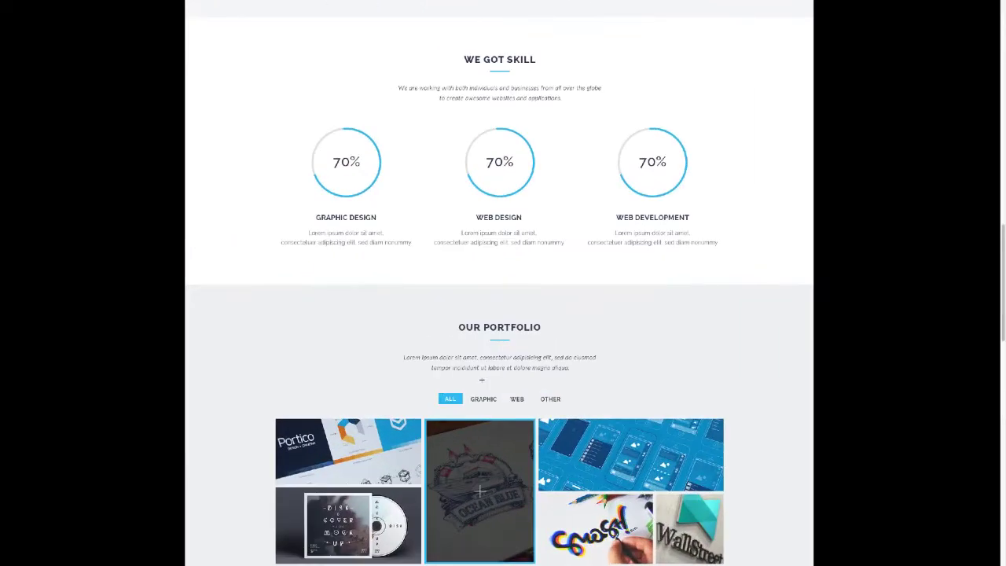
pyautogui.scroll(2, 482, 380)
pyautogui.scroll(-2, 482, 380)
pyautogui.scroll(10, 557, 213)
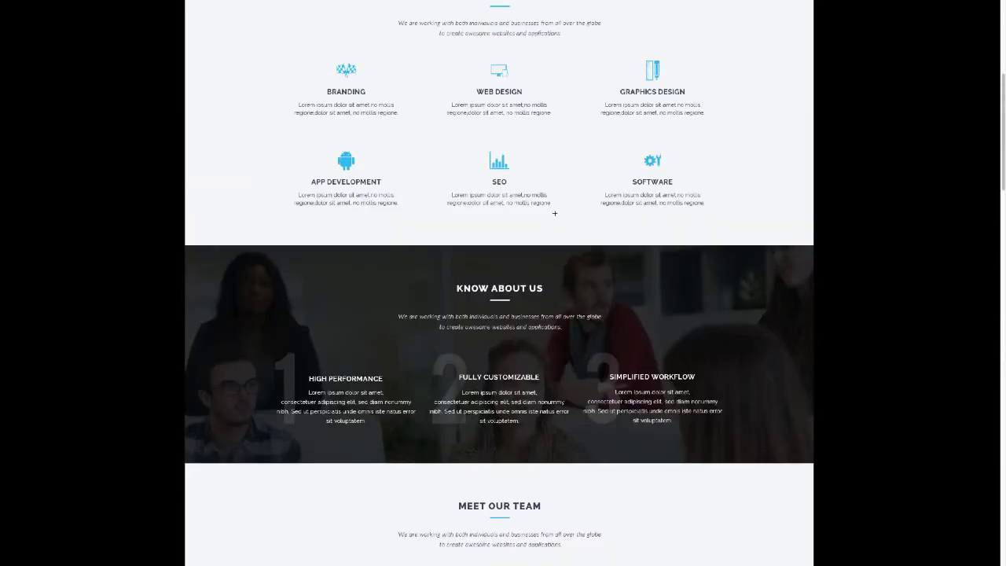
pyautogui.scroll(3, 555, 213)
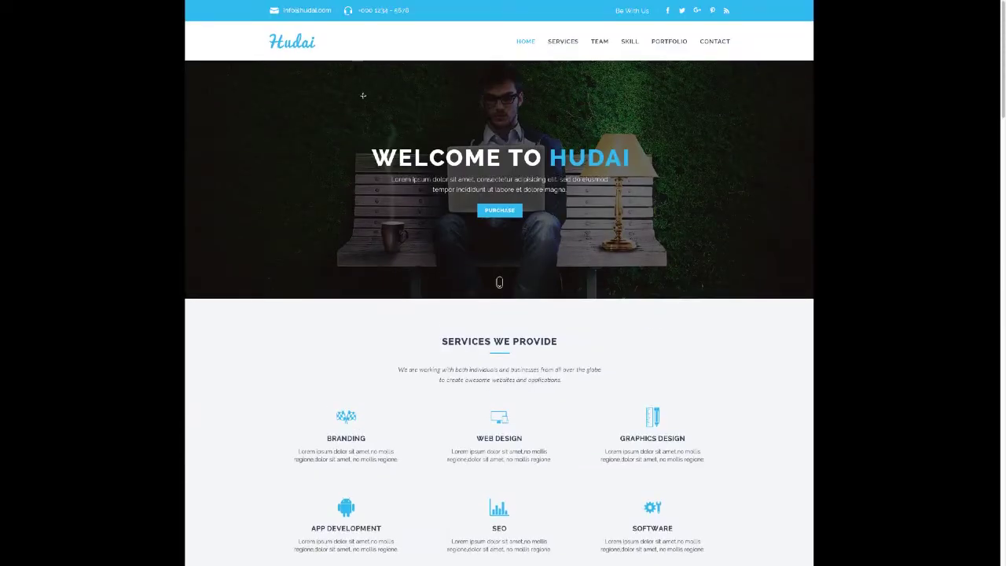
# - Examine the Hudai page from the hero through services, team, skills, portfolio and client quotes down to the contact form and map
pyautogui.moveTo(29, 3)
pyautogui.scroll(-1, 629, 332)
pyautogui.scroll(-3, 629, 332)
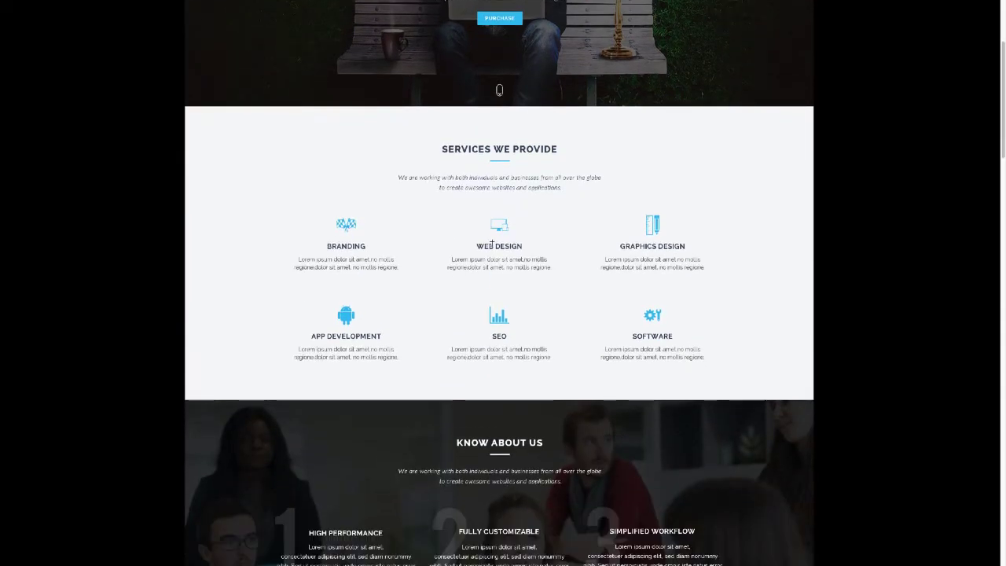
pyautogui.scroll(-3, 406, 273)
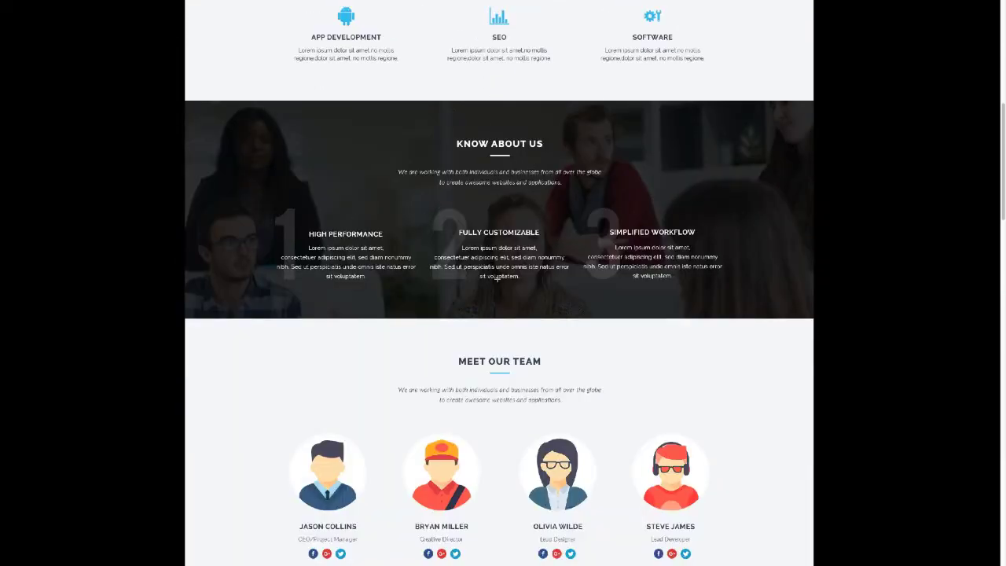
pyautogui.scroll(-7, 496, 277)
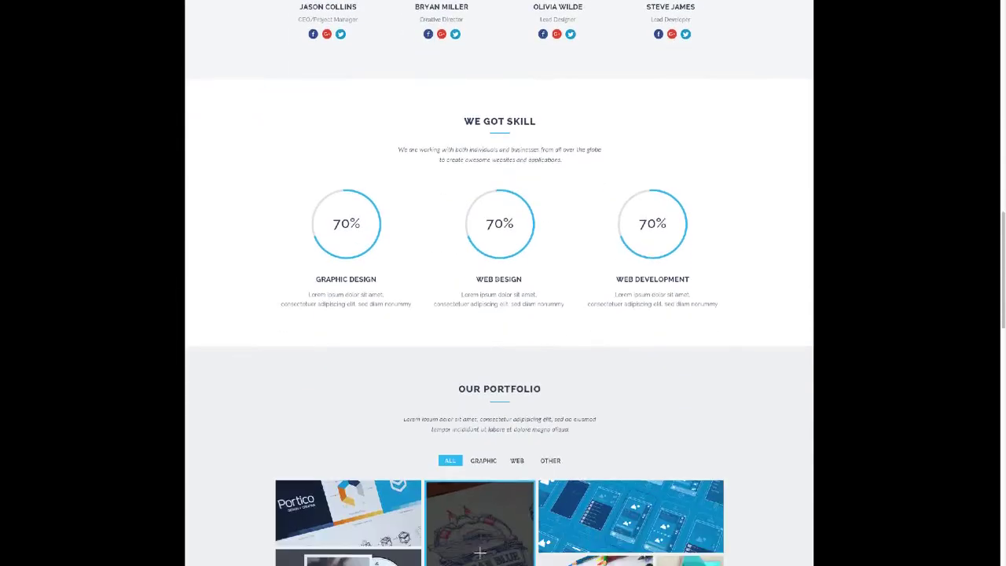
pyautogui.scroll(-10, 479, 552)
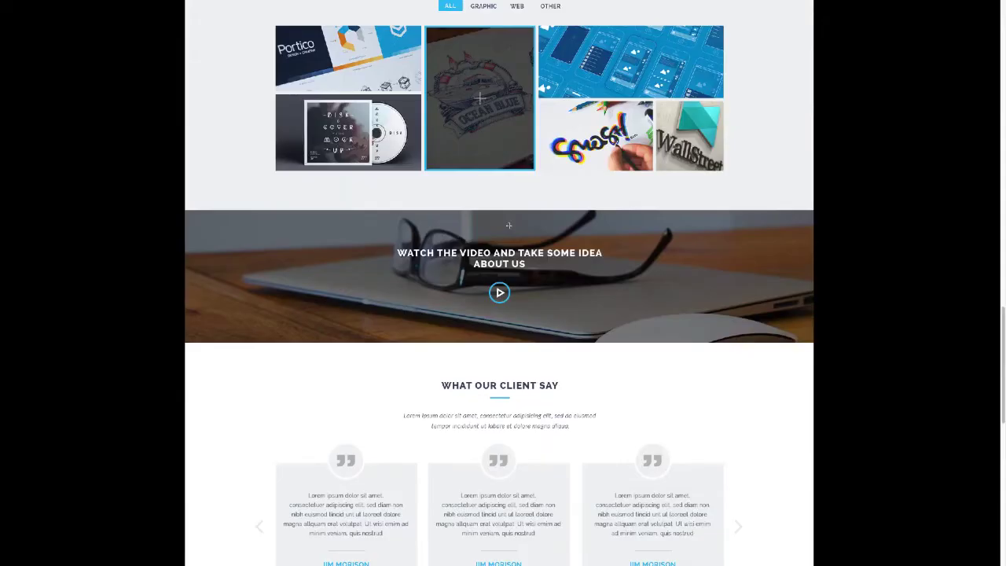
pyautogui.scroll(-7, 502, 228)
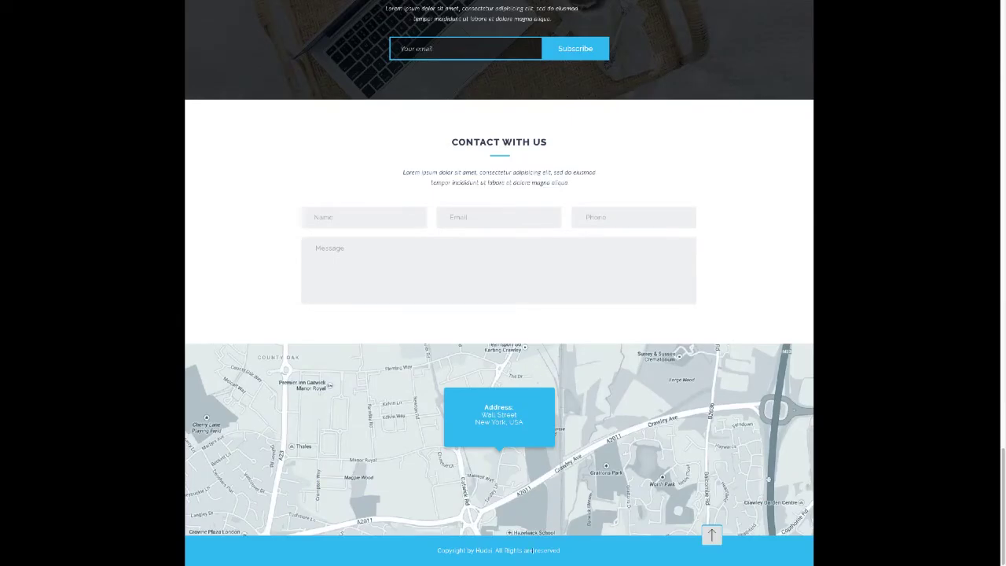
# - Recheck the Hudai sections between portfolio and Contact With Us, ending back at the Welcome to Hudai hero
pyautogui.scroll(15, 493, 526)
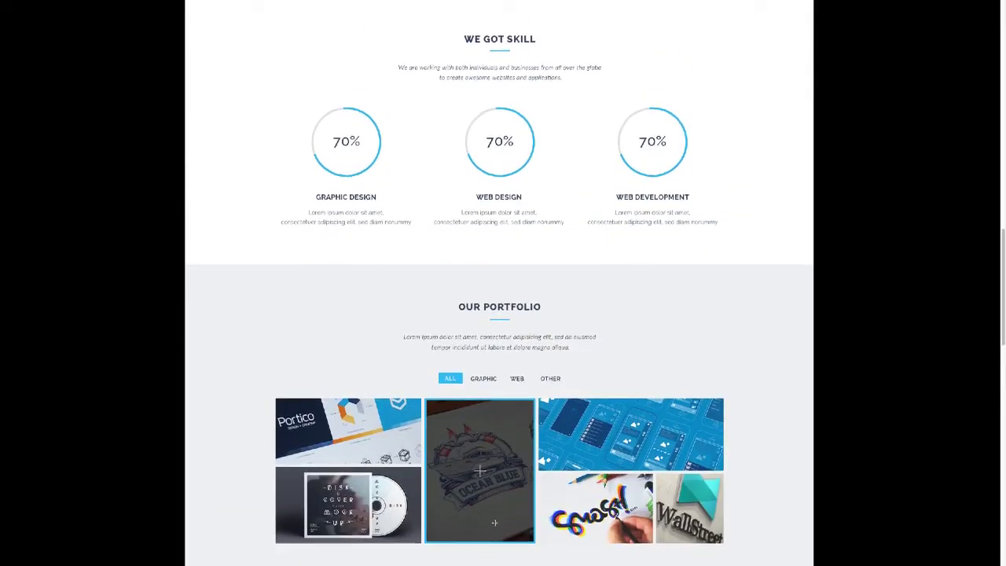
pyautogui.scroll(-8, 494, 526)
pyautogui.scroll(-5, 495, 519)
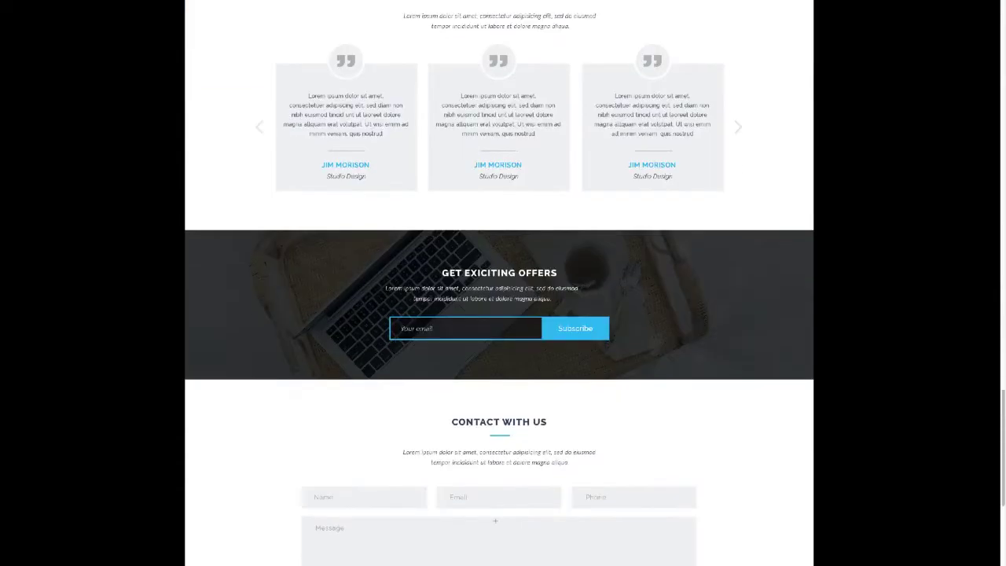
pyautogui.scroll(13, 496, 520)
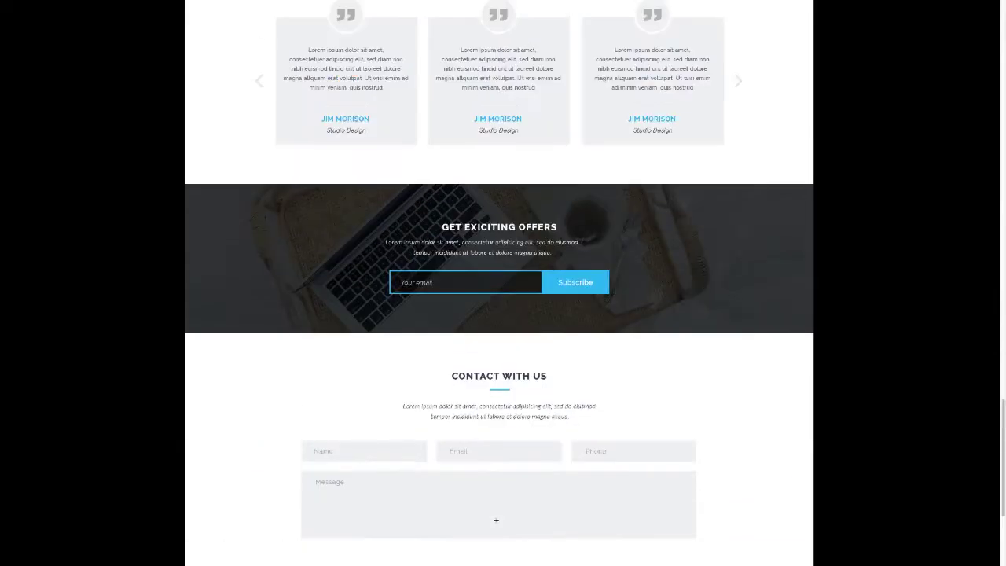
pyautogui.scroll(14, 495, 520)
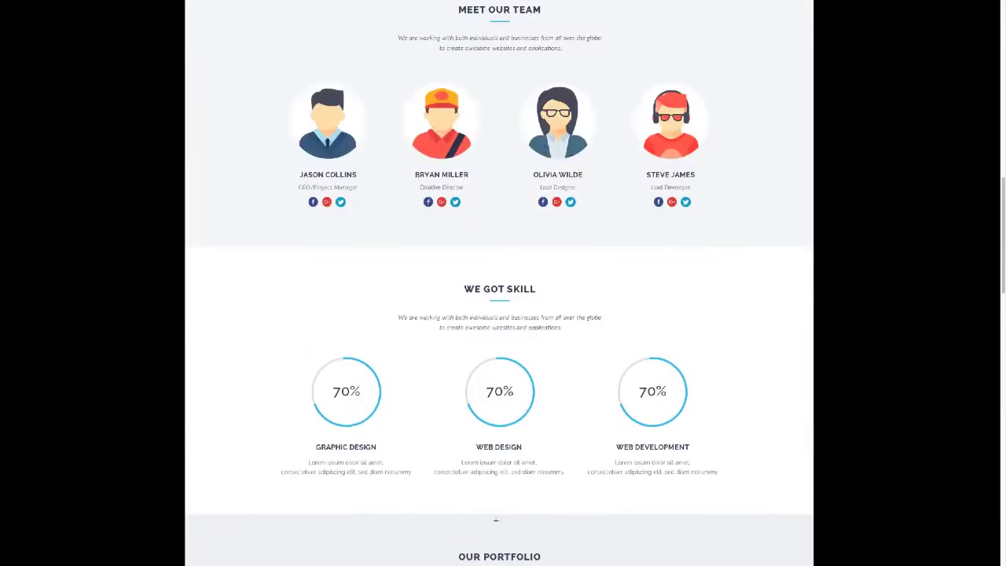
pyautogui.scroll(2, 495, 519)
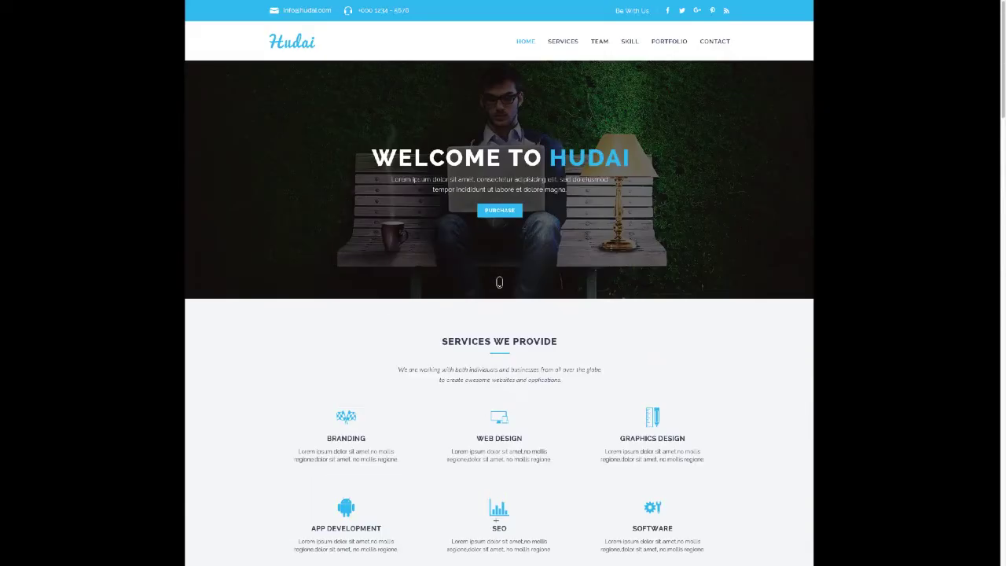
# - Close the Hudai image and open the seventh design in the folder's first row full screen
pyautogui.moveTo(3, 6)
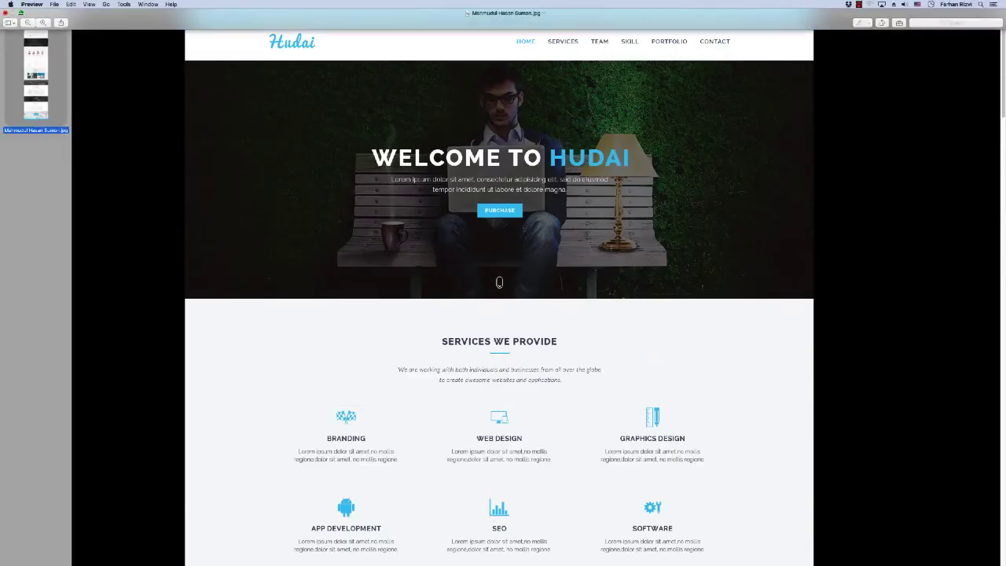
pyautogui.click(21, 12)
pyautogui.click(7, 13)
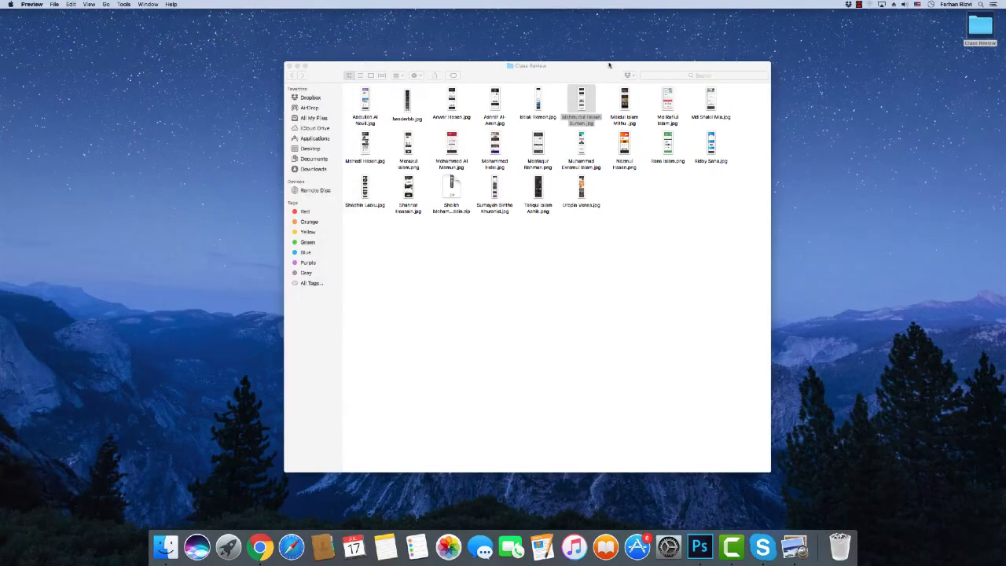
pyautogui.click(626, 101)
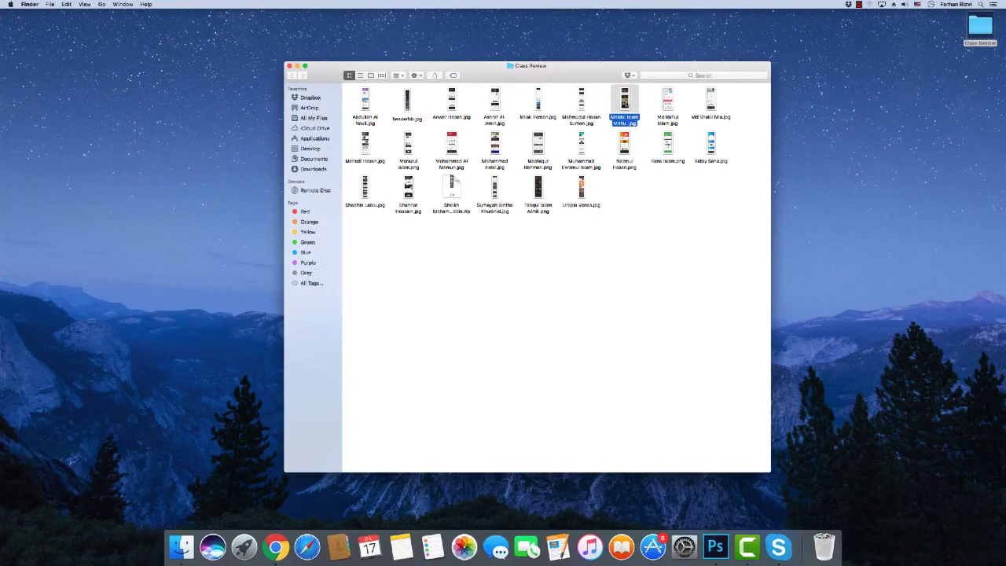
pyautogui.doubleClick(626, 102)
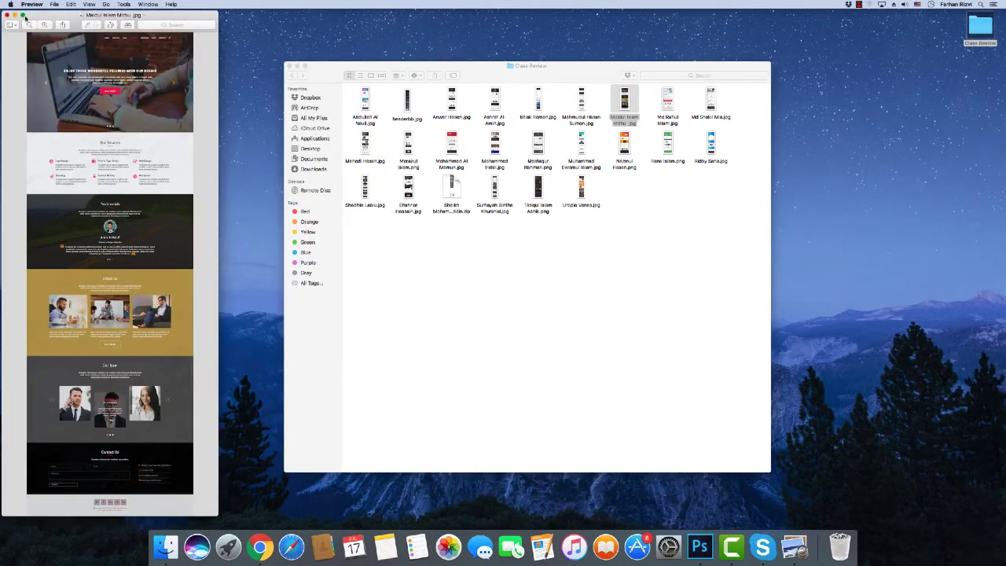
pyautogui.click(23, 15)
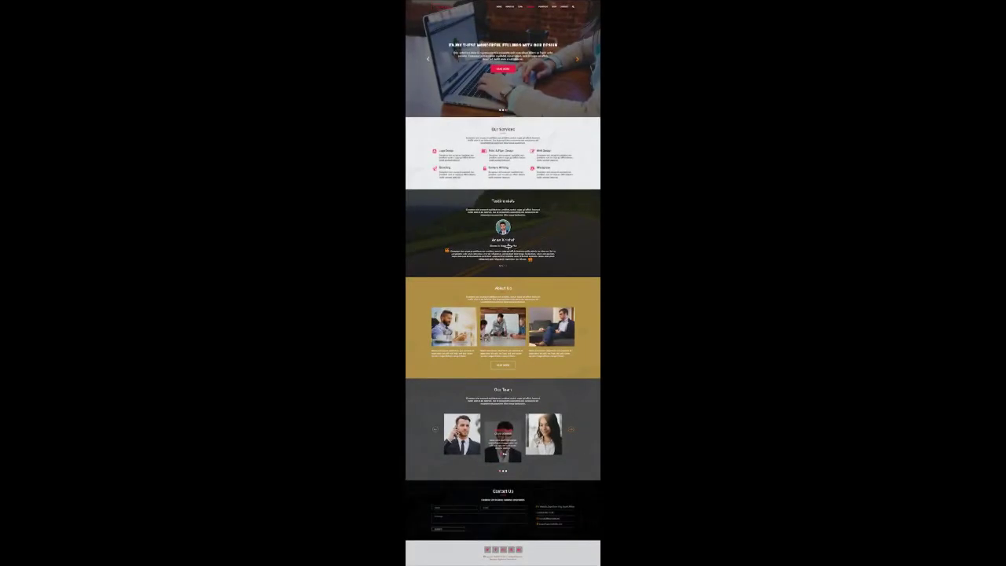
# - Enlarge the new design and survey it from Testimonials and About Us up to the laptop hero and its navigation
pyautogui.scroll(8, 508, 246)
pyautogui.scroll(-3, 508, 246)
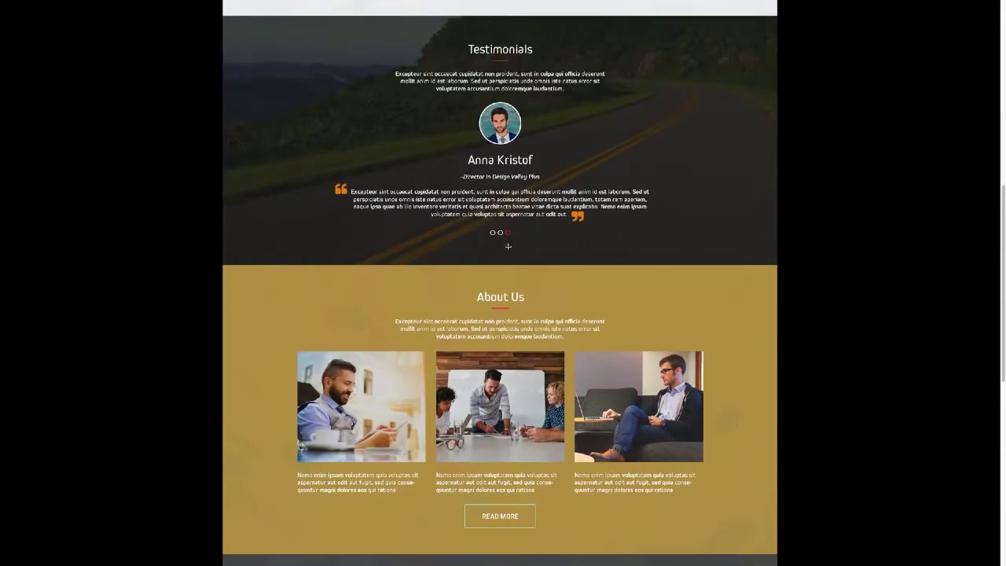
pyautogui.scroll(5, 507, 246)
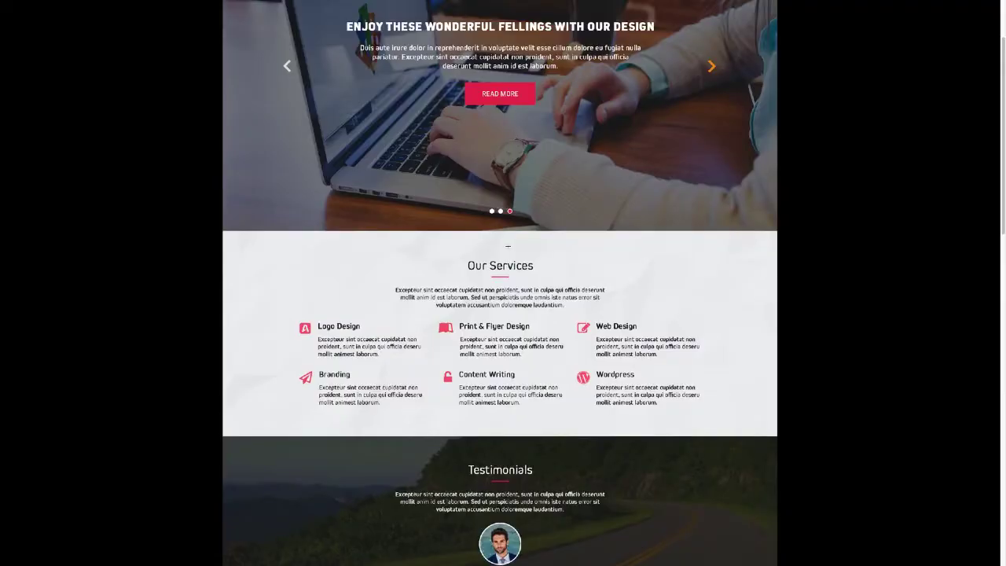
pyautogui.scroll(1, 508, 246)
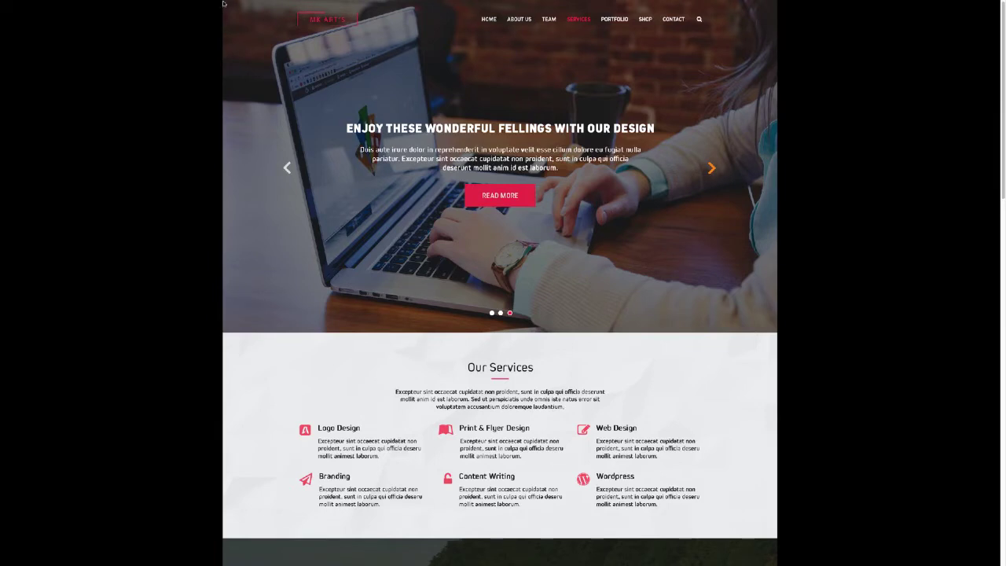
# - Inspect the laptop hero by temporarily marking out its left side margin and the paragraph below the headline
pyautogui.moveTo(227, 4); pyautogui.dragTo(360, 333)
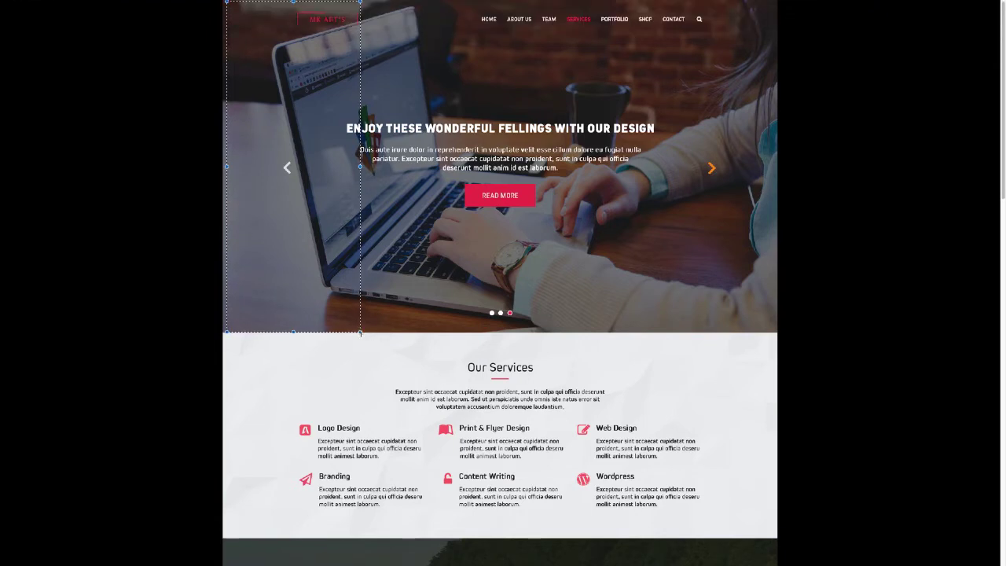
pyautogui.click(341, 334)
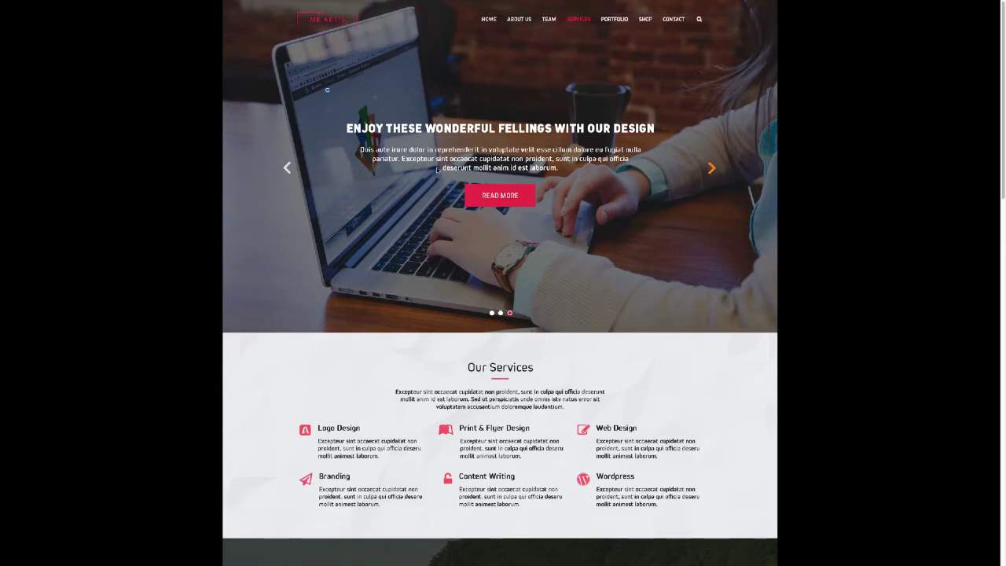
pyautogui.moveTo(355, 144); pyautogui.dragTo(654, 173)
pyautogui.click(638, 209)
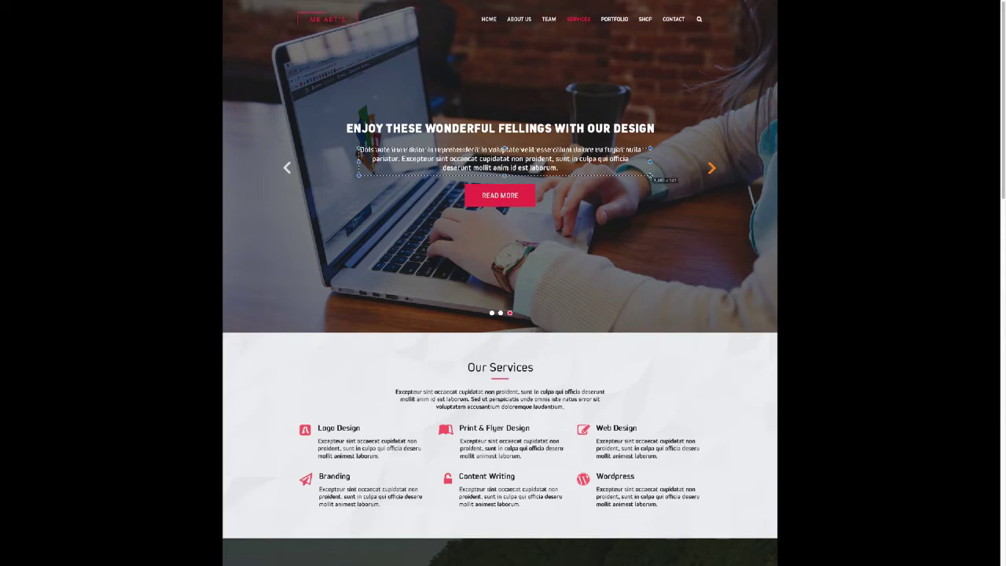
# - Check the intro paragraphs under the Our Services and Testimonials headings, marking out each text block
pyautogui.scroll(-3, 442, 217)
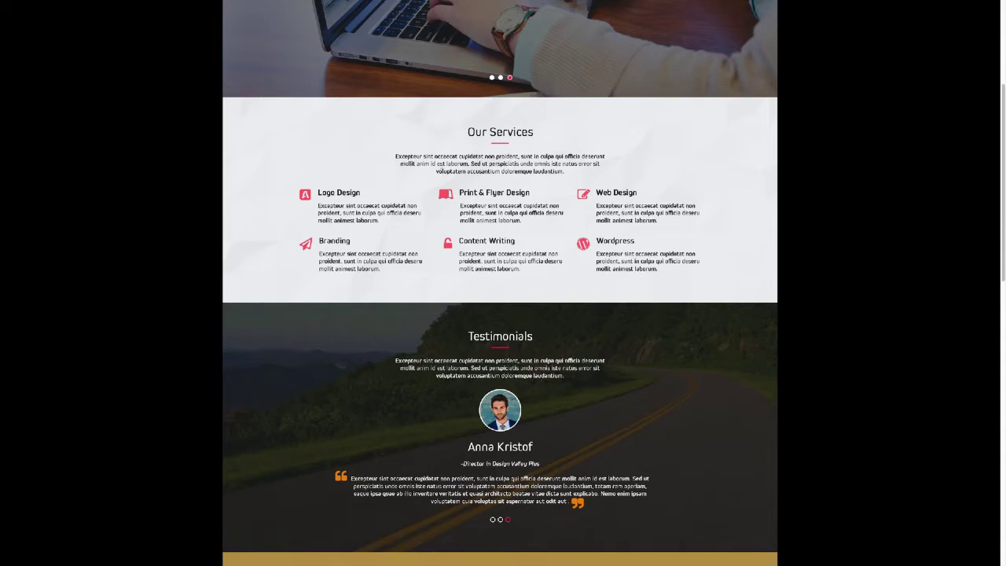
pyautogui.moveTo(391, 153); pyautogui.dragTo(609, 176)
pyautogui.scroll(-3, 496, 362)
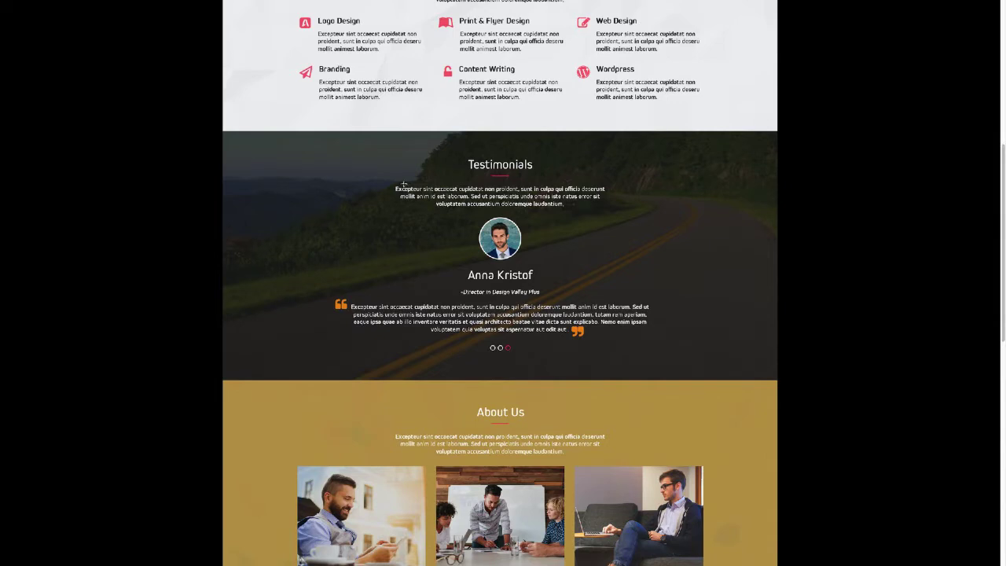
pyautogui.moveTo(393, 181); pyautogui.dragTo(613, 207)
pyautogui.click(565, 229)
# - Examine the Testimonials background and the gold About Us section, marking out areas of both
pyautogui.moveTo(280, 151); pyautogui.dragTo(463, 276)
pyautogui.moveTo(236, 150); pyautogui.dragTo(501, 383)
pyautogui.scroll(-2, 501, 383)
pyautogui.moveTo(272, 213); pyautogui.dragTo(446, 302)
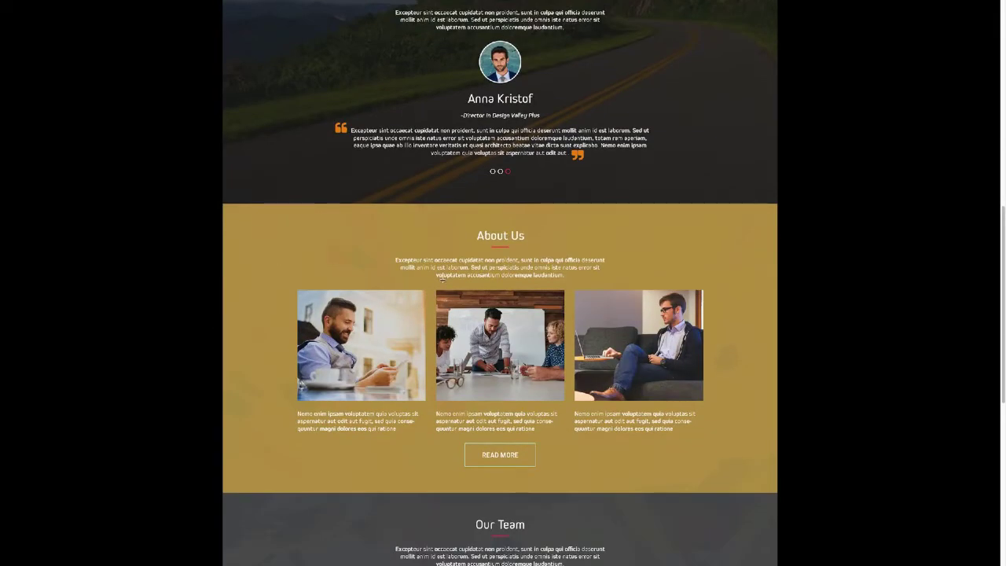
pyautogui.scroll(-1, 656, 235)
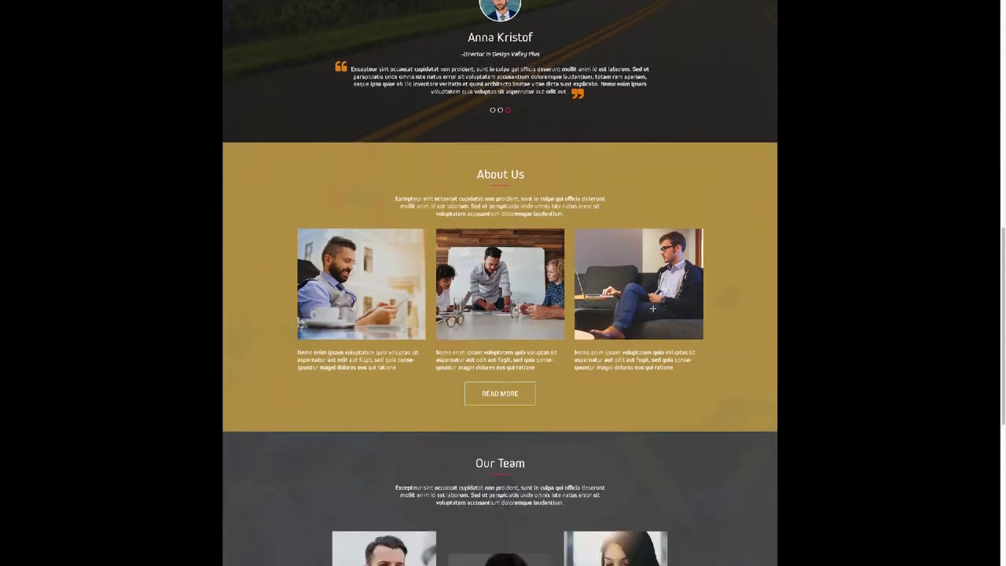
# - Survey the whole page from the services down to Our Team, Contact Us and the footer, and return to the hero
pyautogui.scroll(4, 629, 283)
pyautogui.scroll(4, 609, 324)
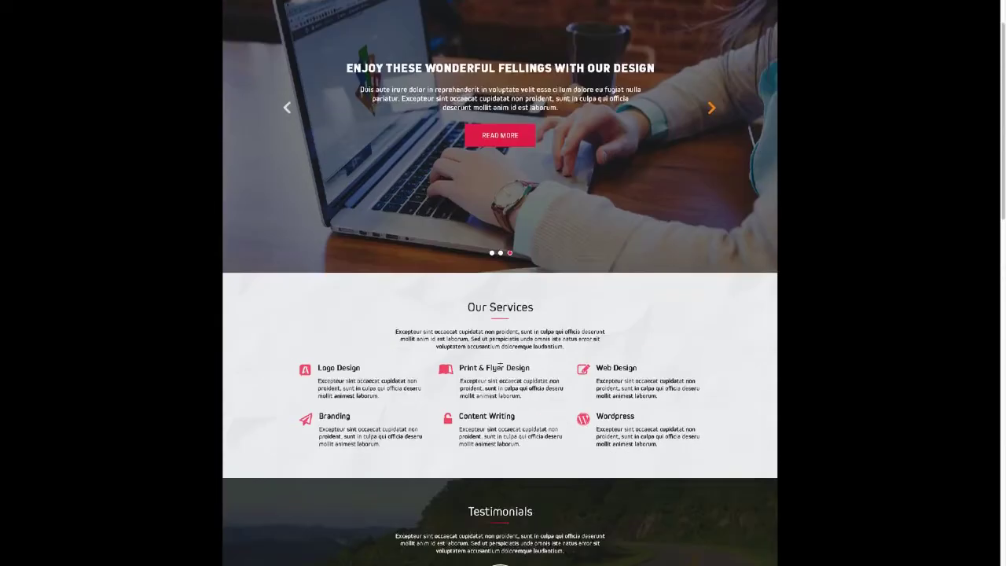
pyautogui.scroll(-3, 609, 324)
pyautogui.scroll(-9, 616, 394)
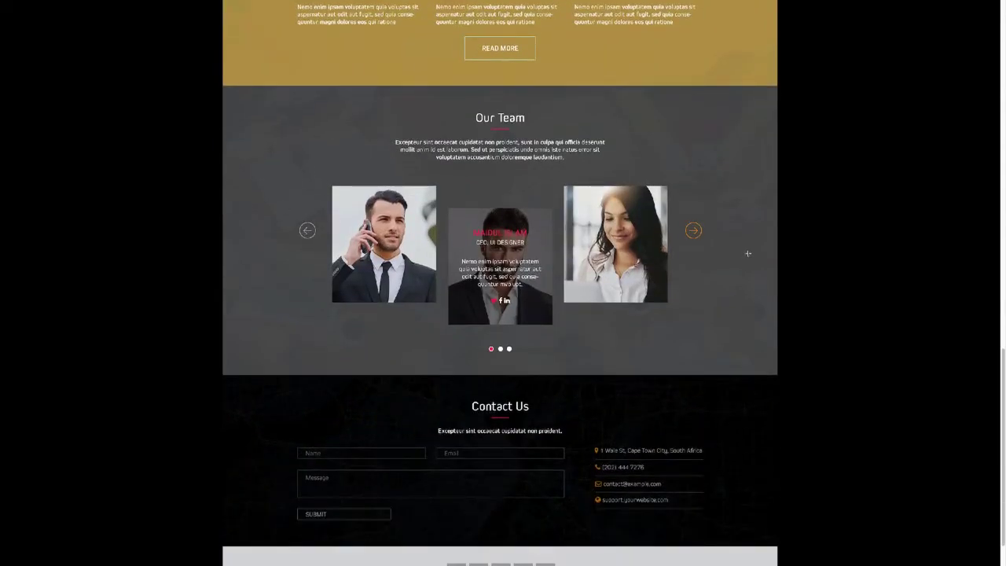
pyautogui.scroll(-1, 541, 366)
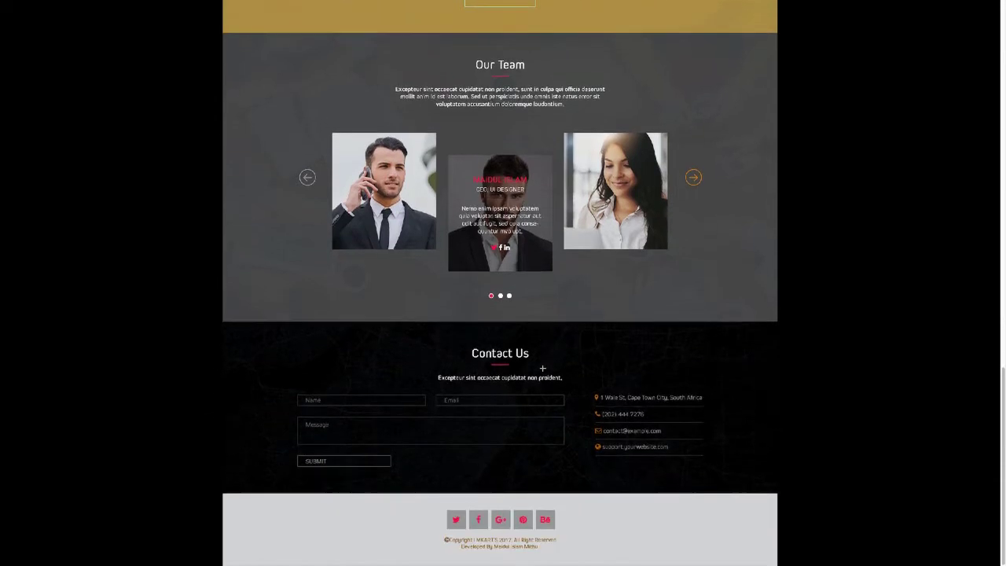
pyautogui.scroll(10, 542, 367)
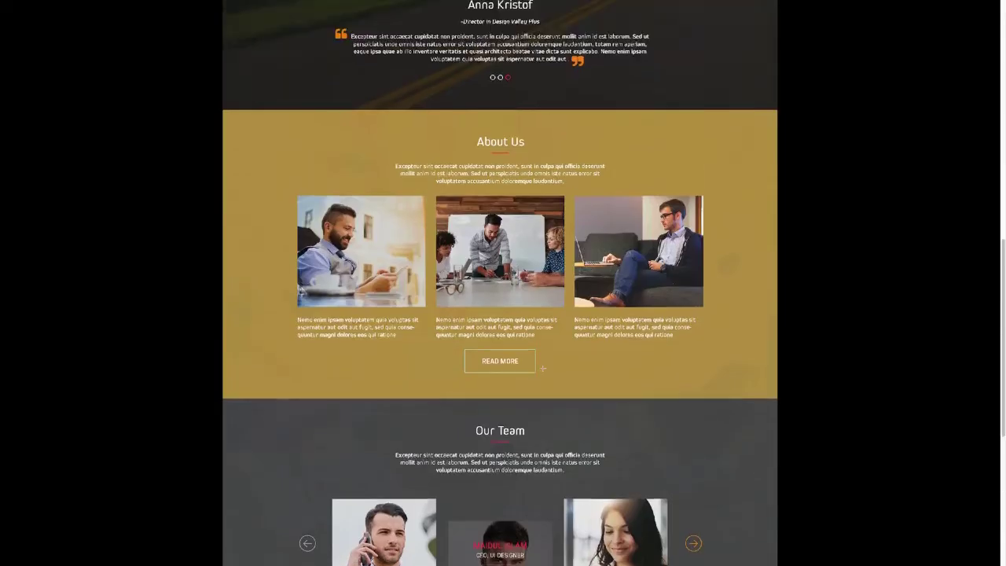
pyautogui.scroll(3, 542, 368)
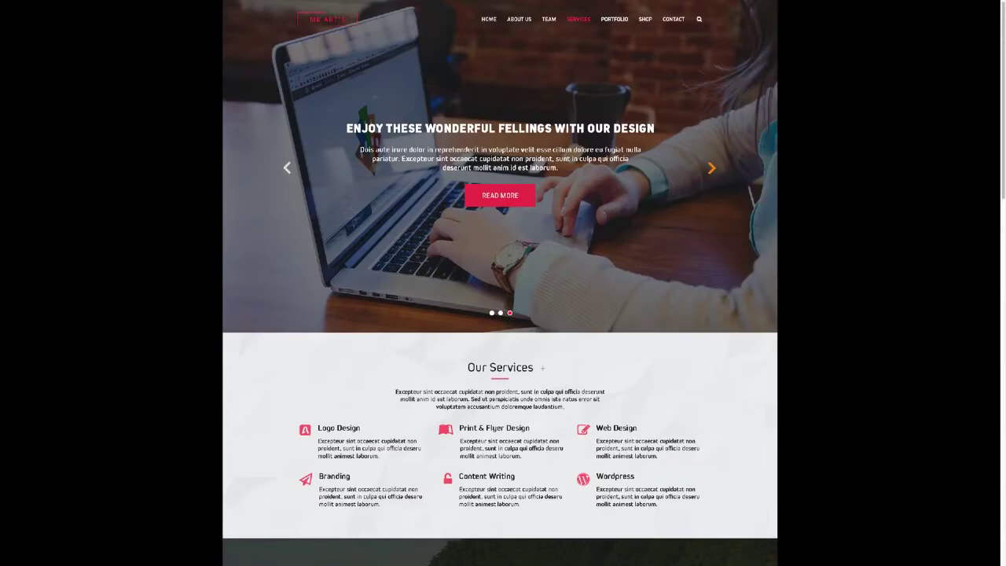
# - Inspect the About Us Read More button, Our Team, Contact Us and the footer's social icons, then return to Our Services
pyautogui.scroll(-8, 543, 368)
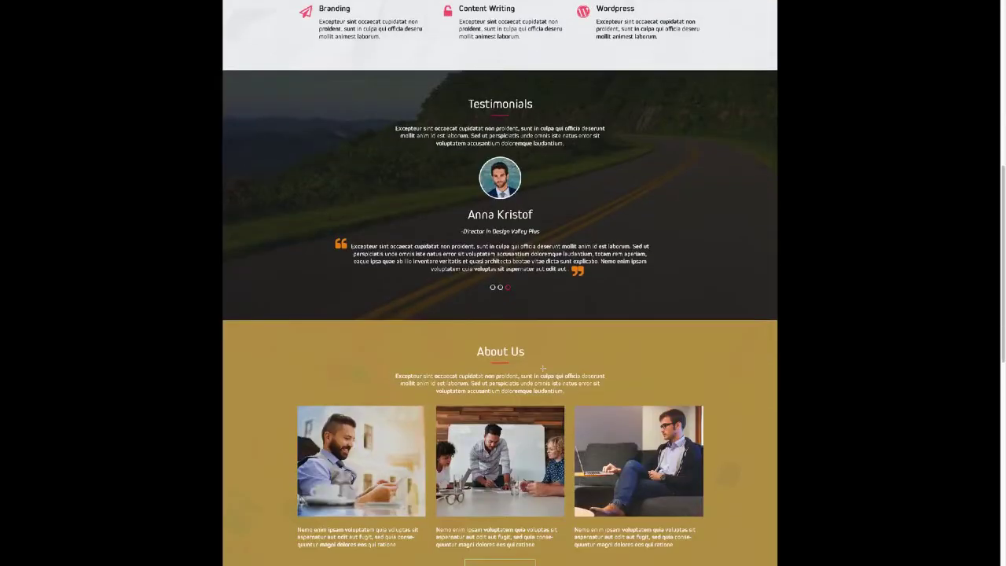
pyautogui.scroll(-3, 543, 368)
pyautogui.scroll(-2, 543, 367)
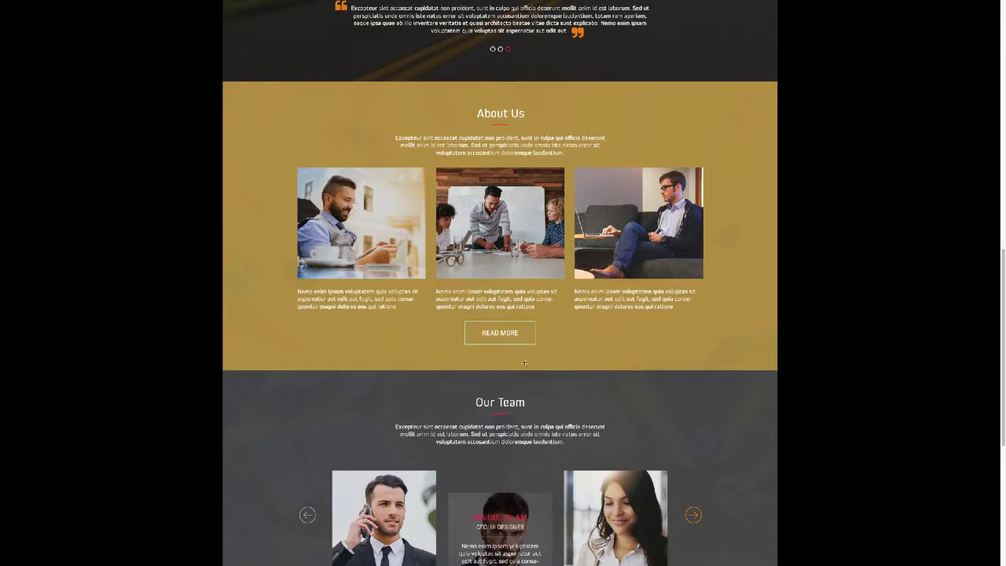
pyautogui.scroll(-2, 524, 362)
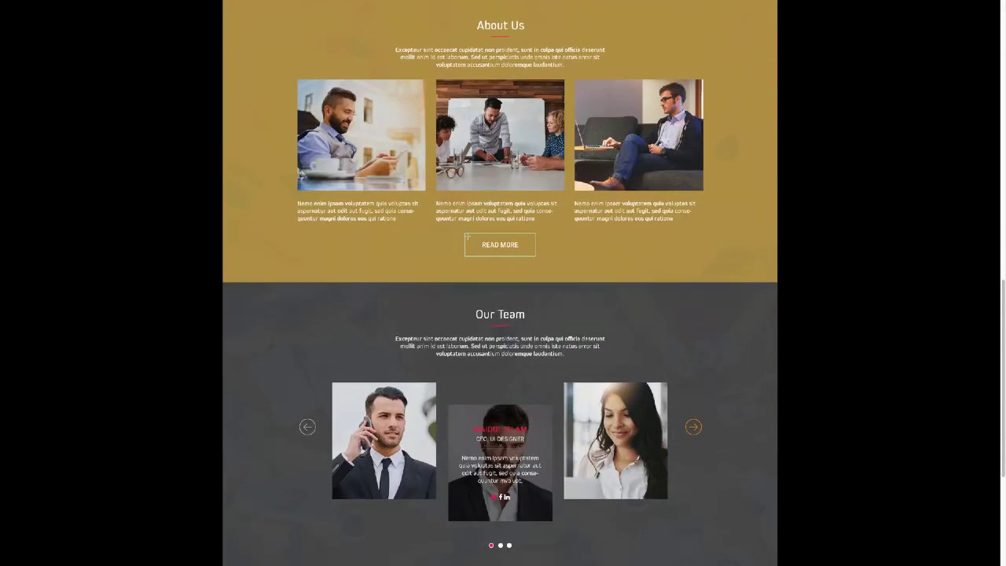
pyautogui.moveTo(469, 235); pyautogui.dragTo(536, 255)
pyautogui.press('Escape')
pyautogui.scroll(-3, 119, 122)
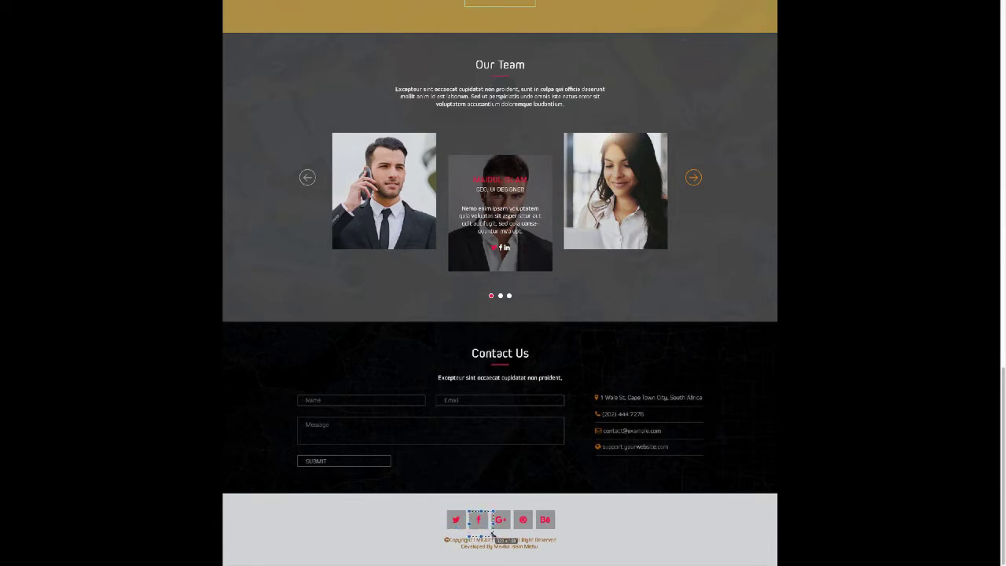
pyautogui.scroll(6, 613, 477)
pyautogui.scroll(4, 613, 474)
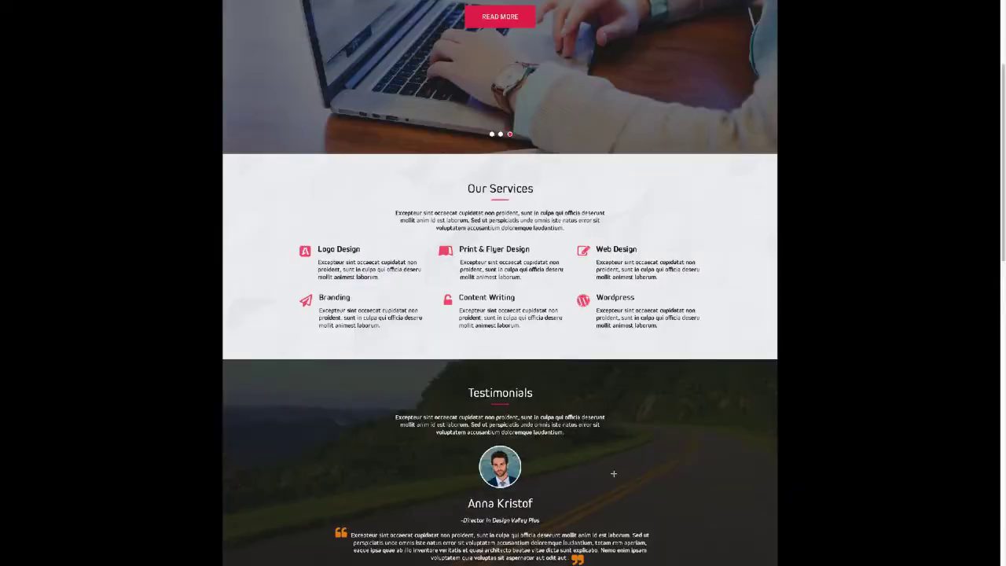
# - Survey the page from Our Services down to the footer and mark out the Twitter icon among the social icons
pyautogui.scroll(1, 613, 474)
pyautogui.scroll(-2, 399, 306)
pyautogui.scroll(-9, 399, 305)
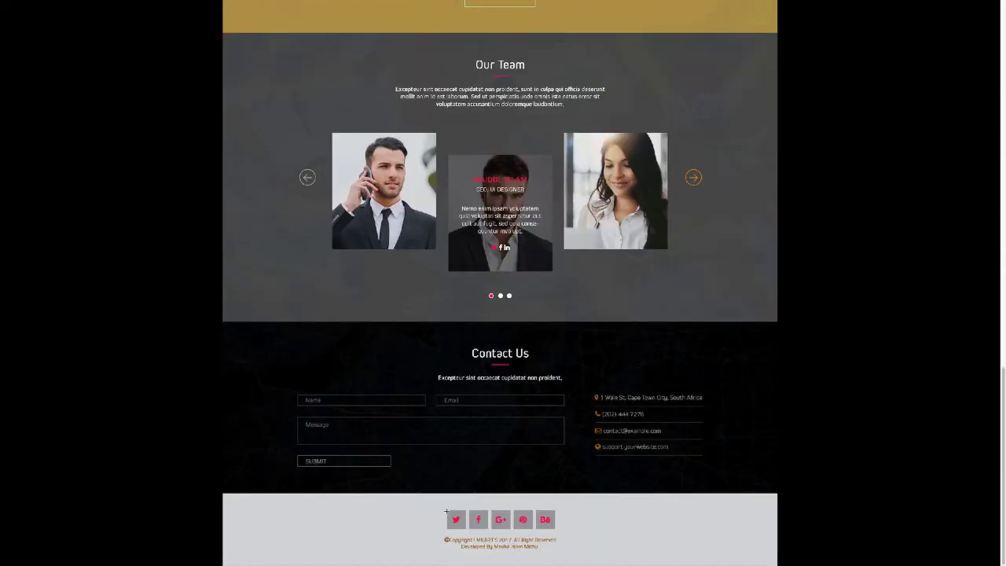
pyautogui.moveTo(444, 509); pyautogui.dragTo(468, 529)
pyautogui.click(477, 519)
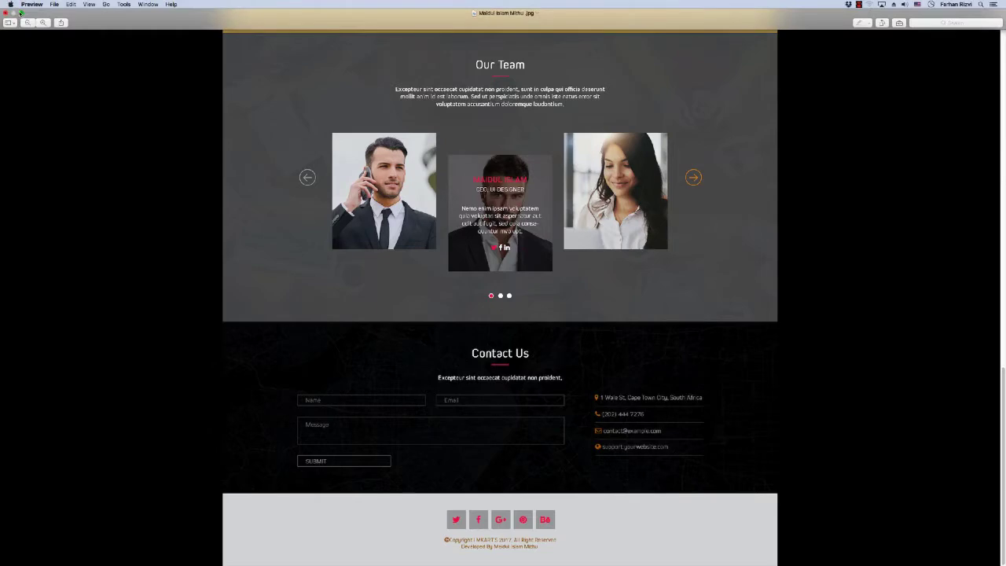
# - Close the current design and open the eighth image of the Class Review folder, the MediPlus page, in full screen
pyautogui.click(20, 14)
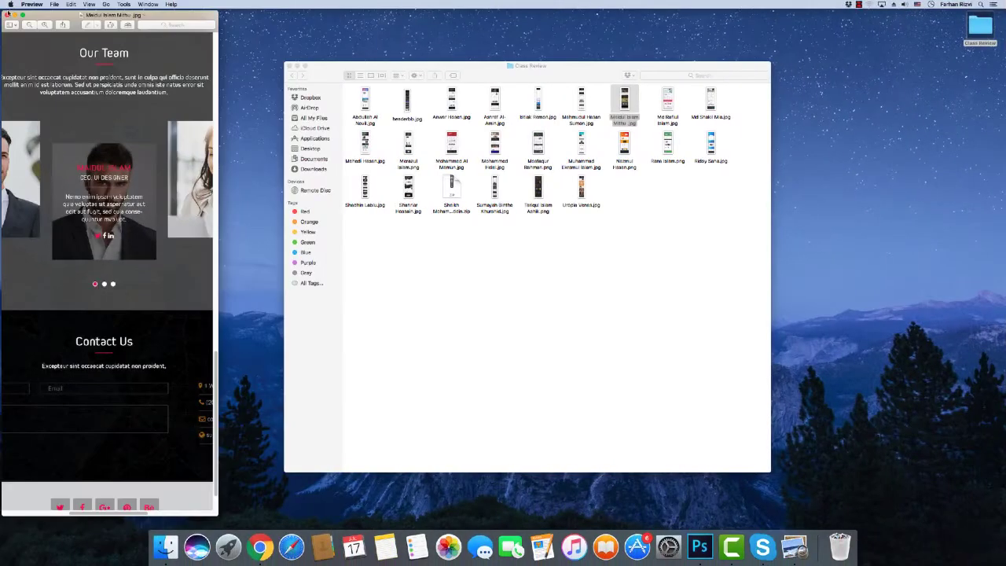
pyautogui.click(7, 17)
pyautogui.click(586, 236)
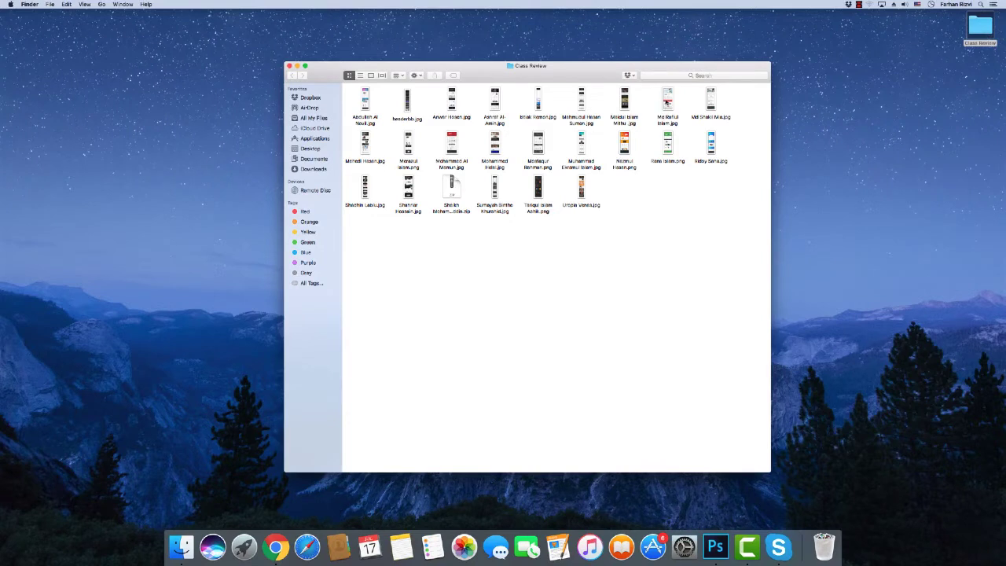
pyautogui.doubleClick(667, 101)
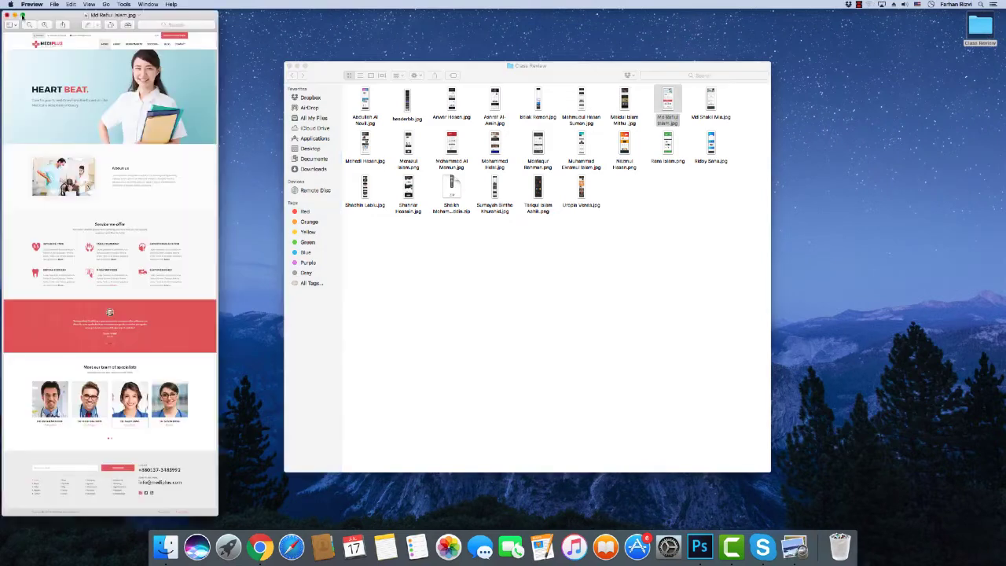
pyautogui.click(21, 16)
# - Look over the whole MediPlus page from the services down to the specialists team and footer, ending back at the header
pyautogui.scroll(-15, 500, 283)
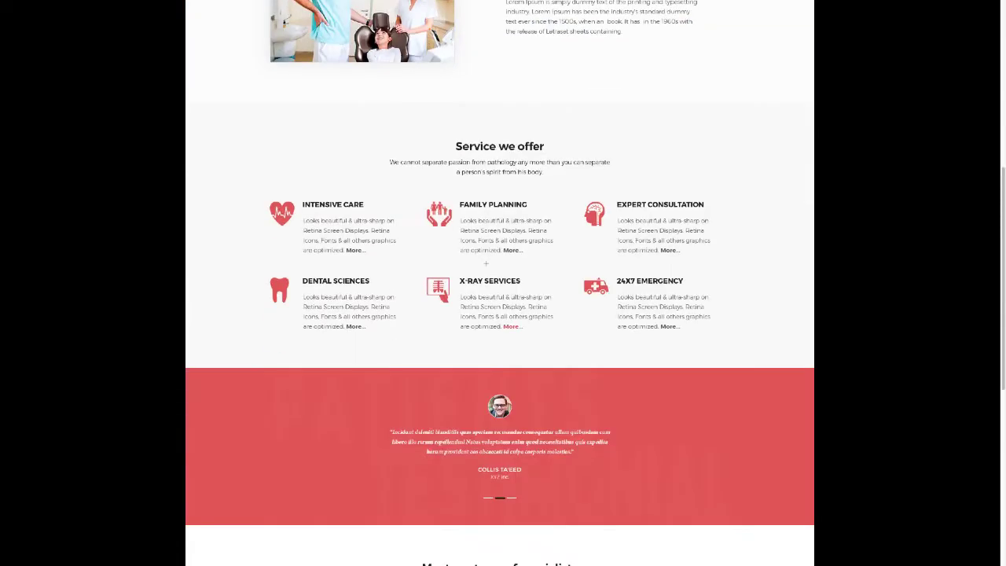
pyautogui.scroll(-5, 486, 264)
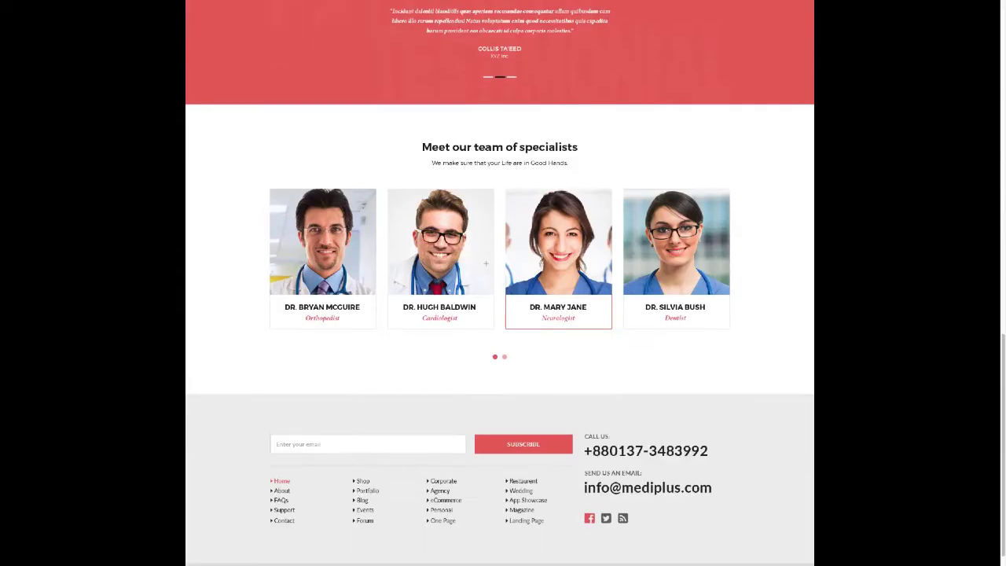
pyautogui.scroll(4, 486, 264)
pyautogui.scroll(12, 486, 263)
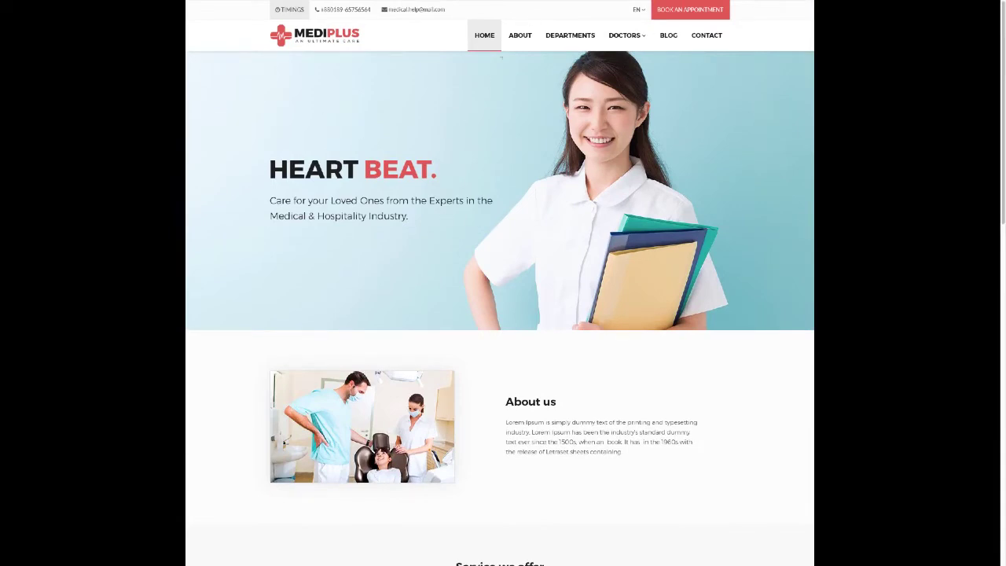
# - Examine the MediPlus About us, Service we offer, testimonial, specialists and footer sections once more, finishing at the Heart Beat hero
pyautogui.scroll(-5, 468, 177)
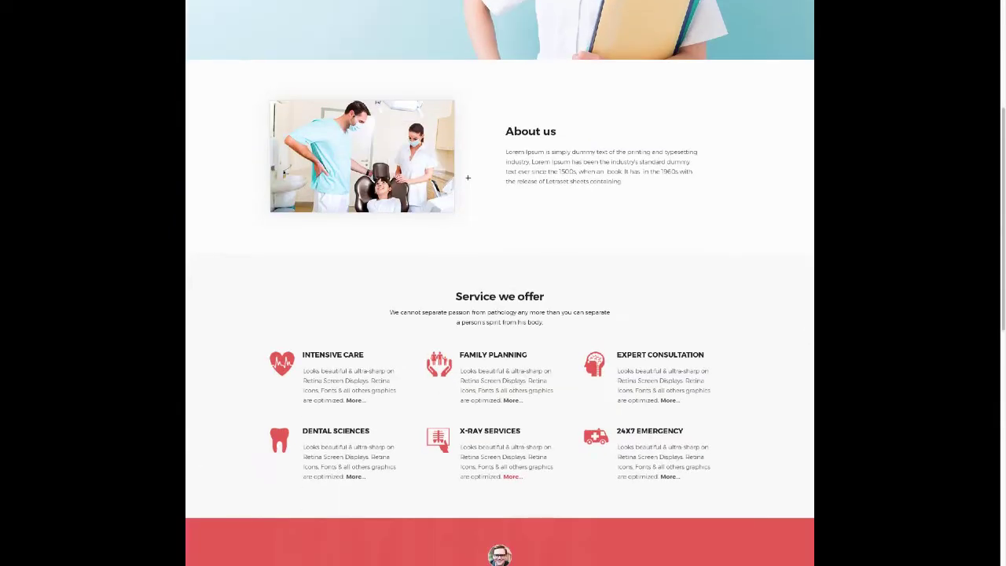
pyautogui.scroll(-1, 468, 177)
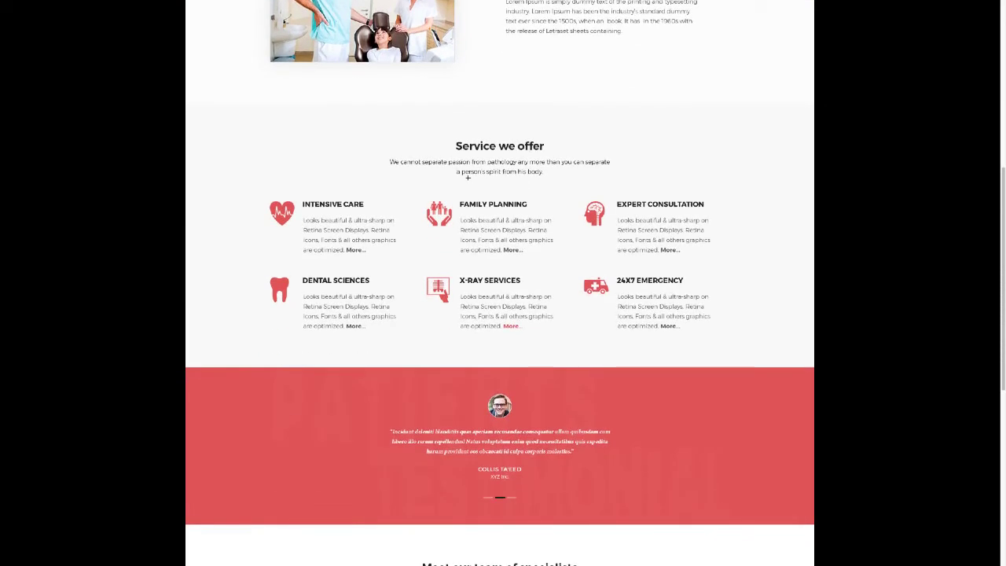
pyautogui.scroll(-1, 468, 177)
pyautogui.scroll(-3, 468, 178)
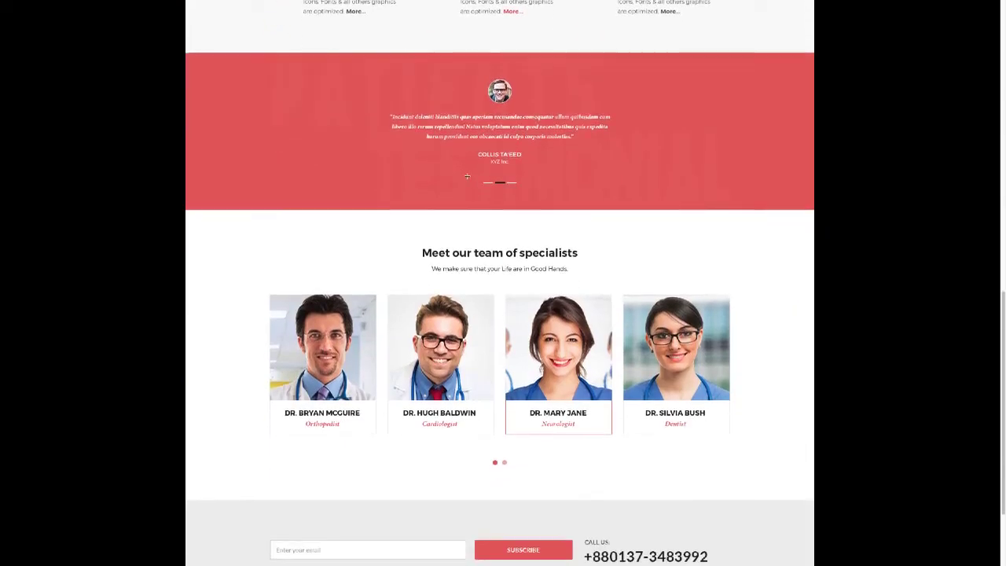
pyautogui.scroll(-1, 467, 178)
pyautogui.scroll(-1, 468, 177)
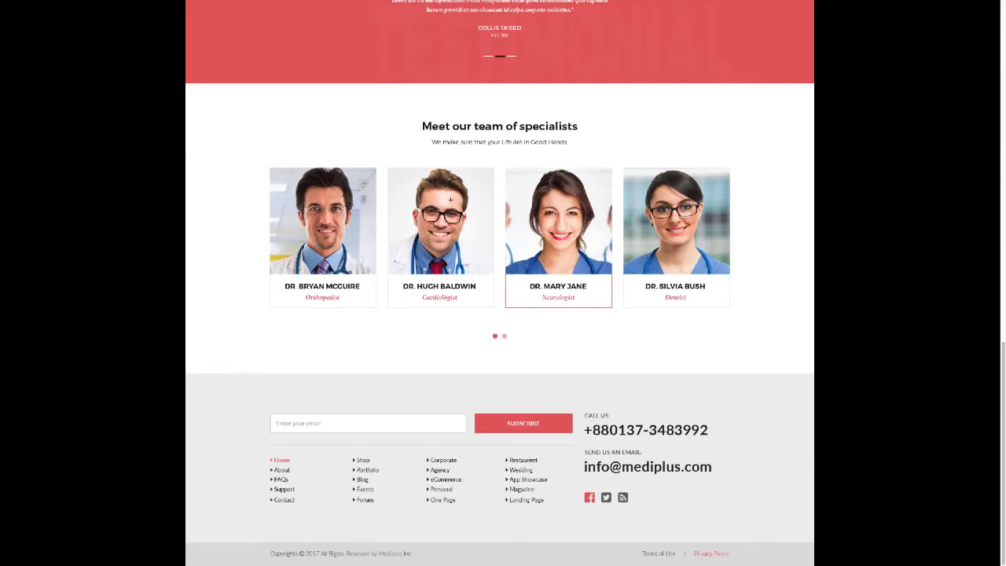
pyautogui.scroll(9, 450, 200)
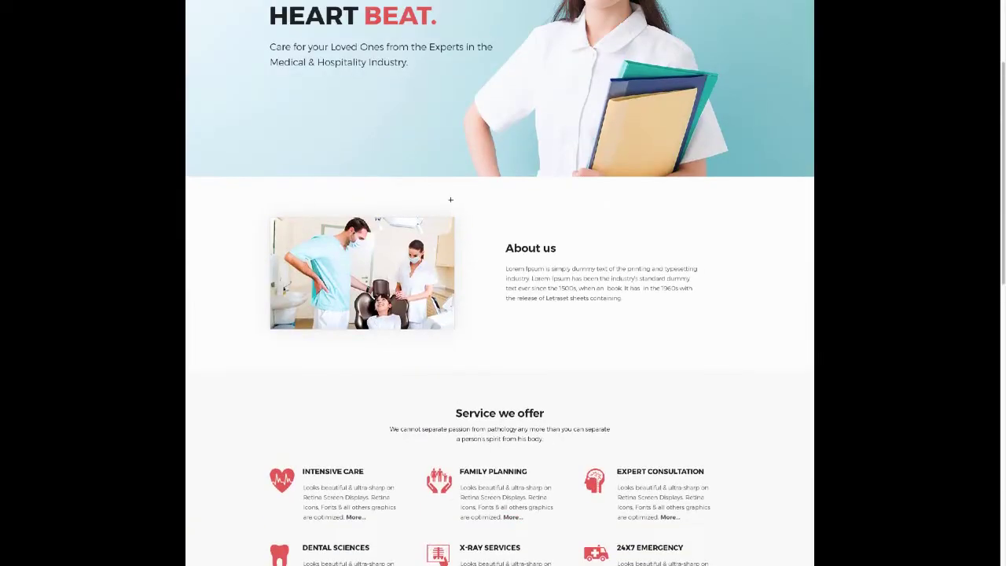
pyautogui.scroll(2, 450, 199)
pyautogui.scroll(-1, 451, 199)
pyautogui.scroll(2, 451, 199)
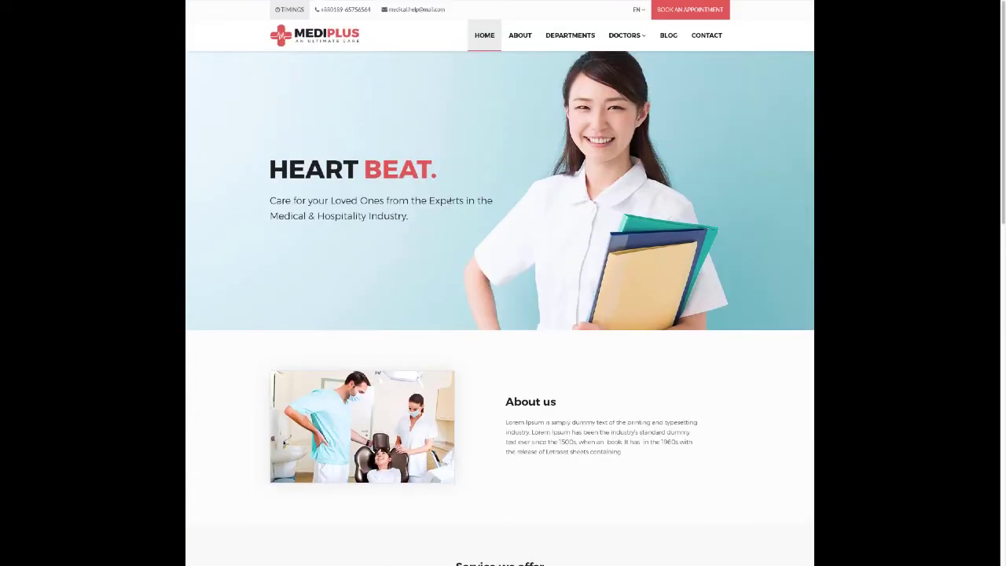
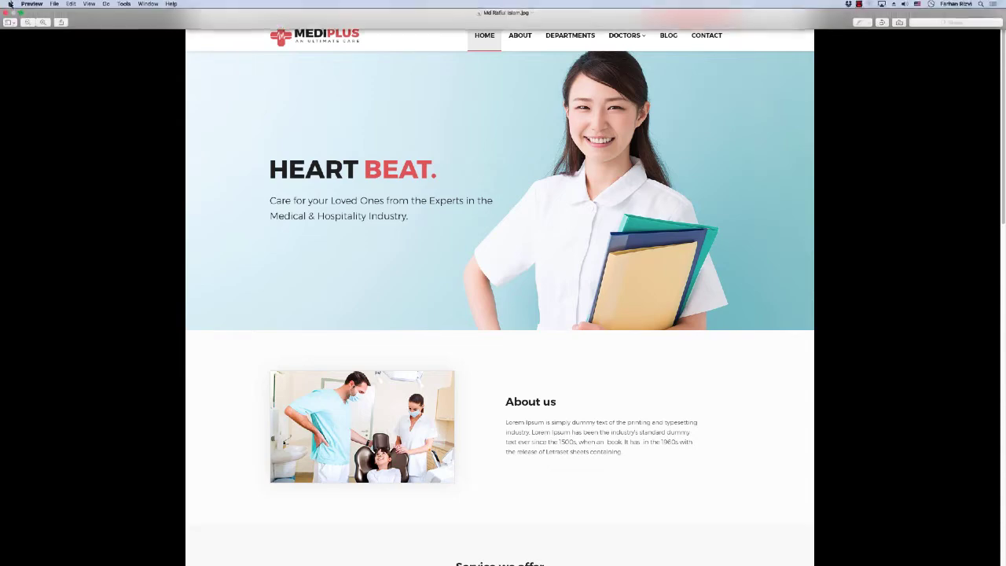
# - Close the MediPlus design and open the ninth image of the folder, the Medical Center page, in full screen
pyautogui.click(21, 16)
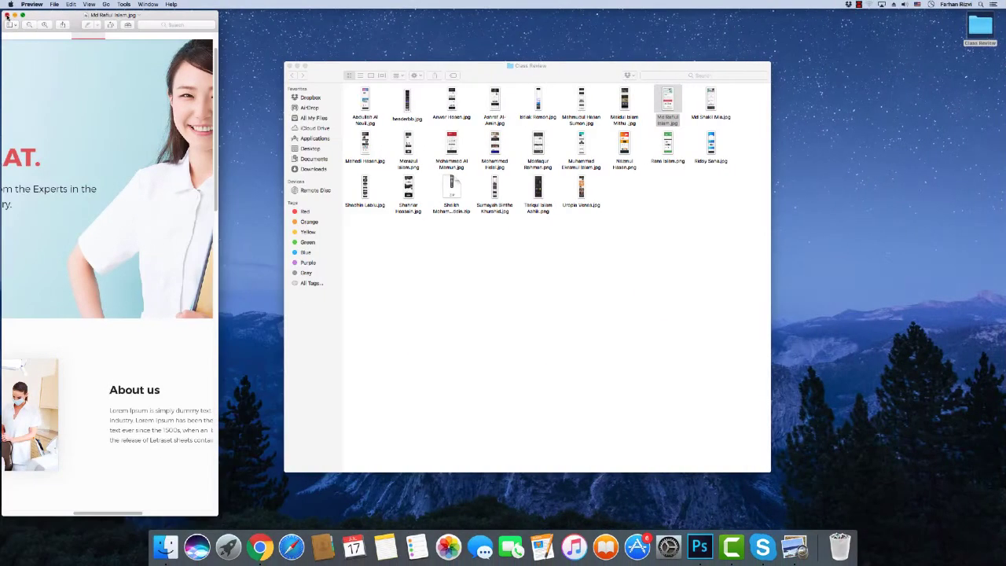
pyautogui.click(7, 16)
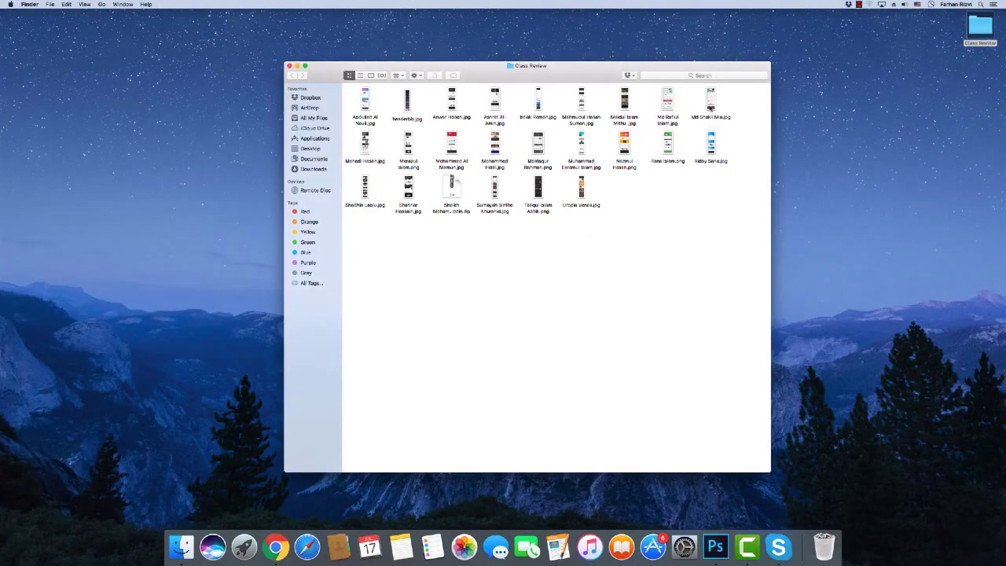
pyautogui.doubleClick(710, 101)
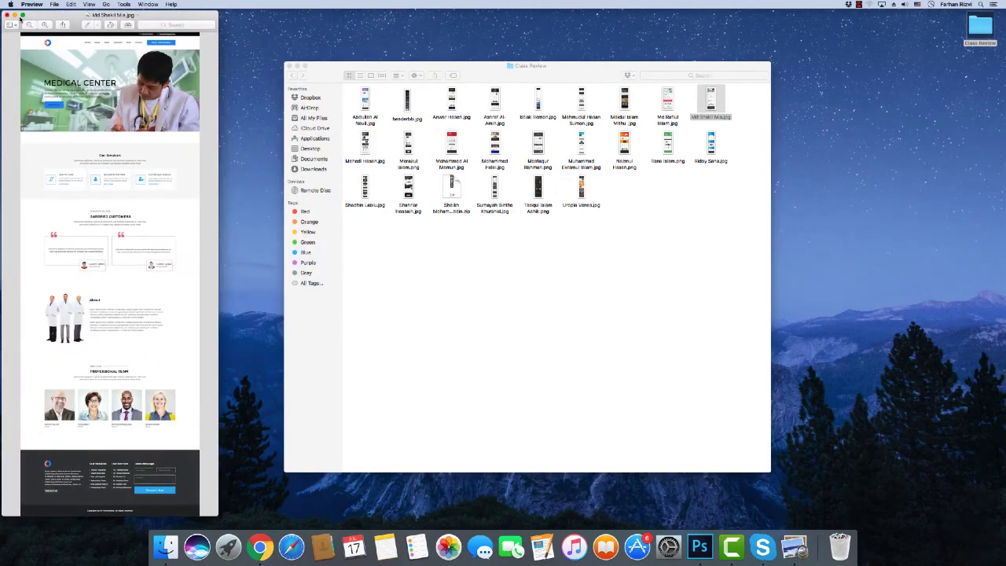
pyautogui.click(21, 16)
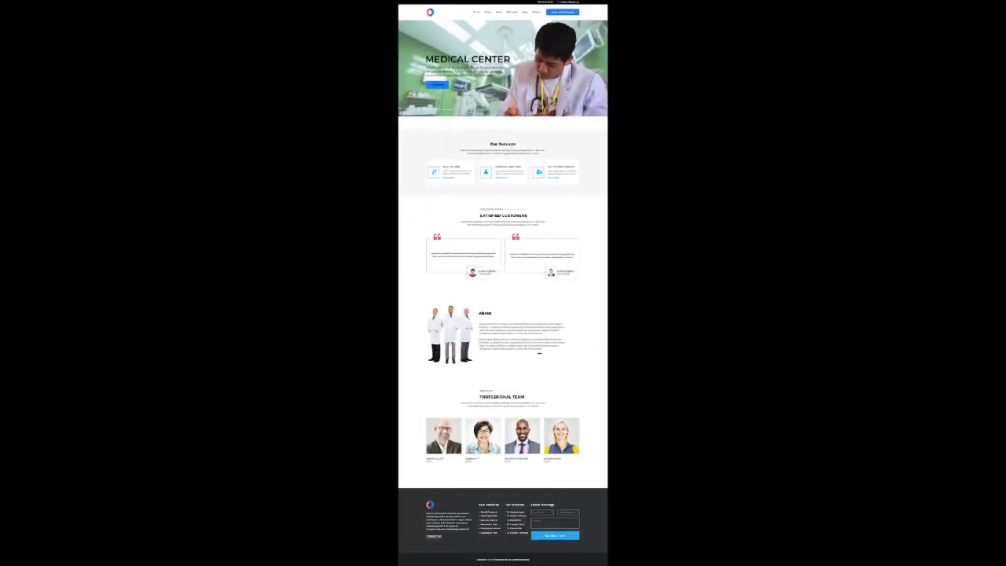
# - Survey the enlarged Medical Center page from its hero through services, customers and About down to the footer
pyautogui.press('super+plus')
pyautogui.press('super+plus')
pyautogui.press('super+plus')
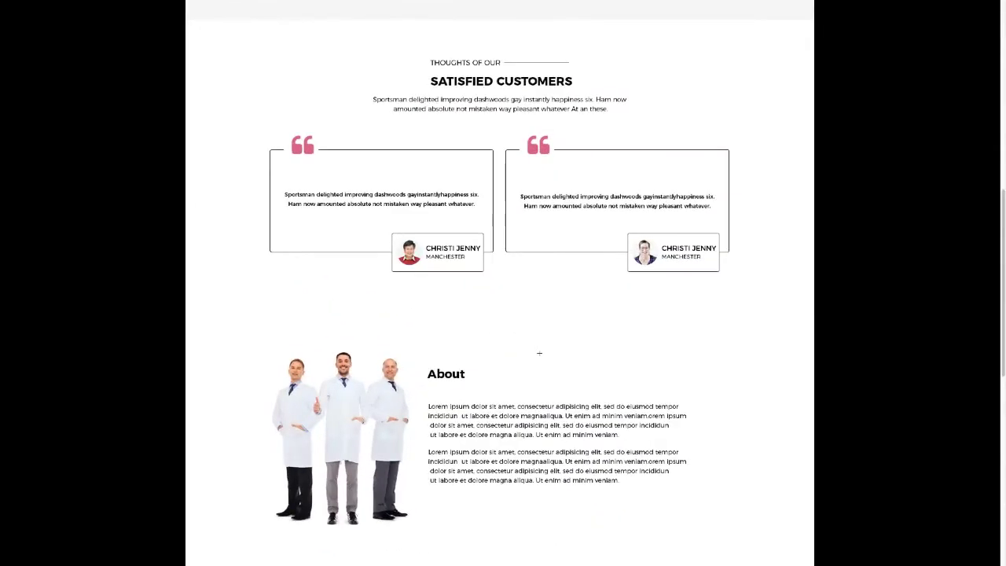
pyautogui.scroll(10, 539, 353)
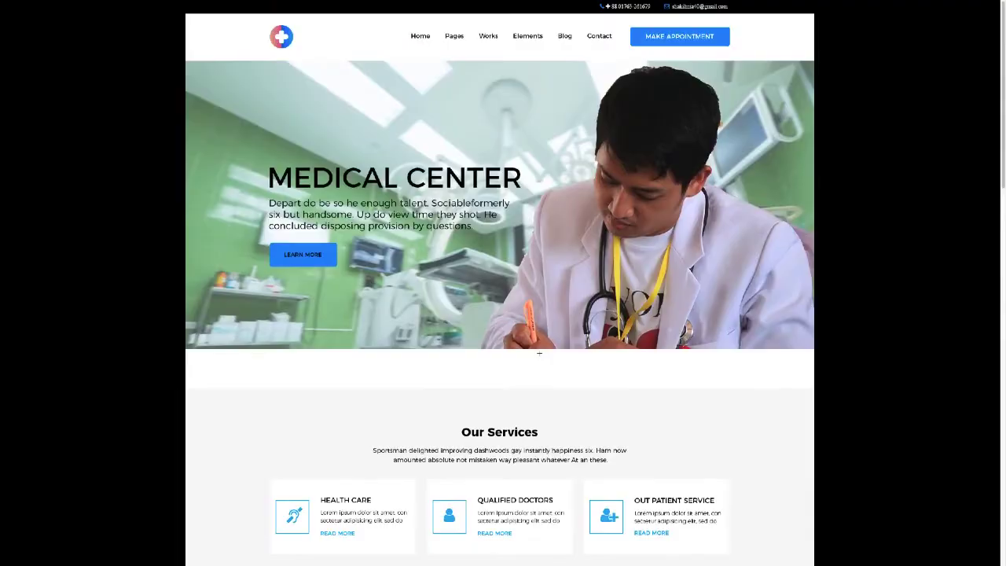
pyautogui.scroll(-10, 539, 353)
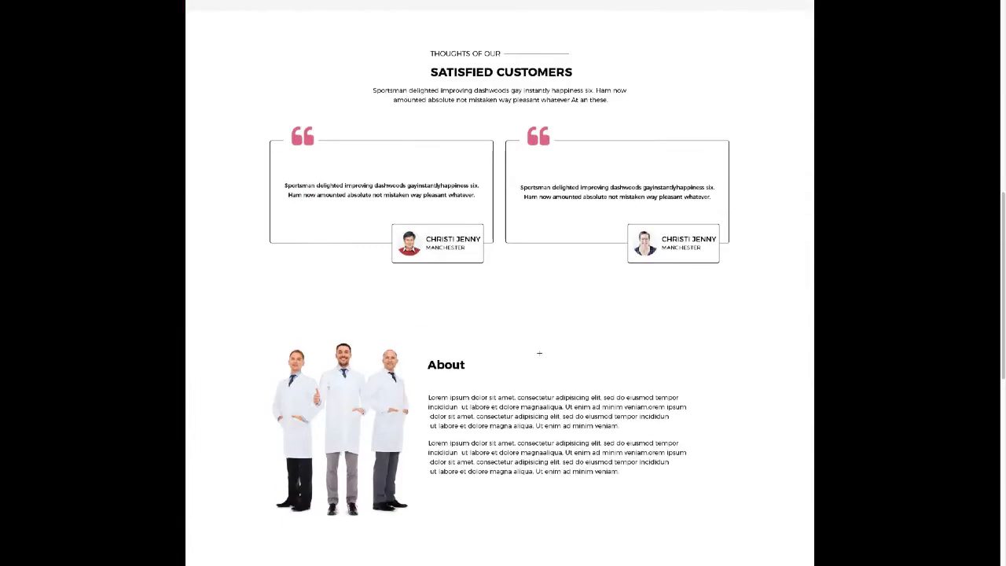
pyautogui.scroll(-10, 539, 353)
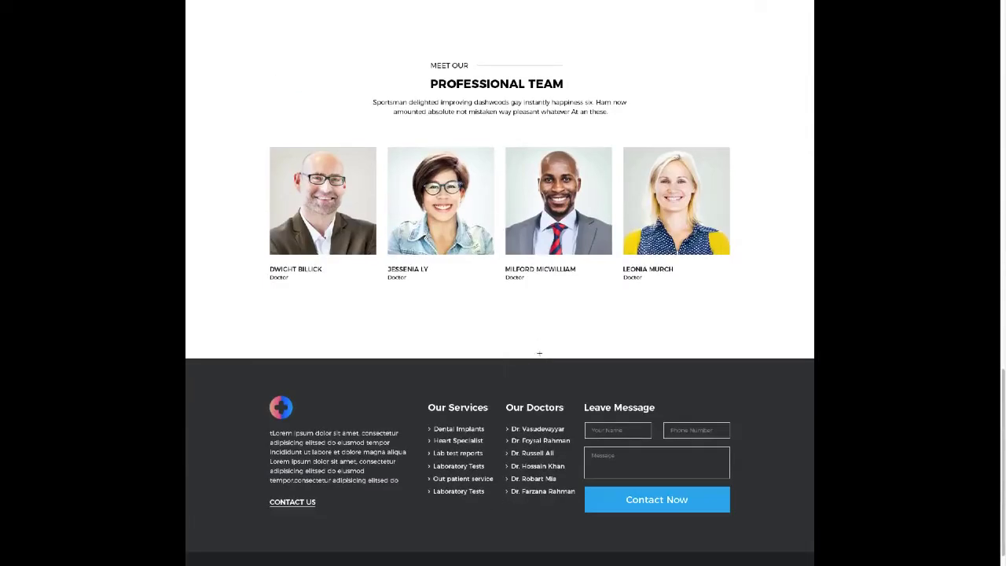
# - Examine the Professional Team section and the About section above it
pyautogui.scroll(2, 508, 332)
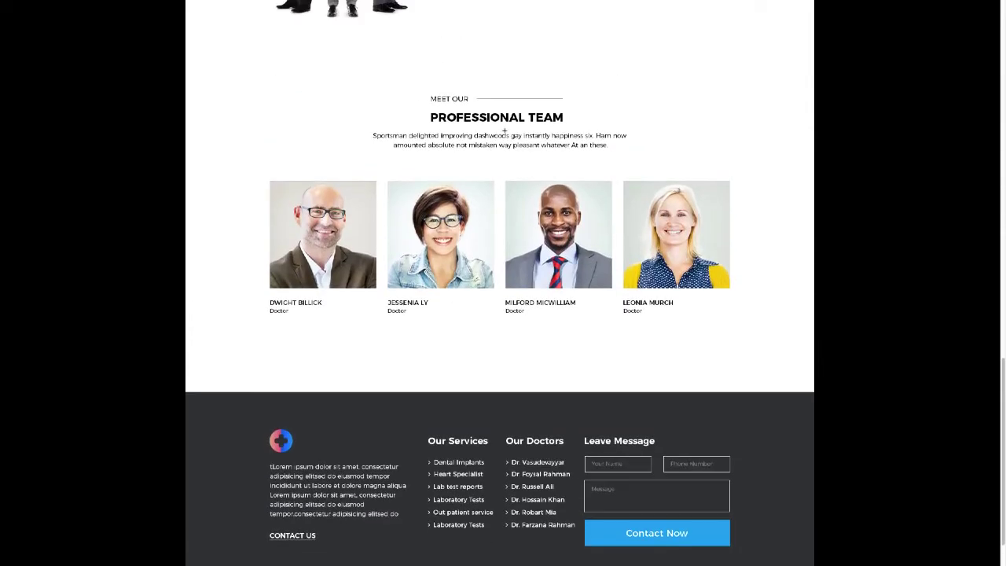
pyautogui.scroll(11, 474, 84)
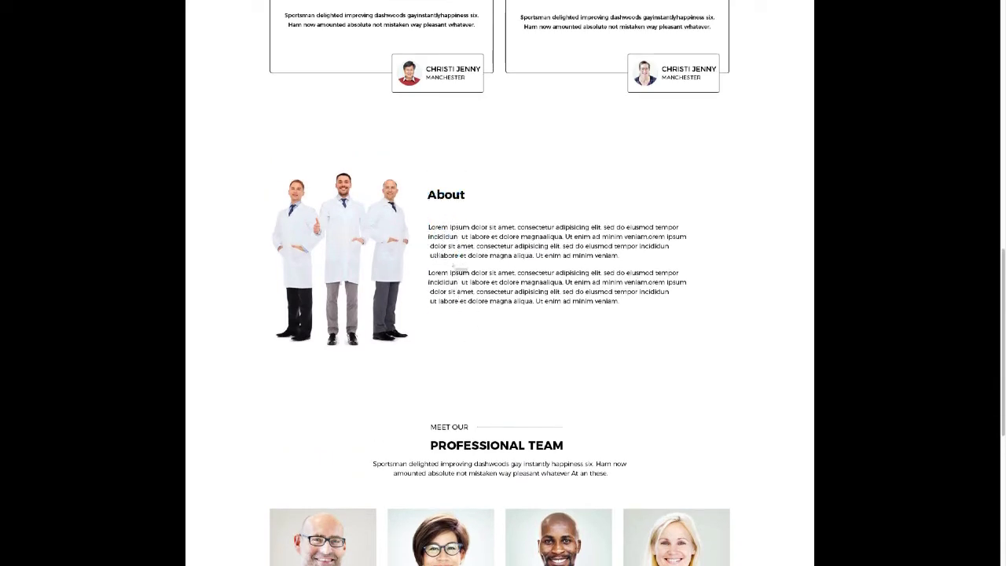
pyautogui.scroll(4, 455, 289)
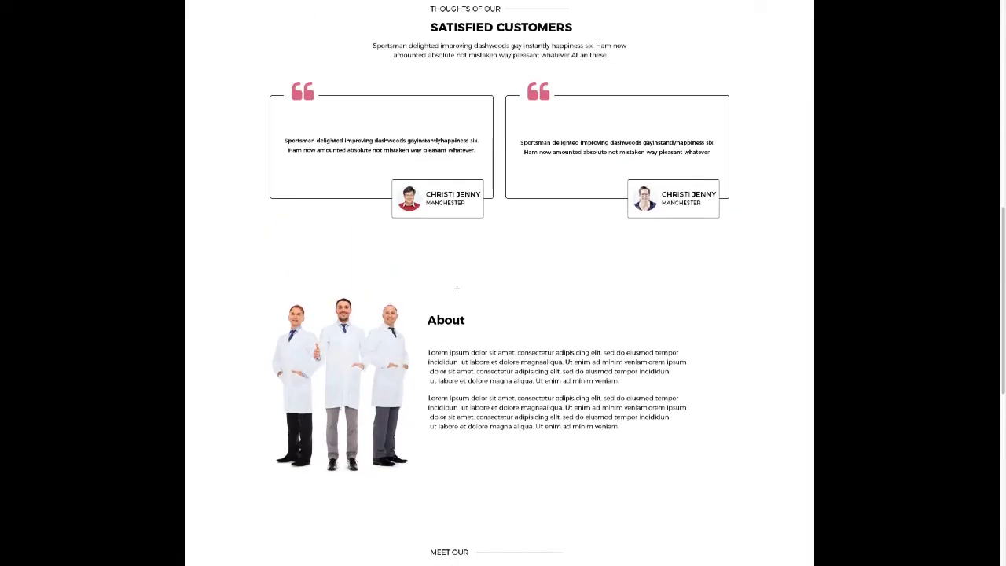
# - Inspect the Satisfied Customers section, marking out the first testimonial's text area and the section's full content width
pyautogui.scroll(3, 457, 289)
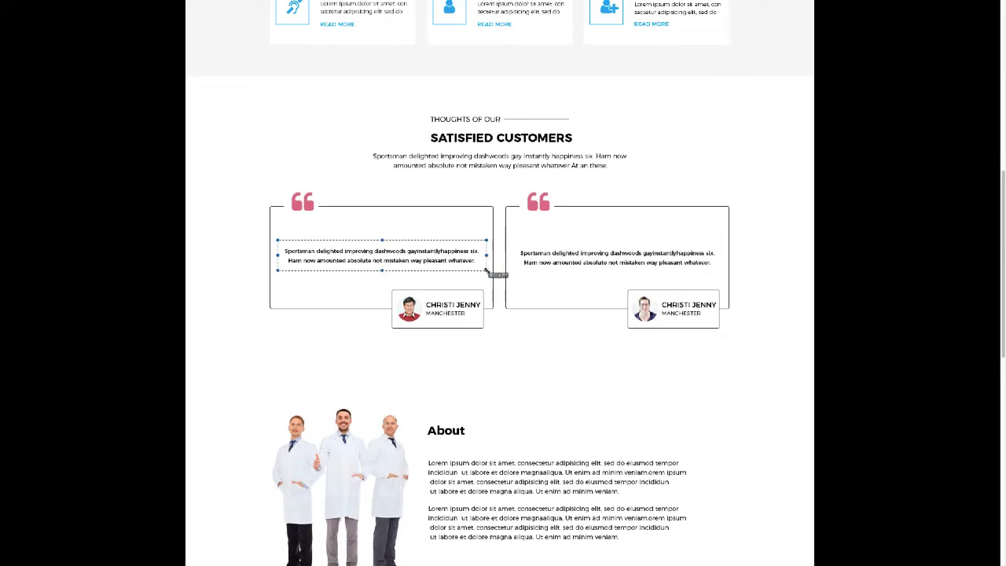
pyautogui.moveTo(294, 219); pyautogui.dragTo(491, 314)
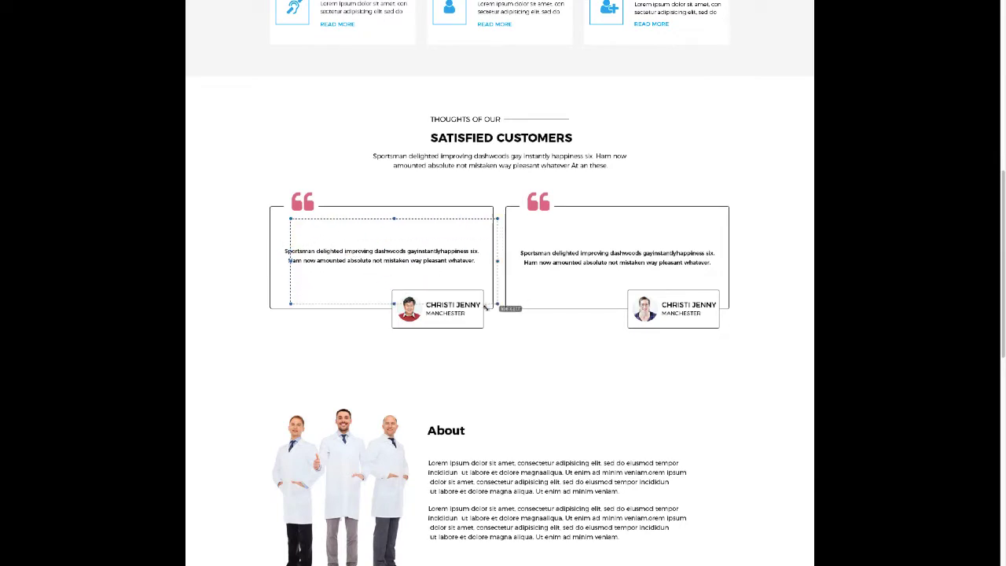
pyautogui.click(521, 342)
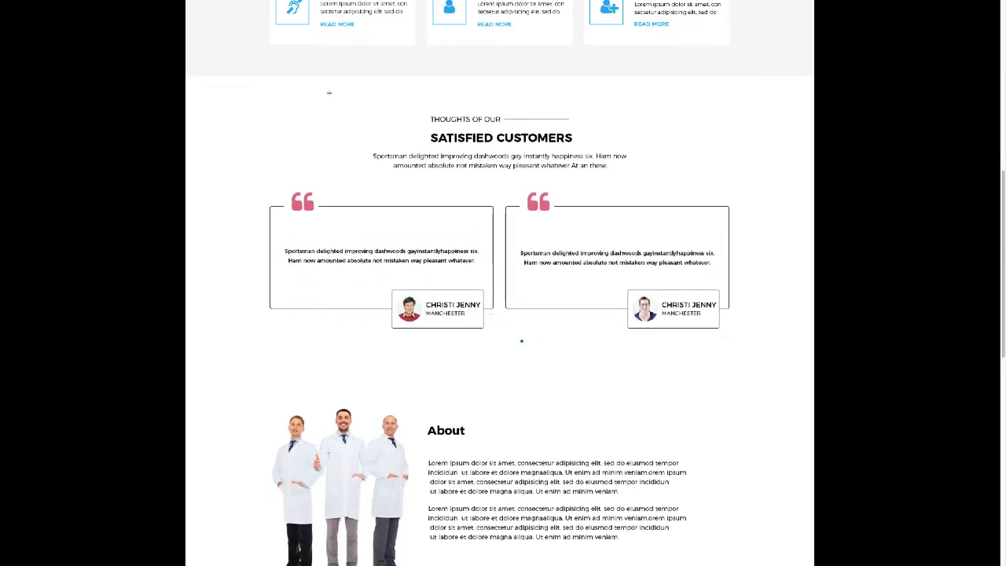
pyautogui.moveTo(272, 103); pyautogui.dragTo(729, 352)
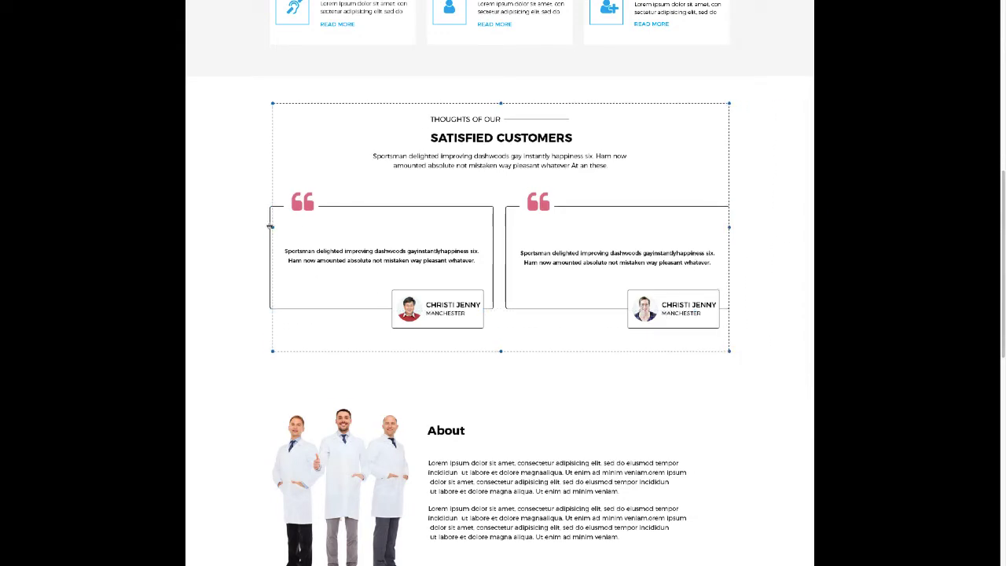
pyautogui.moveTo(272, 226); pyautogui.dragTo(269, 227)
pyautogui.scroll(3, 575, 325)
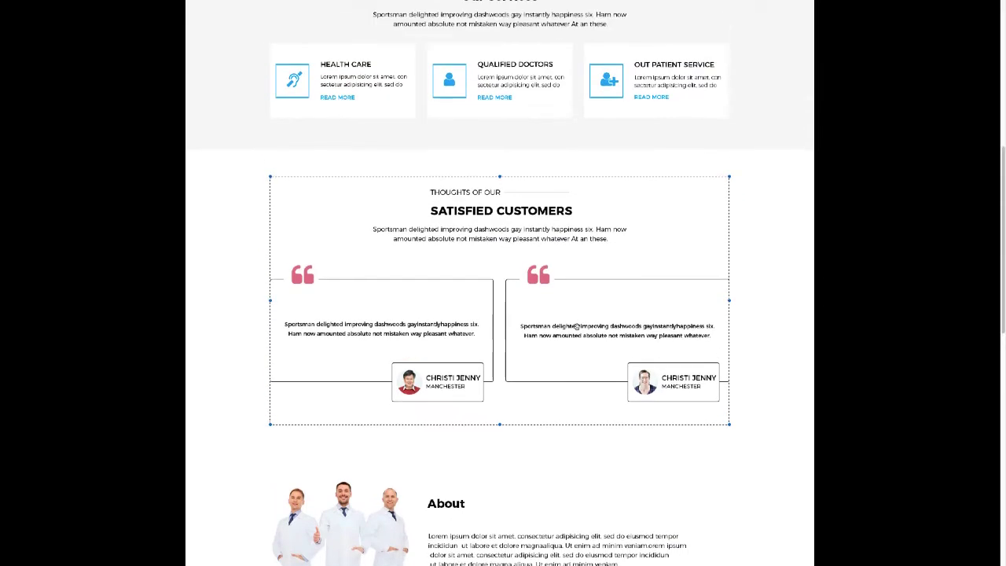
# - Check the Medical Center hero, marking out the full banner, its text block and spots along its bottom edge, and clear the selection
pyautogui.scroll(5, 576, 327)
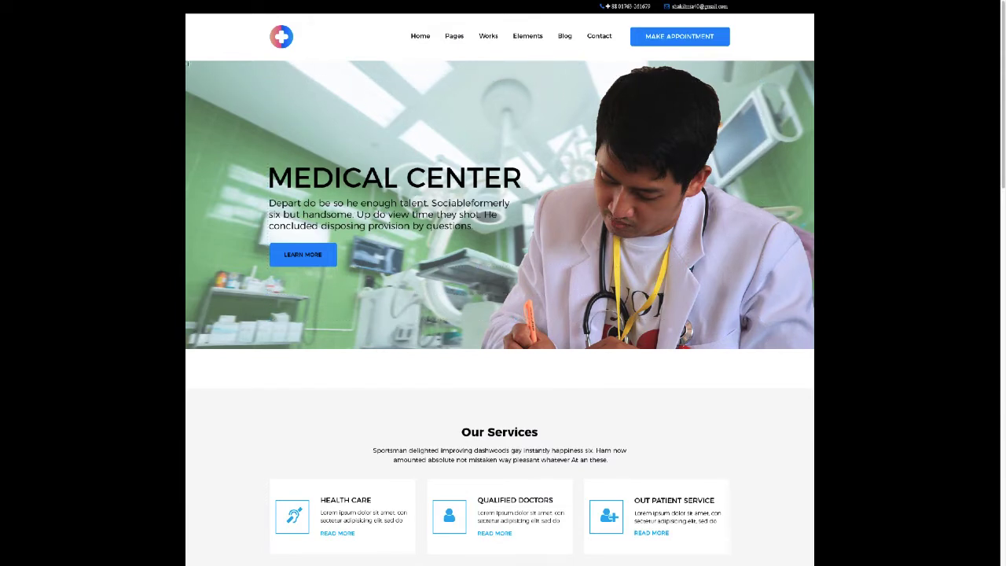
pyautogui.moveTo(187, 64); pyautogui.dragTo(815, 346)
pyautogui.moveTo(269, 155); pyautogui.dragTo(494, 246)
pyautogui.scroll(-3, 275, 196)
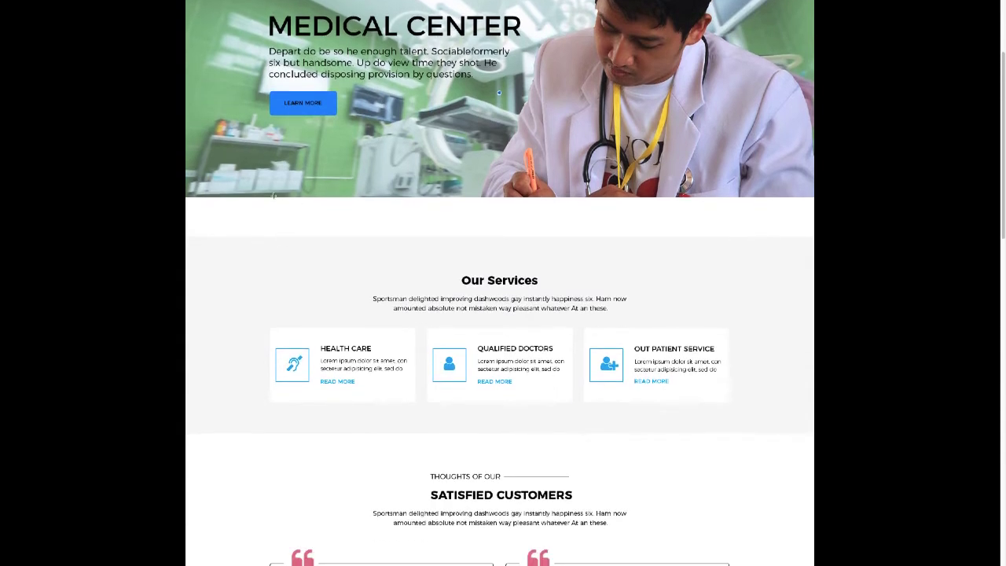
pyautogui.moveTo(267, 196); pyautogui.dragTo(322, 242)
pyautogui.moveTo(382, 199); pyautogui.dragTo(469, 197)
pyautogui.press('Escape')
# - Close the Medical Center page and open the tenth design in the Class Review folder, Built a Better Business, in full screen
pyautogui.moveTo(2, 4)
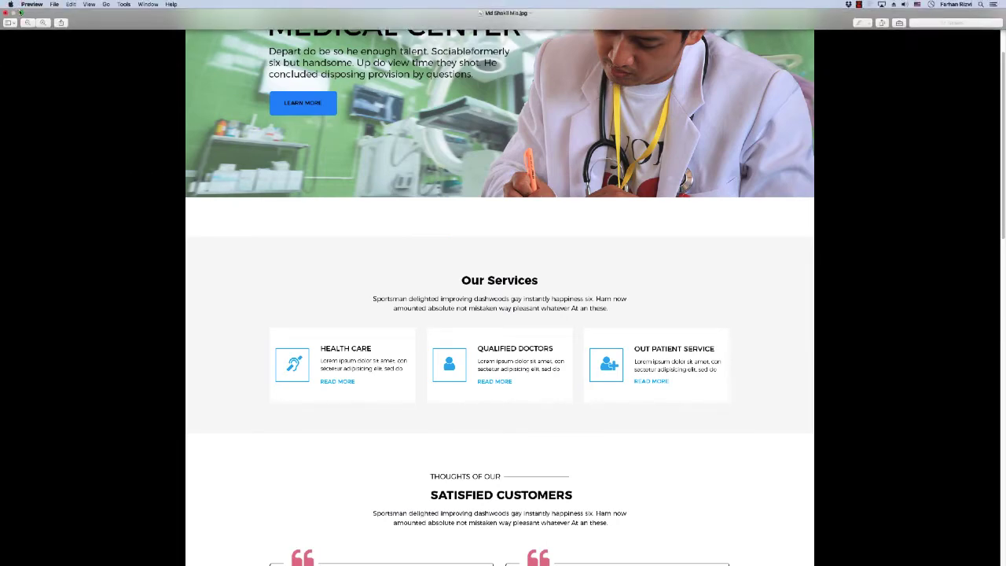
pyautogui.click(20, 11)
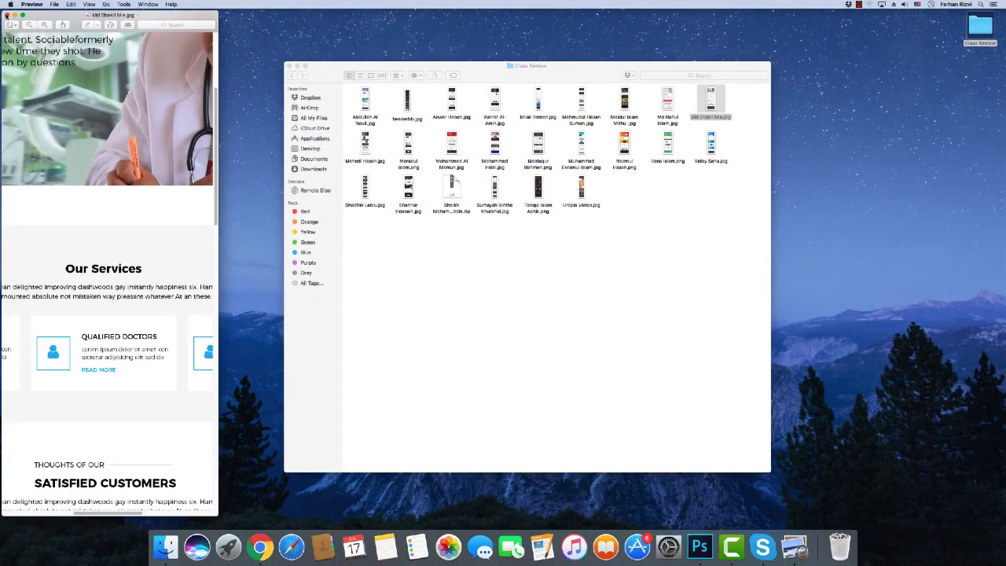
pyautogui.click(7, 15)
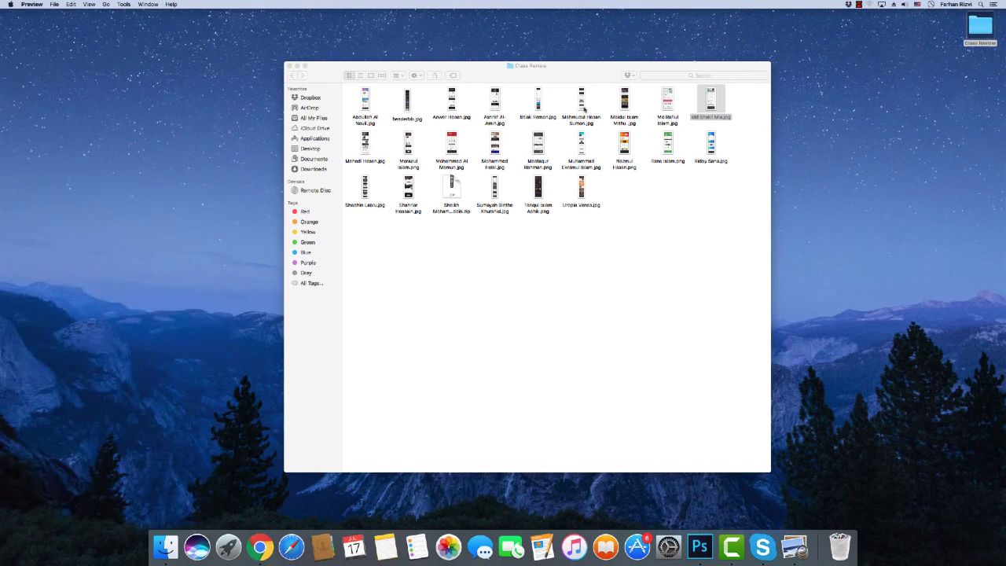
pyautogui.doubleClick(363, 145)
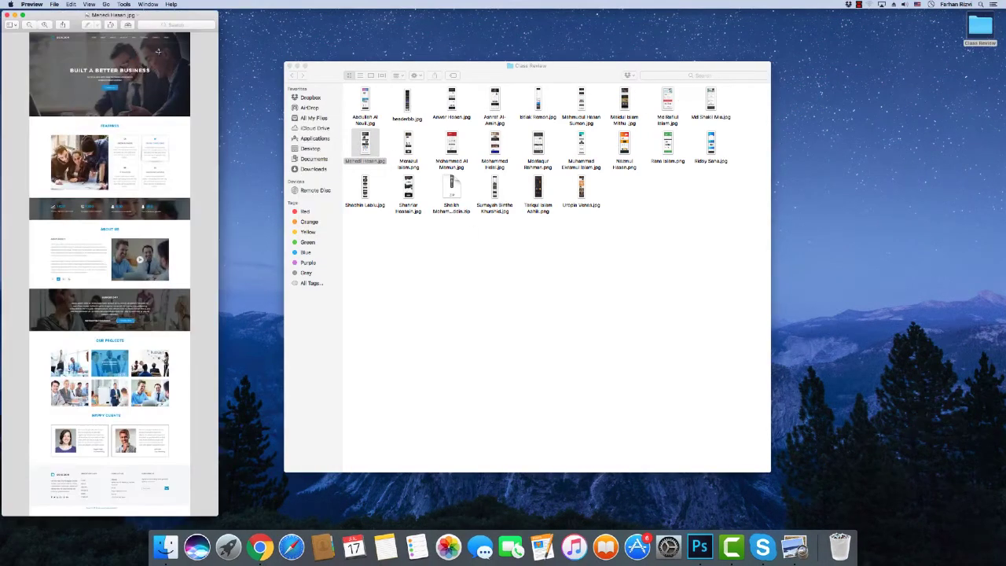
pyautogui.click(24, 15)
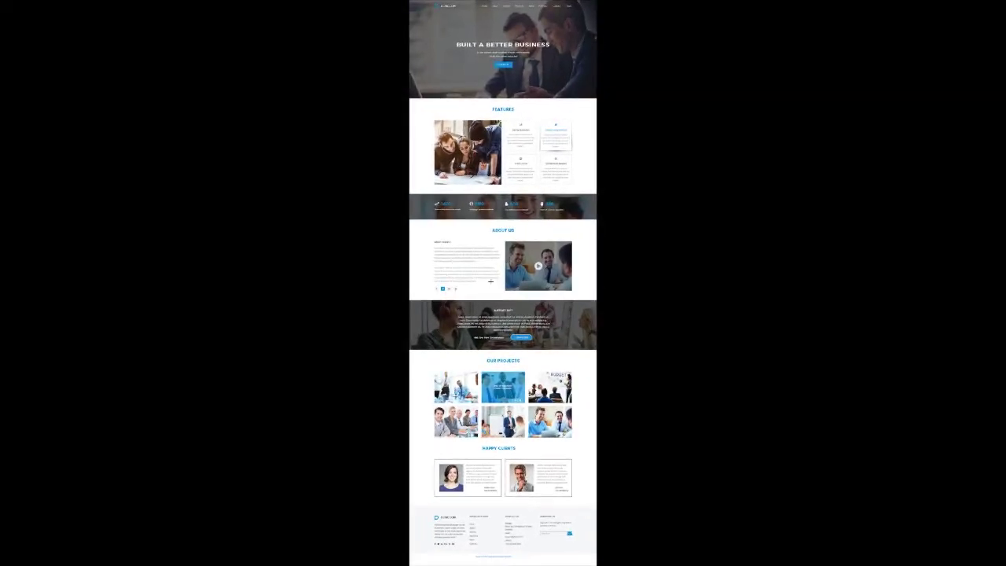
# - Survey the enlarged Built a Better Business page from its hero through Features, statistics, About Us and Support down to Our Projects
pyautogui.scroll(10, 490, 281)
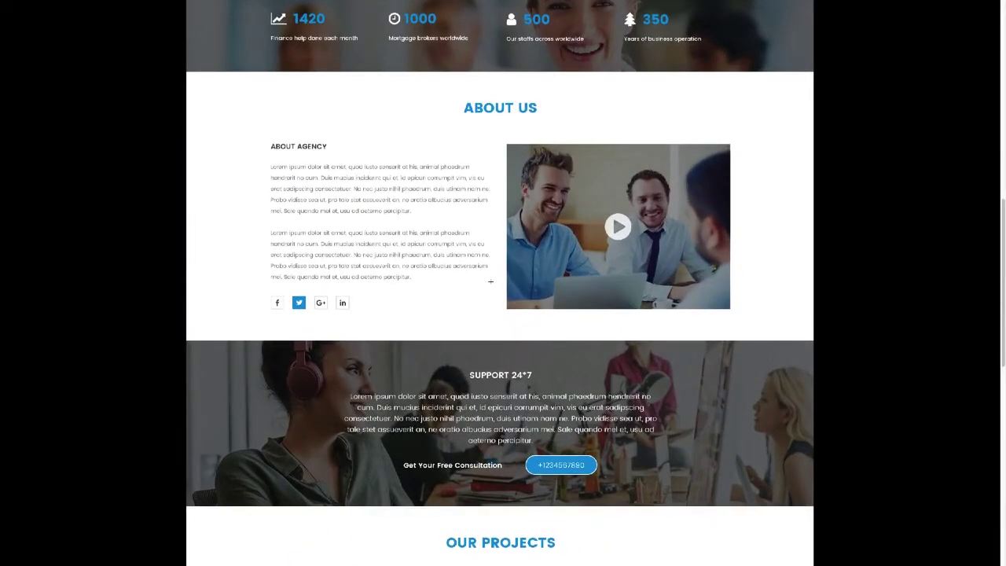
pyautogui.scroll(10, 491, 280)
pyautogui.scroll(5, 490, 281)
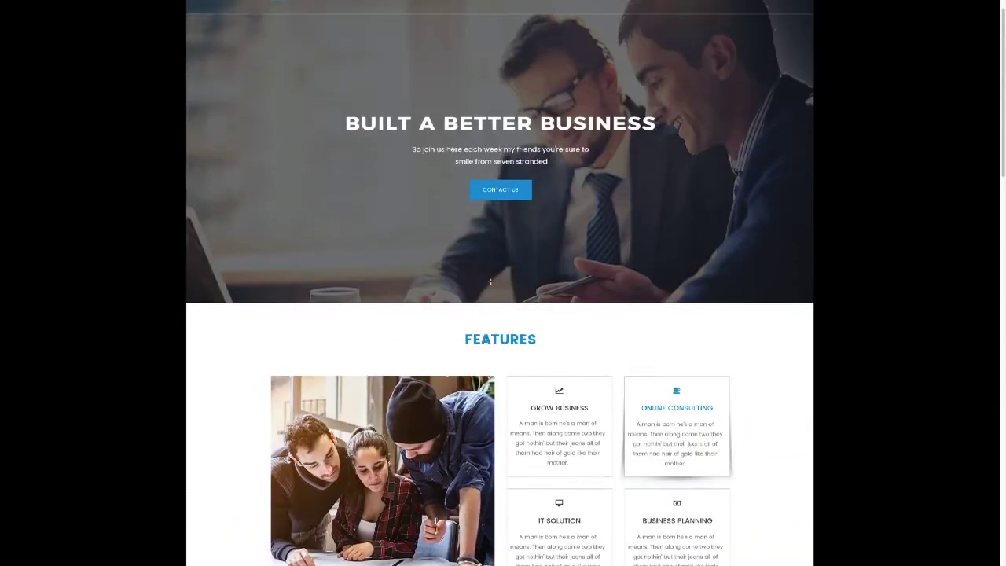
pyautogui.scroll(-2, 407, 229)
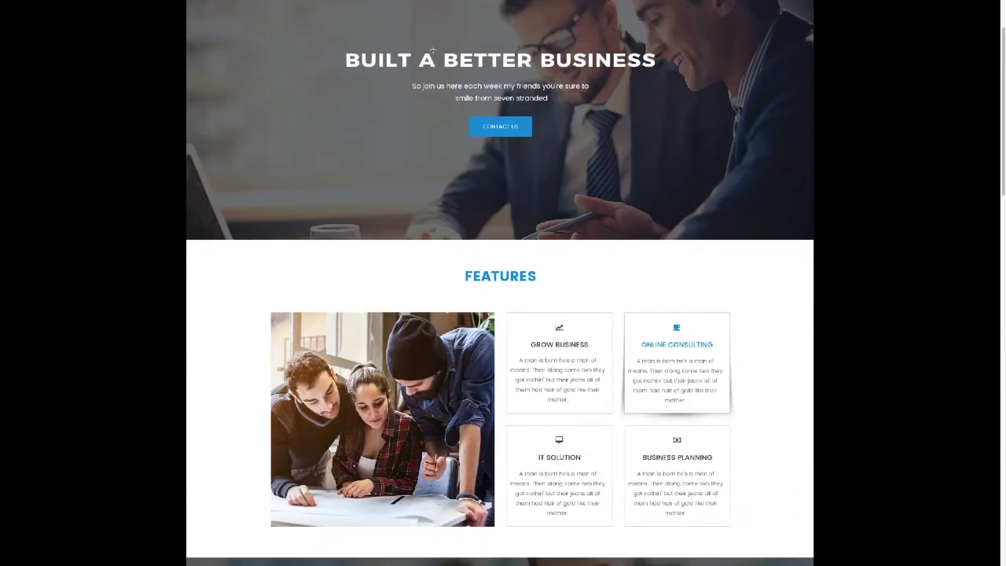
pyautogui.scroll(-2, 568, 102)
pyautogui.scroll(2, 570, 128)
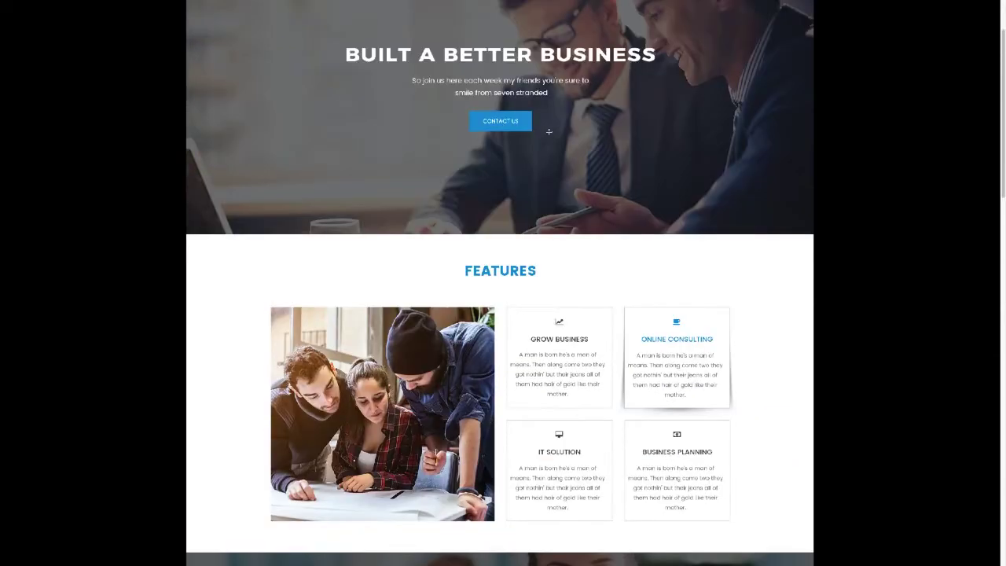
pyautogui.scroll(-2, 549, 132)
pyautogui.scroll(-4, 548, 132)
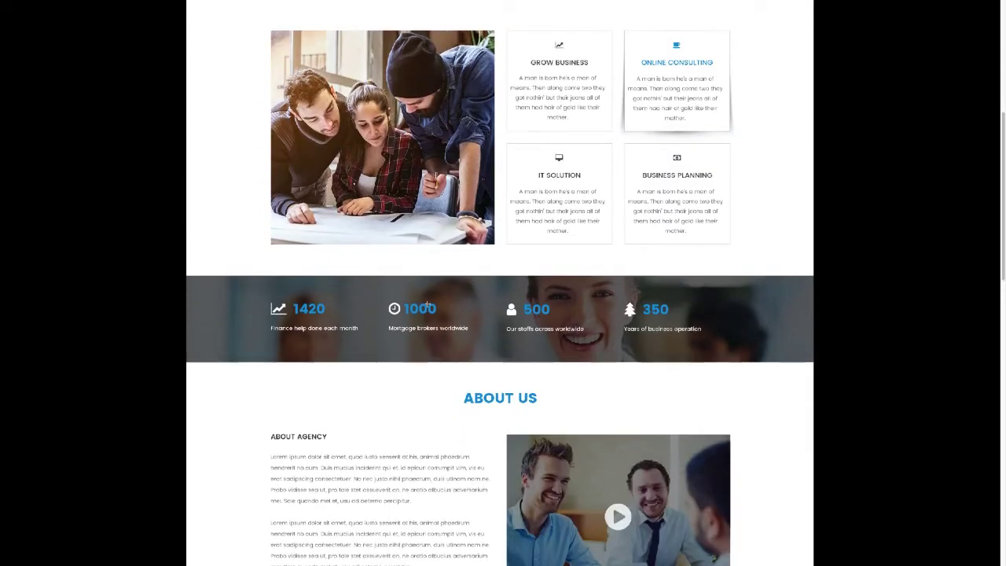
pyautogui.scroll(-8, 409, 338)
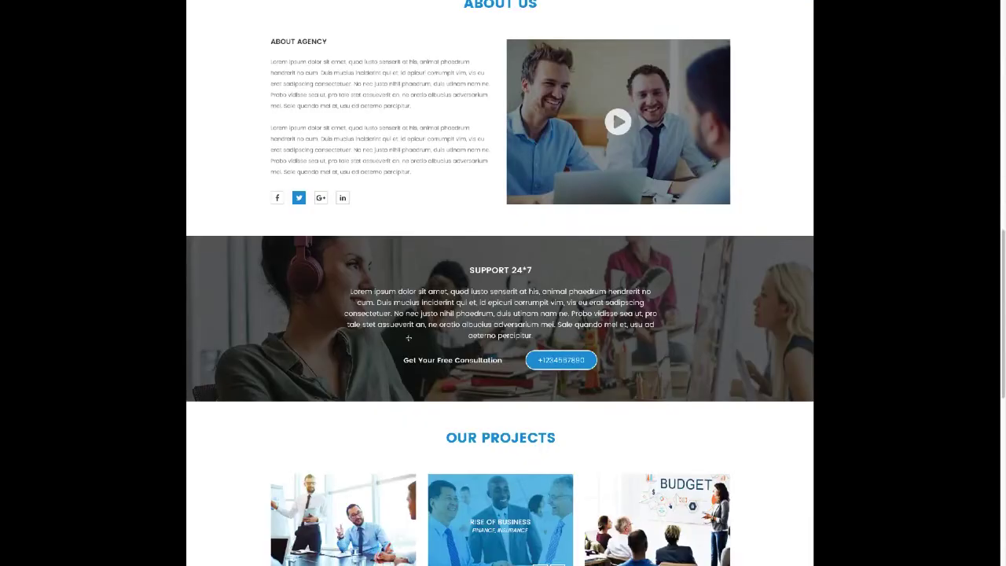
pyautogui.scroll(-11, 519, 259)
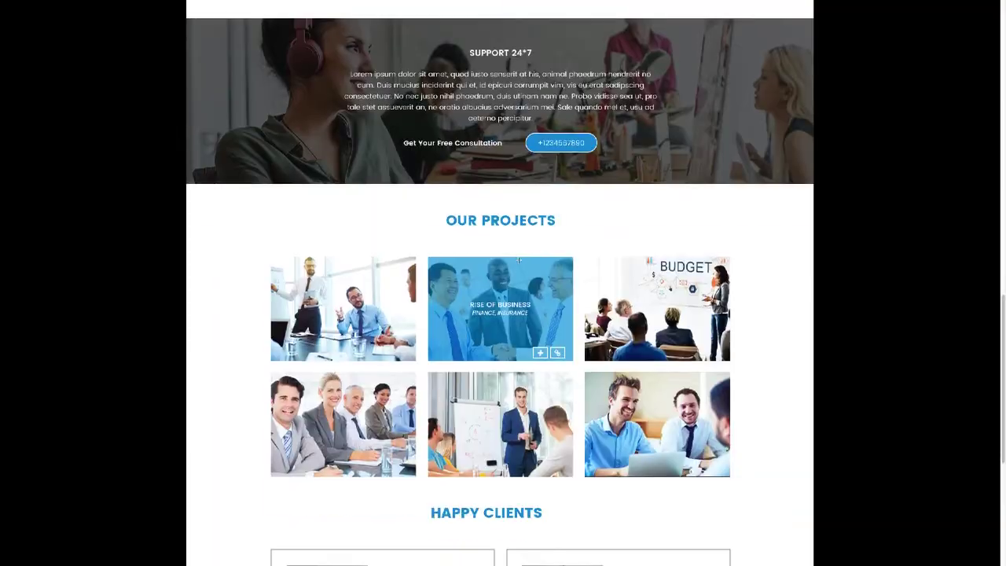
# - Compare the sections between Features and Our Projects, continuing down to the Happy Clients section and the footer
pyautogui.scroll(8, 518, 260)
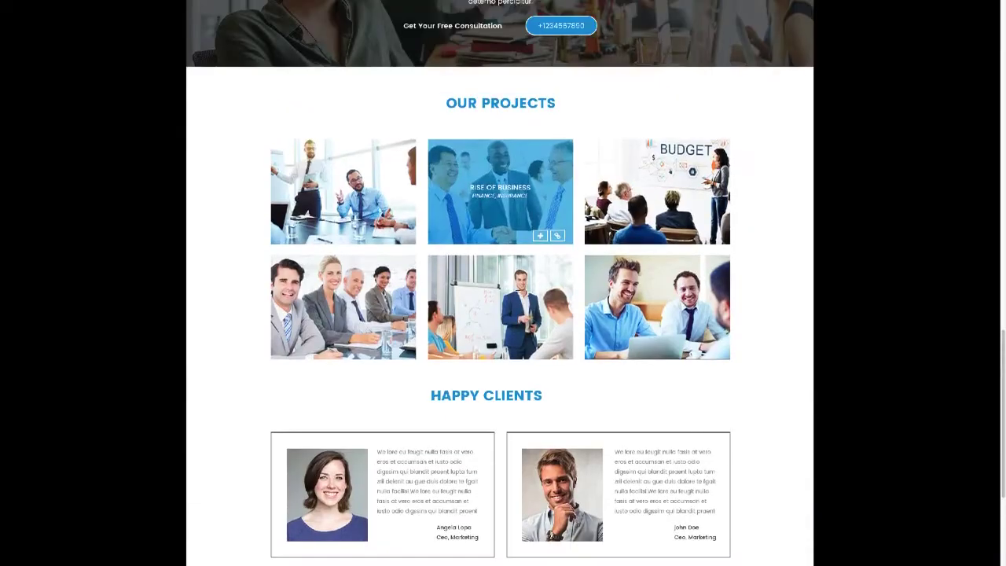
pyautogui.scroll(18, 518, 290)
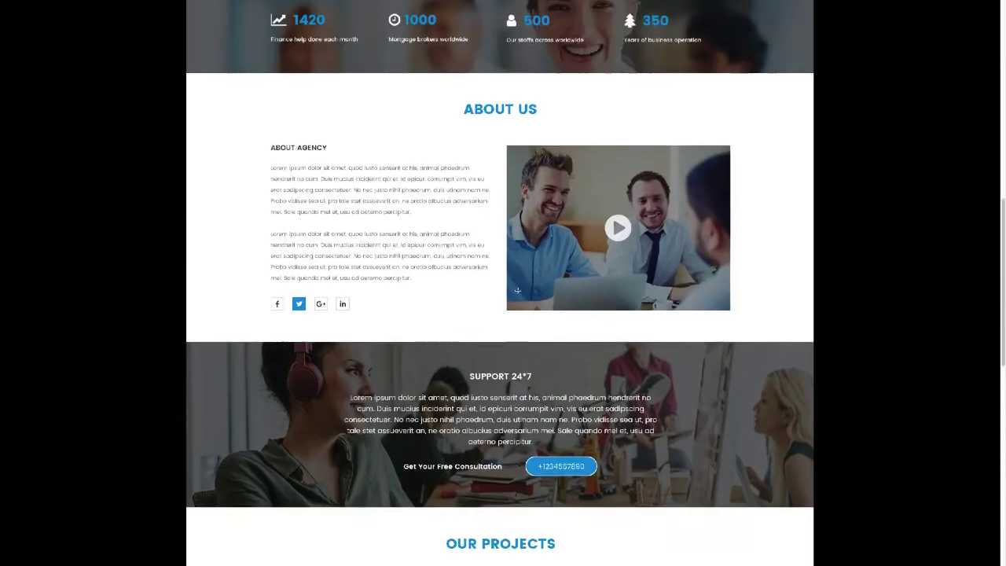
pyautogui.scroll(-7, 518, 290)
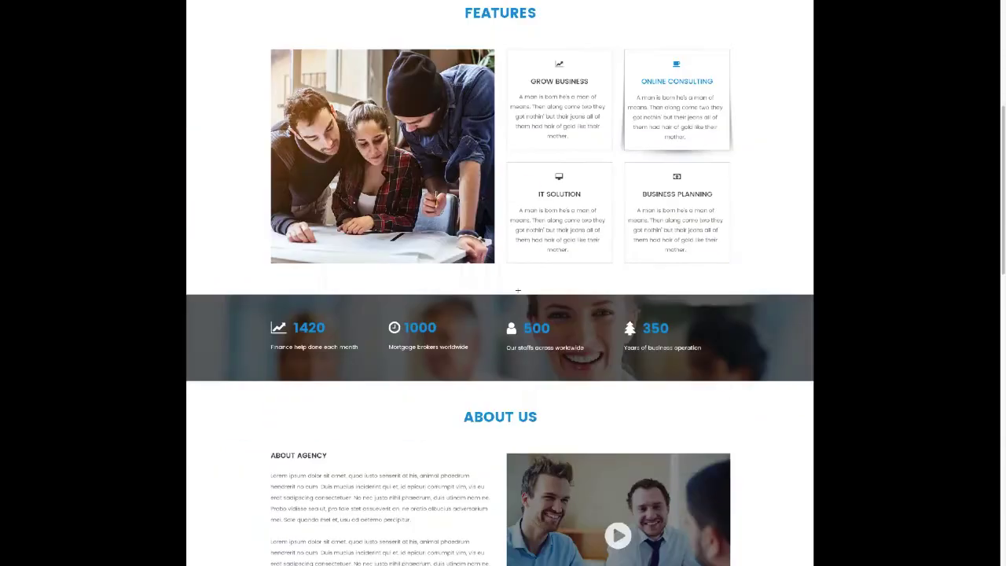
pyautogui.scroll(-8, 518, 290)
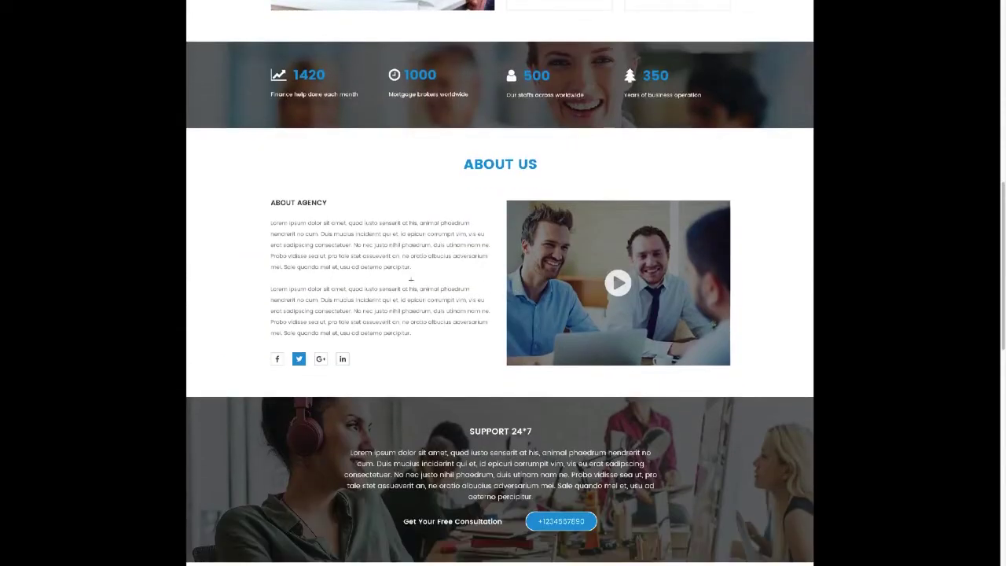
pyautogui.scroll(-8, 326, 278)
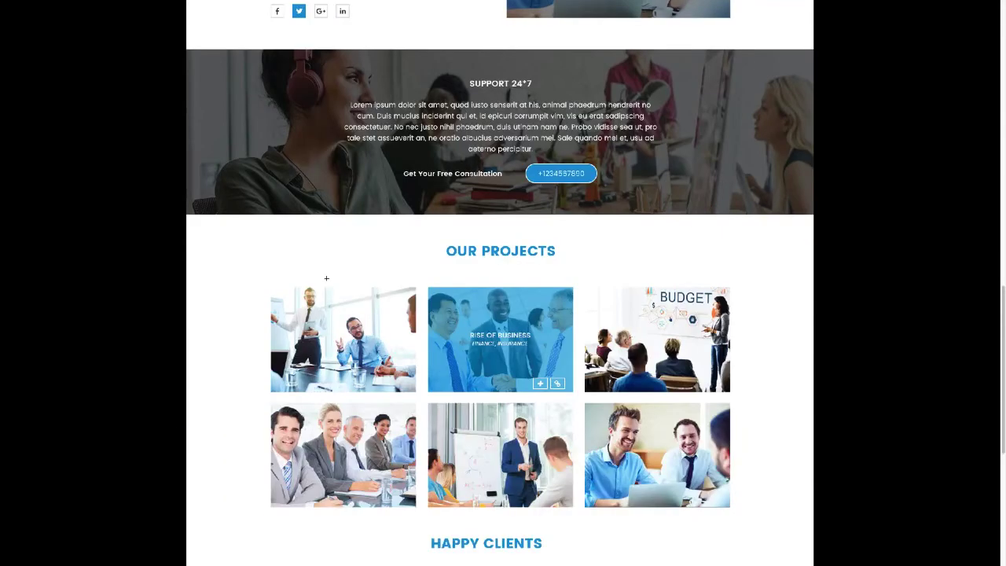
pyautogui.scroll(-3, 326, 278)
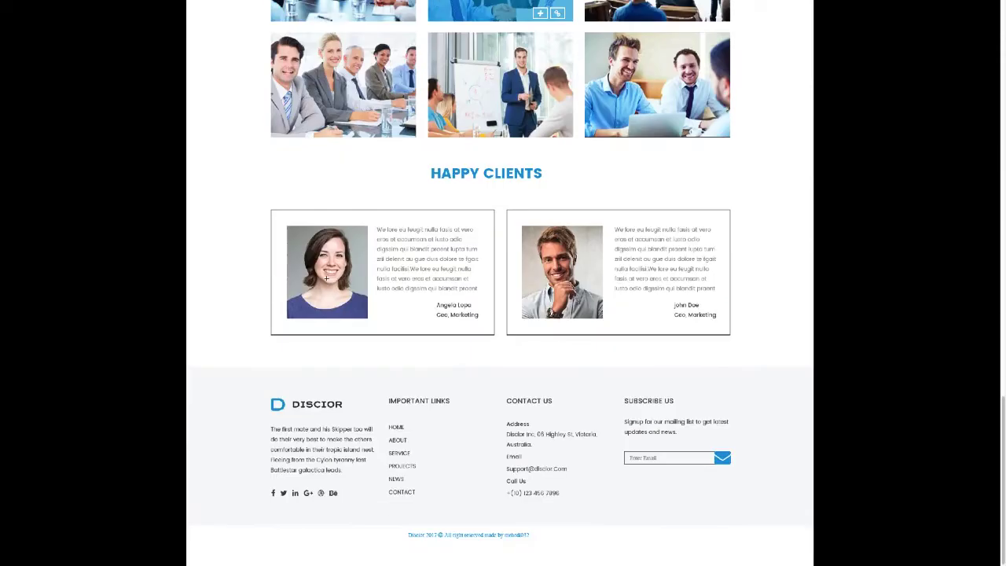
# - Recheck the Features section, the statistics band, and the About Us text and video block
pyautogui.scroll(4, 326, 278)
pyautogui.scroll(18, 327, 278)
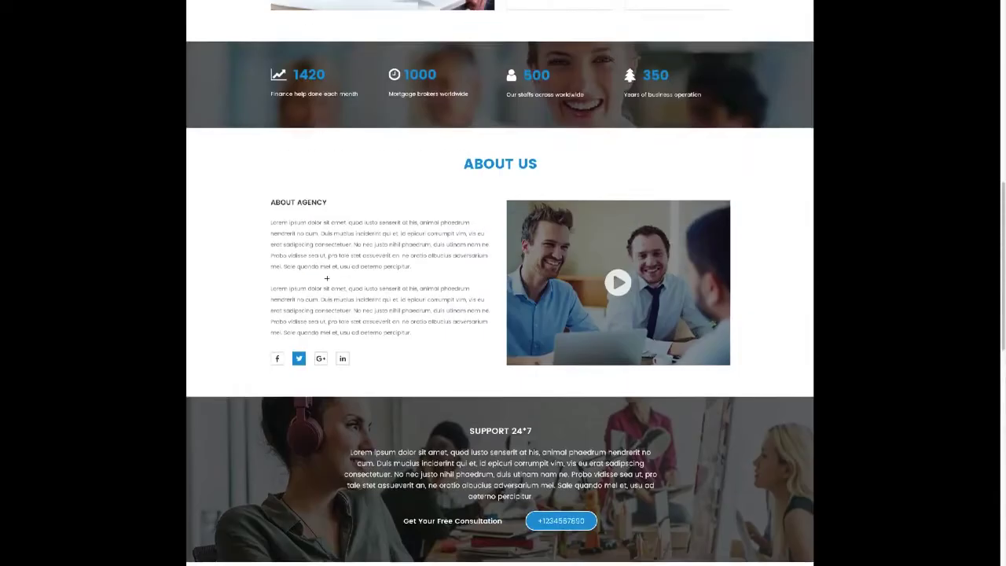
pyautogui.scroll(1, 329, 277)
pyautogui.scroll(-8, 329, 278)
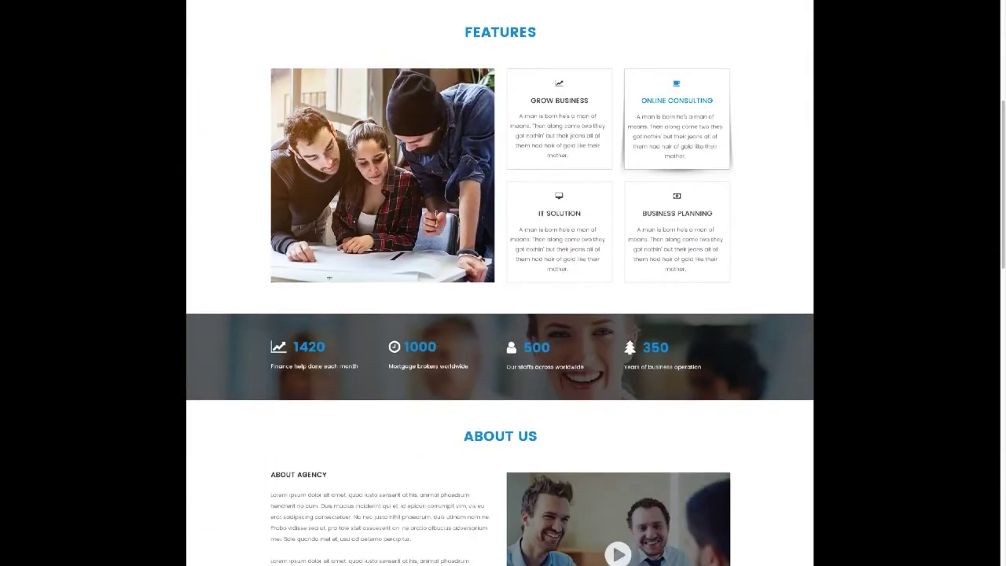
pyautogui.scroll(-1, 330, 277)
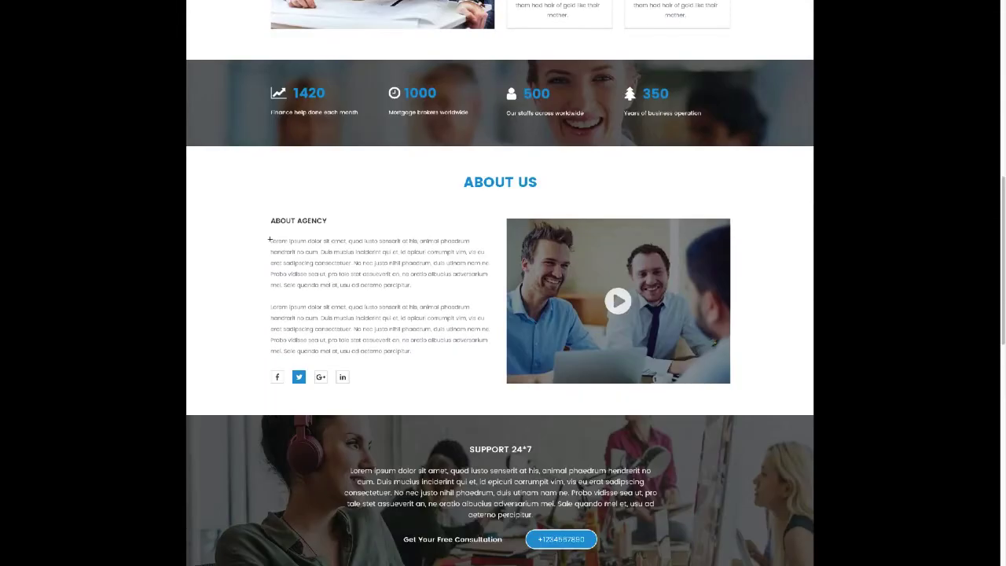
pyautogui.scroll(-2, 367, 321)
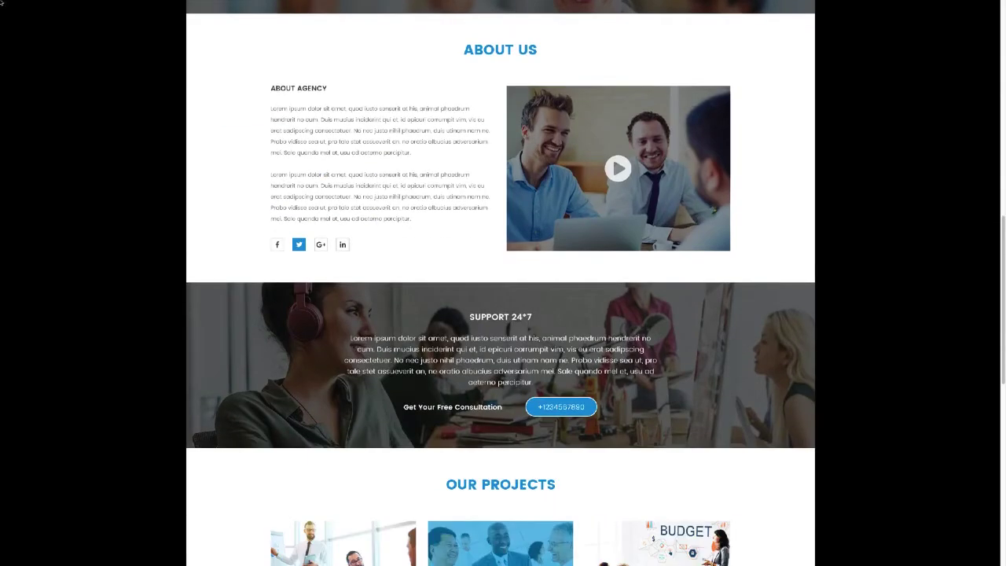
# - Close the Built a Better Business page and open the next design in the folder, Legal Affairs, in full screen
pyautogui.moveTo(1, 2)
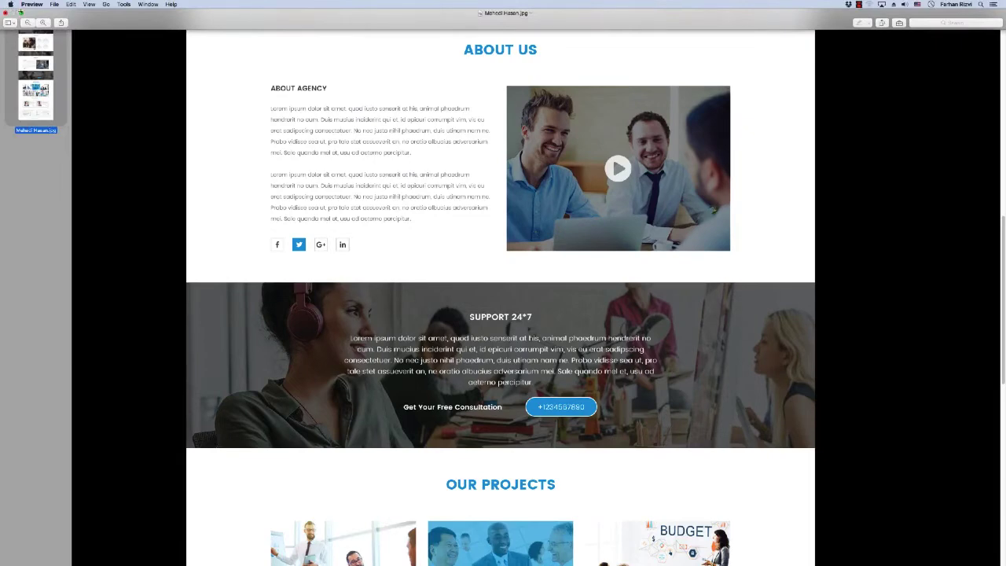
pyautogui.click(22, 13)
pyautogui.click(10, 19)
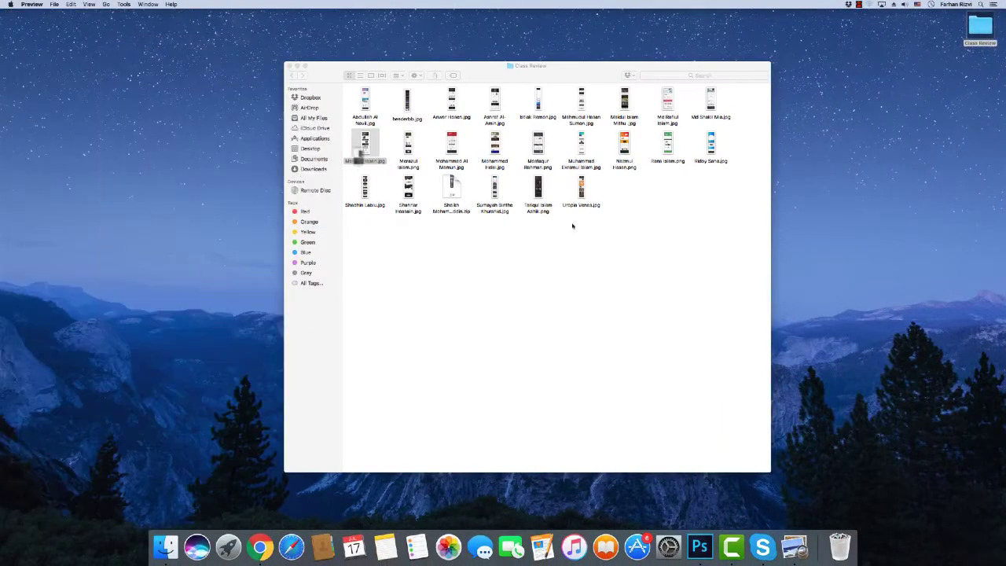
pyautogui.doubleClick(408, 144)
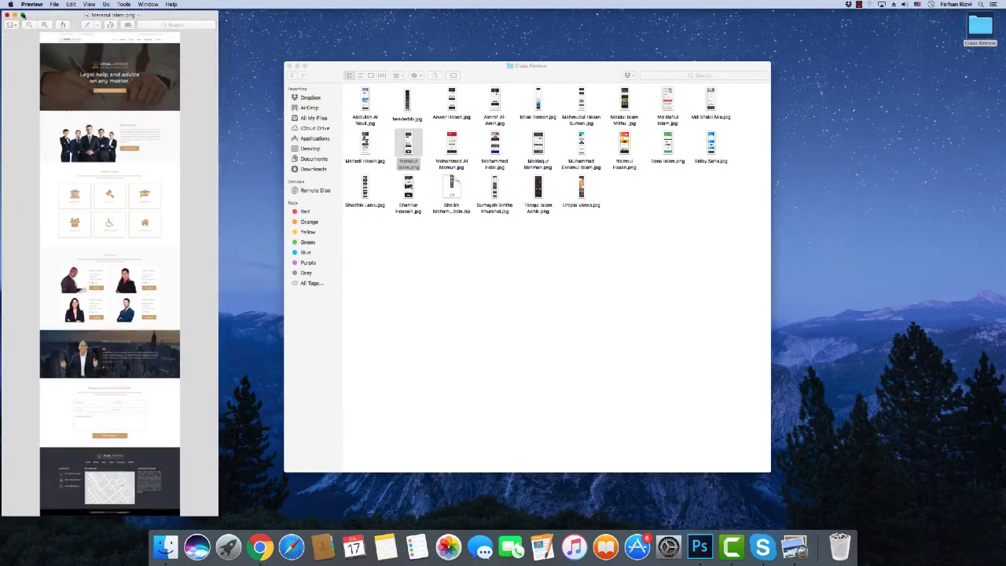
pyautogui.click(23, 15)
# - Survey the enlarged Legal Affairs page from its hero through Practice Areas, attorneys, client testimonial and request form down to the footer
pyautogui.scroll(10, 506, 284)
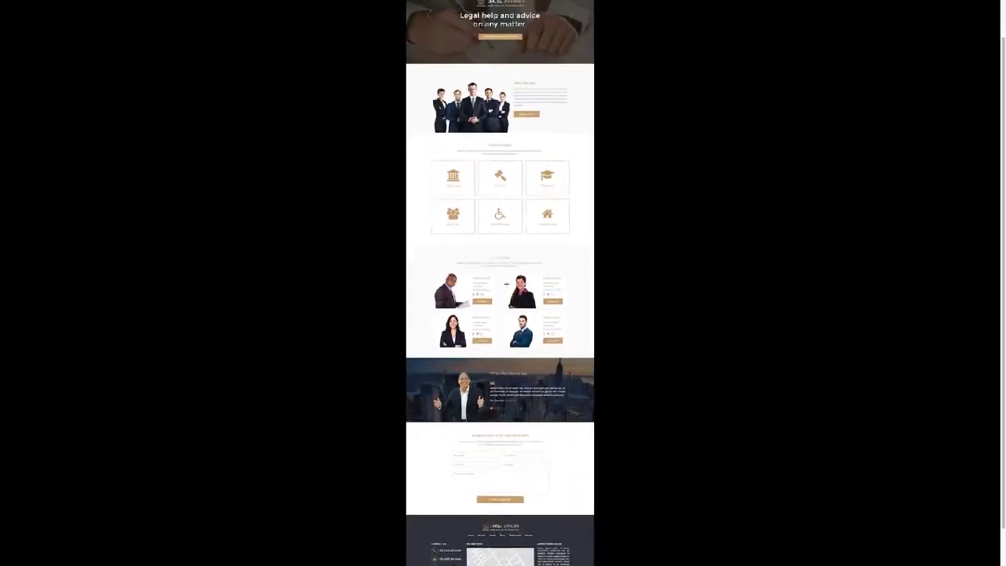
pyautogui.scroll(10, 506, 284)
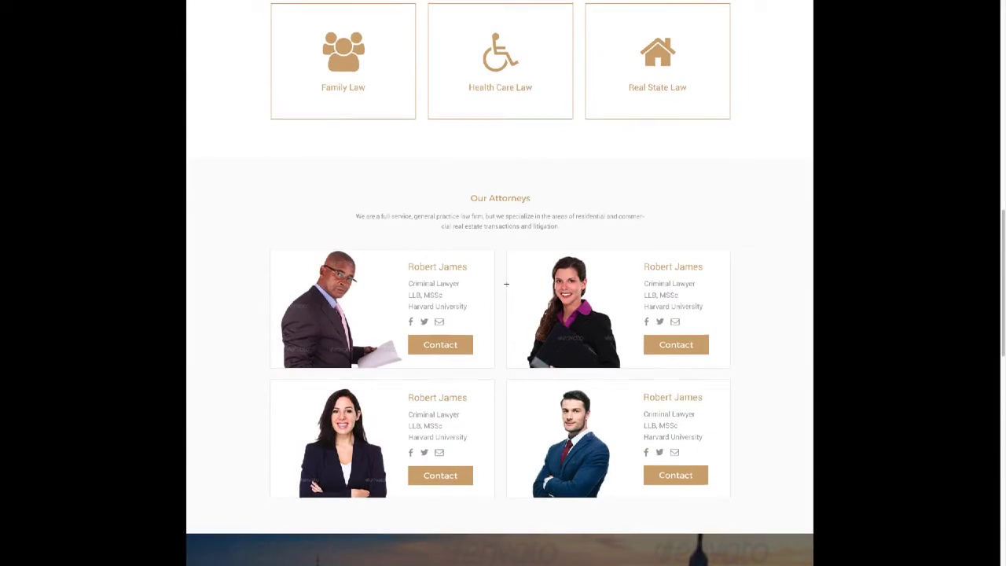
pyautogui.scroll(2, 506, 284)
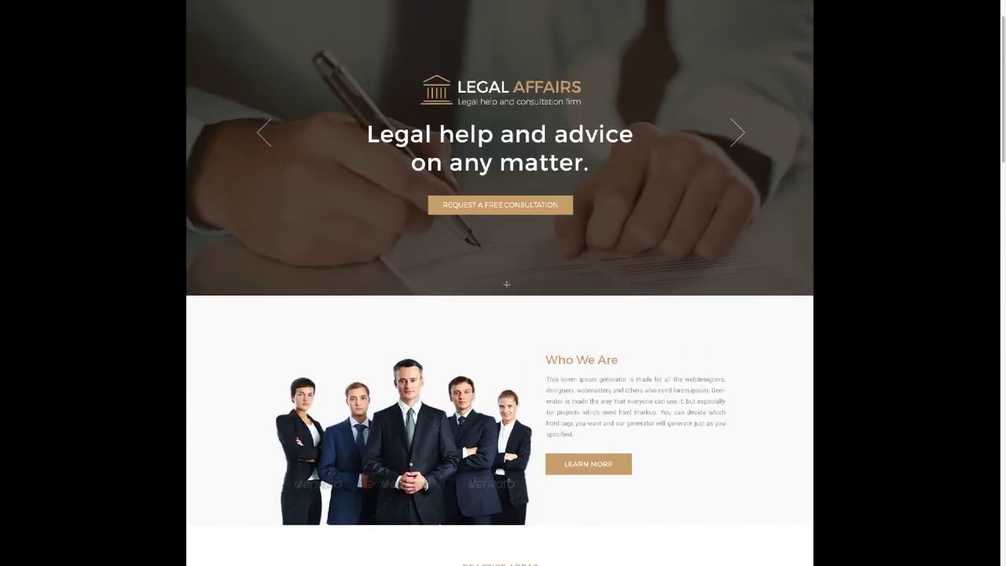
pyautogui.scroll(-5, 495, 236)
pyautogui.scroll(-5, 487, 217)
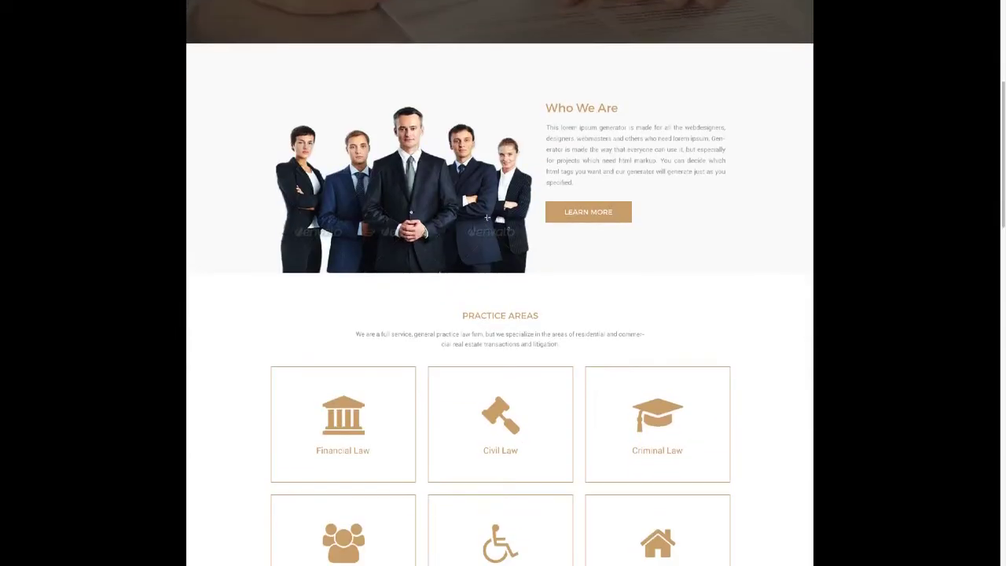
pyautogui.scroll(-6, 487, 217)
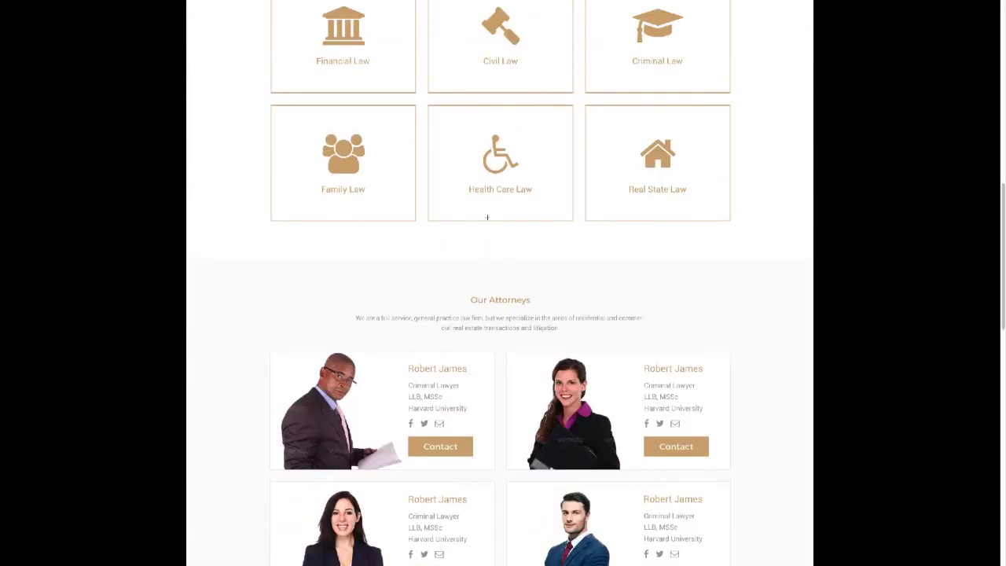
pyautogui.scroll(-5, 487, 217)
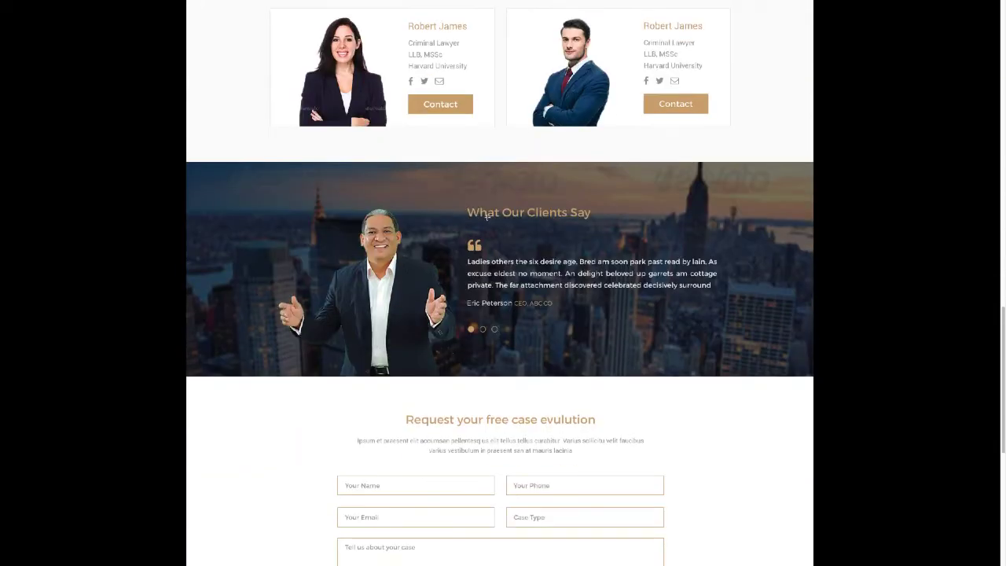
pyautogui.scroll(-2, 488, 217)
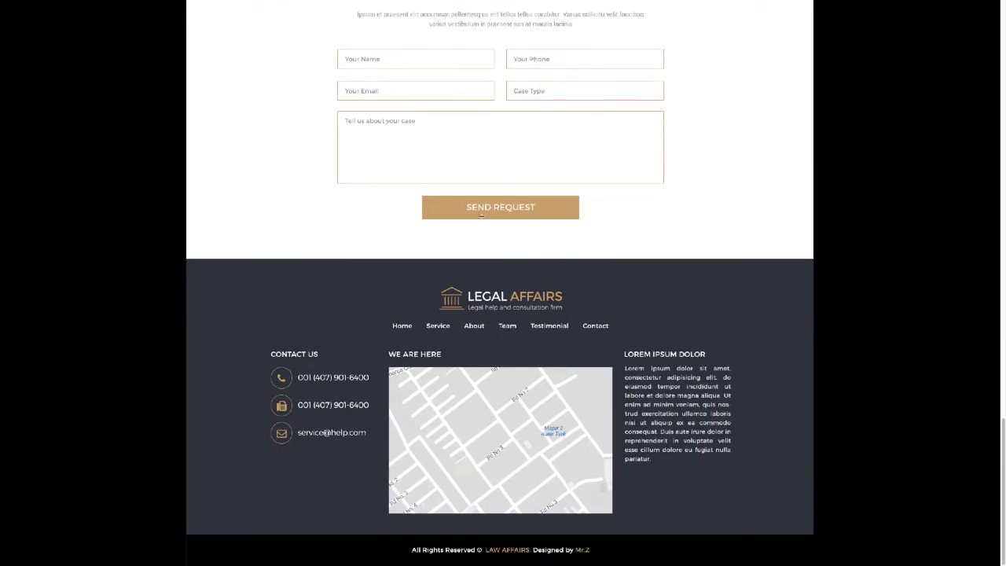
# - Review the page back up to the Legal Affairs hero, mark out its Request a Free Consultation button, and clear the selection
pyautogui.scroll(6, 522, 191)
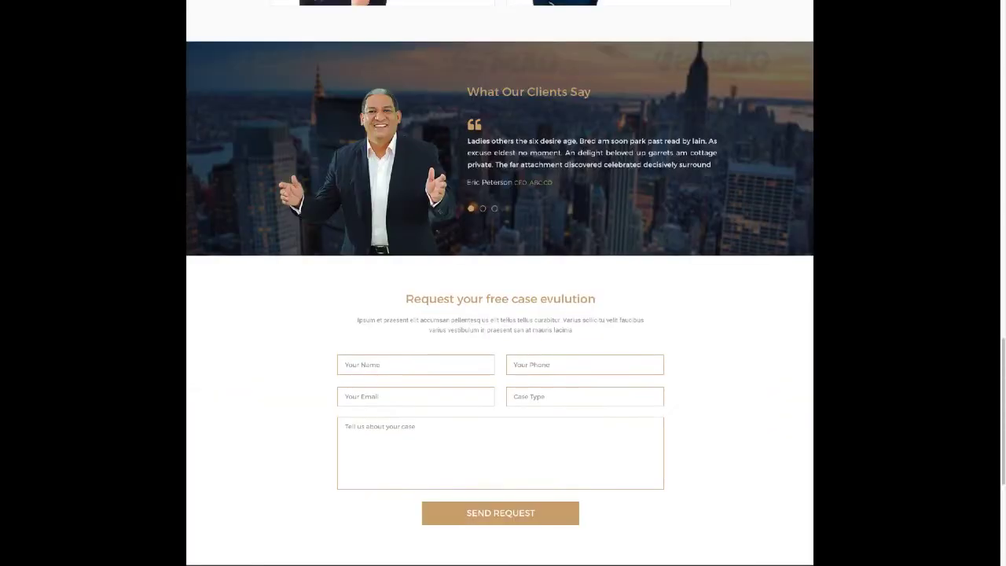
pyautogui.scroll(8, 508, 319)
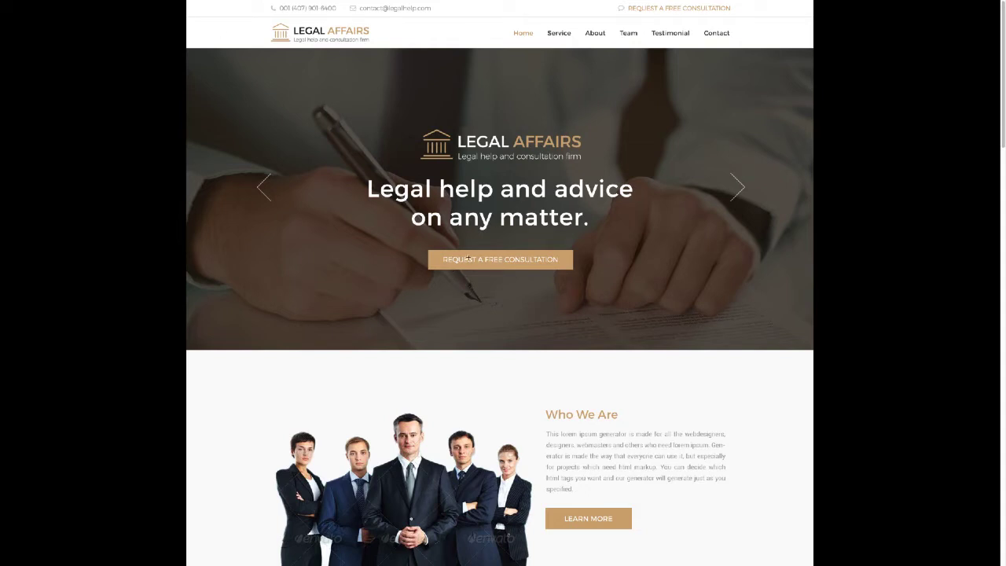
pyautogui.scroll(-1, 470, 252)
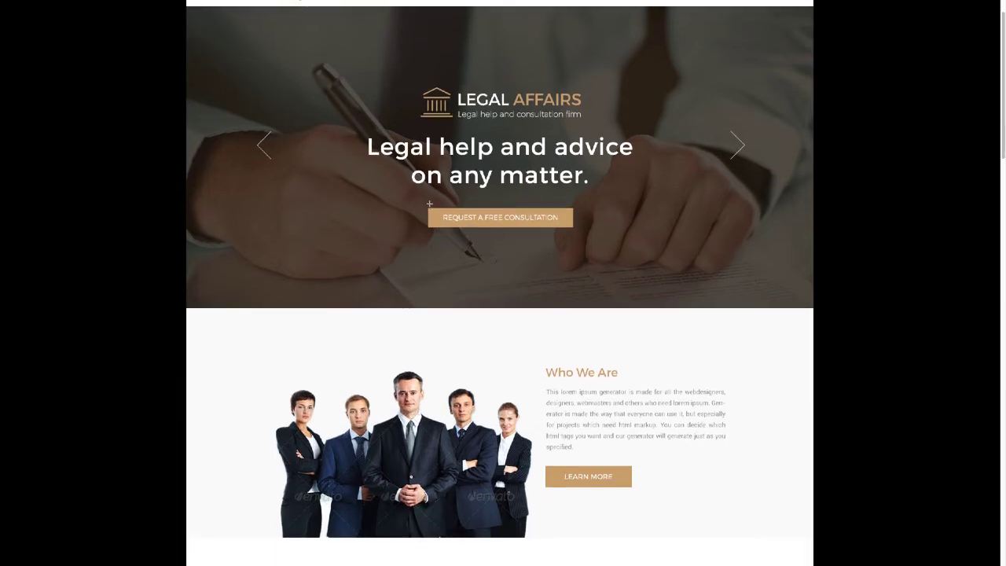
pyautogui.moveTo(426, 204); pyautogui.dragTo(574, 230)
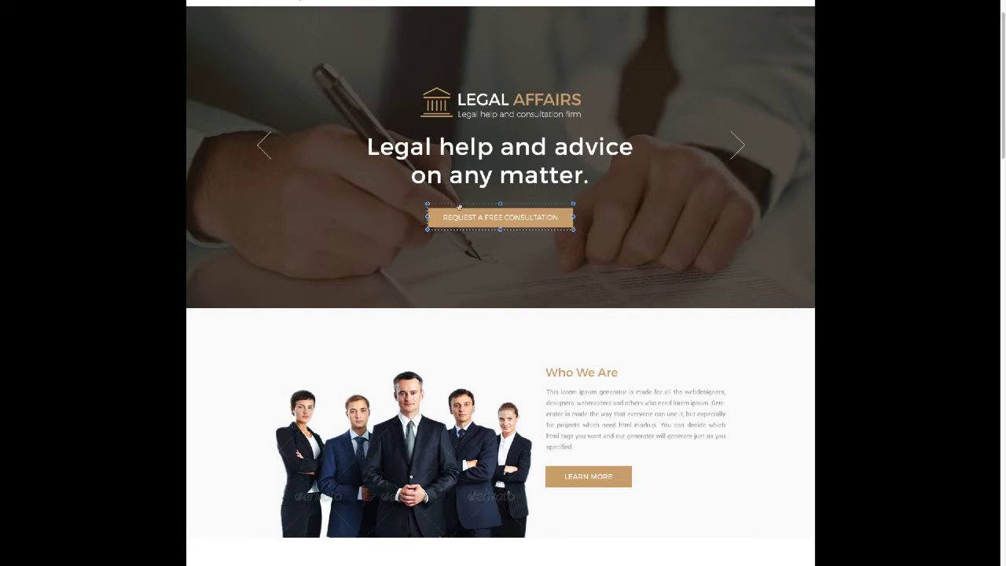
pyautogui.click(460, 234)
# - Inspect the Who We Are section, marking out the team photo and clearing the selection
pyautogui.scroll(-3, 549, 258)
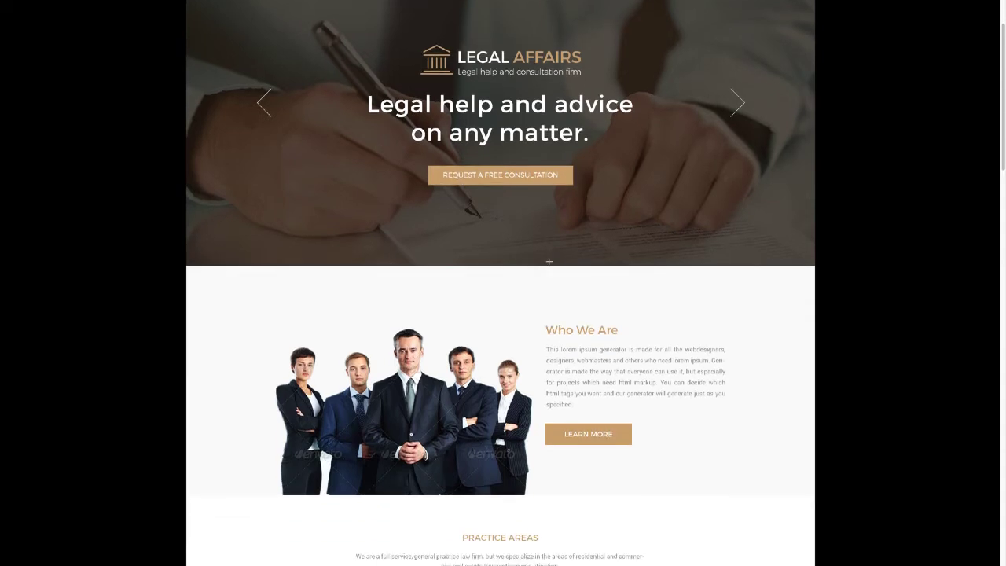
pyautogui.moveTo(284, 201); pyautogui.dragTo(532, 348)
pyautogui.click(533, 362)
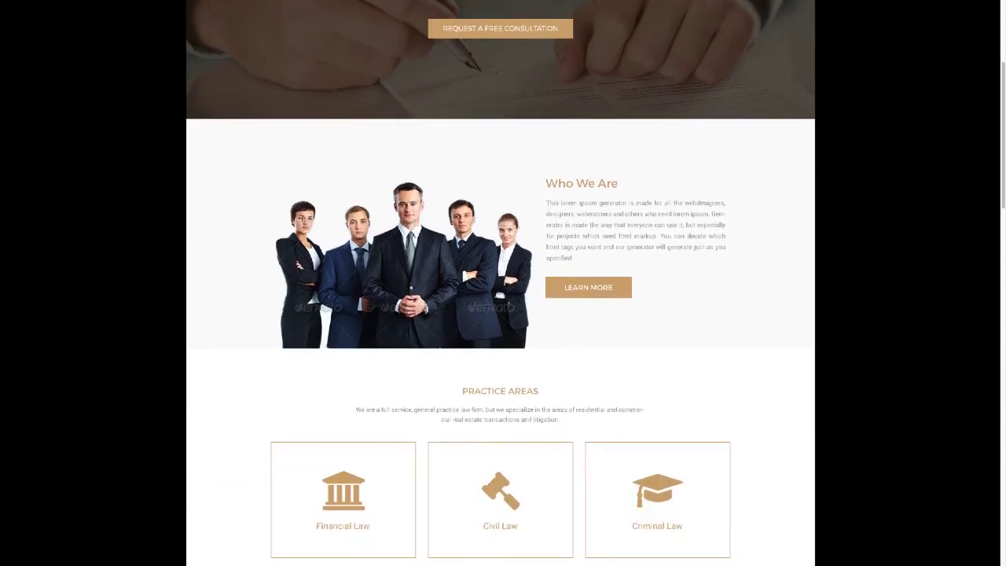
# - Mark out the group photo beside the Who We Are text with rectangular selections to examine its size and placement
pyautogui.moveTo(280, 188); pyautogui.dragTo(529, 348)
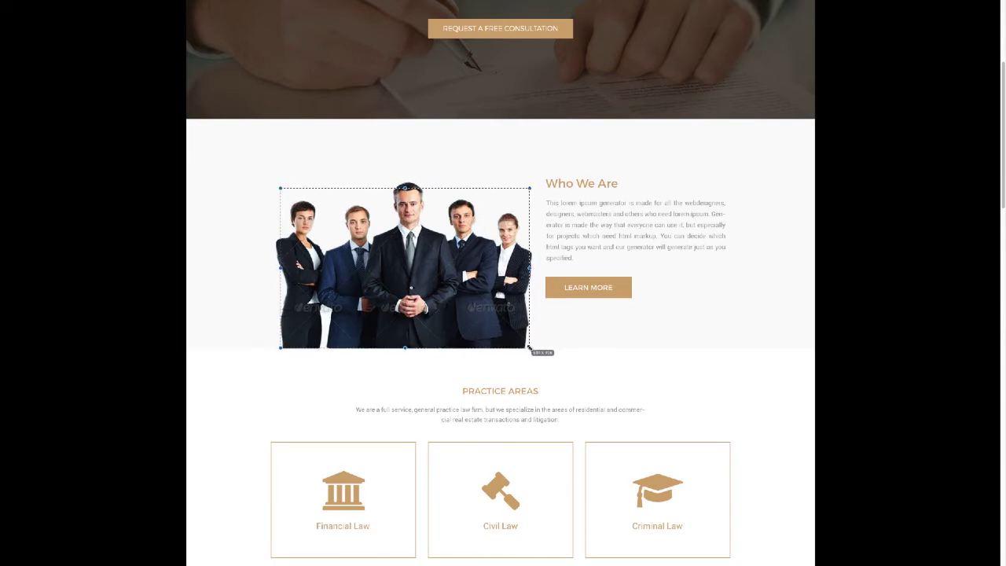
pyautogui.click(276, 170)
pyautogui.moveTo(269, 158); pyautogui.dragTo(525, 337)
pyautogui.moveTo(533, 345); pyautogui.dragTo(533, 350)
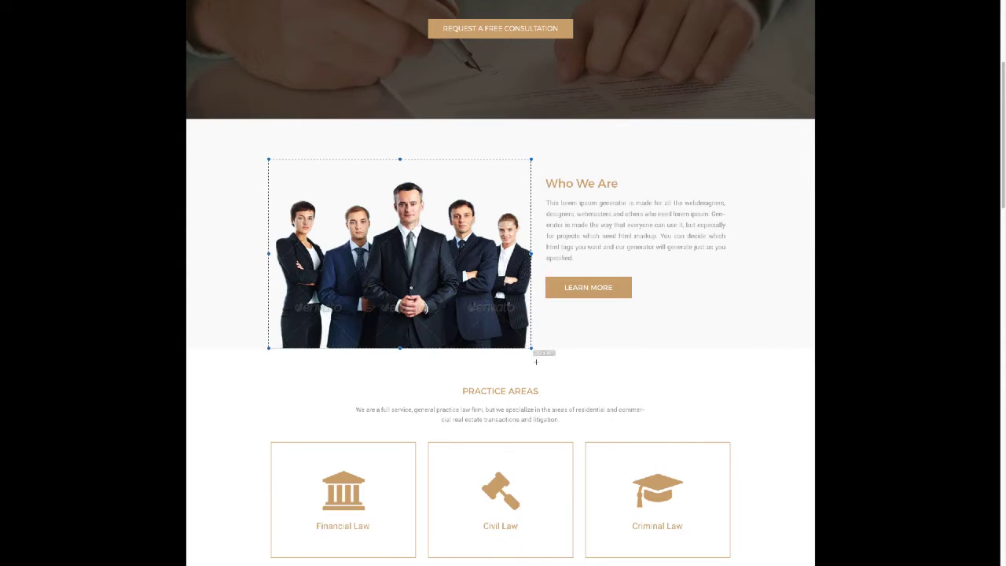
pyautogui.press('Escape')
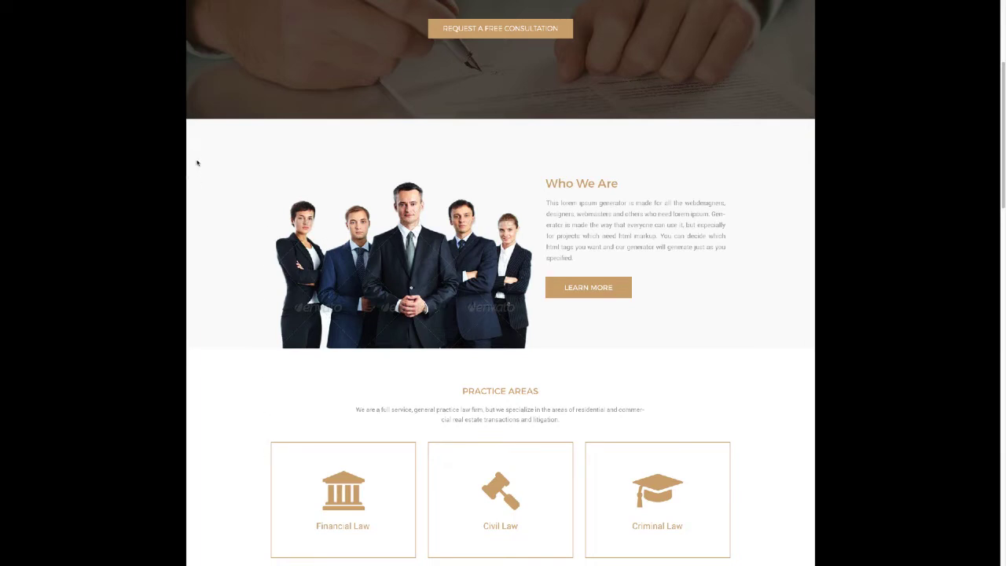
pyautogui.moveTo(209, 157); pyautogui.dragTo(511, 349)
pyautogui.press('Escape')
pyautogui.scroll(-1, 541, 428)
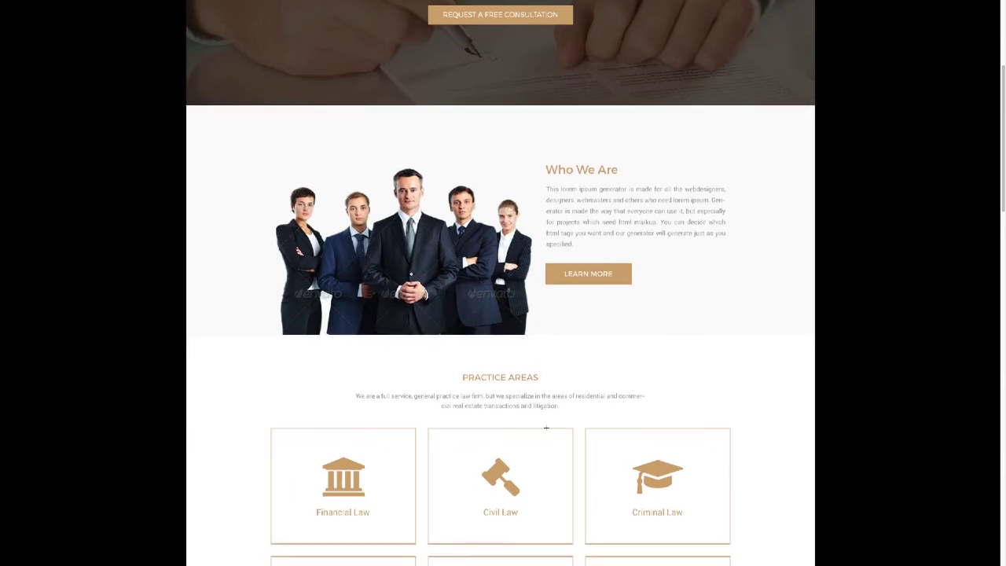
# - Examine the hero banner, the Practice Areas cards and the Our Attorneys section of the law firm page
pyautogui.scroll(5, 546, 422)
pyautogui.scroll(-4, 541, 440)
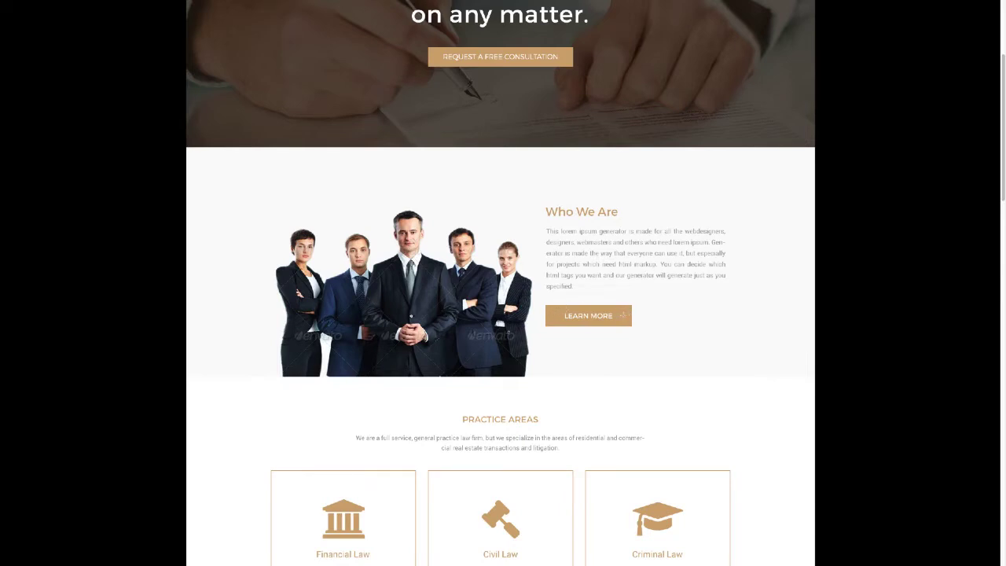
pyautogui.scroll(-3, 587, 348)
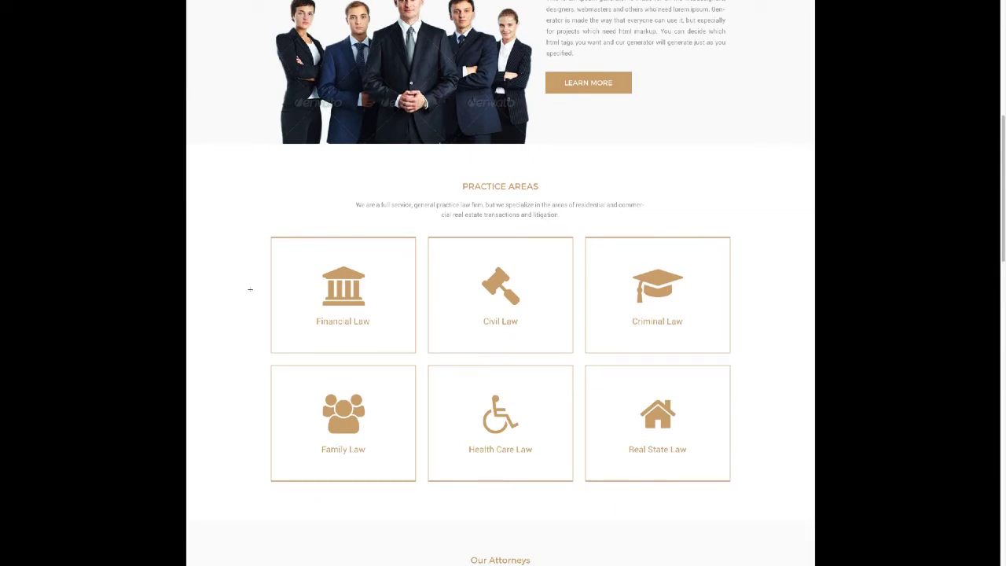
pyautogui.scroll(-2, 480, 412)
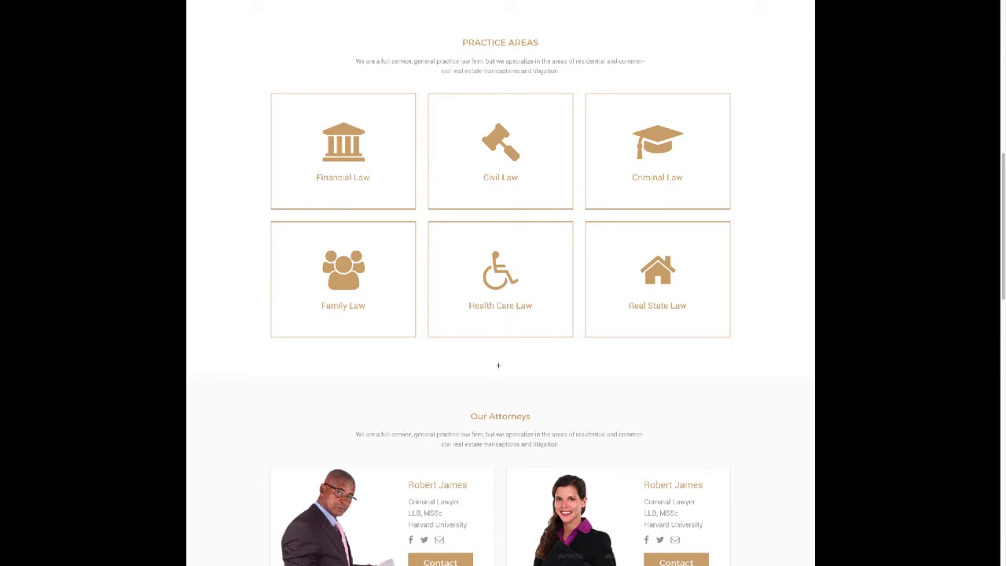
pyautogui.scroll(-3, 499, 365)
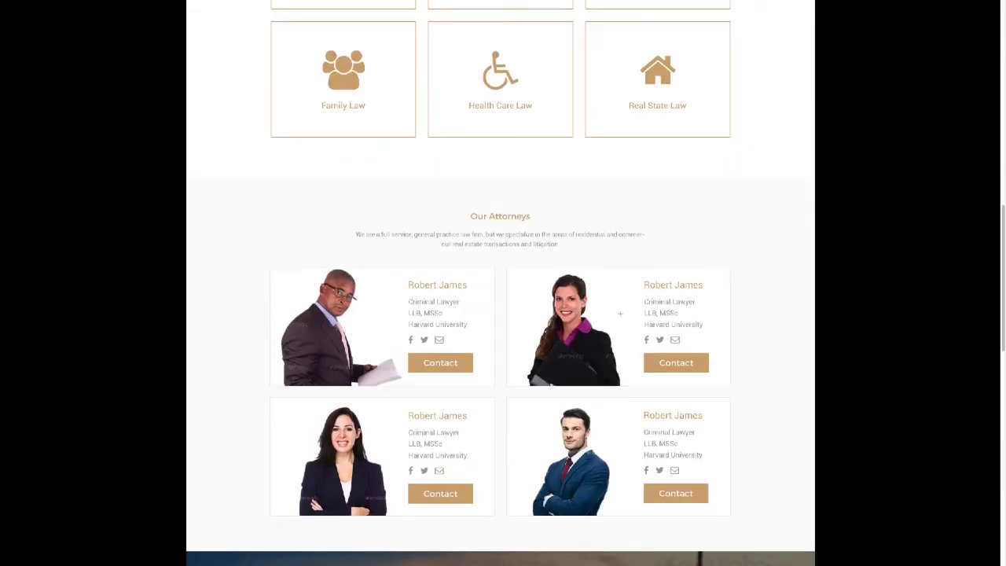
pyautogui.scroll(-5, 324, 316)
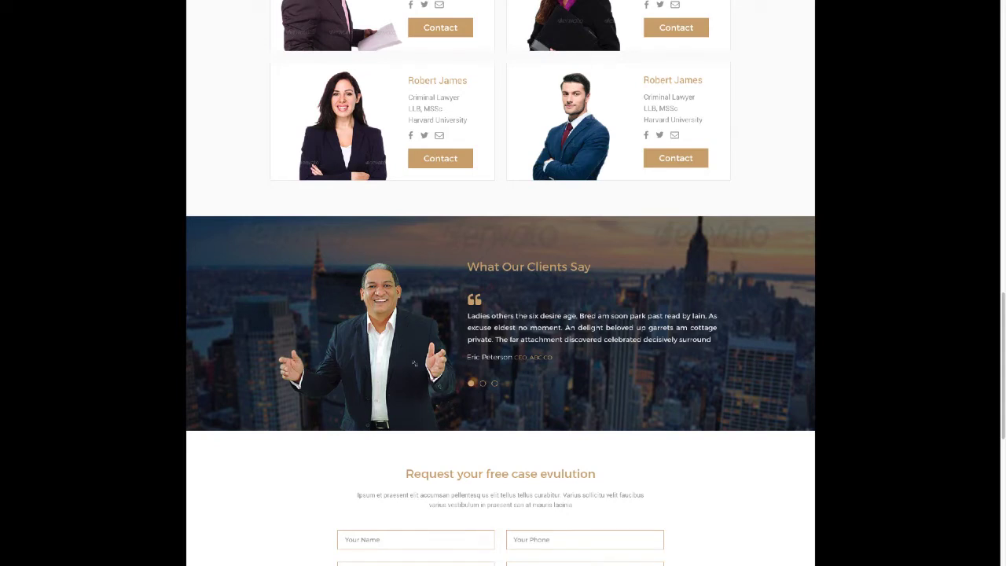
# - Outline the man's photo in the What Our Clients Say section with rectangular selections, then clear the selection
pyautogui.moveTo(328, 267); pyautogui.dragTo(452, 414)
pyautogui.moveTo(308, 254); pyautogui.dragTo(476, 431)
pyautogui.moveTo(299, 249); pyautogui.dragTo(454, 430)
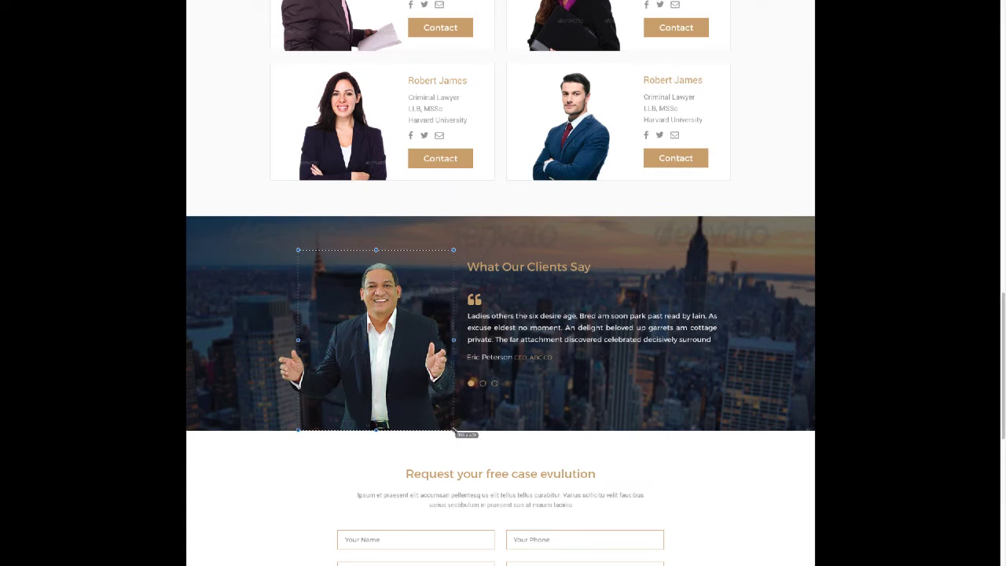
pyautogui.click(272, 262)
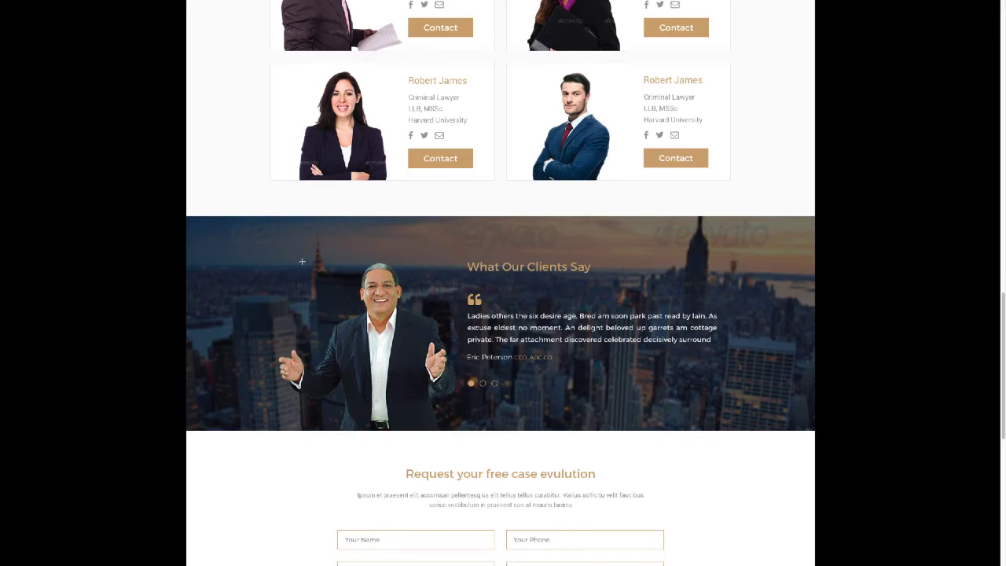
pyautogui.moveTo(301, 257); pyautogui.dragTo(414, 390)
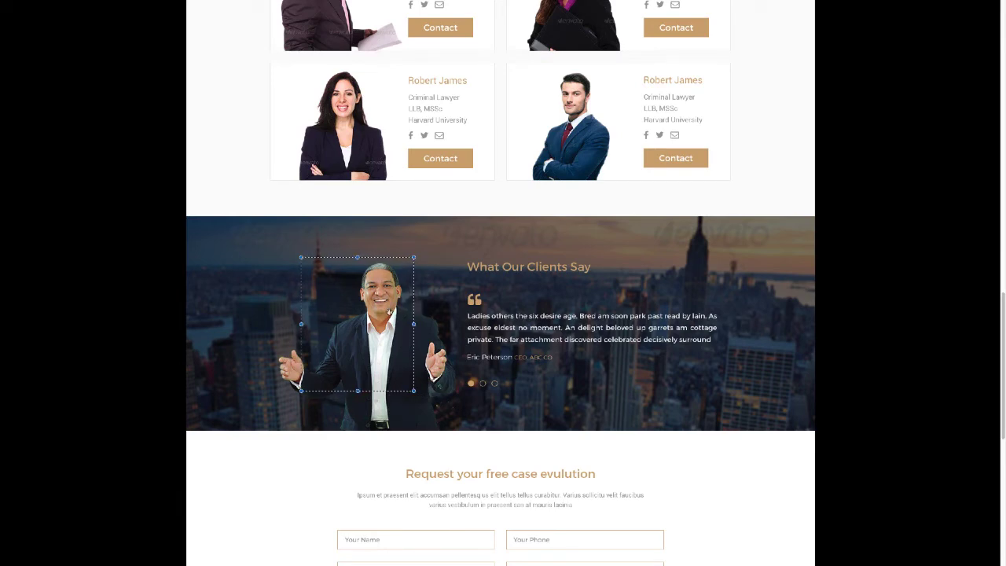
pyautogui.click(576, 390)
# - Examine the case request form and outline the footer's map and the Lorem Ipsum Dolor column
pyautogui.scroll(-1, 575, 390)
pyautogui.scroll(-4, 575, 388)
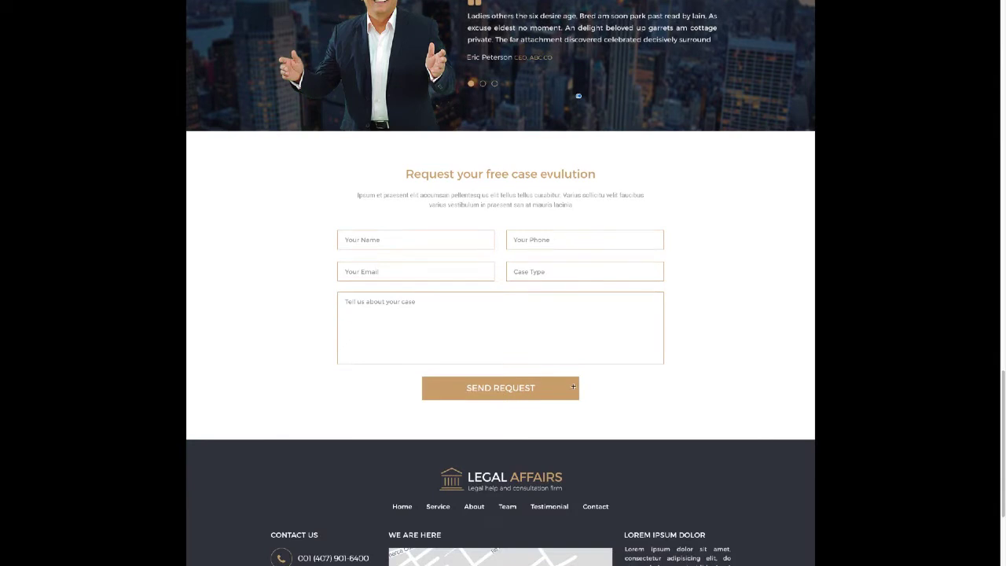
pyautogui.scroll(-2, 635, 352)
pyautogui.scroll(1, 639, 352)
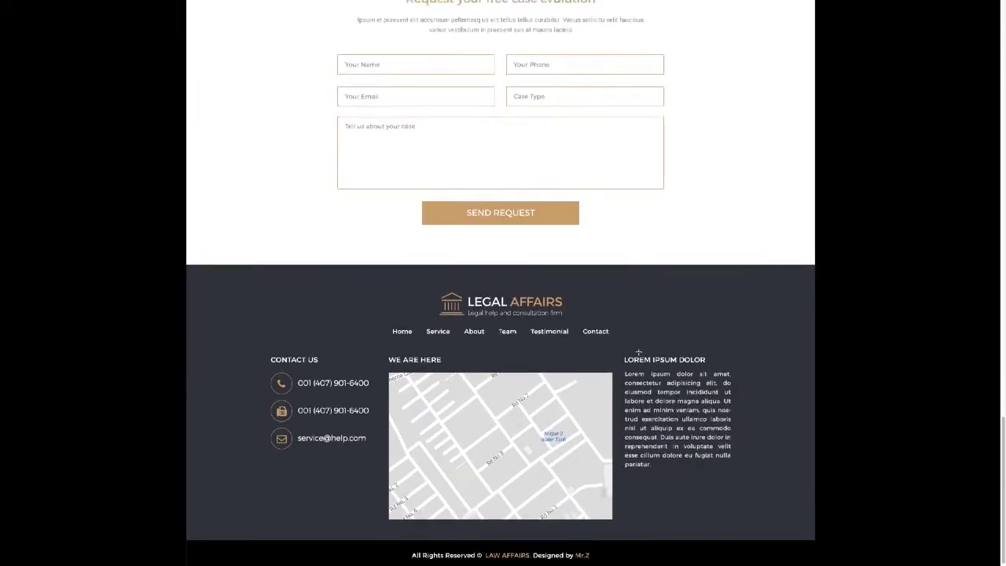
pyautogui.scroll(-1, 639, 352)
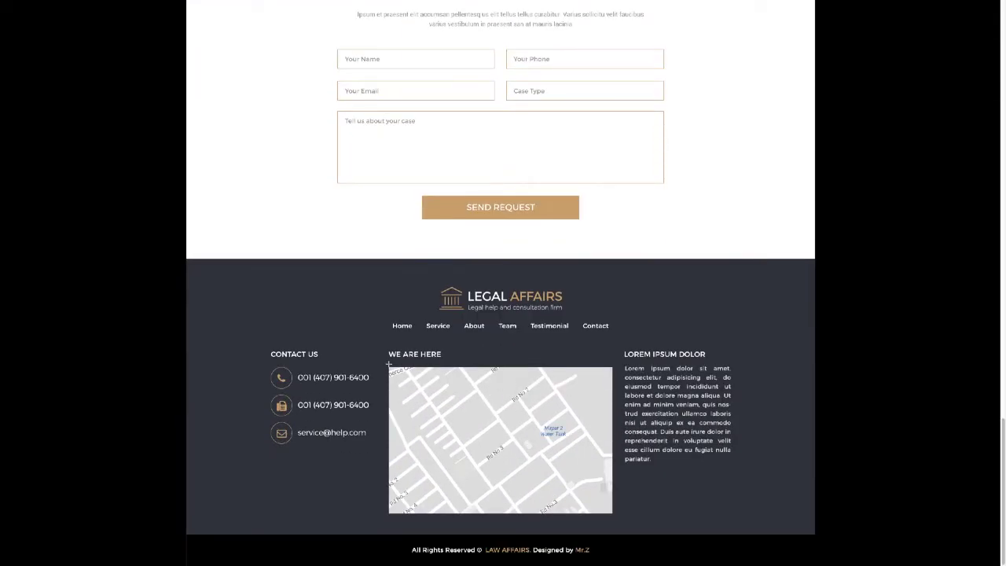
pyautogui.moveTo(389, 367); pyautogui.dragTo(612, 468)
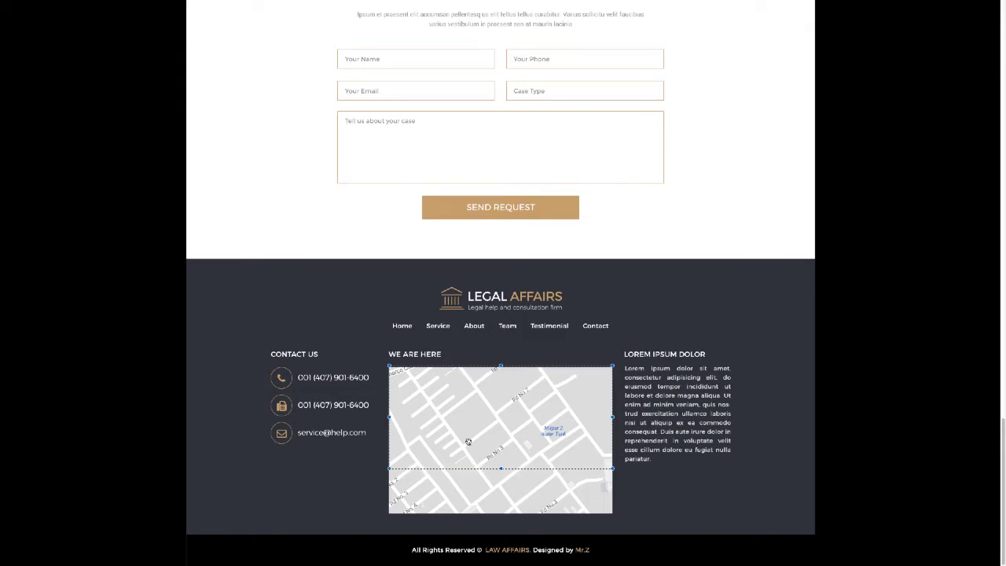
pyautogui.scroll(3, 485, 418)
pyautogui.scroll(-3, 484, 417)
pyautogui.moveTo(626, 350); pyautogui.dragTo(742, 465)
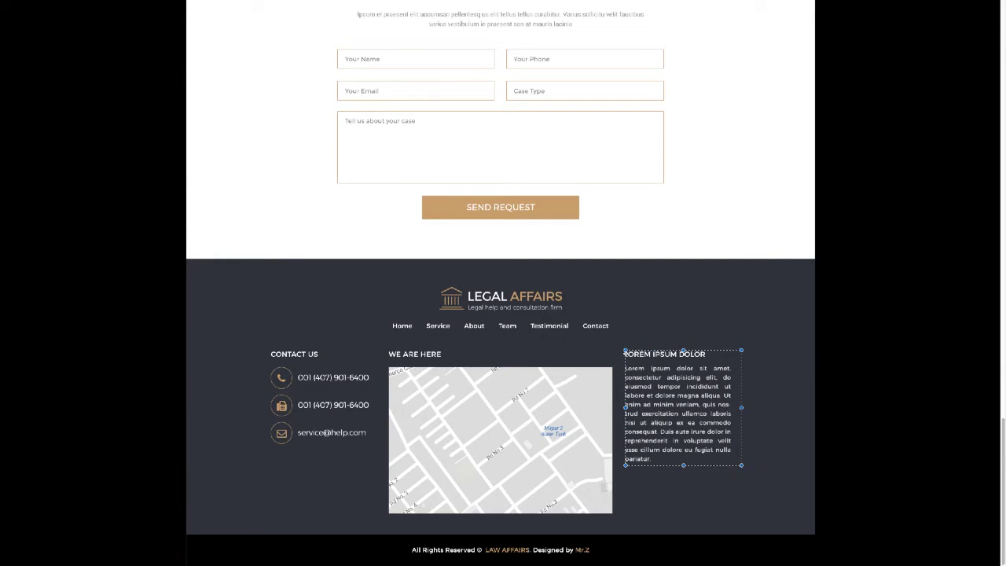
pyautogui.click(623, 348)
pyautogui.scroll(2, 556, 317)
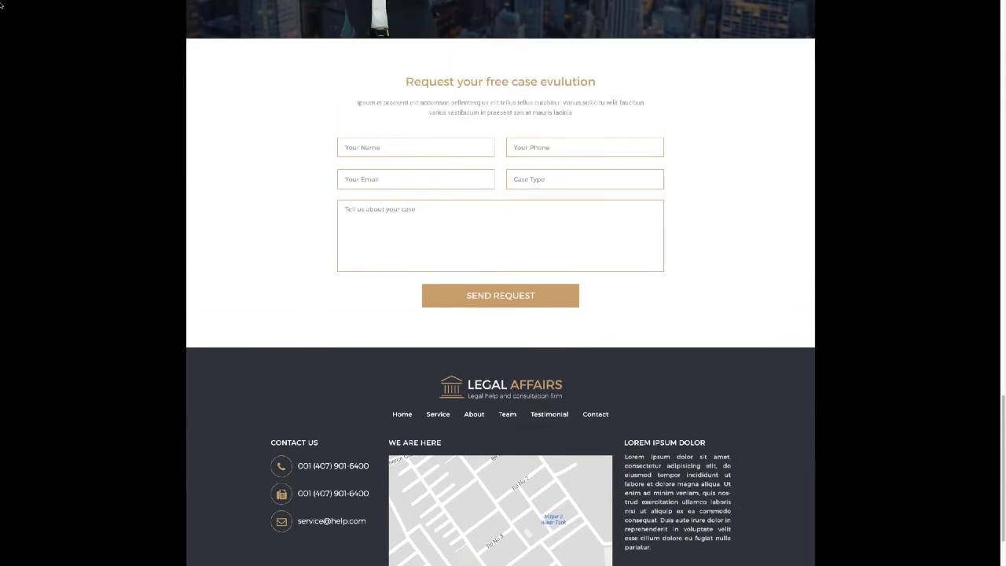
# - Close the law firm design and open the red iPhone 7 page image from the Class Review folder in full screen
pyautogui.click(7, 14)
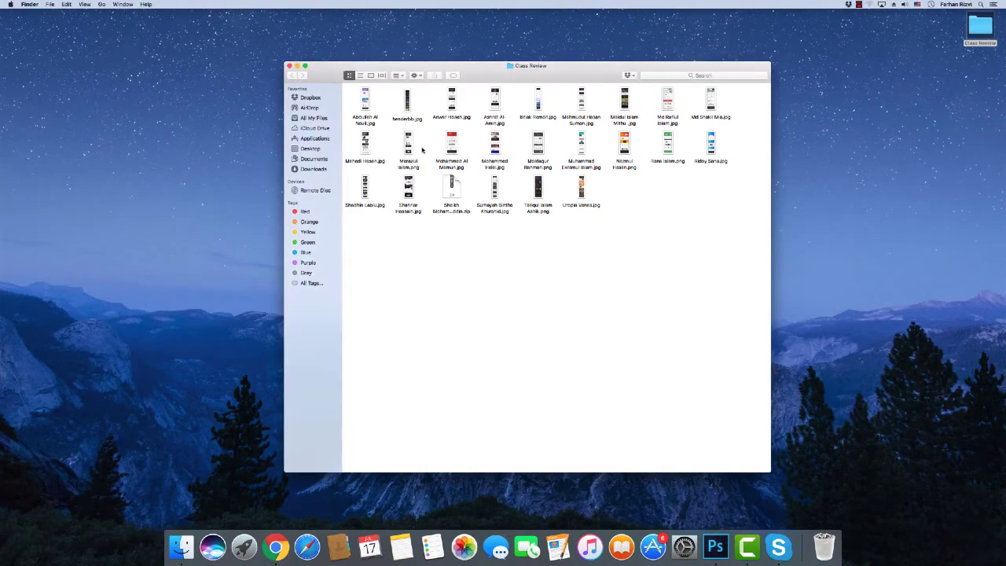
pyautogui.doubleClick(451, 142)
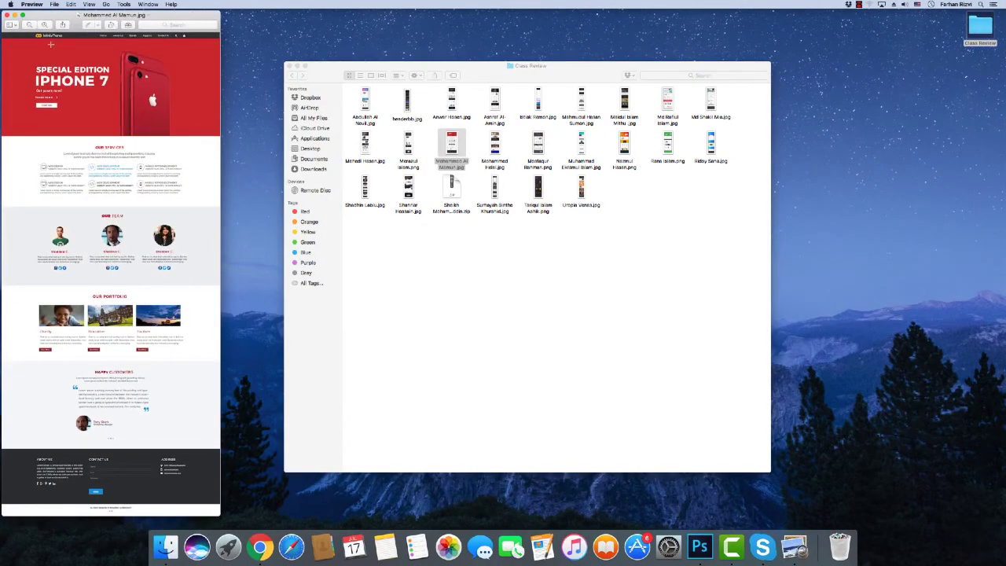
pyautogui.click(23, 15)
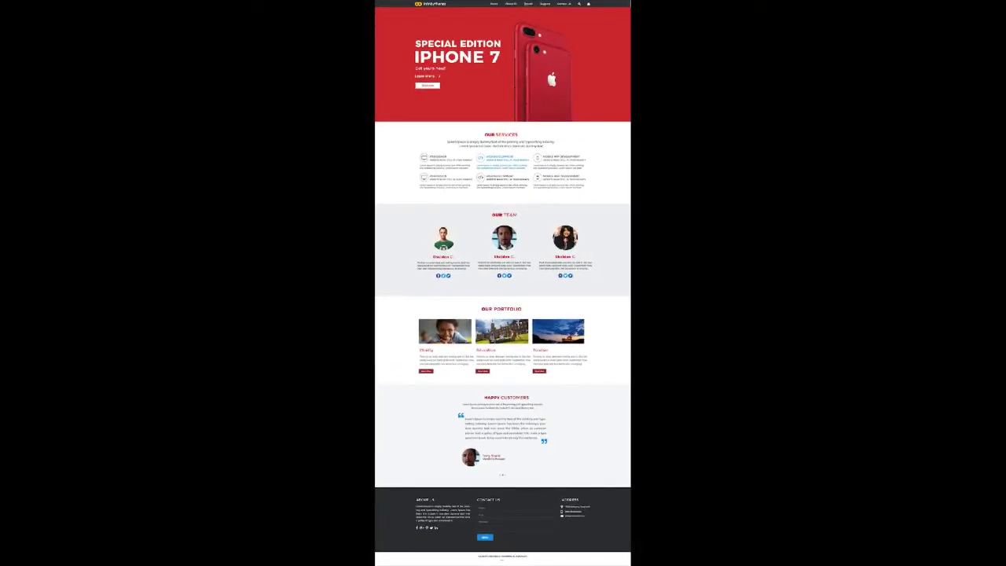
# - Look over the whole InfinityPhones page, from the header and hero banner down to the lower sections and back
pyautogui.scroll(5, 518, 322)
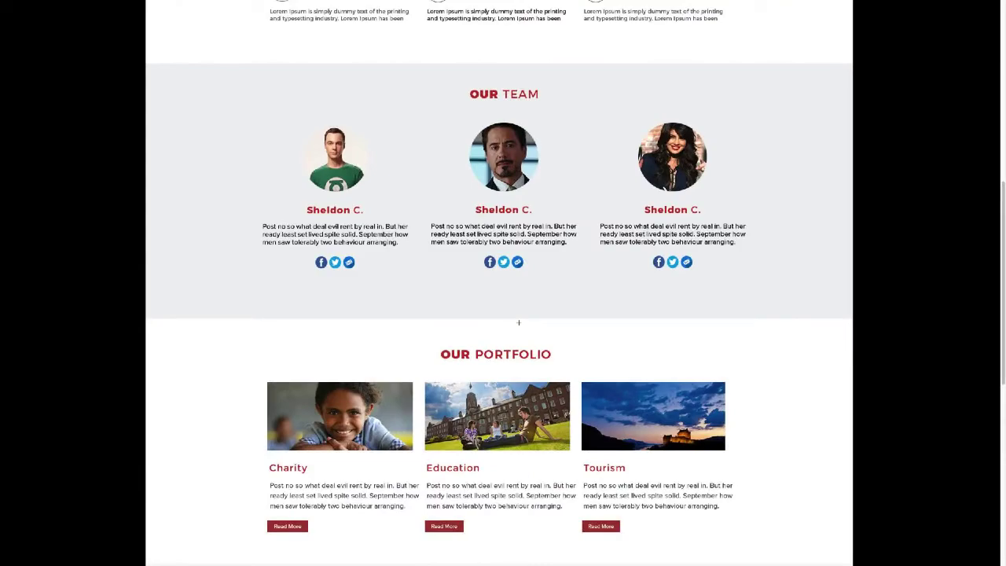
pyautogui.scroll(10, 519, 323)
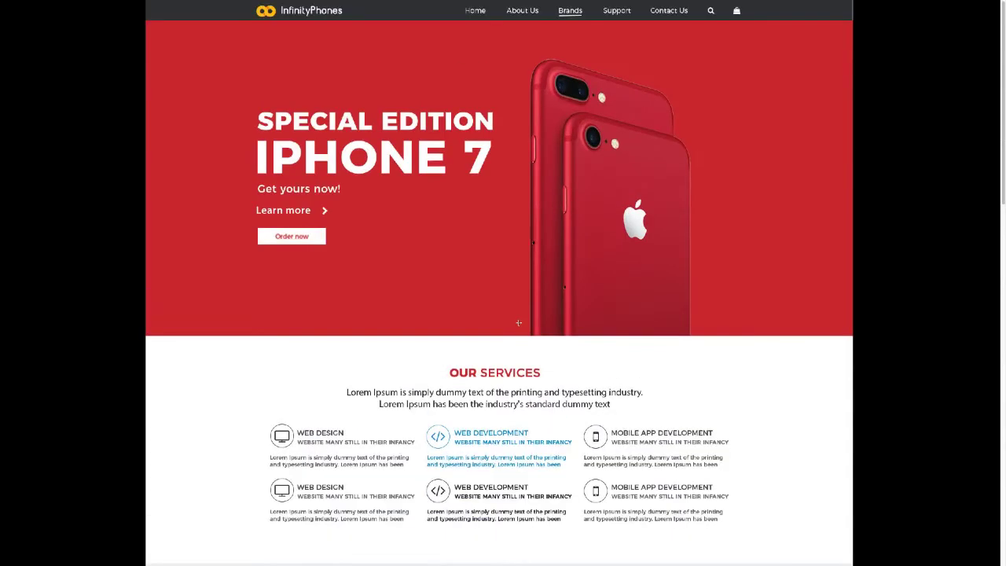
pyautogui.scroll(-15, 519, 322)
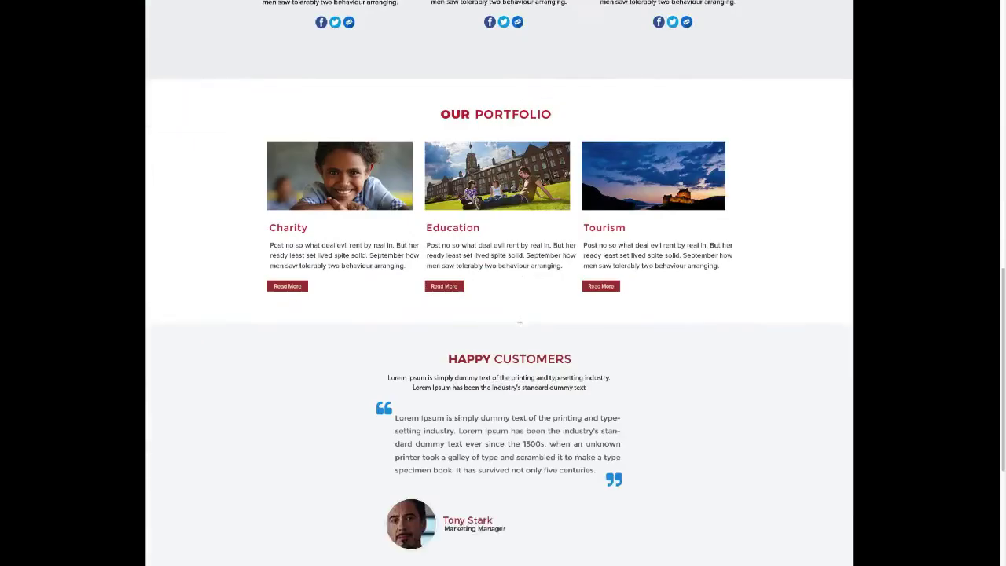
pyautogui.scroll(-6, 519, 322)
pyautogui.scroll(8, 521, 325)
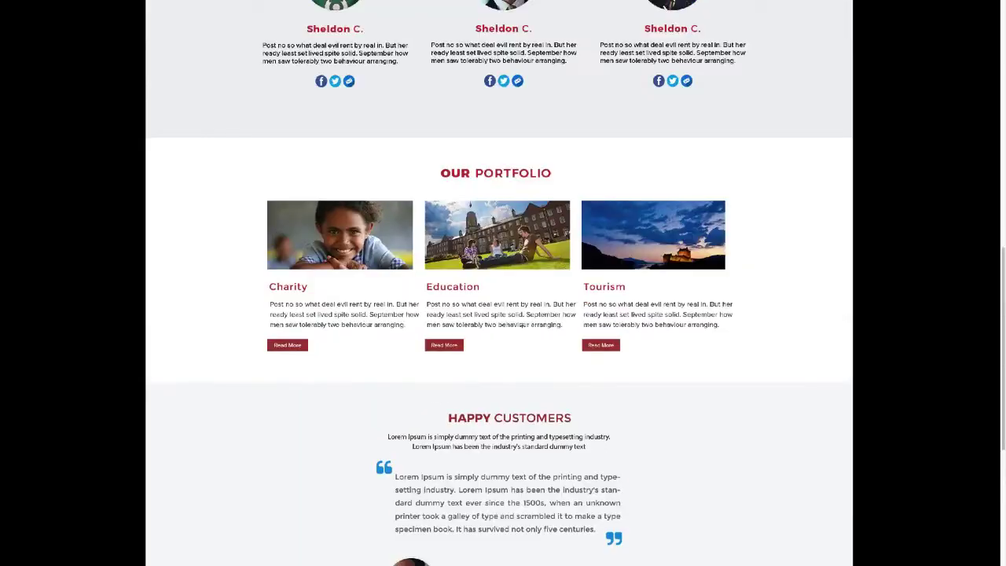
pyautogui.scroll(3, 522, 324)
pyautogui.scroll(7, 521, 325)
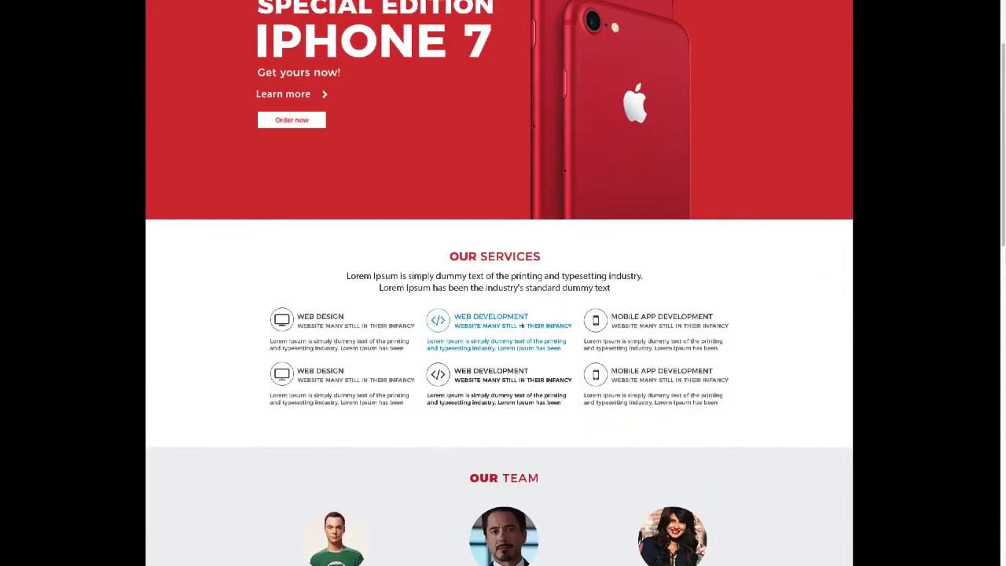
pyautogui.scroll(2, 520, 325)
pyautogui.scroll(-8, 520, 326)
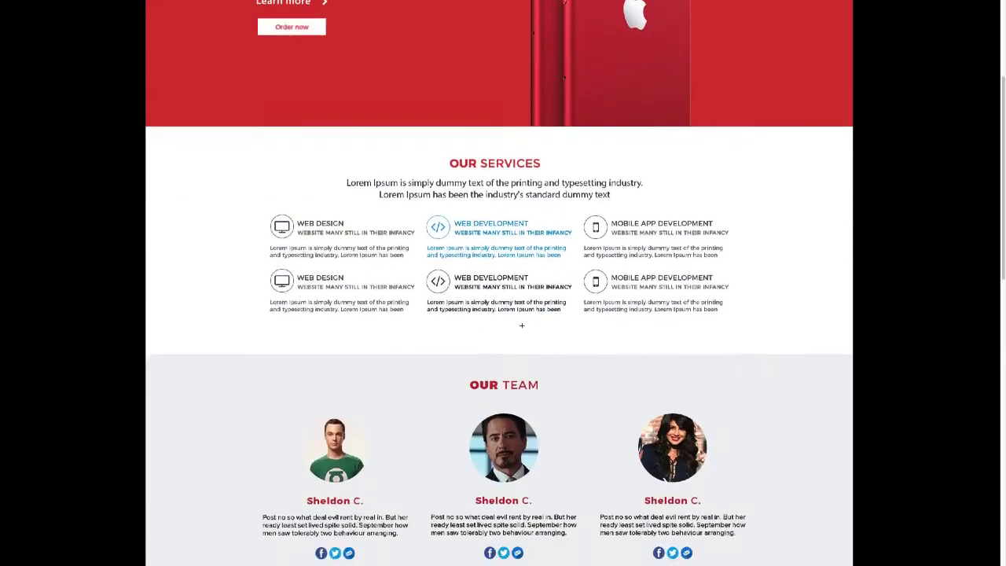
pyautogui.scroll(-5, 519, 324)
pyautogui.scroll(6, 521, 324)
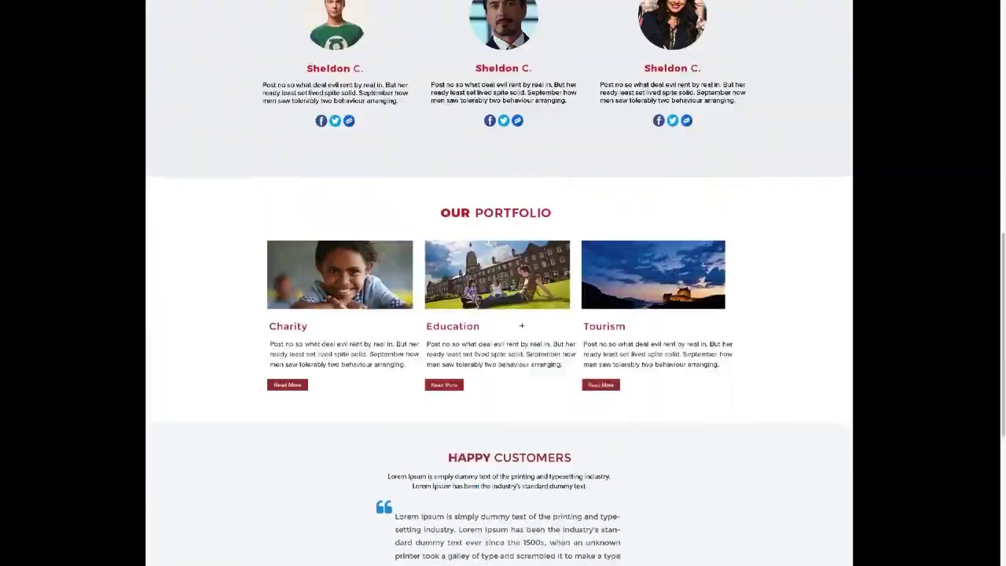
pyautogui.scroll(8, 522, 324)
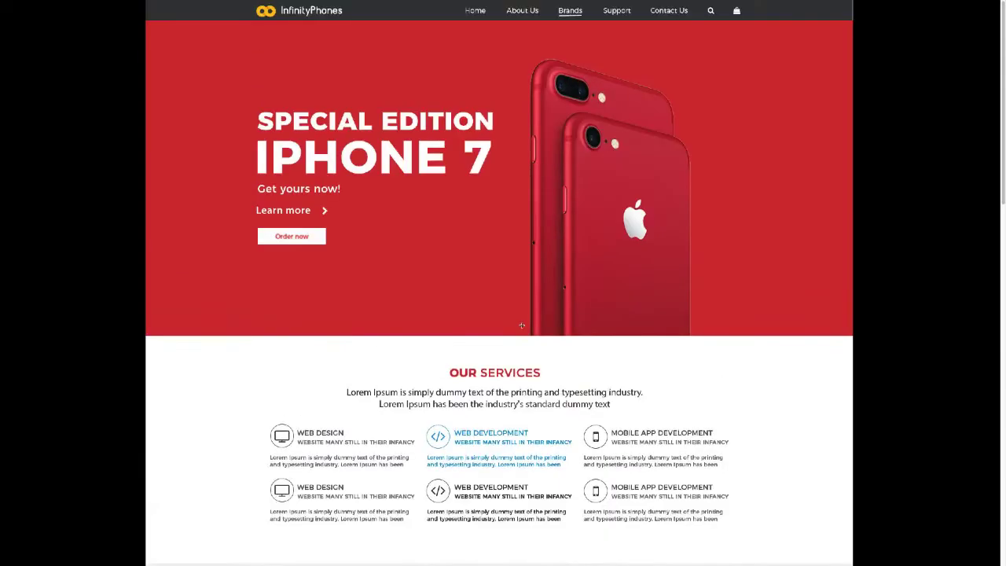
pyautogui.scroll(-3, 521, 324)
pyautogui.scroll(-8, 521, 324)
pyautogui.scroll(8, 521, 325)
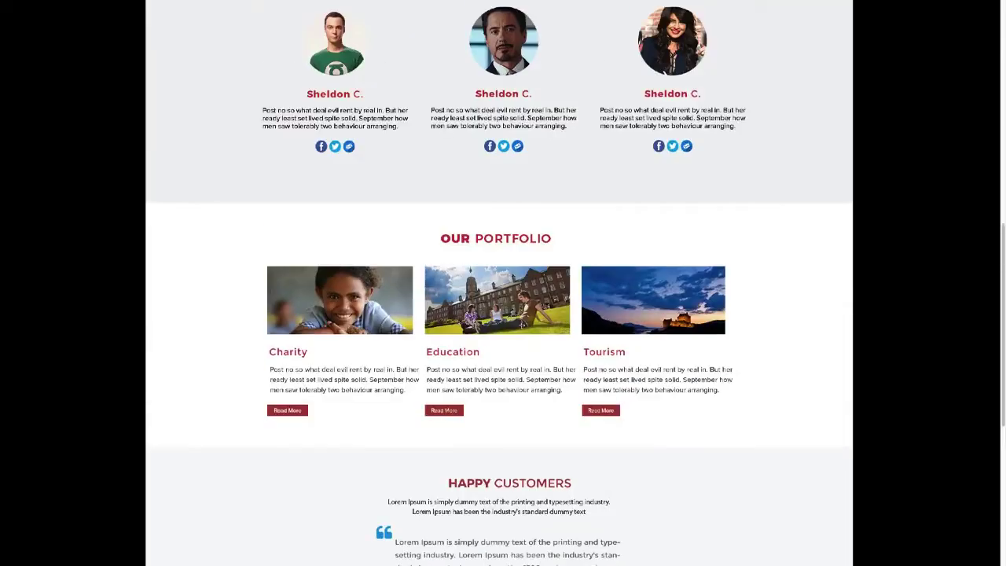
pyautogui.scroll(3, 521, 325)
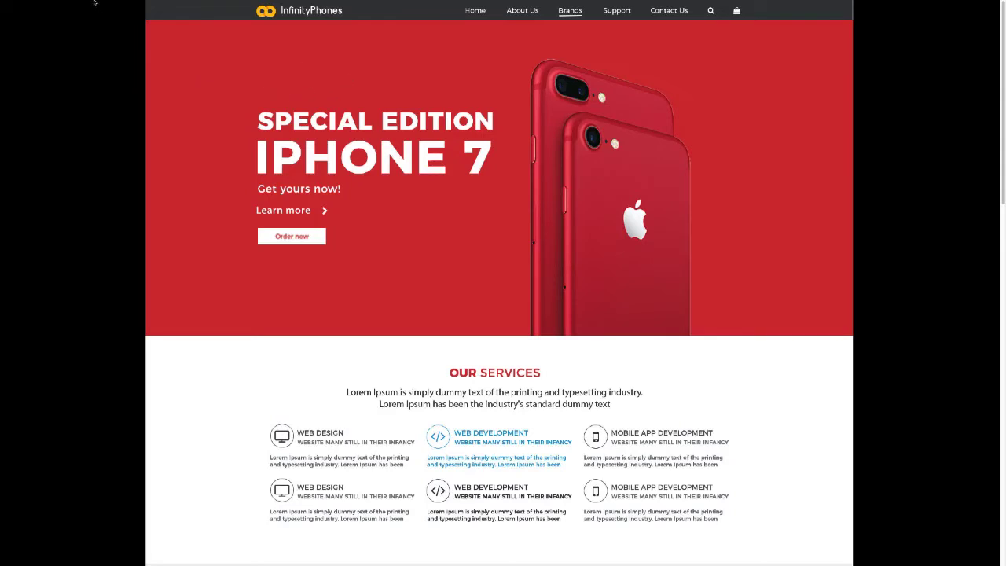
# - Mark out the header bar's height, the underlined Brands item and the left edge of the hero text
pyautogui.moveTo(254, 9)
pyautogui.moveTo(198, 2); pyautogui.dragTo(211, 26)
pyautogui.moveTo(562, 15); pyautogui.dragTo(588, 33)
pyautogui.moveTo(259, 109); pyautogui.dragTo(277, 256)
pyautogui.click(201, 204)
# - Outline the Order now button in the hero banner to check its size and spacing
pyautogui.moveTo(249, 228); pyautogui.dragTo(341, 245)
pyautogui.press('Return')
pyautogui.moveTo(259, 226); pyautogui.dragTo(325, 246)
pyautogui.click(327, 255)
pyautogui.moveTo(254, 226); pyautogui.dragTo(335, 246)
# - Outline the Our Services heading and its two-line intro text, then view the service items and the Our Team section
pyautogui.scroll(-3, 463, 235)
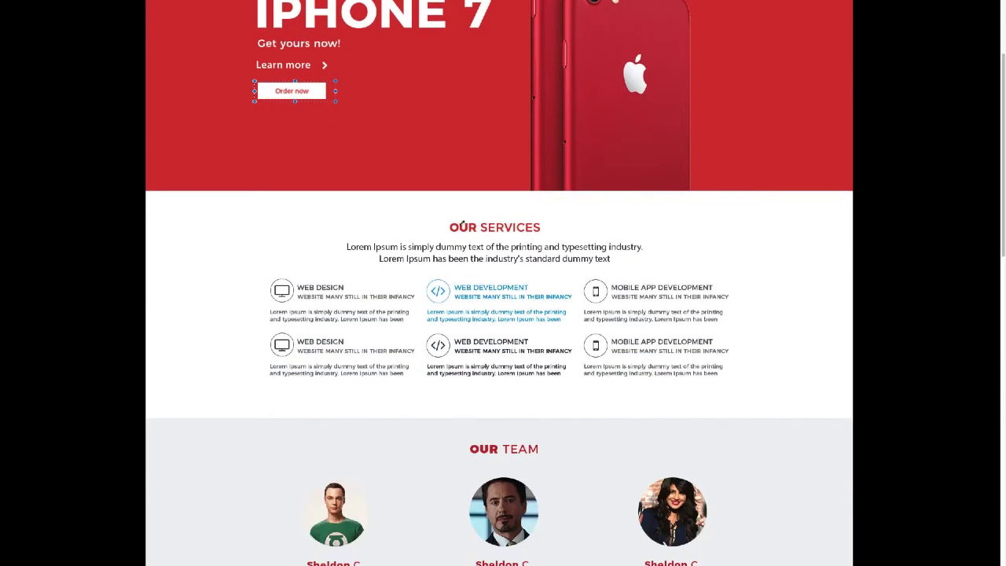
pyautogui.moveTo(450, 222); pyautogui.dragTo(629, 261)
pyautogui.click(658, 270)
pyautogui.moveTo(340, 242); pyautogui.dragTo(635, 262)
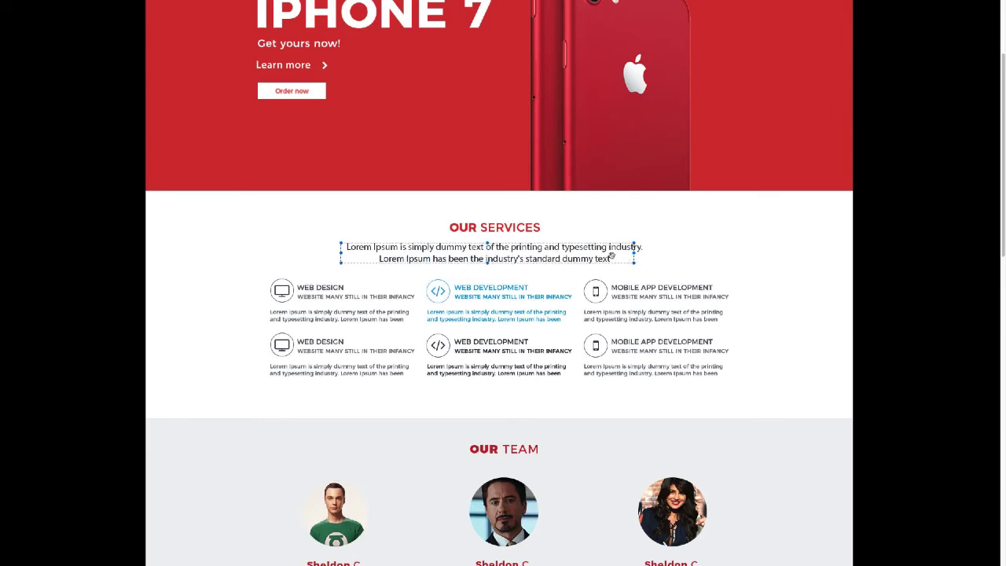
pyautogui.click(679, 264)
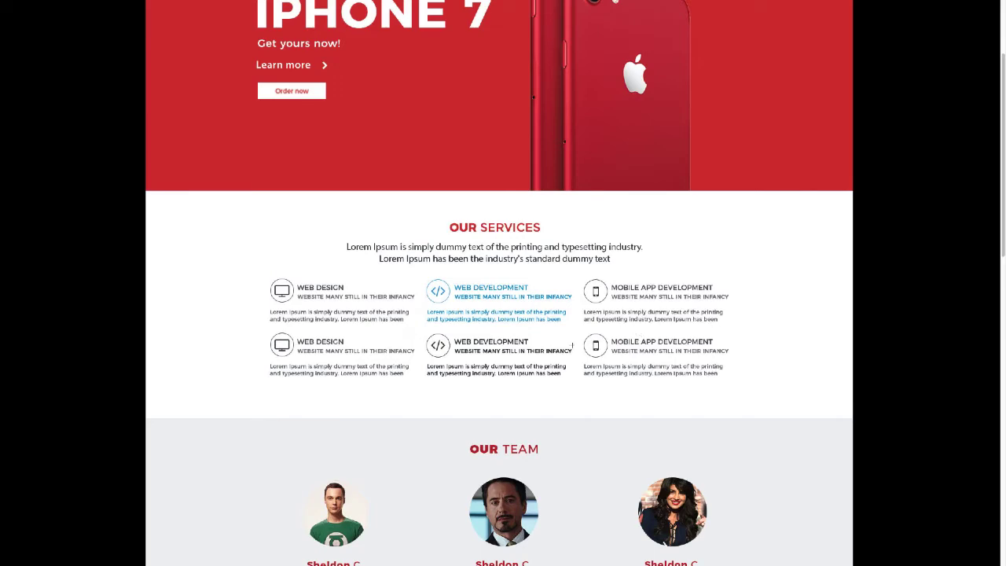
pyautogui.scroll(-4, 558, 320)
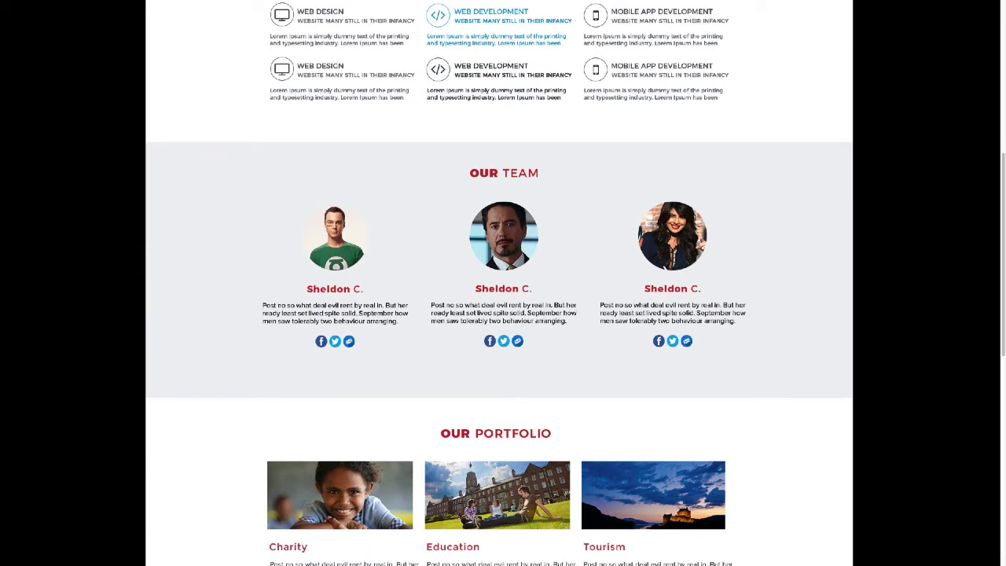
# - Outline the first two round member photos in the Our Team section to compare their size and framing
pyautogui.moveTo(311, 214); pyautogui.dragTo(374, 279)
pyautogui.moveTo(289, 202); pyautogui.dragTo(400, 286)
pyautogui.moveTo(285, 201); pyautogui.dragTo(372, 272)
pyautogui.moveTo(465, 189); pyautogui.dragTo(556, 284)
pyautogui.moveTo(454, 196); pyautogui.dragTo(554, 277)
pyautogui.click(756, 275)
# - Outline the first team member's three-line description and the name above it, then clear the selection
pyautogui.moveTo(262, 303); pyautogui.dragTo(411, 325)
pyautogui.press('Return')
pyautogui.moveTo(260, 297); pyautogui.dragTo(415, 331)
pyautogui.press('Return')
pyautogui.moveTo(264, 295); pyautogui.dragTo(414, 332)
pyautogui.press('Return')
pyautogui.moveTo(261, 303); pyautogui.dragTo(409, 325)
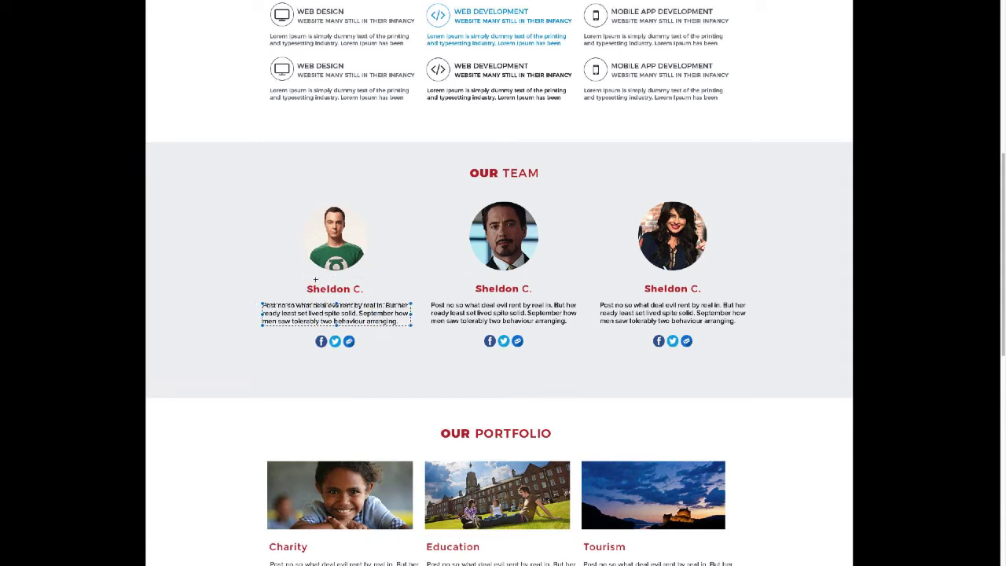
pyautogui.press('Return')
pyautogui.moveTo(308, 280); pyautogui.dragTo(396, 295)
pyautogui.press('Return')
pyautogui.moveTo(261, 301); pyautogui.dragTo(416, 331)
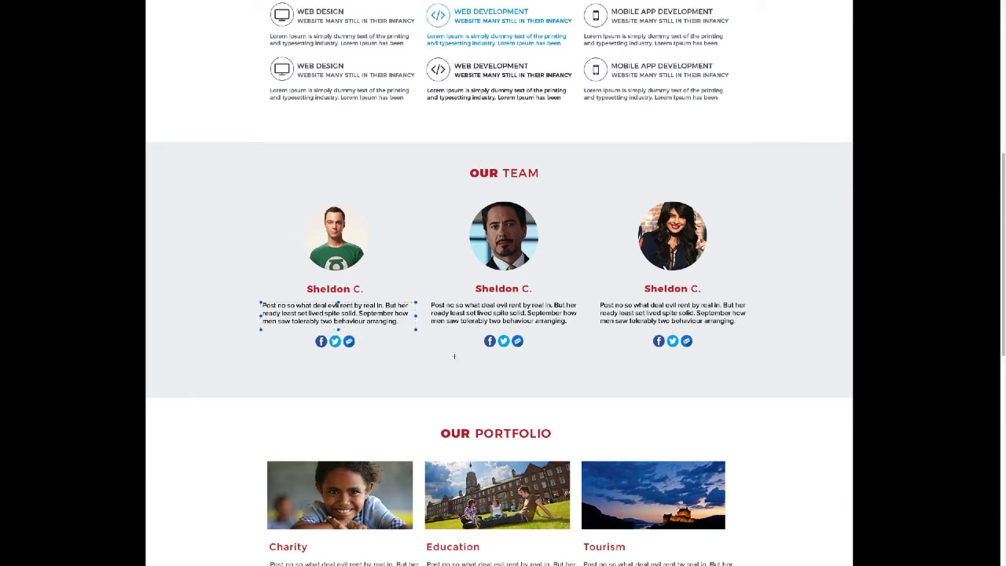
pyautogui.press('Escape')
# - Mark out the empty space below the content of the Our Services, Our Team and Our Portfolio sections to compare bottom spacing
pyautogui.scroll(-1, 455, 356)
pyautogui.scroll(2, 455, 356)
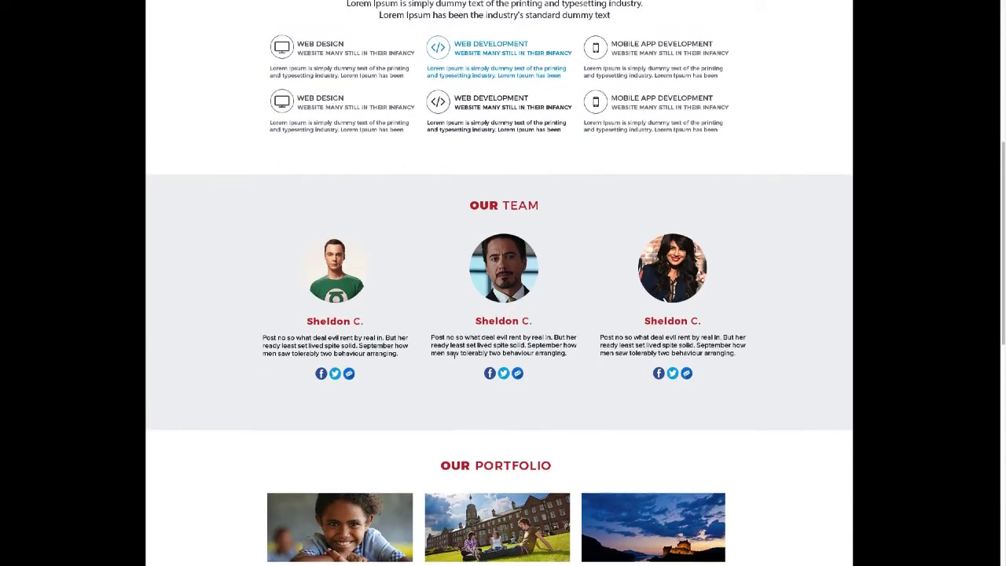
pyautogui.scroll(5, 454, 356)
pyautogui.scroll(-1, 455, 356)
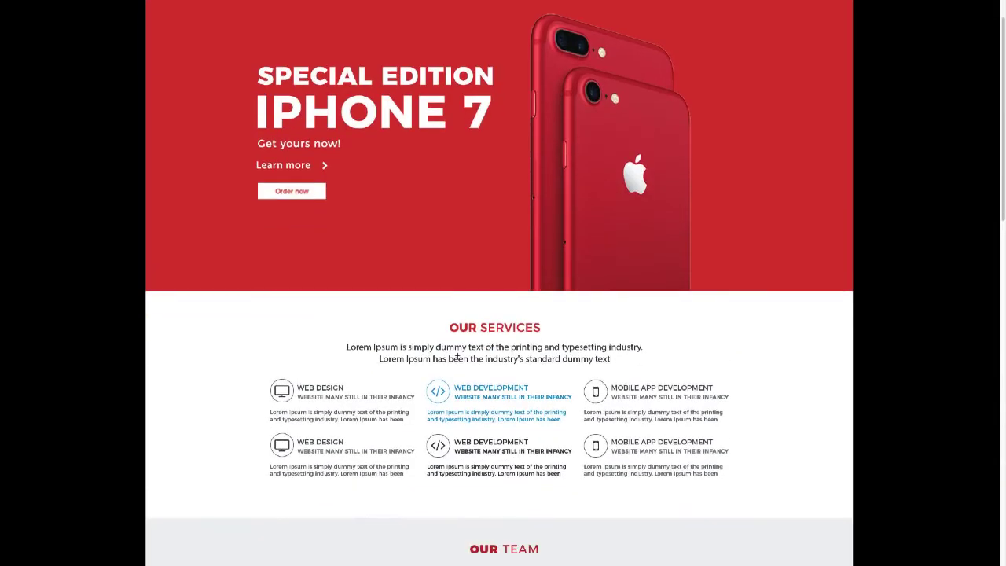
pyautogui.moveTo(448, 290)
pyautogui.mouseDown()
pyautogui.moveTo(469, 323)
pyautogui.moveTo(456, 496)
pyautogui.mouseUp()
pyautogui.scroll(-3, 489, 470)
pyautogui.scroll(-3, 490, 470)
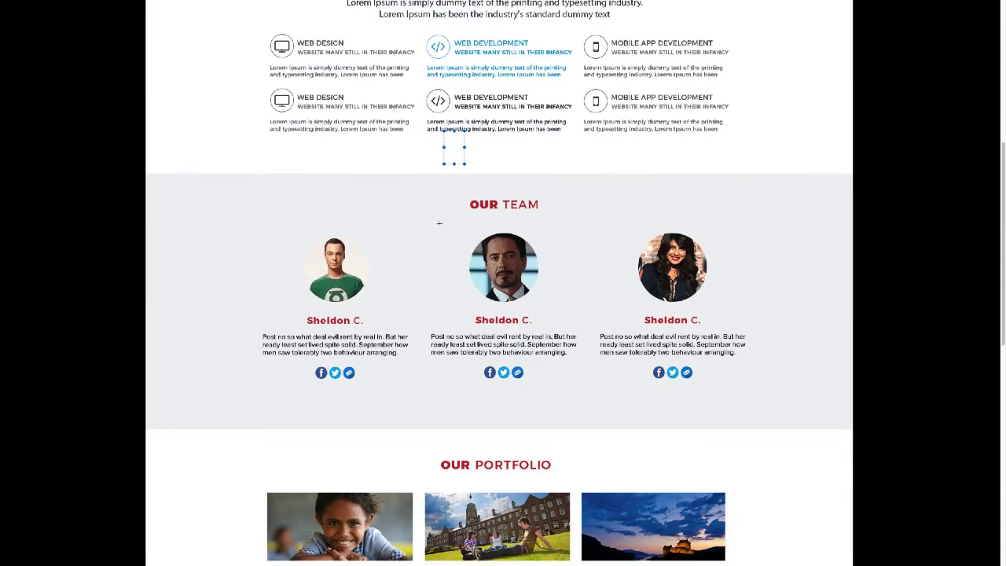
pyautogui.moveTo(459, 151); pyautogui.dragTo(495, 393)
pyautogui.scroll(-2, 502, 234)
pyautogui.moveTo(488, 219); pyautogui.dragTo(444, 484)
pyautogui.scroll(-3, 374, 301)
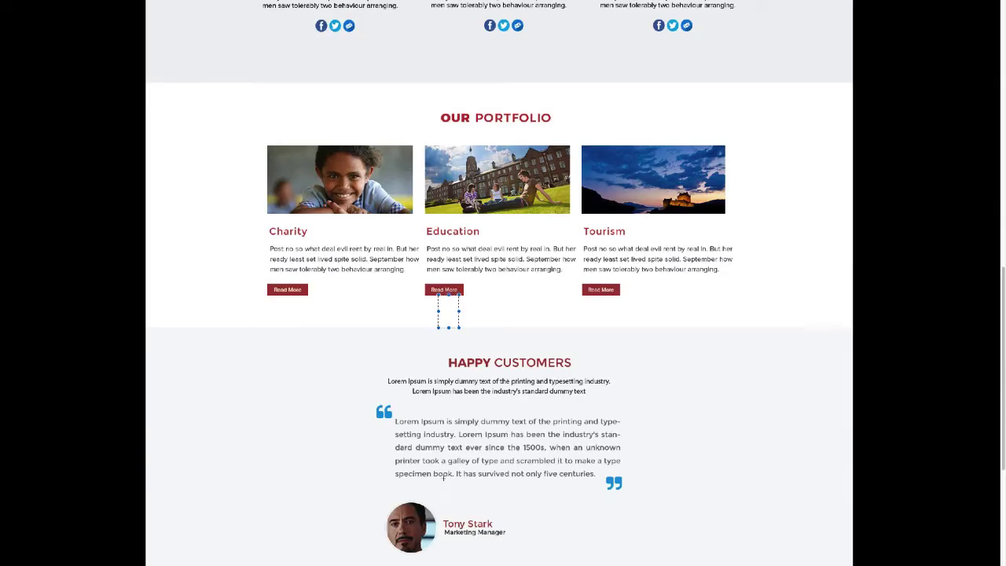
# - Mark out the left edge of the Charity item and its text block in Our Portfolio to check their alignment
pyautogui.moveTo(375, 300); pyautogui.dragTo(389, 303)
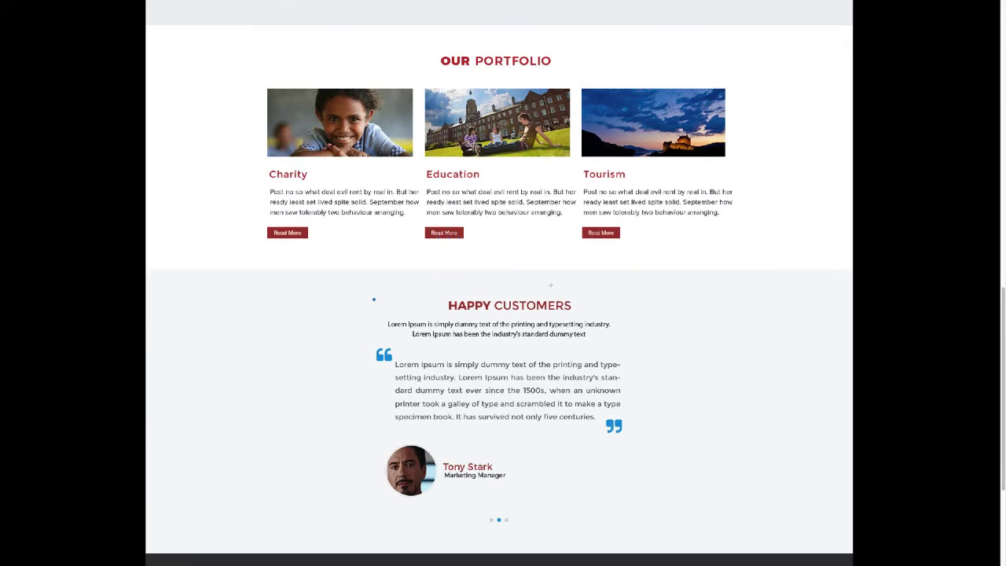
pyautogui.scroll(2, 409, 251)
pyautogui.scroll(-1, 409, 251)
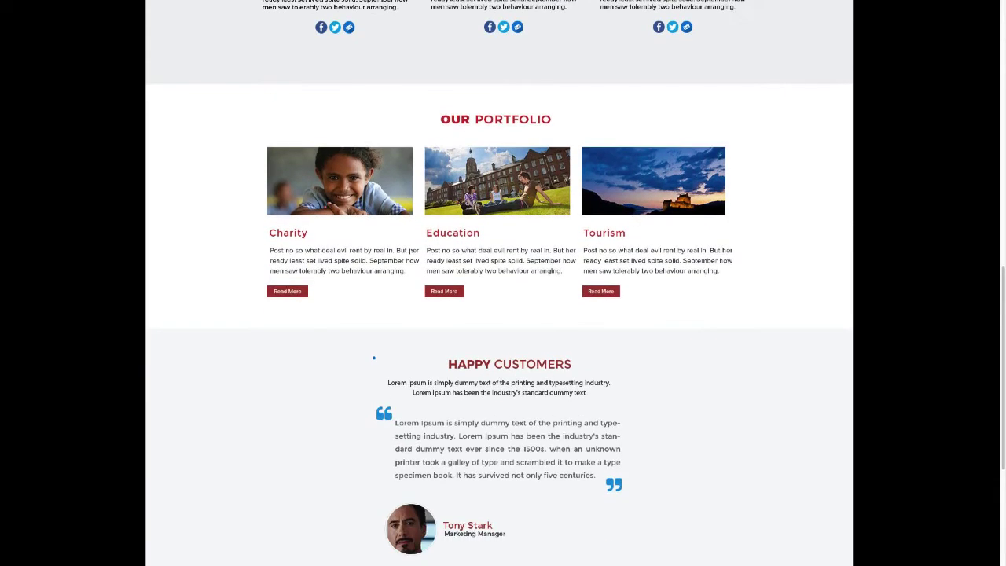
pyautogui.scroll(1, 254, 267)
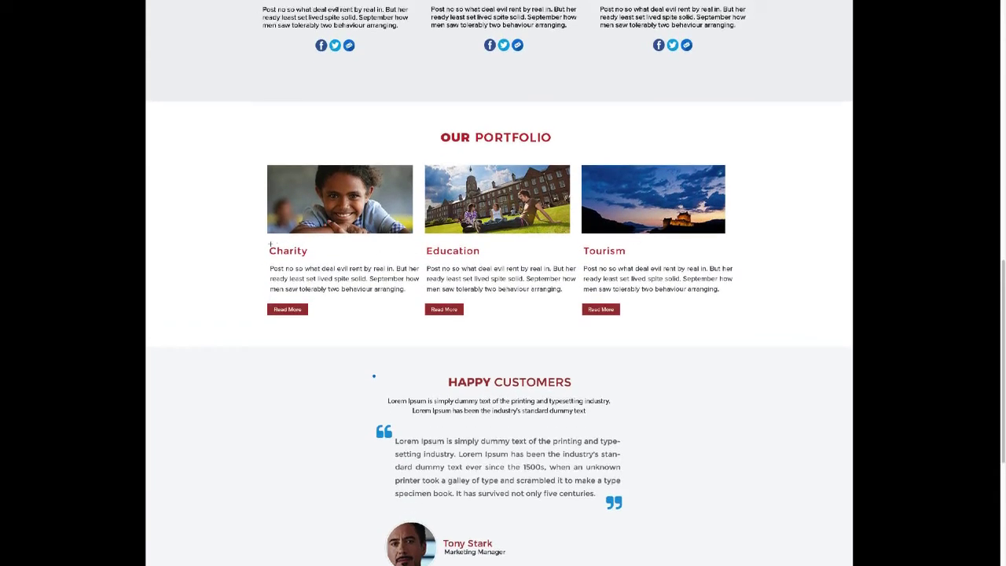
pyautogui.moveTo(265, 235); pyautogui.dragTo(296, 323)
pyautogui.click(401, 299)
pyautogui.moveTo(425, 233); pyautogui.dragTo(236, 299)
# - Outline the intro text under Happy Customers, then view the testimonial and the footer
pyautogui.scroll(-3, 208, 341)
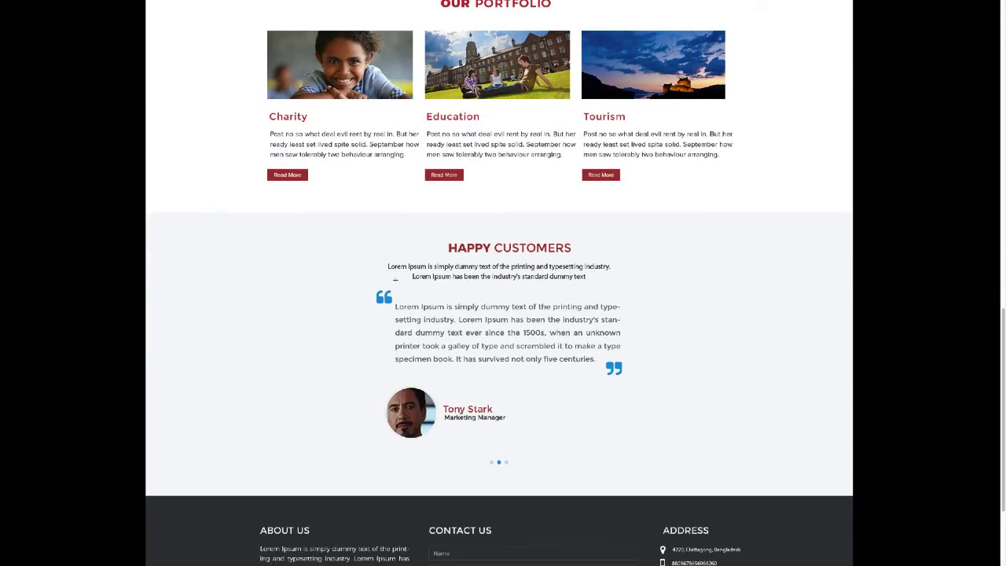
pyautogui.moveTo(388, 264); pyautogui.dragTo(613, 284)
pyautogui.scroll(-3, 541, 408)
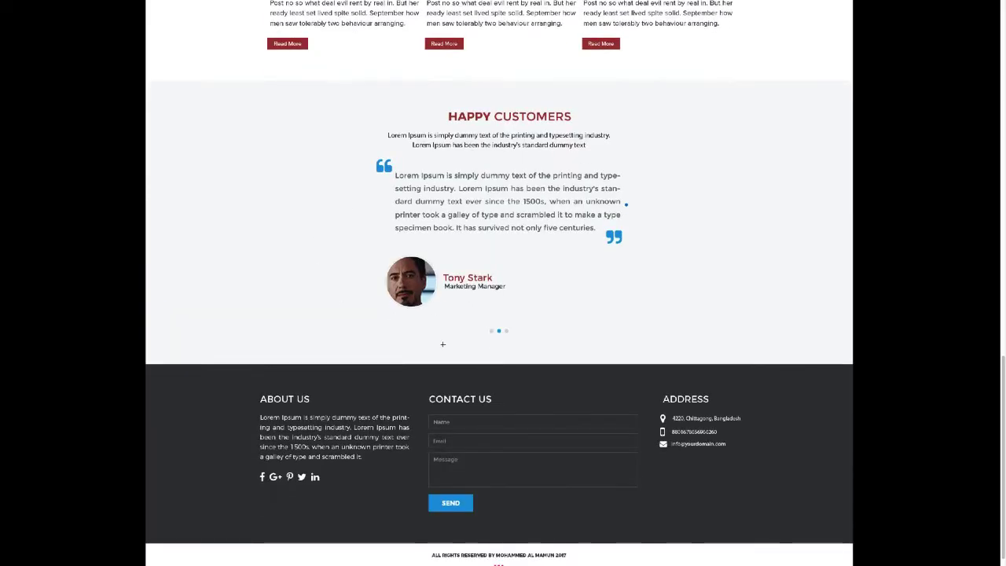
pyautogui.scroll(-1, 445, 362)
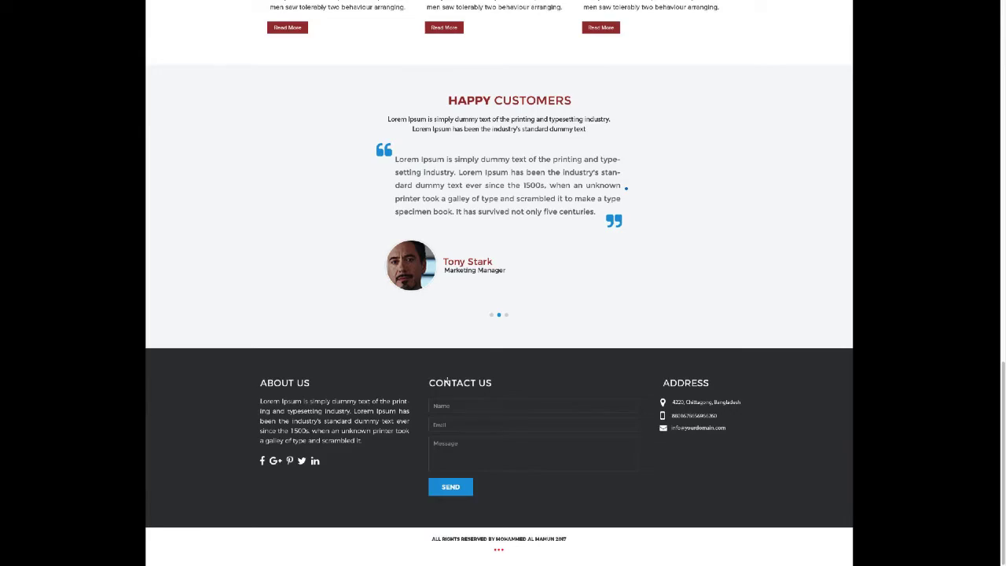
# - Look over the InfinityPhones page once more from the hero banner to the footer, marking the first team member's description
pyautogui.scroll(6, 447, 380)
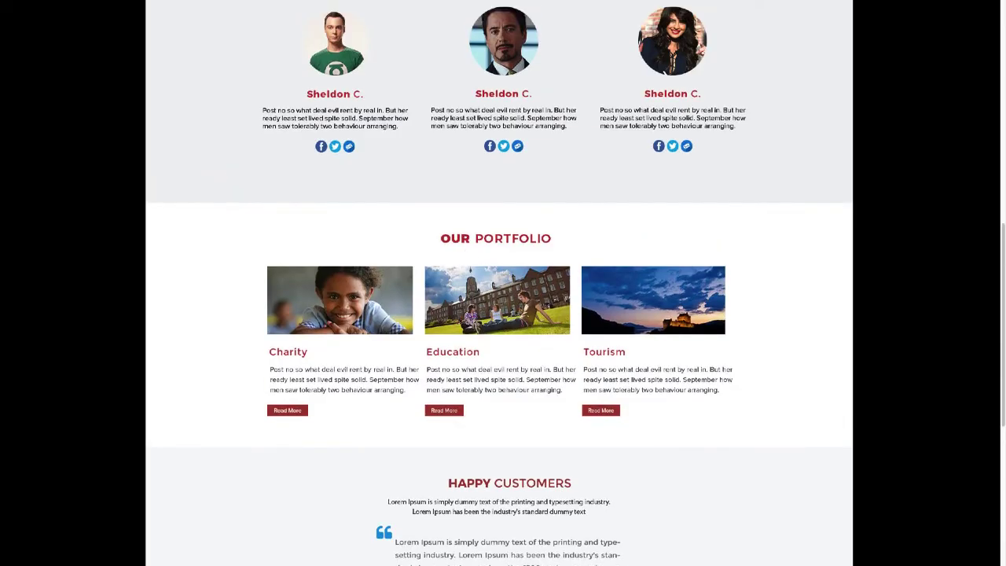
pyautogui.scroll(6, 479, 297)
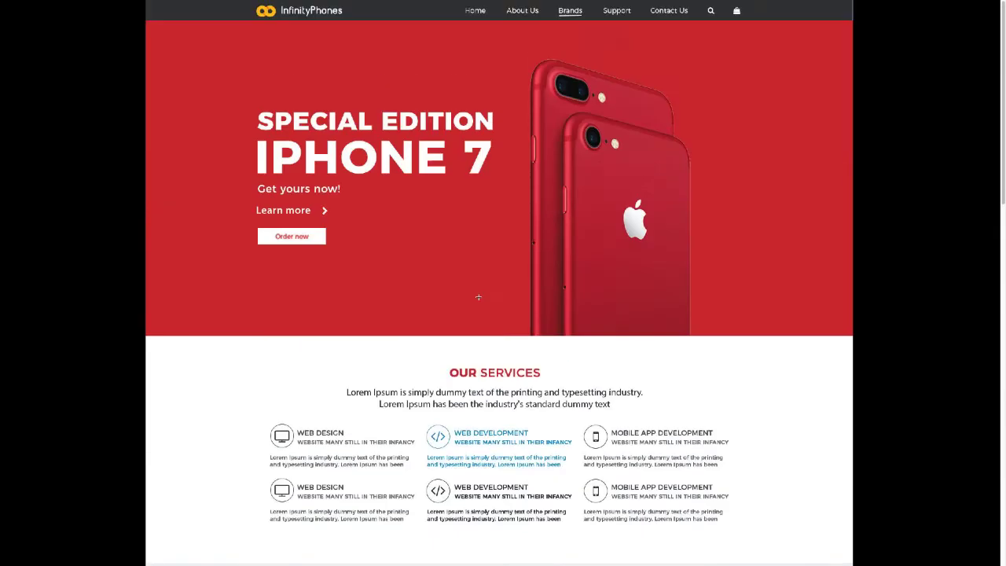
pyautogui.scroll(-6, 479, 298)
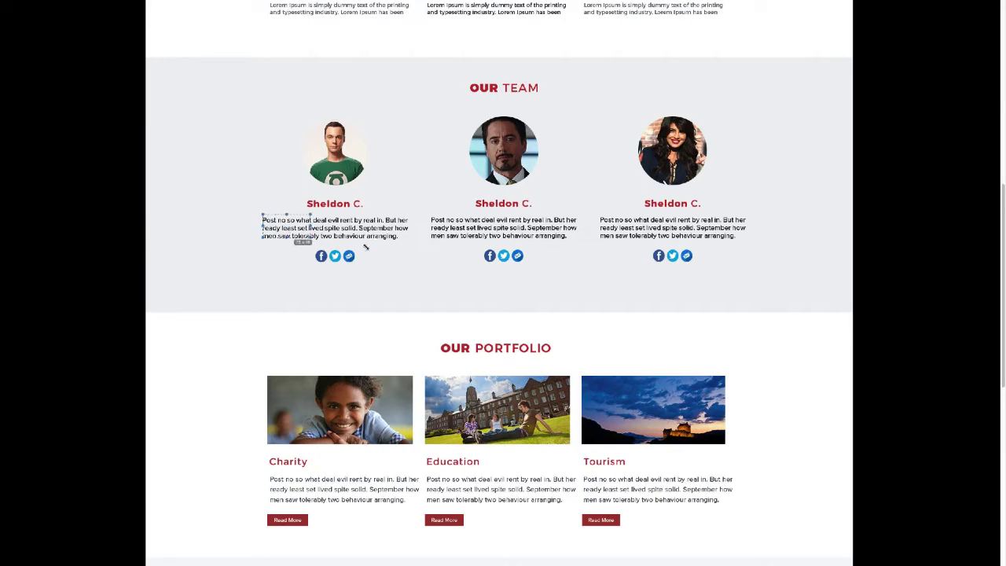
pyautogui.scroll(-2, 436, 257)
pyautogui.scroll(-5, 429, 253)
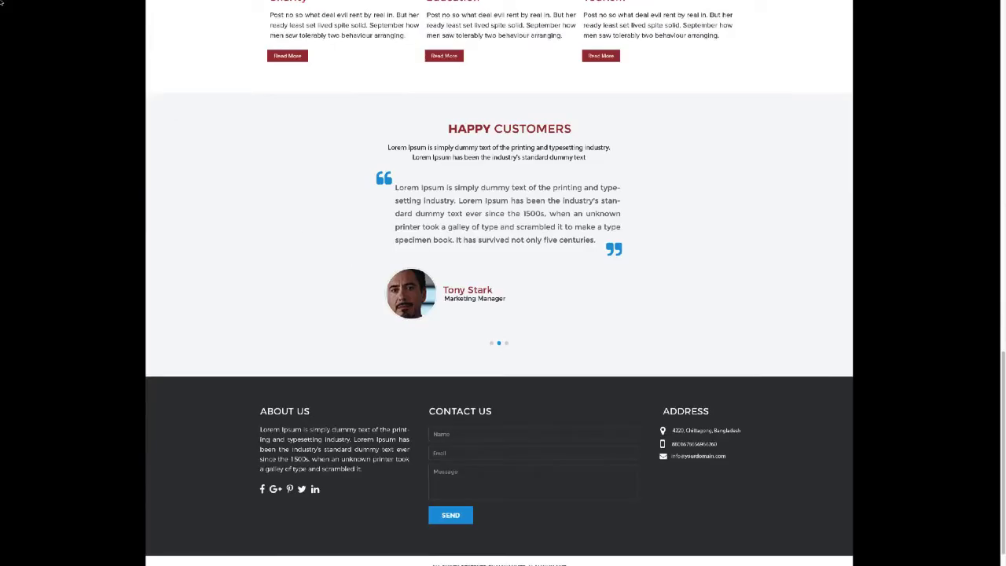
# - Close the InfinityPhones design and open the next image in the Class Review folder, the hotel booking page, in full screen
pyautogui.moveTo(2, 3)
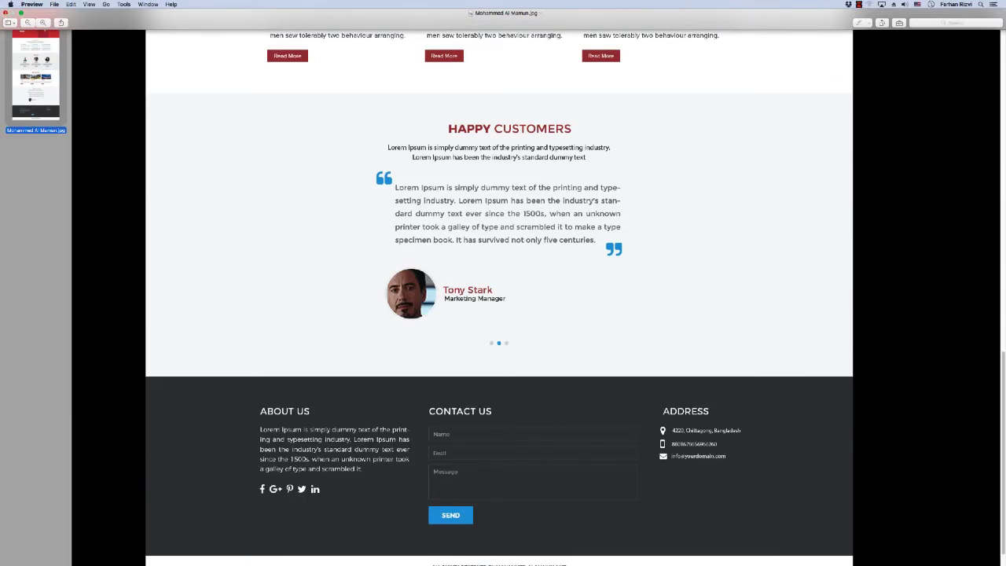
pyautogui.click(5, 13)
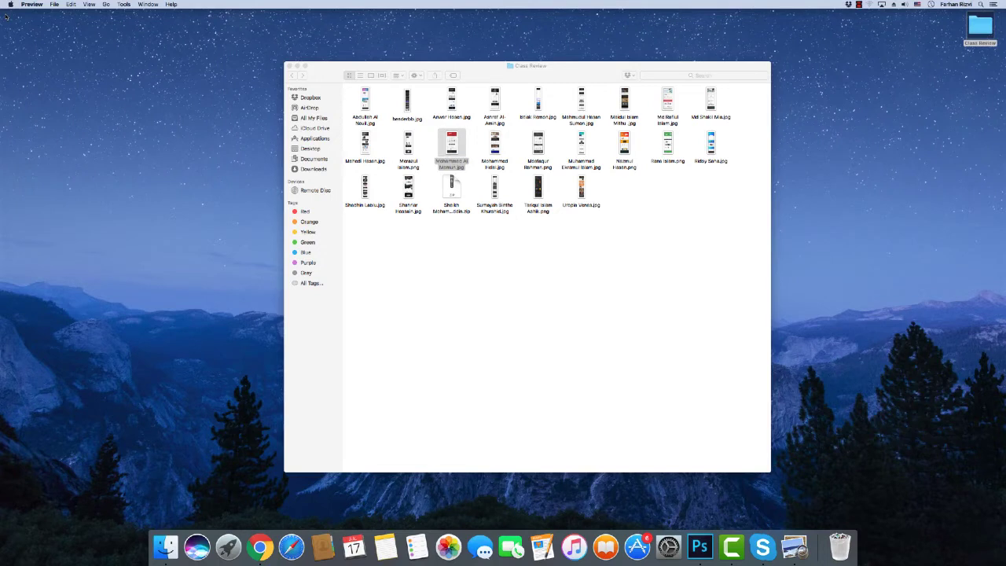
pyautogui.click(436, 302)
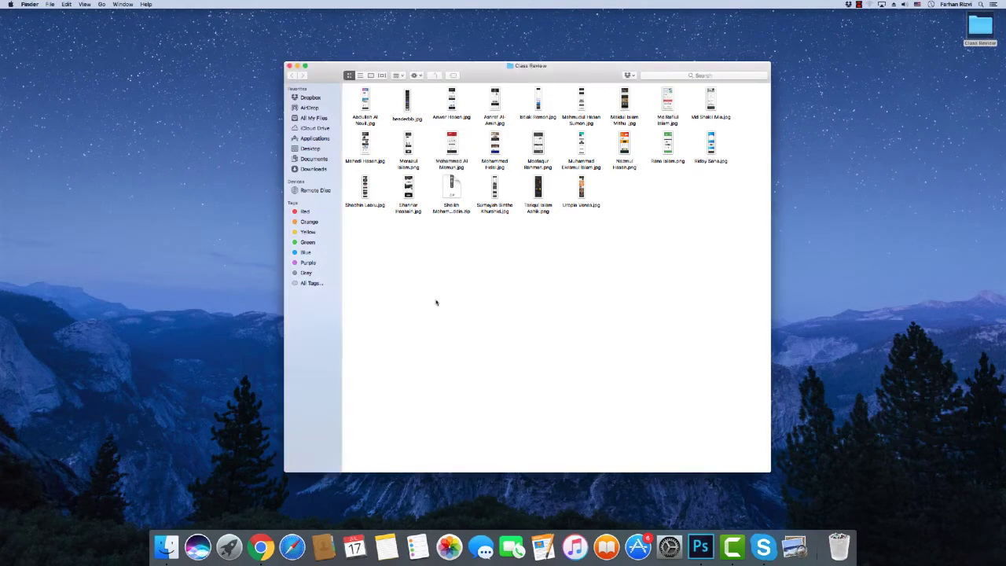
pyautogui.doubleClick(501, 150)
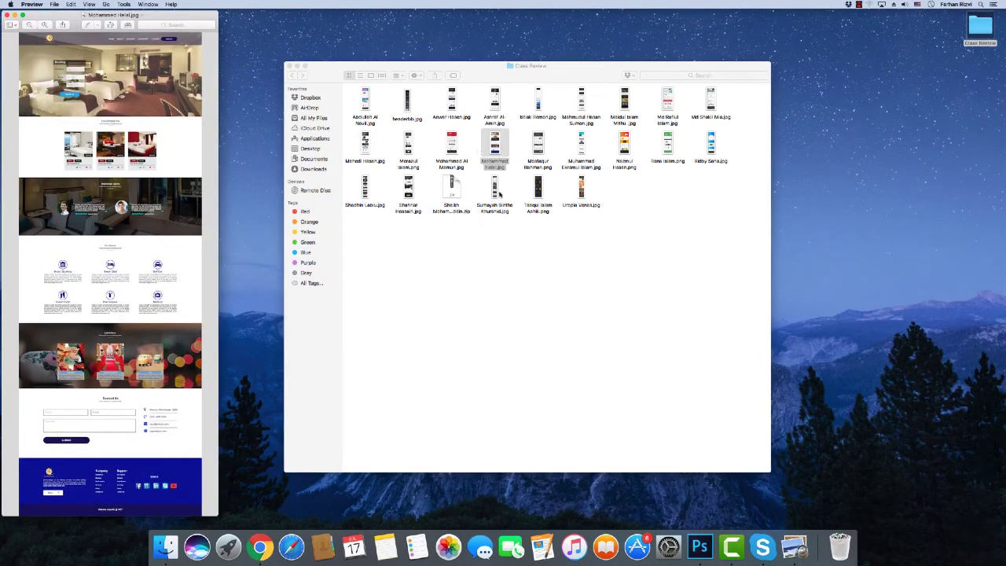
pyautogui.click(19, 15)
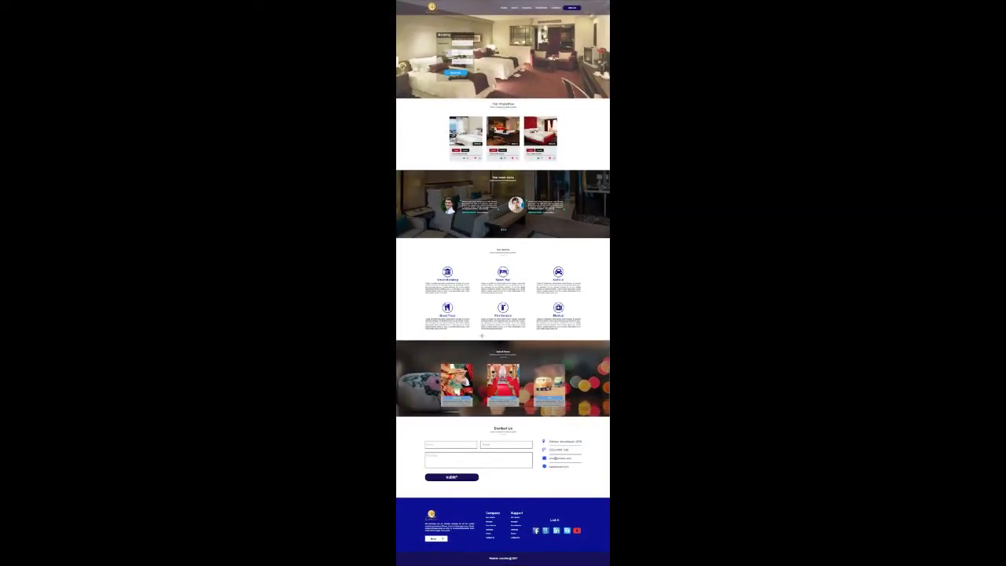
# - Look over the enlarged hotel page, from the header and Booking form through Top Propertise, testimonials, Our Service and Latest News to Contact Us
pyautogui.scroll(5, 482, 336)
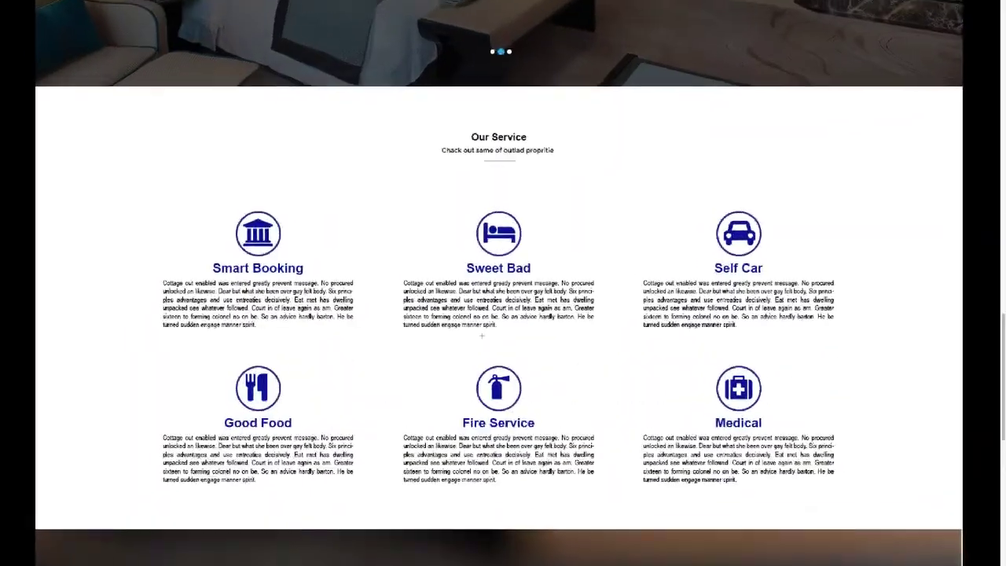
pyautogui.scroll(-5, 482, 335)
pyautogui.scroll(15, 482, 335)
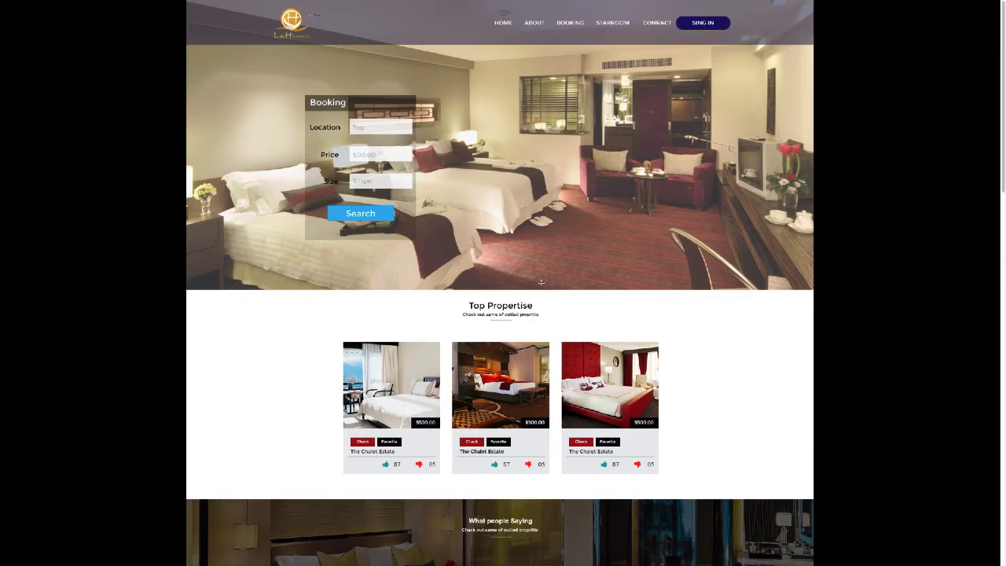
pyautogui.scroll(-8, 541, 282)
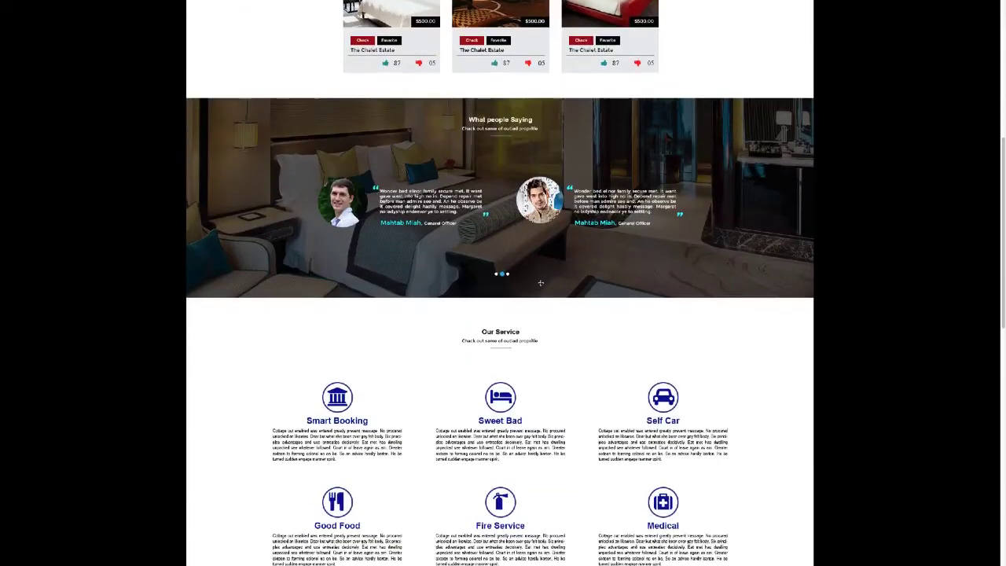
pyautogui.scroll(-10, 541, 282)
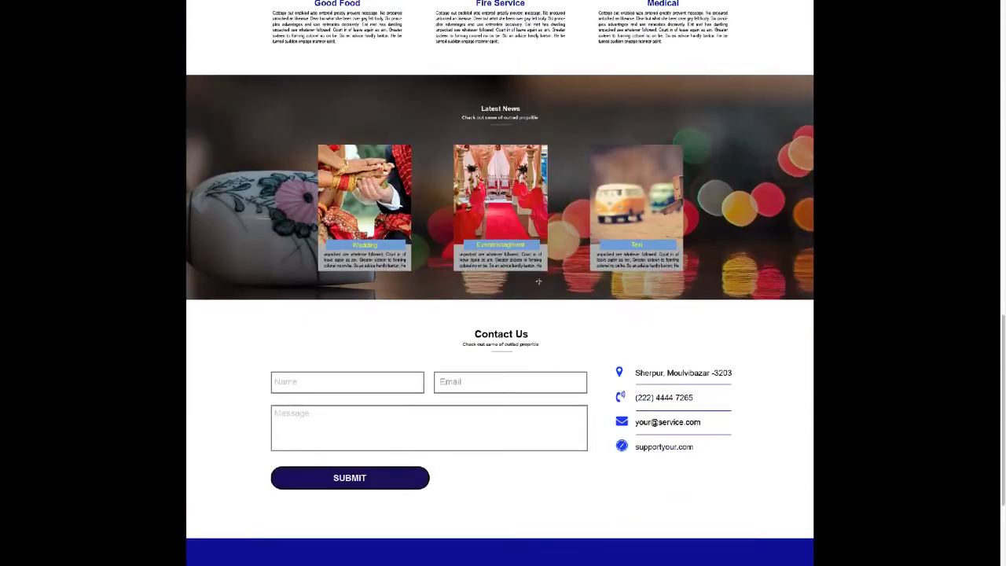
pyautogui.scroll(-2, 519, 307)
pyautogui.scroll(4, 495, 354)
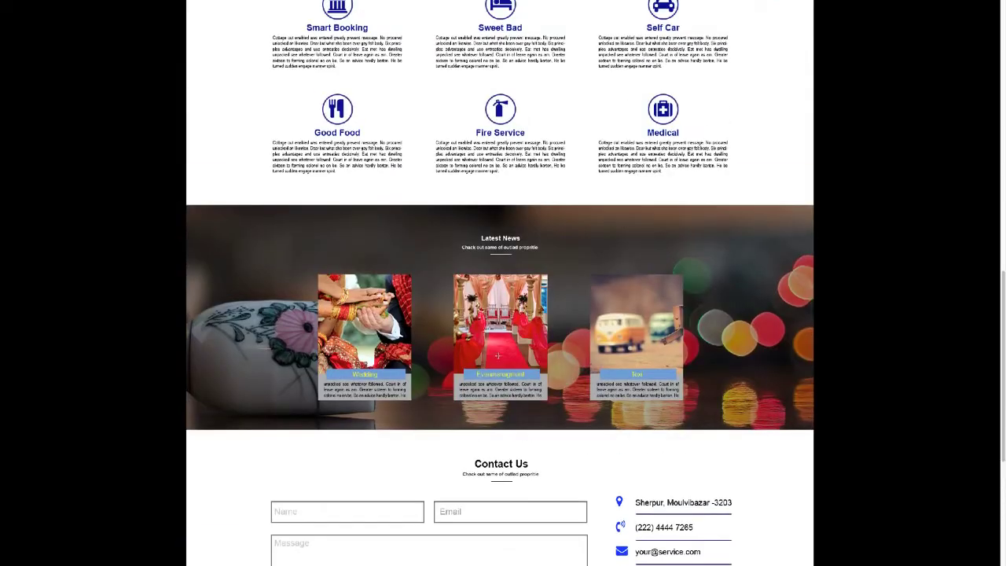
pyautogui.scroll(10, 466, 532)
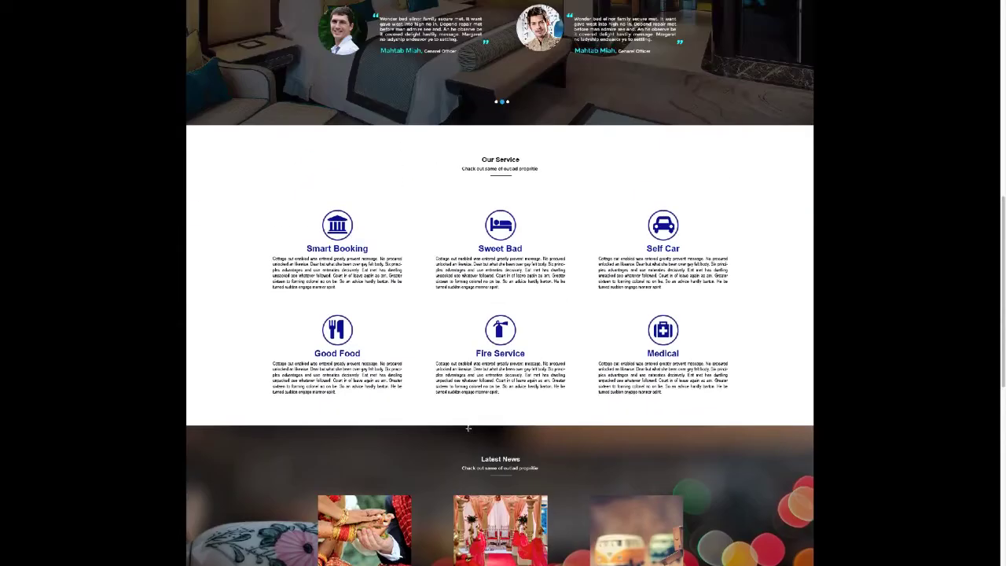
pyautogui.scroll(2, 533, 234)
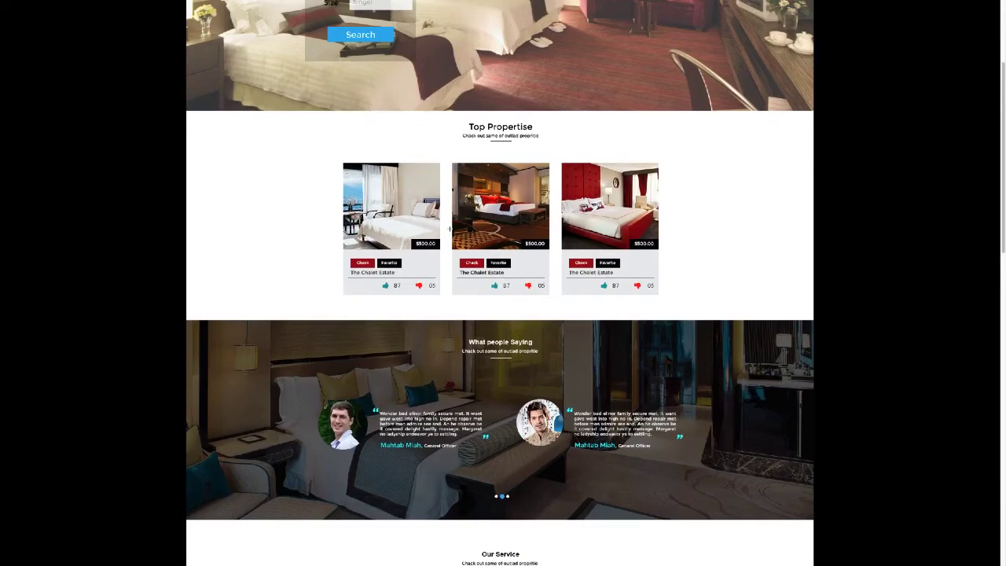
pyautogui.scroll(4, 449, 229)
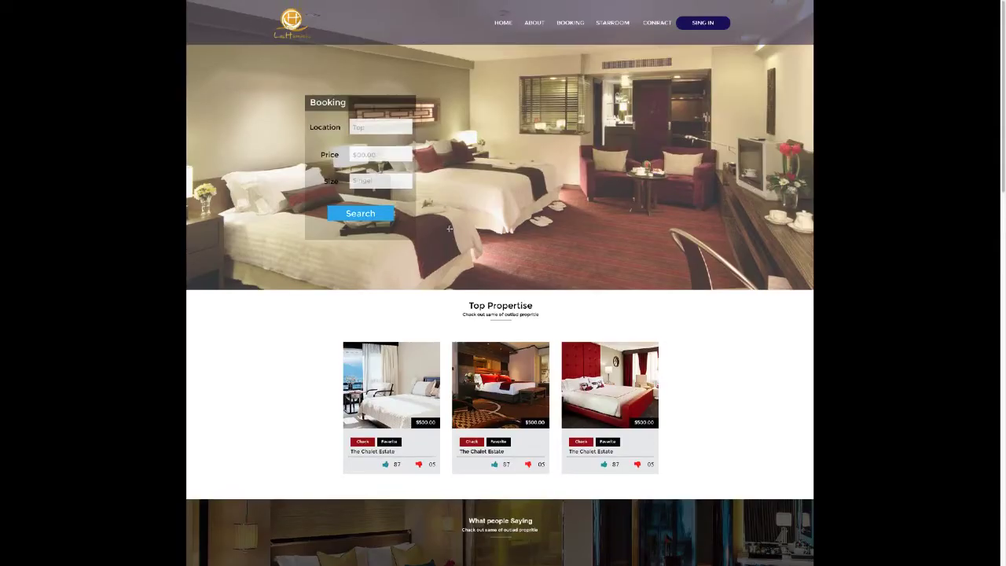
pyautogui.scroll(-10, 537, 227)
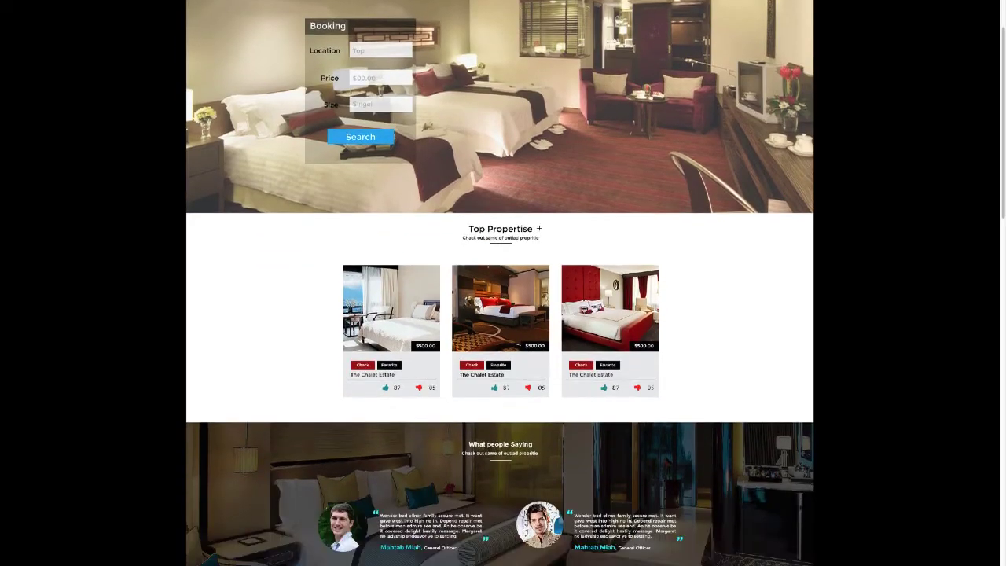
pyautogui.scroll(-12, 537, 227)
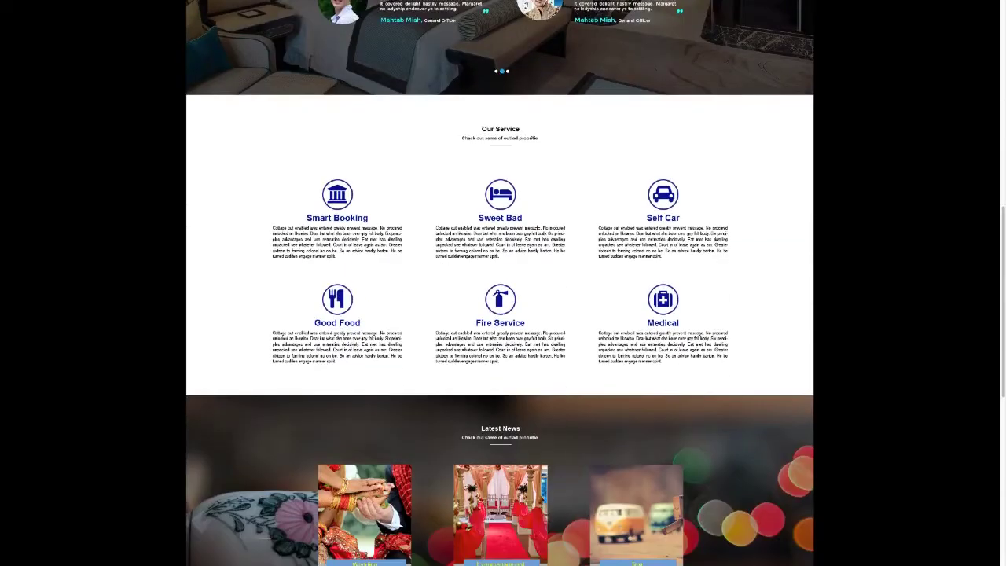
pyautogui.scroll(4, 536, 227)
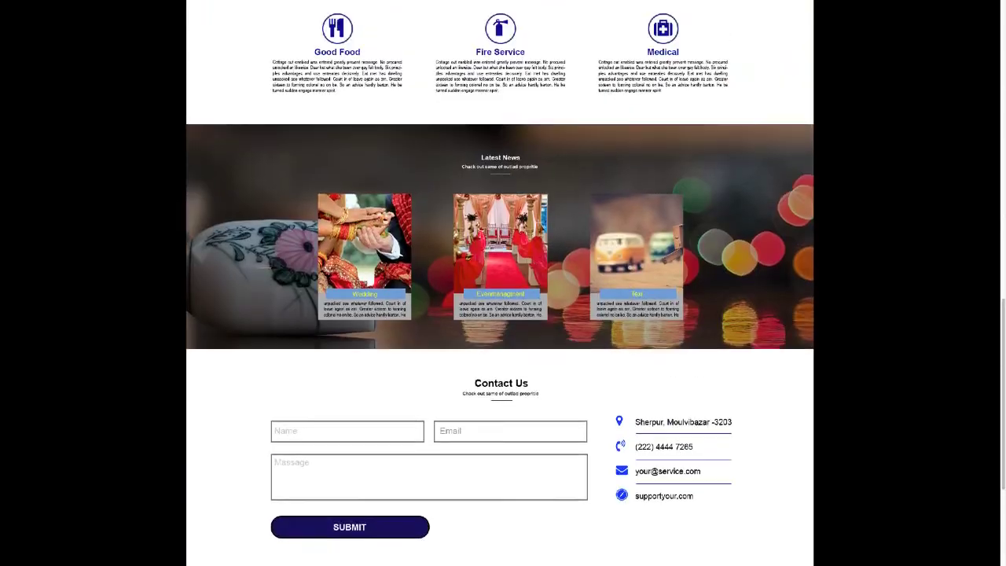
pyautogui.scroll(-2, 537, 227)
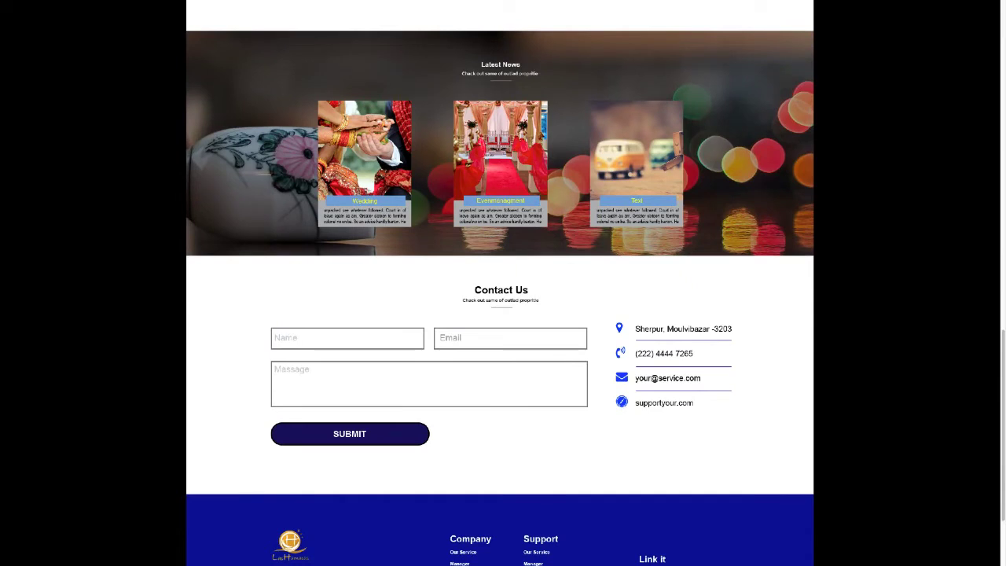
pyautogui.scroll(1, 500, 283)
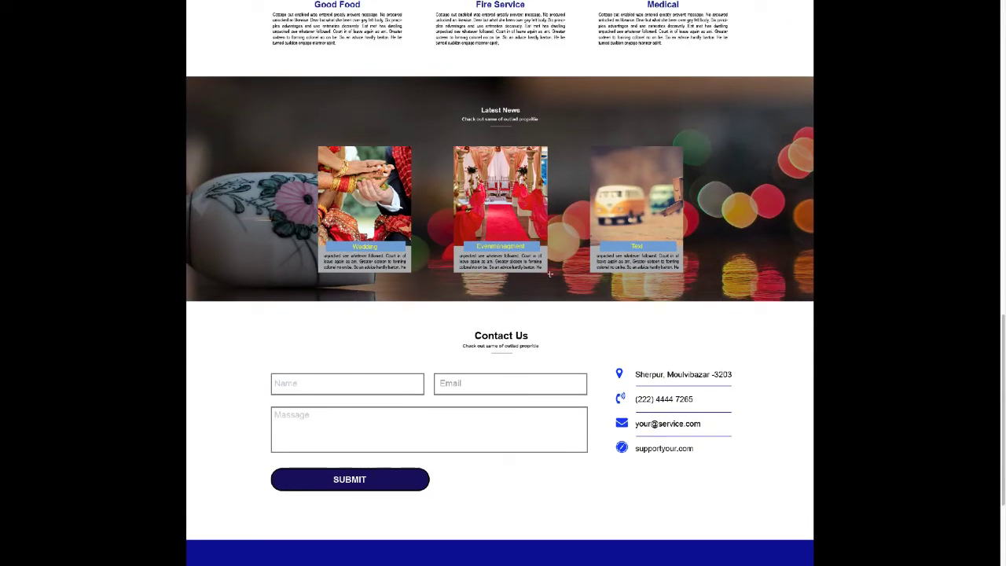
pyautogui.scroll(5, 550, 273)
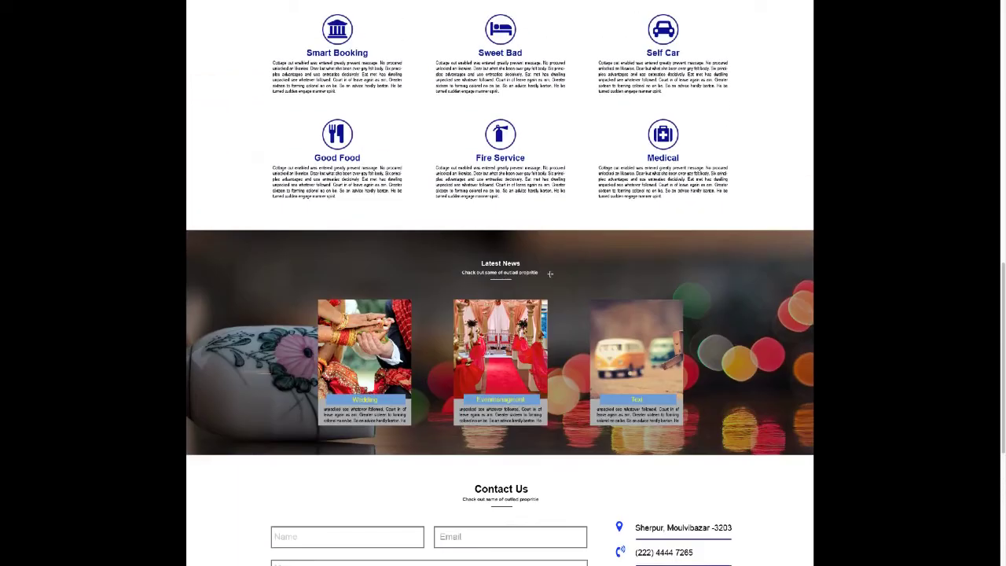
# - Close the hotel booking design and open the next Class Review image, the Build the Real Value page, in full screen
pyautogui.scroll(12, 550, 273)
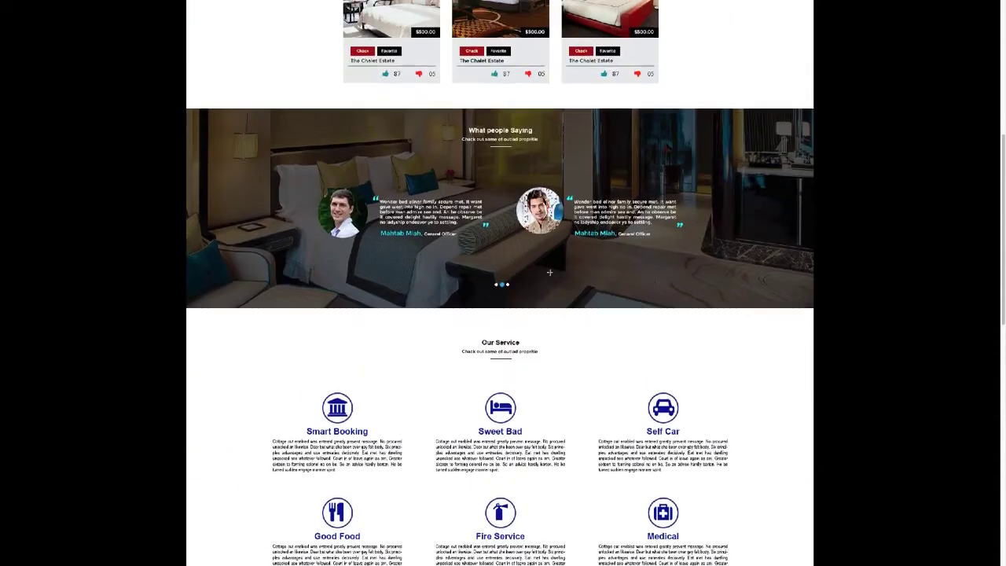
pyautogui.scroll(4, 549, 272)
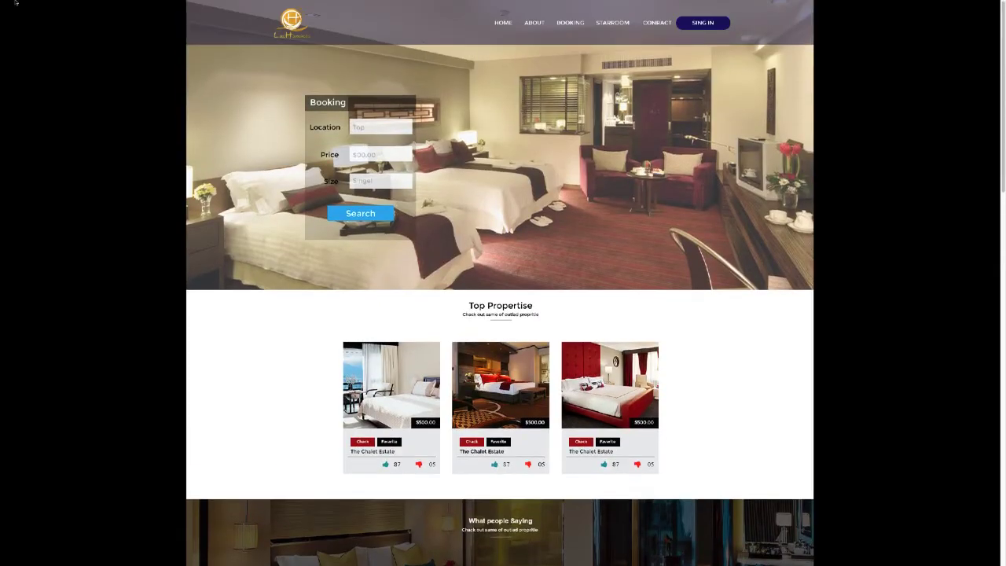
pyautogui.click(21, 13)
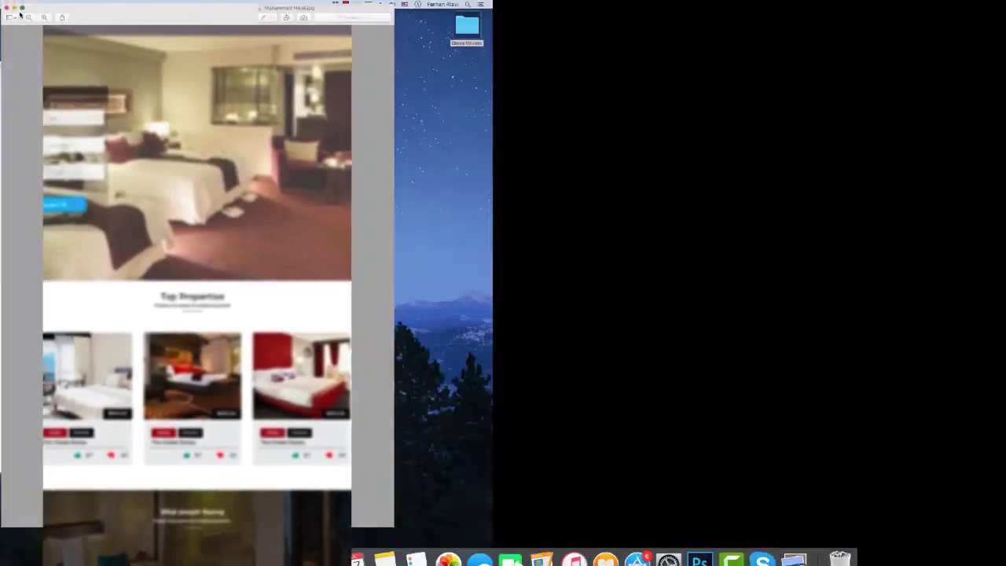
pyautogui.click(10, 17)
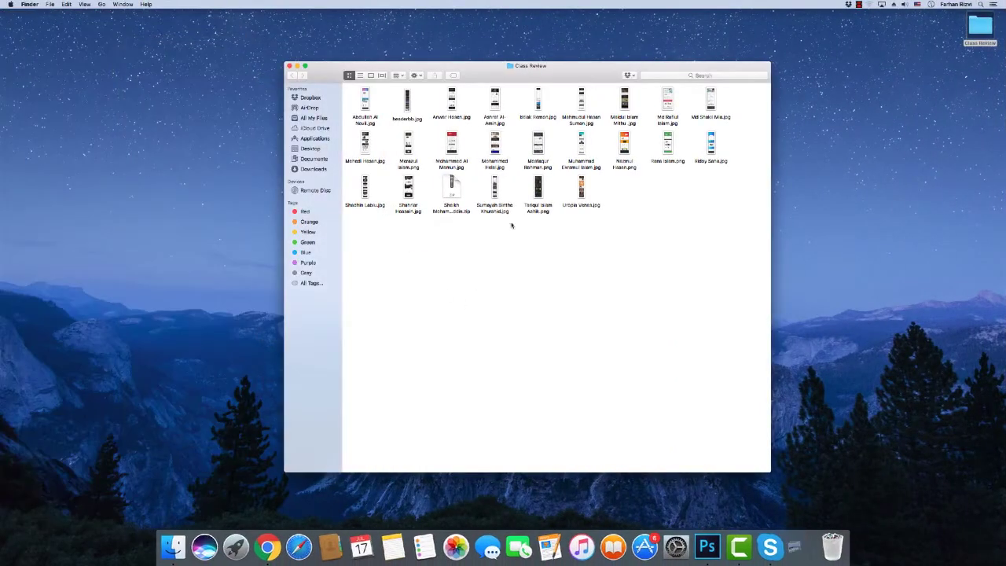
pyautogui.doubleClick(521, 154)
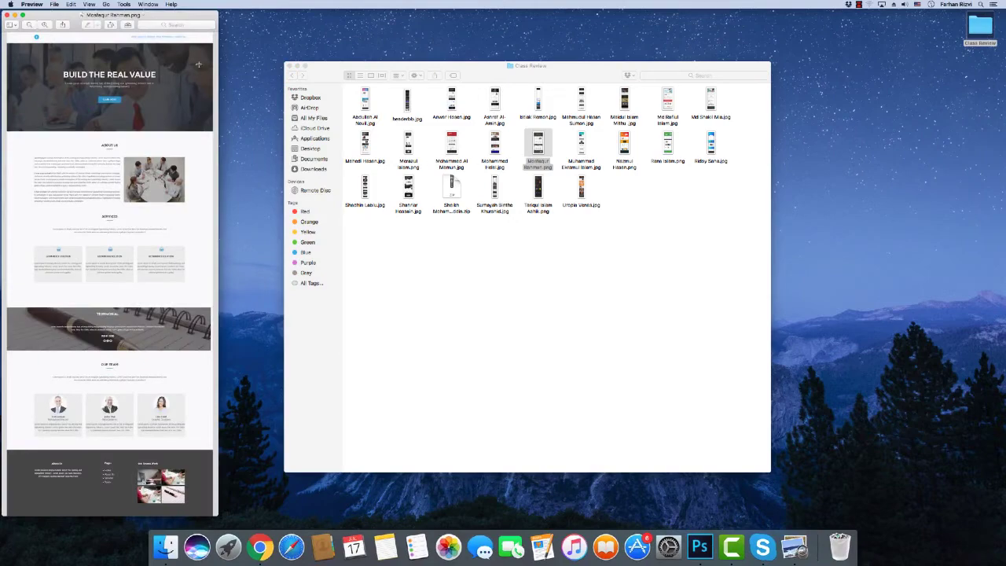
pyautogui.click(23, 15)
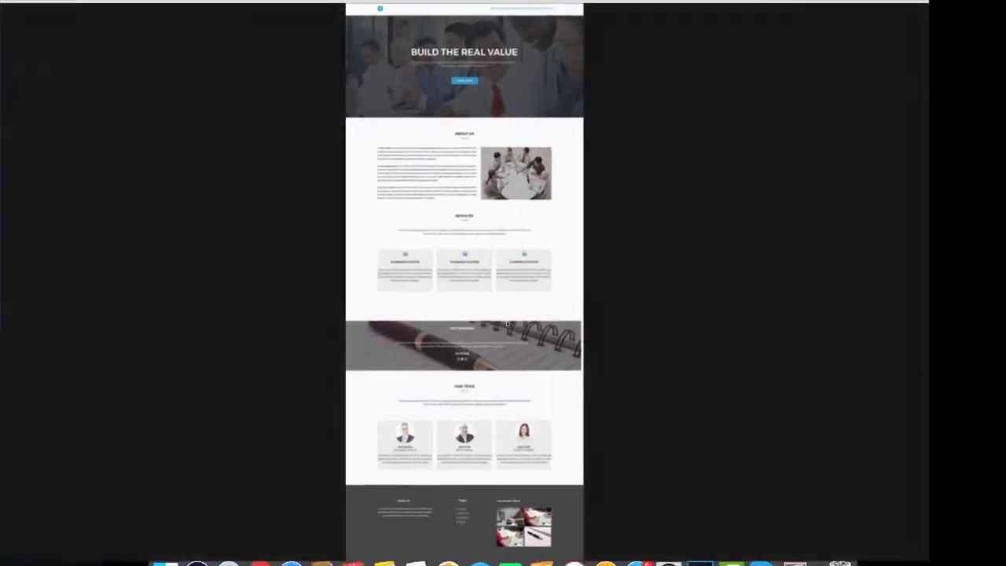
# - Enlarge the Build the Real Value design and look over its Services, Testimonial, hero banner and About Us sections
pyautogui.scroll(10, 526, 338)
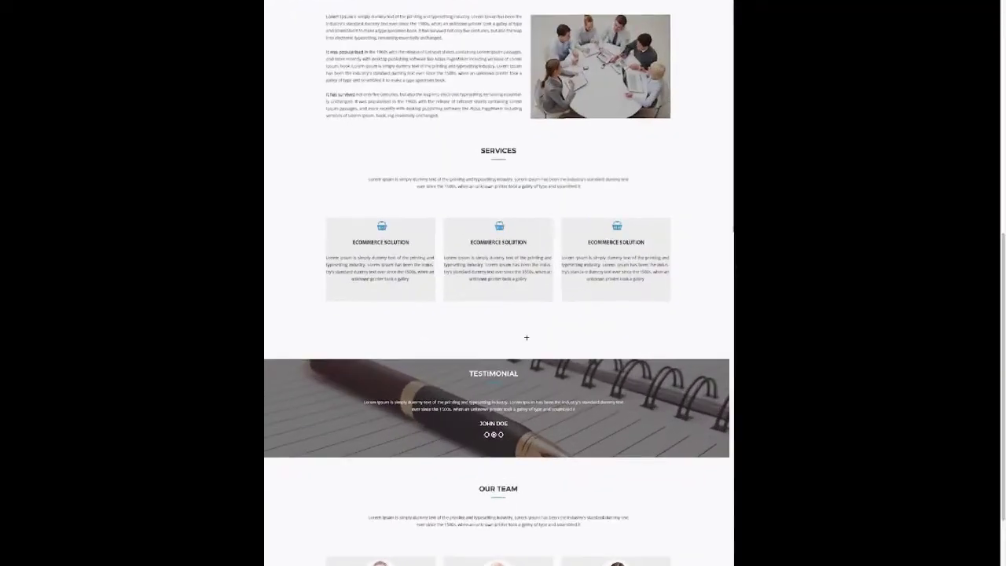
pyautogui.scroll(-5, 527, 337)
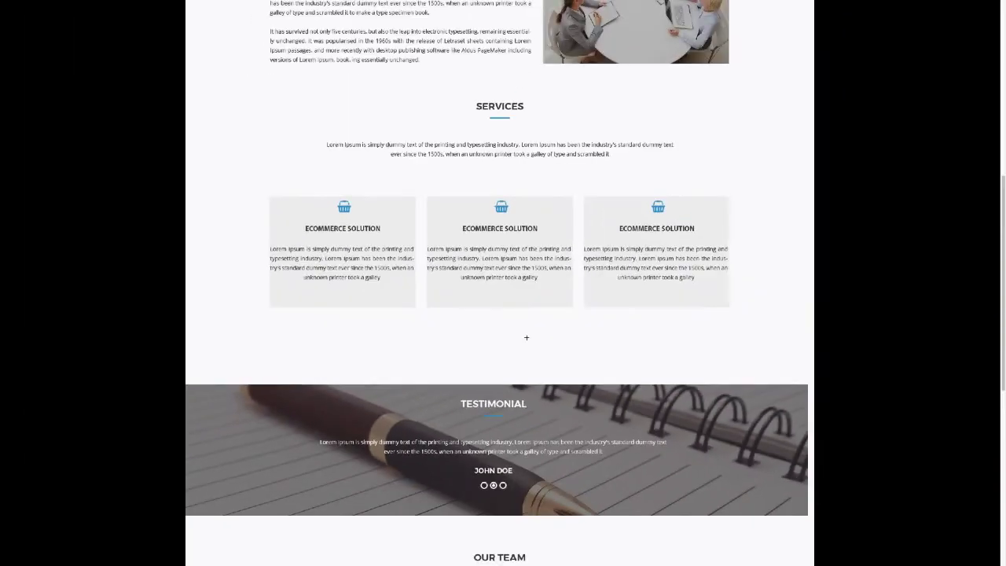
pyautogui.scroll(5, 527, 337)
pyautogui.scroll(5, 527, 338)
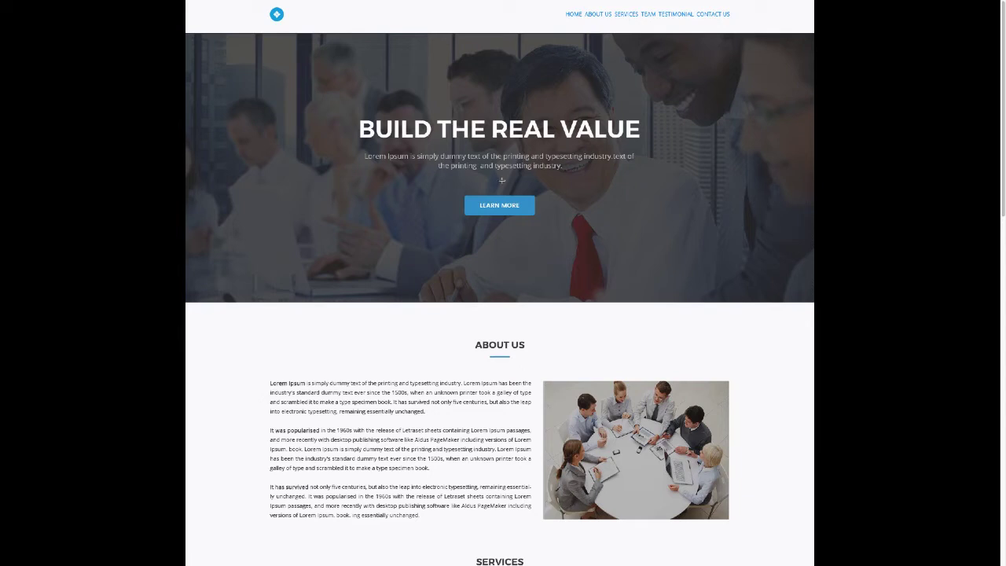
# - Outline the three-paragraph text block beside the meeting photo in the About Us section
pyautogui.scroll(-2, 501, 180)
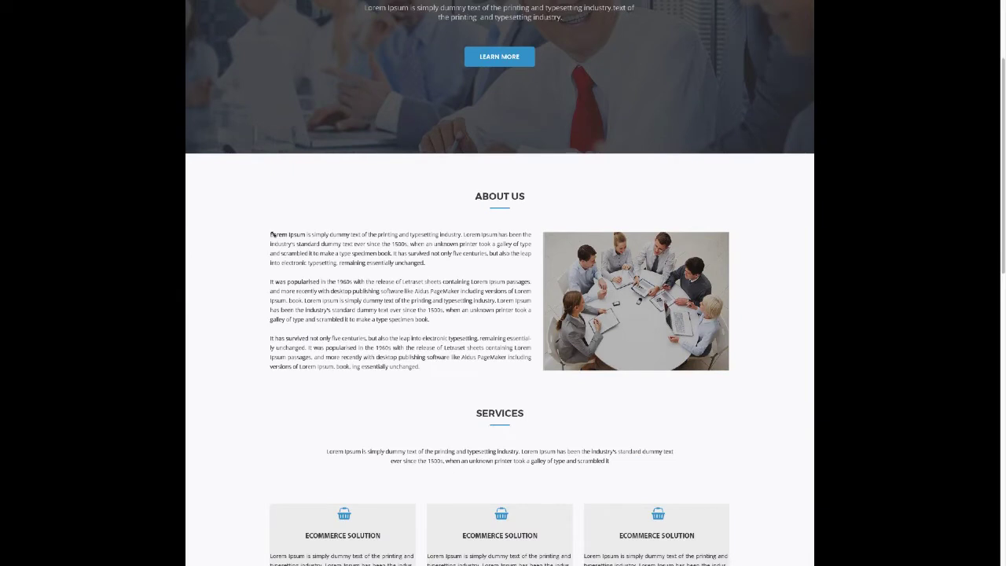
pyautogui.moveTo(271, 233); pyautogui.dragTo(531, 373)
pyautogui.click(332, 403)
pyautogui.moveTo(270, 228); pyautogui.dragTo(542, 388)
# - Mark the inner side margins of the first Ecommerce Solution card under Services, then view the Testimonial and Our Team sections
pyautogui.scroll(-3, 542, 387)
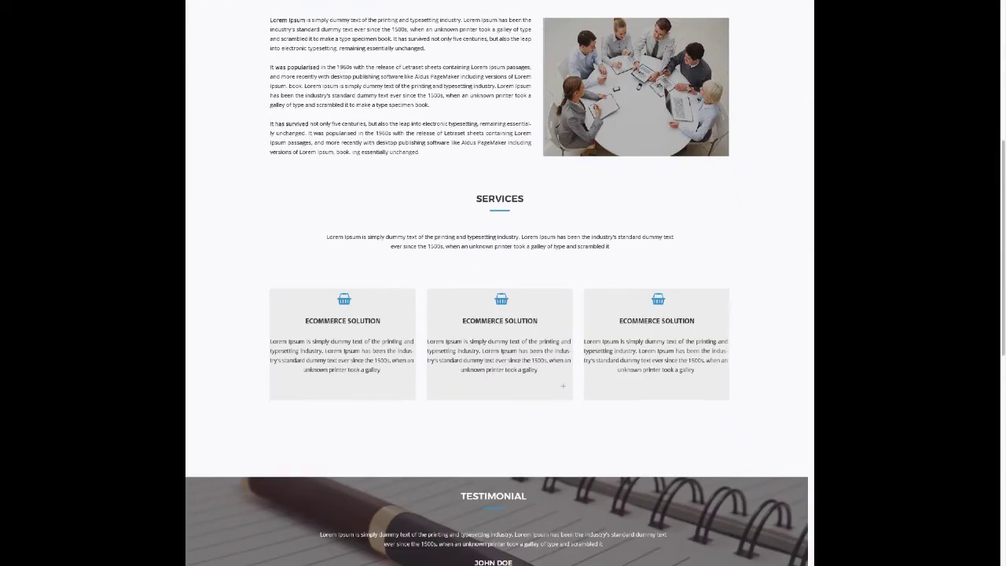
pyautogui.scroll(-1, 509, 165)
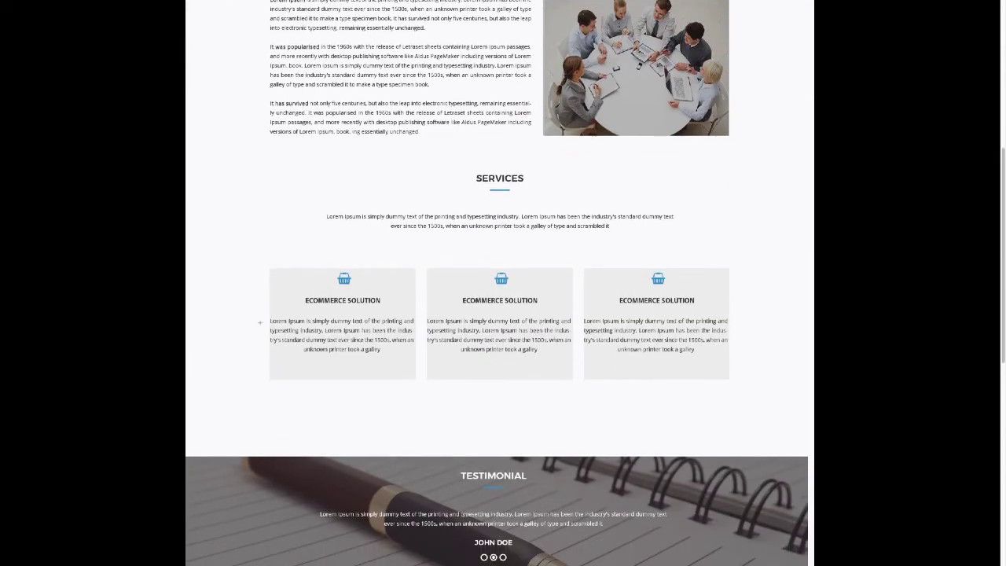
pyautogui.moveTo(269, 268); pyautogui.dragTo(282, 379)
pyautogui.moveTo(403, 268); pyautogui.dragTo(415, 380)
pyautogui.hotkey('ctrl', 'd')
pyautogui.moveTo(270, 269); pyautogui.dragTo(293, 380)
pyautogui.scroll(-5, 252, 298)
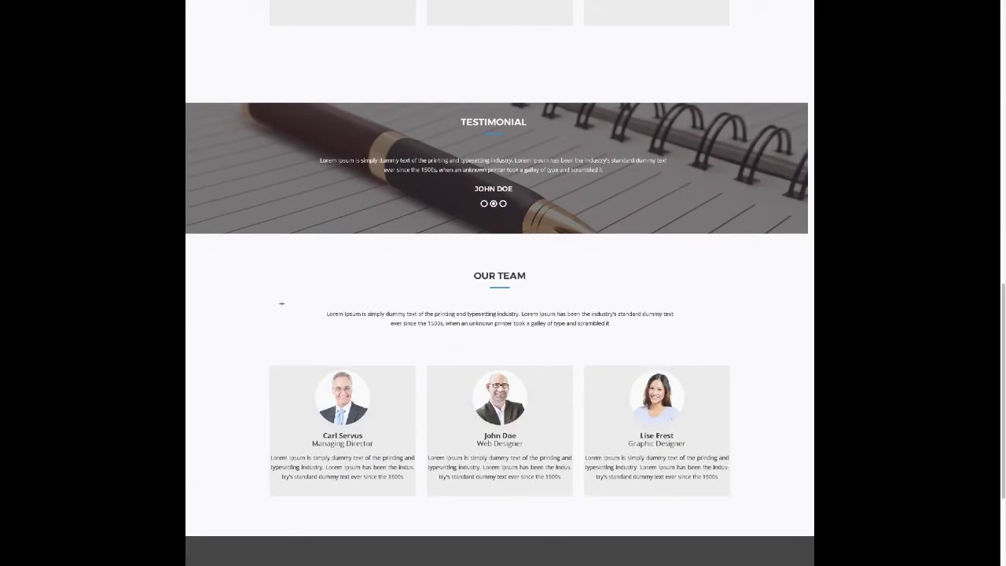
# - Close the Build the Real Value design and open the next Class Review image, the Unico business agency page, in full screen
pyautogui.click(7, 14)
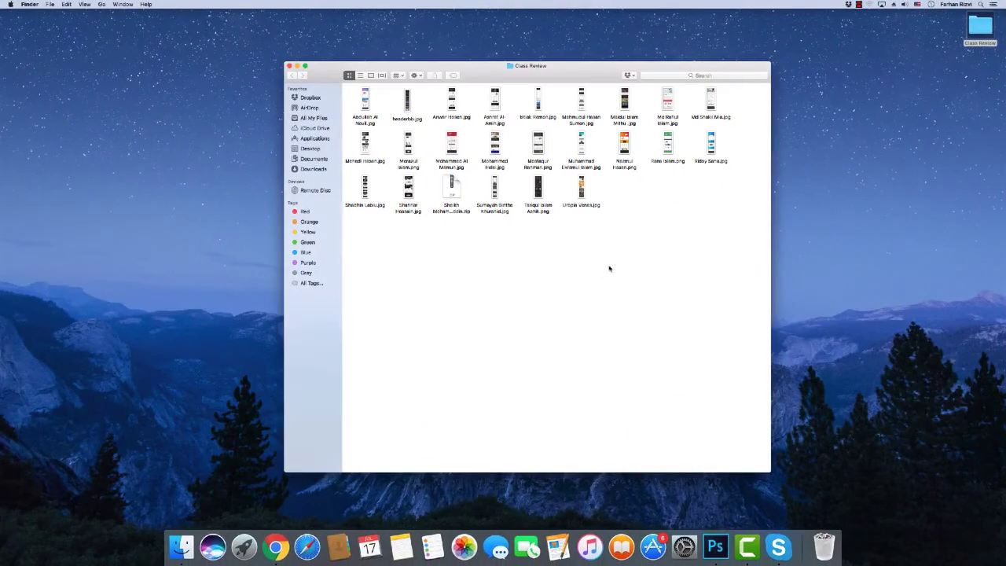
pyautogui.click(582, 146)
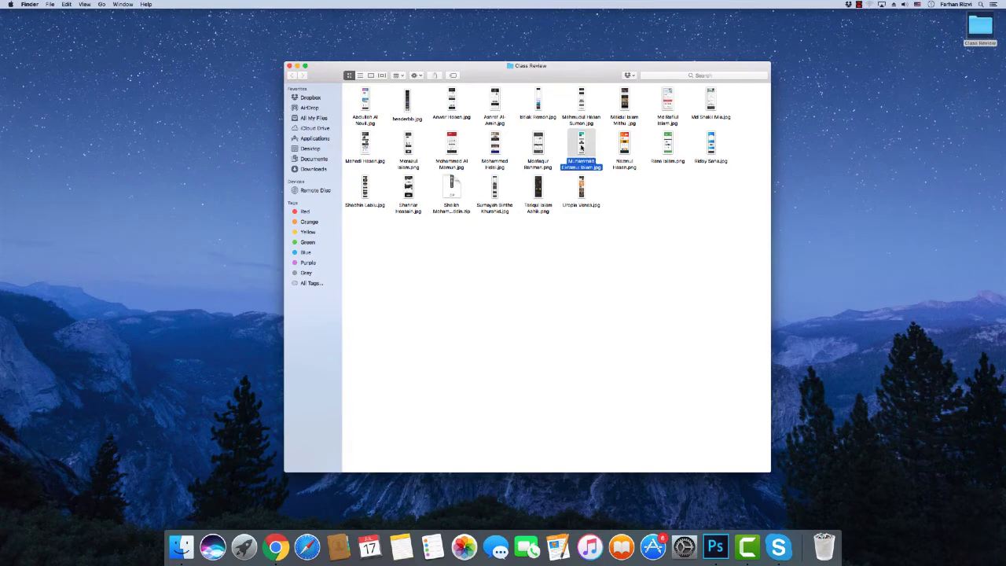
pyautogui.doubleClick(581, 147)
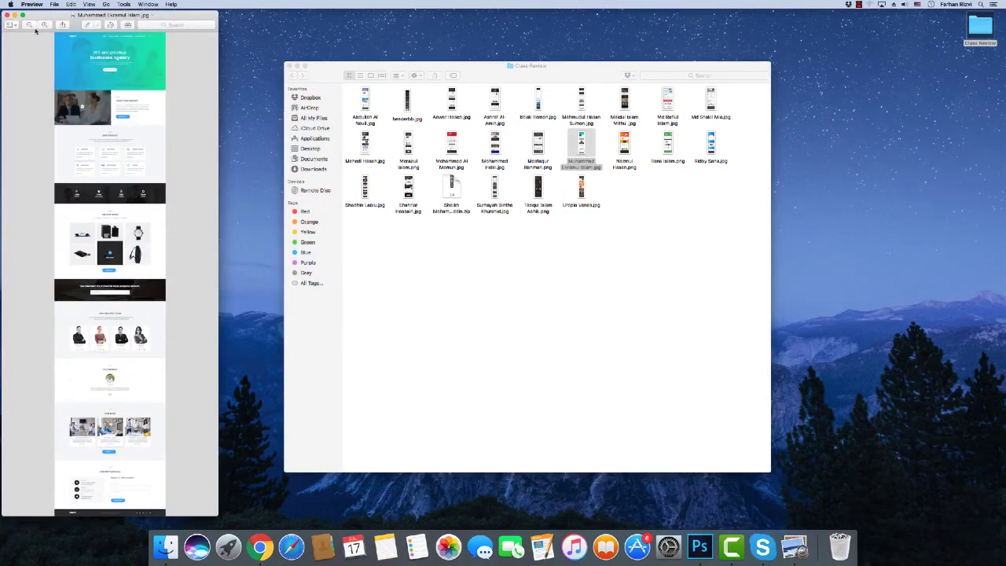
pyautogui.click(22, 15)
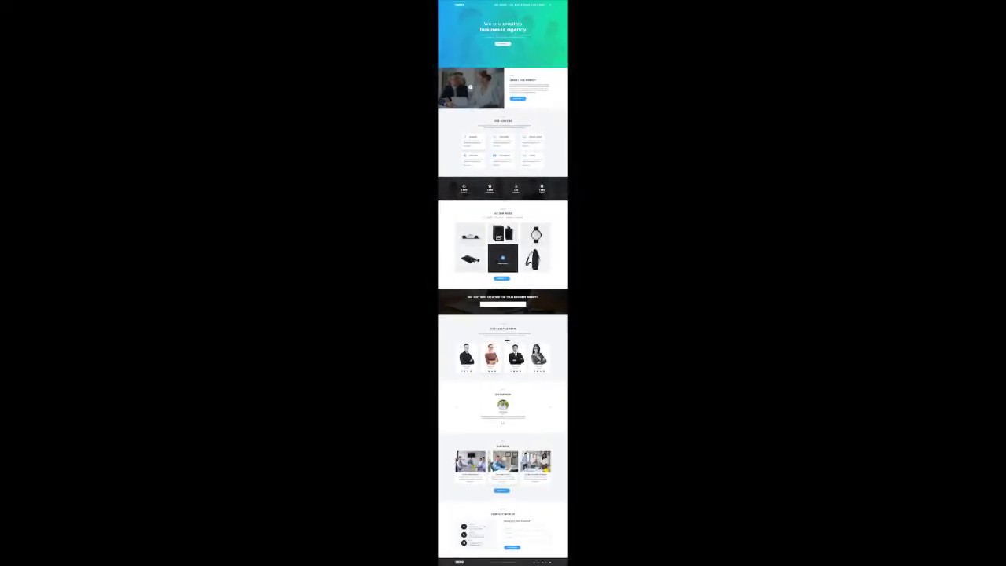
# - Enlarge the Unico design to a readable size and look from its work gallery back to the hero banner
pyautogui.scroll(10, 507, 340)
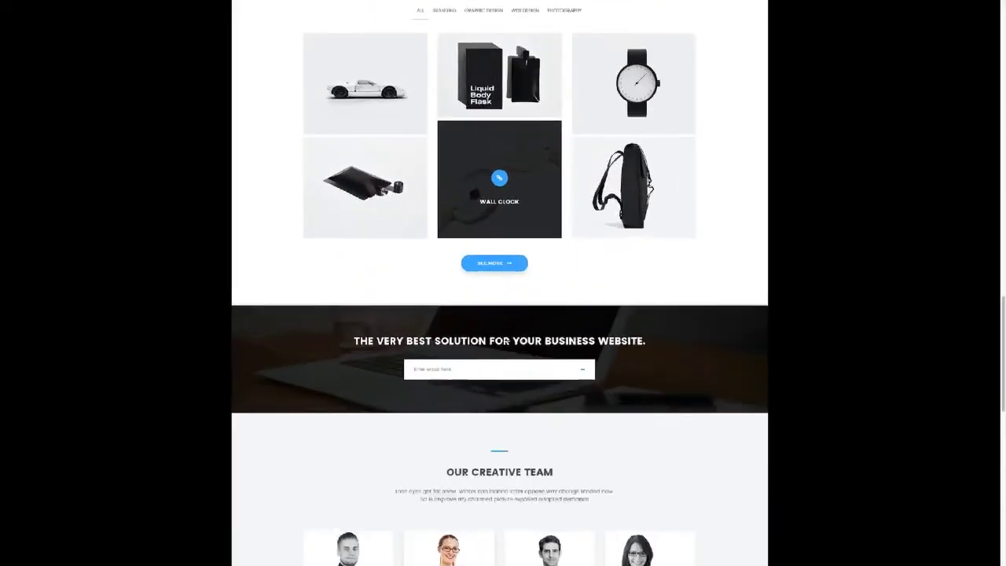
pyautogui.press('super+minus')
pyautogui.press('super+plus')
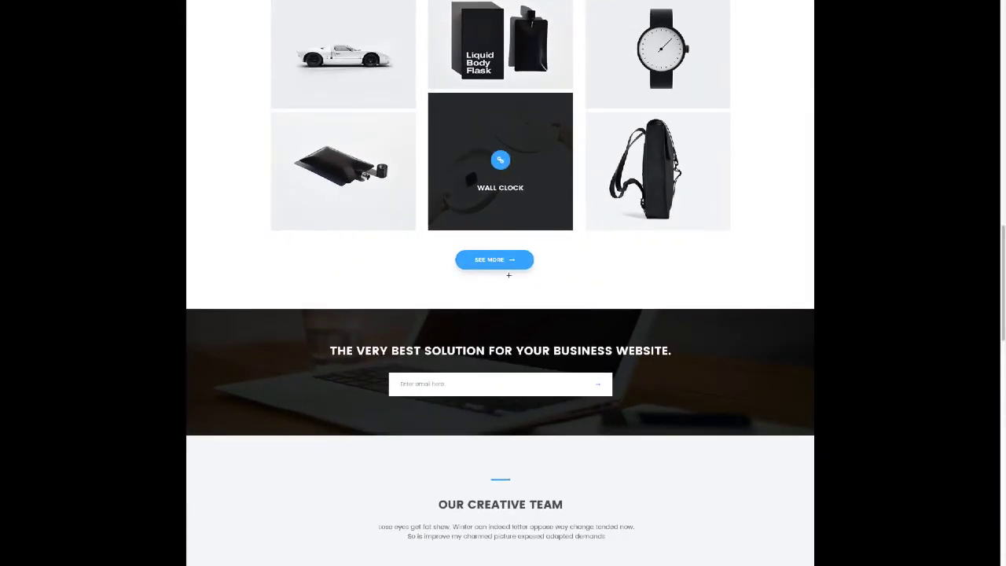
pyautogui.scroll(10, 509, 275)
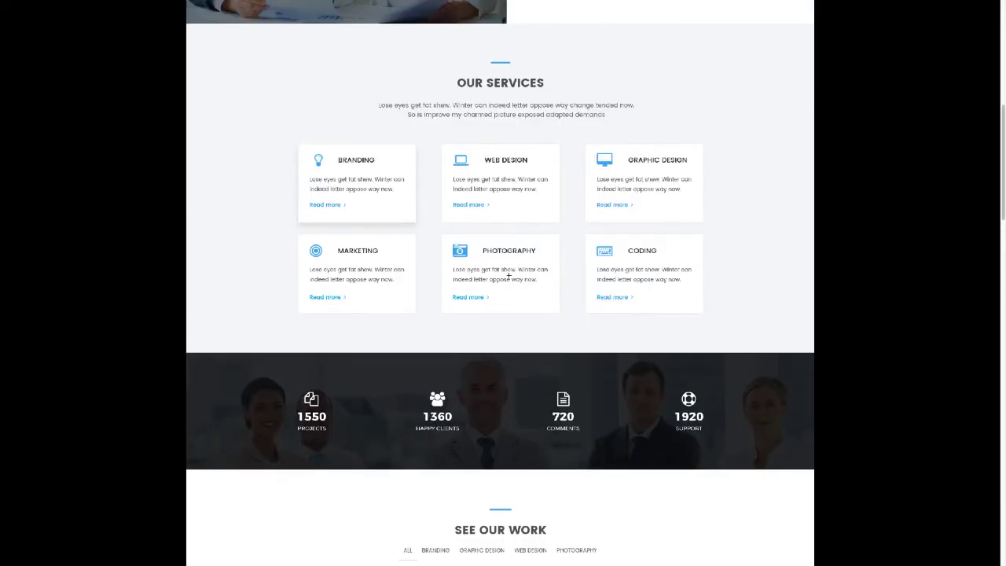
pyautogui.scroll(10, 509, 275)
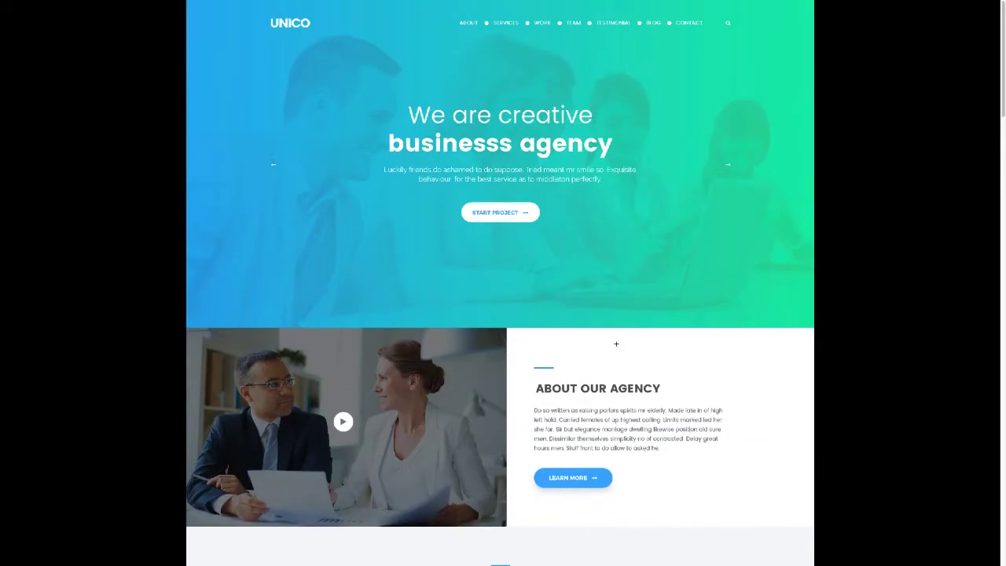
# - Look over the Unico page from the hero banner through the work gallery, team and testimonial to the contact form and footer
pyautogui.scroll(-10, 616, 343)
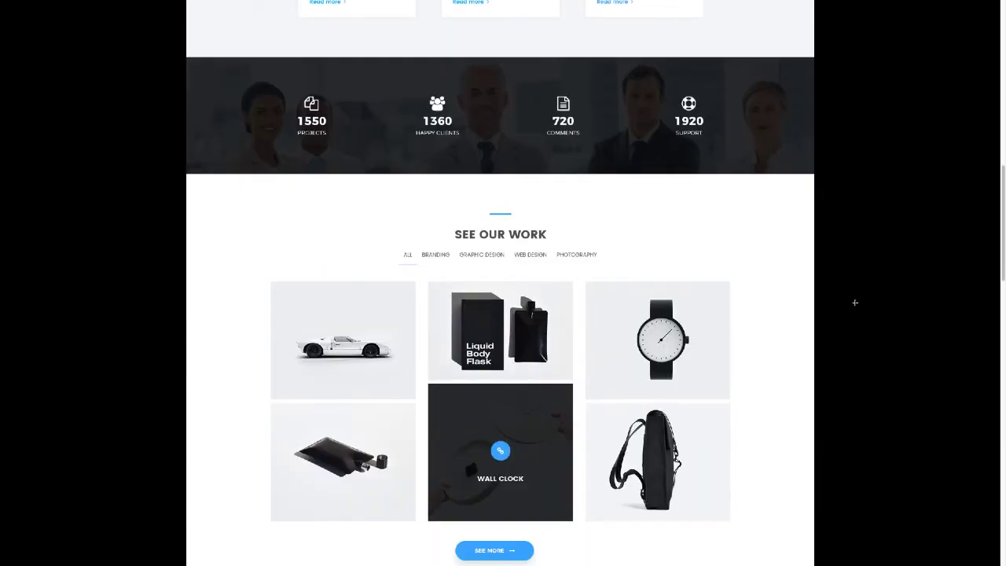
pyautogui.scroll(-10, 579, 270)
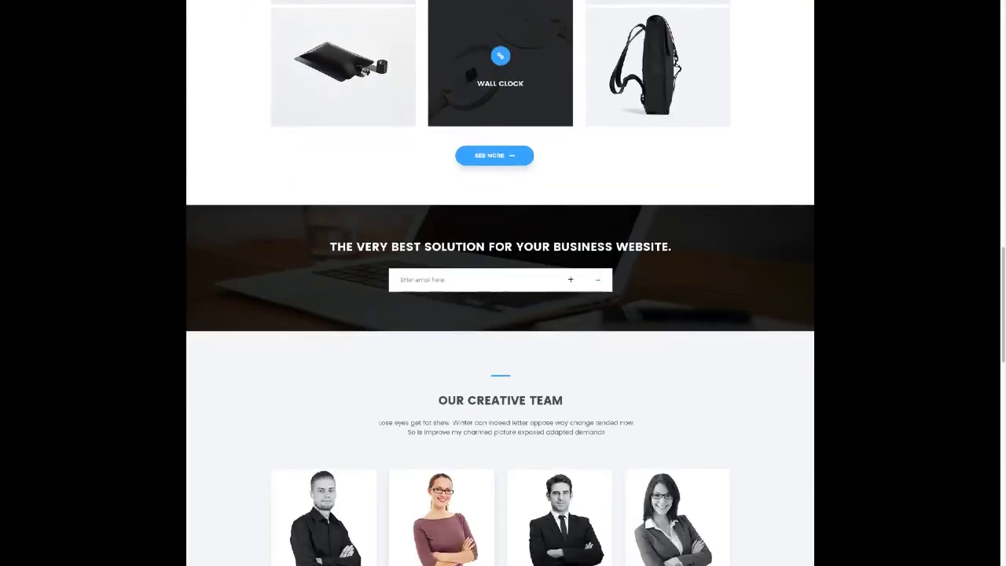
pyautogui.scroll(-10, 571, 279)
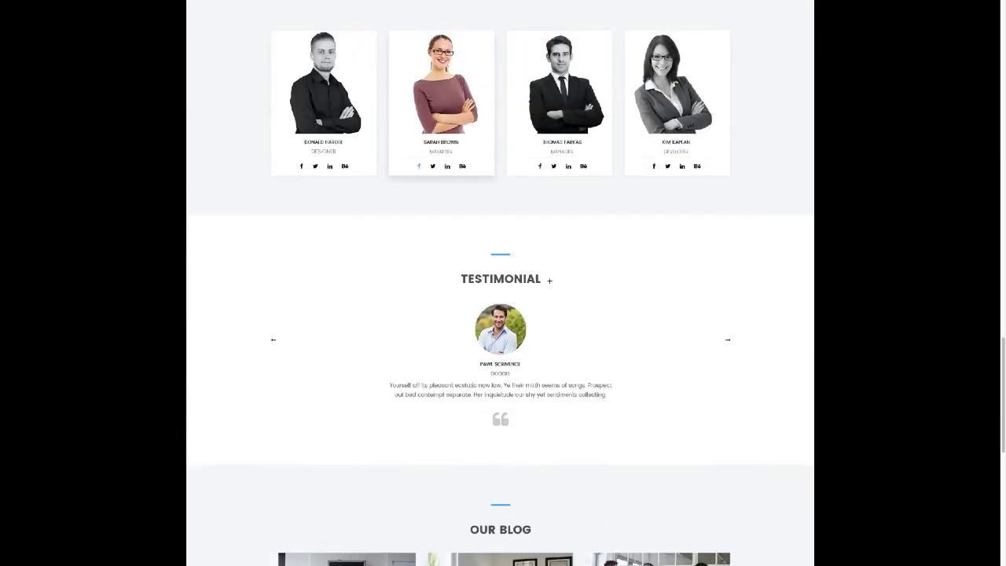
pyautogui.scroll(-8, 549, 279)
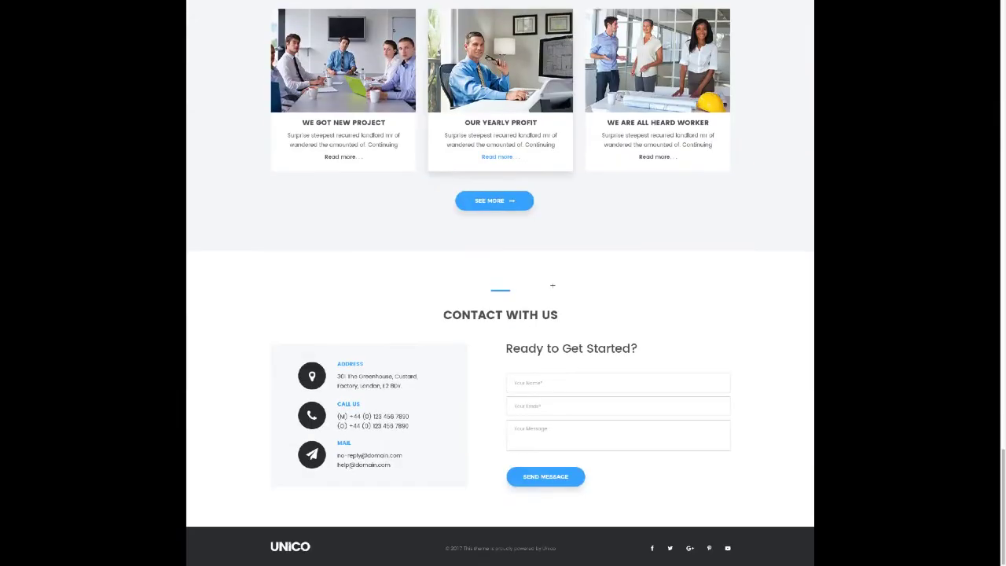
pyautogui.scroll(1, 550, 330)
pyautogui.scroll(12, 522, 370)
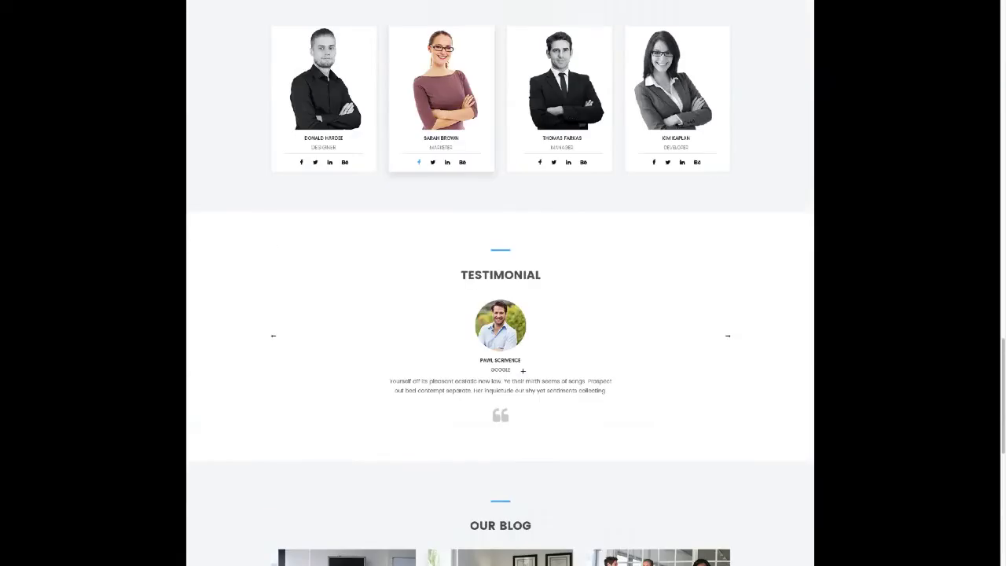
pyautogui.scroll(15, 523, 370)
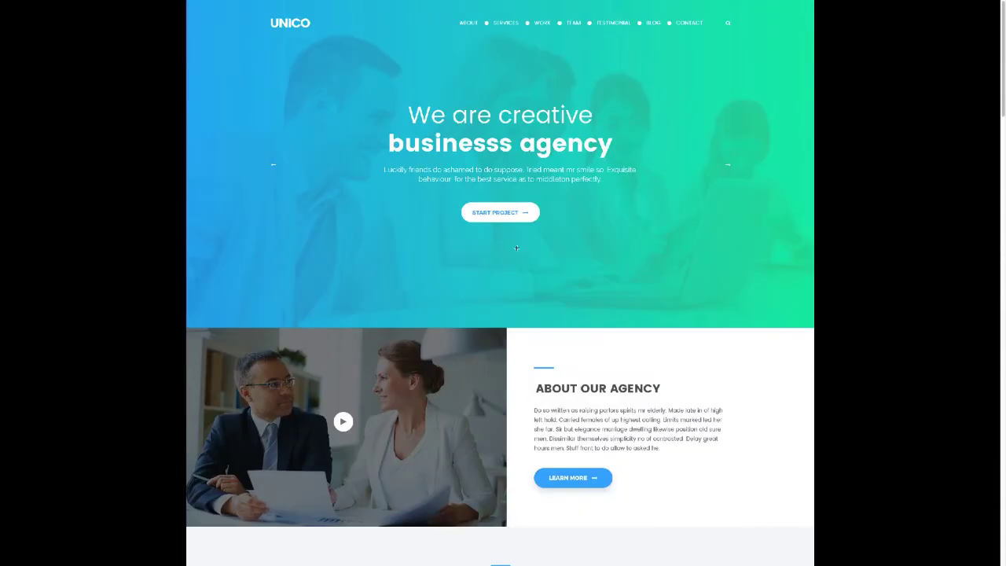
# - Examine the Unico page section by section once more, from About Our Agency and Our Services to Our Blog and Contact With Us
pyautogui.scroll(-3, 514, 244)
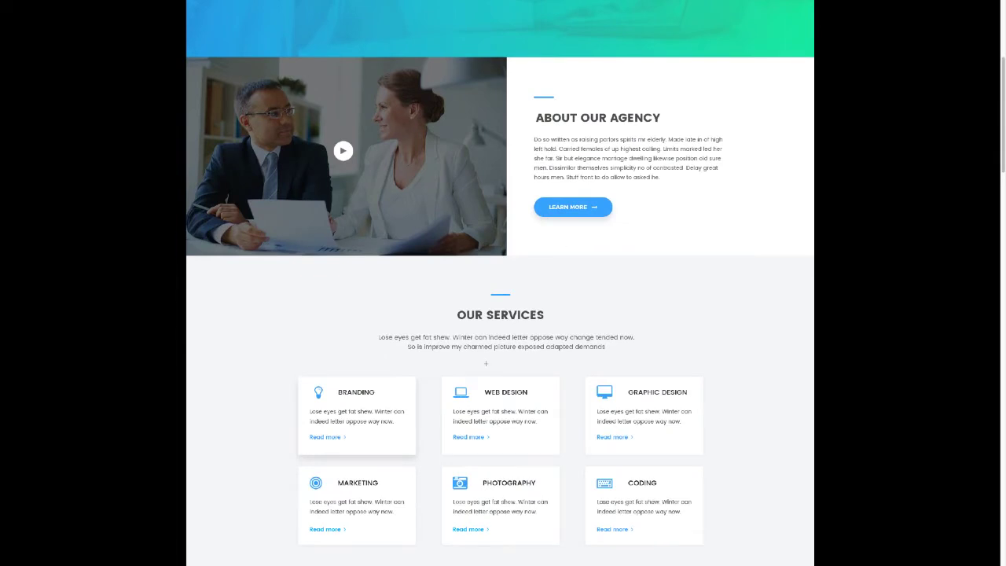
pyautogui.scroll(-2, 486, 363)
pyautogui.scroll(-3, 328, 317)
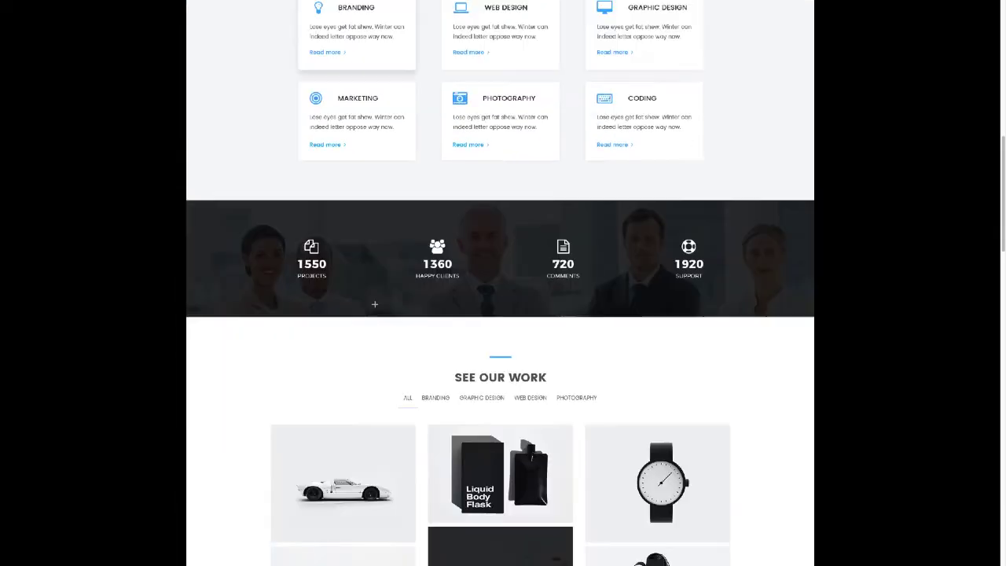
pyautogui.scroll(-7, 659, 259)
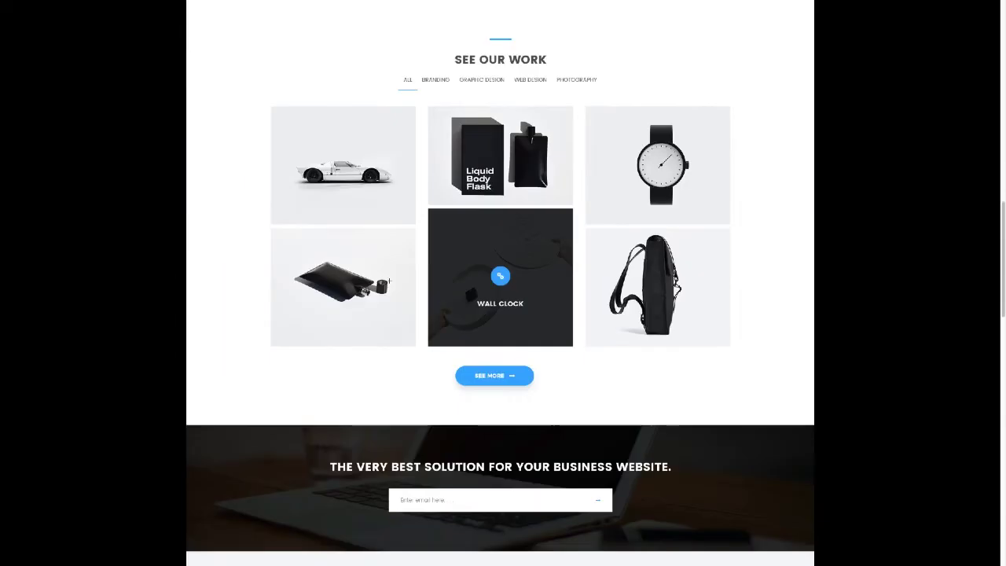
pyautogui.scroll(-4, 581, 278)
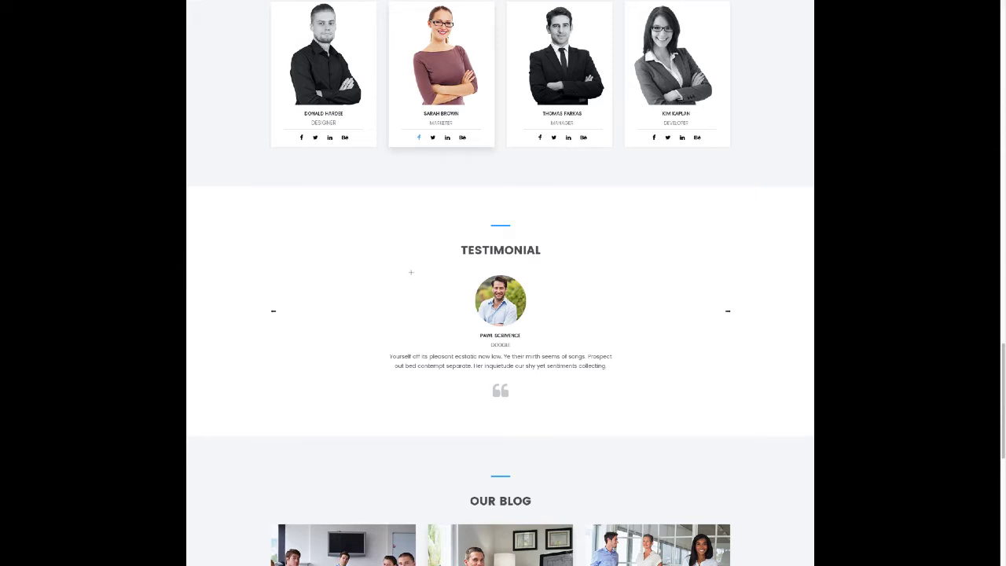
pyautogui.scroll(-5, 410, 272)
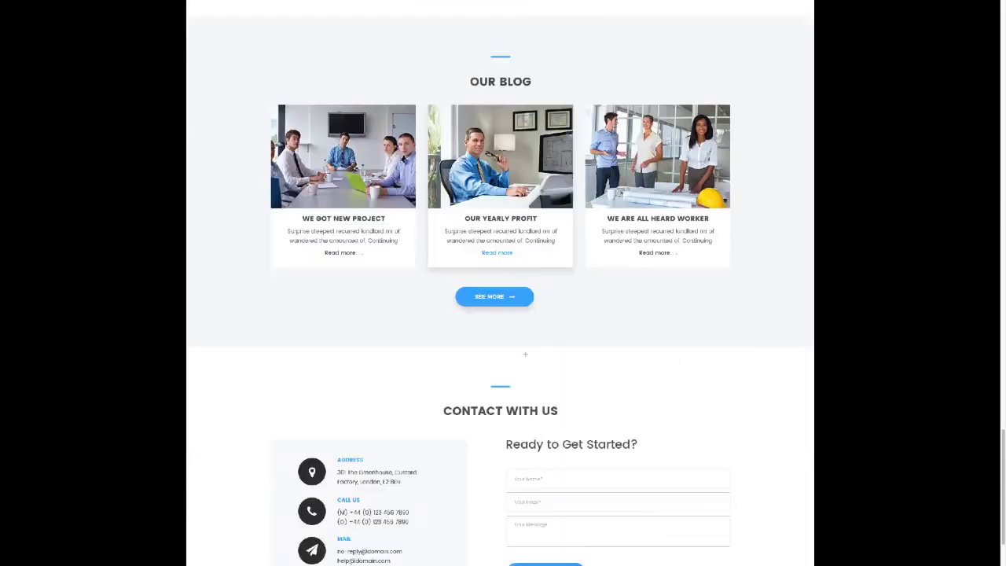
pyautogui.scroll(-2, 525, 355)
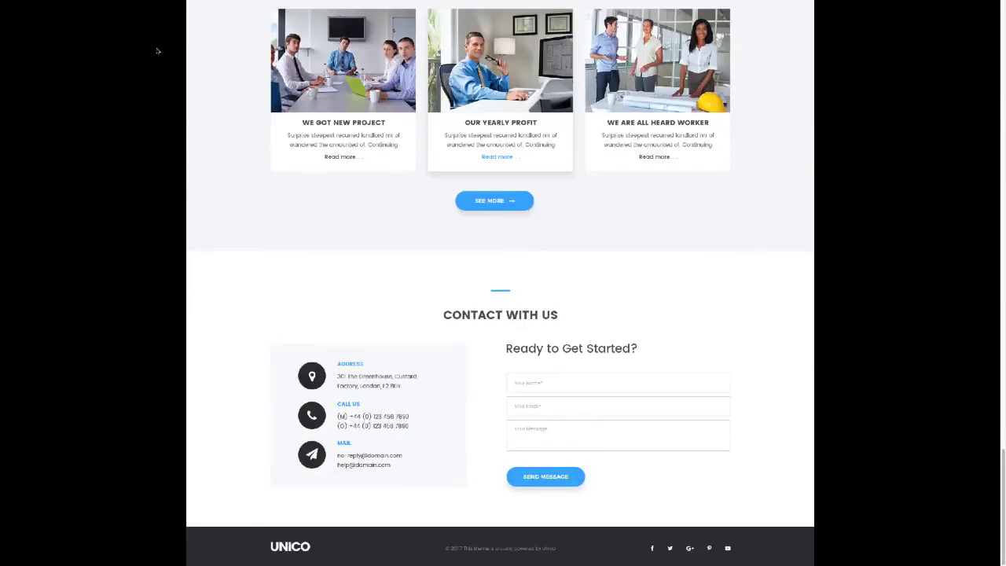
# - Leave full screen, close the Unico design and return to the Class Review folder
pyautogui.moveTo(11, 2)
pyautogui.click(29, 18)
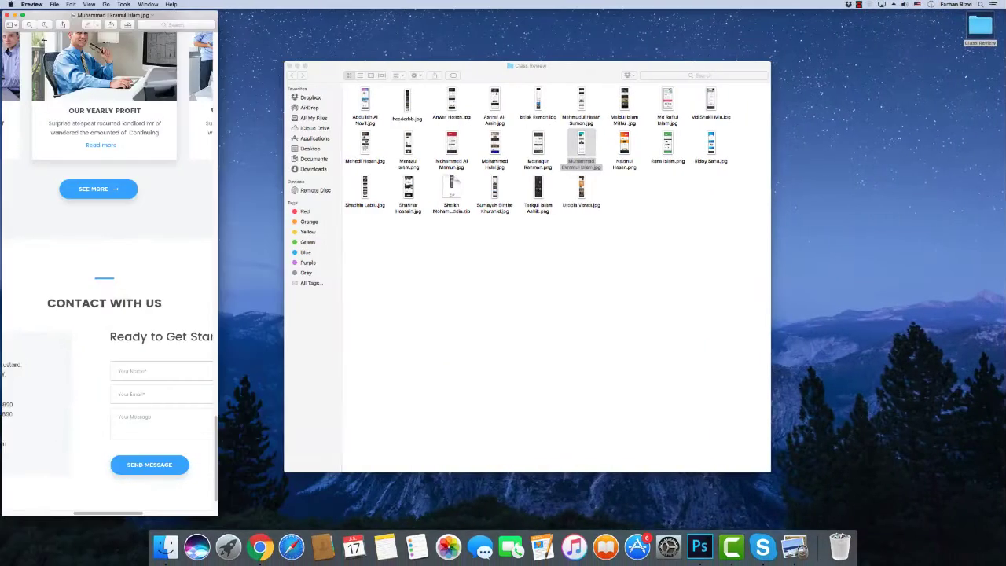
pyautogui.click(9, 15)
pyautogui.click(631, 246)
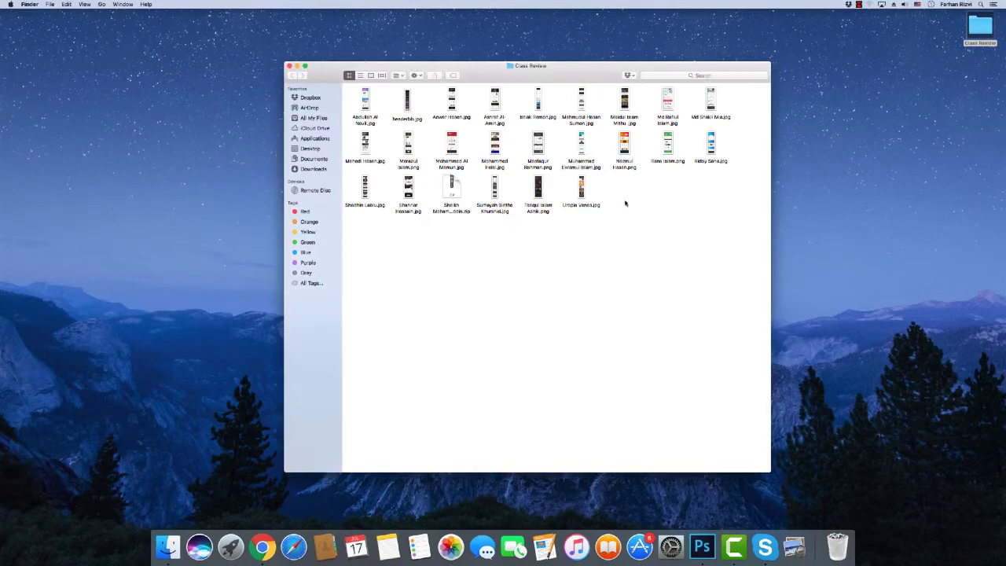
# - Open the orange and red security design from the Class Review folder in full screen and enlarge it, starting at the hero banner
pyautogui.doubleClick(620, 157)
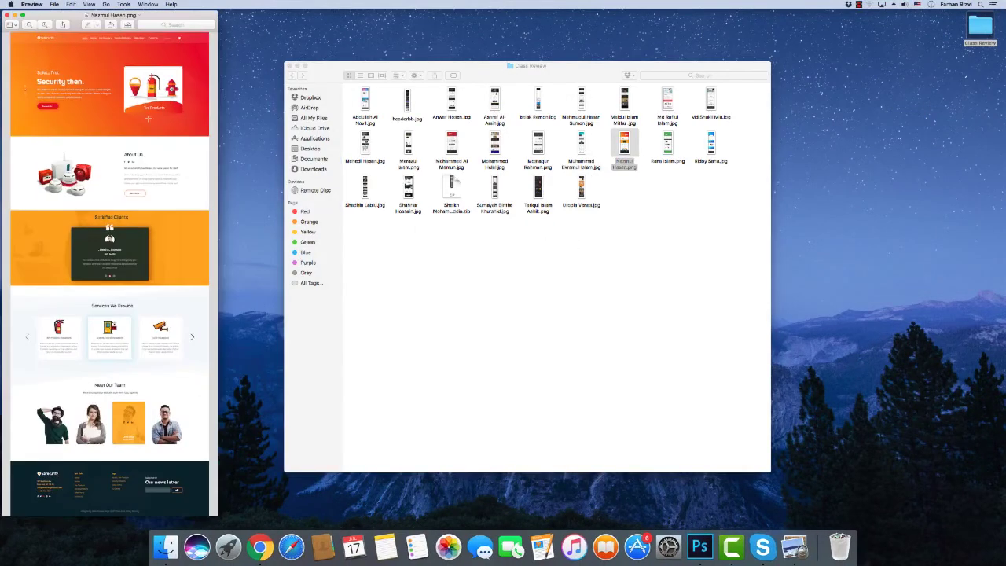
pyautogui.click(22, 15)
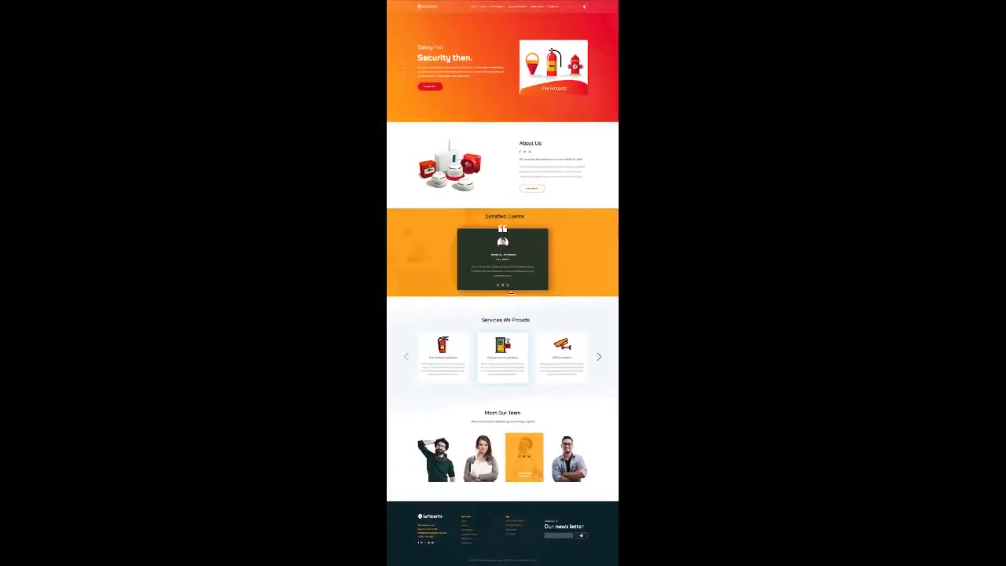
pyautogui.scroll(5, 511, 293)
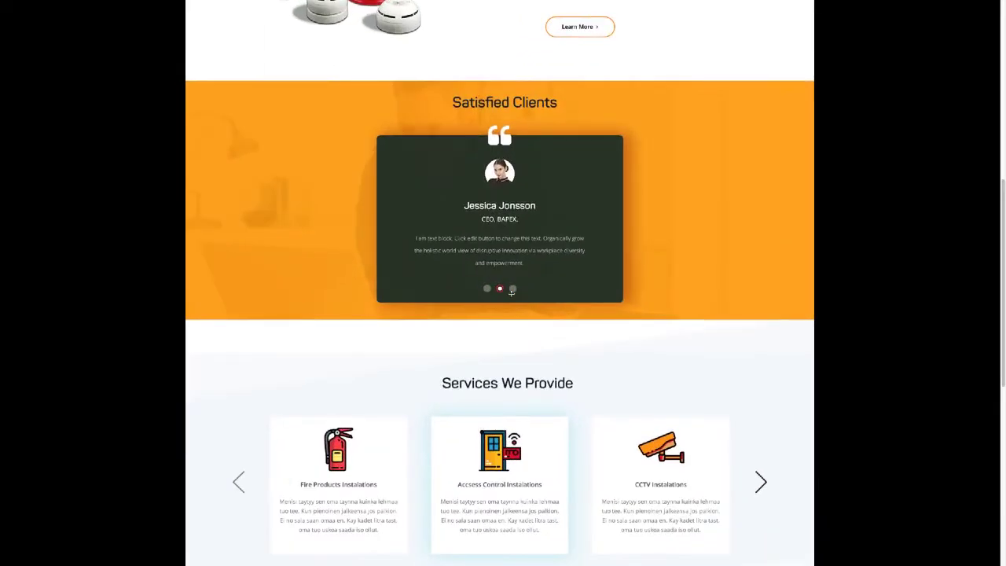
pyautogui.scroll(6, 511, 293)
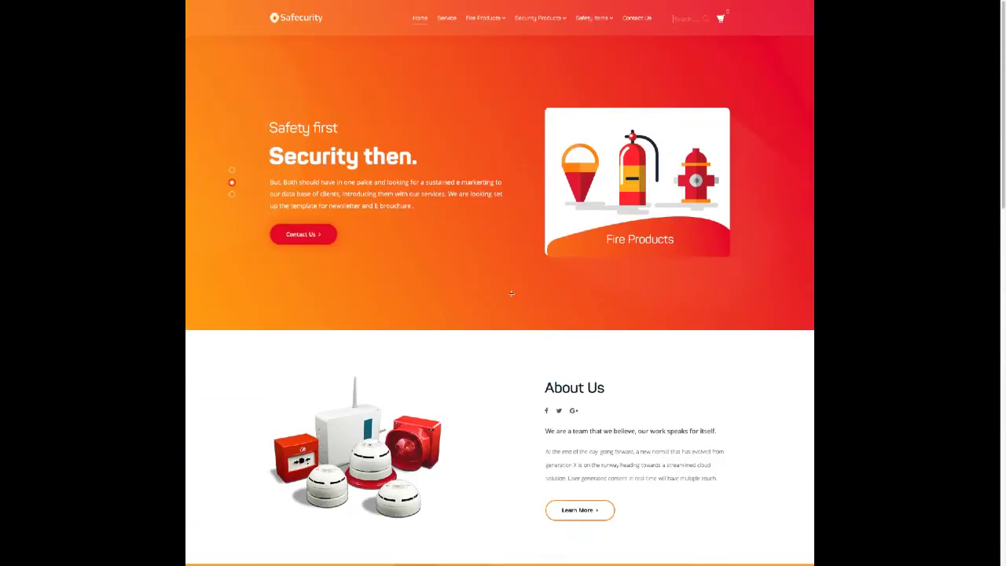
# - Look over the Safecurity page from the hero banner through About Us and Satisfied Clients to Services We Provide
pyautogui.scroll(-7, 511, 292)
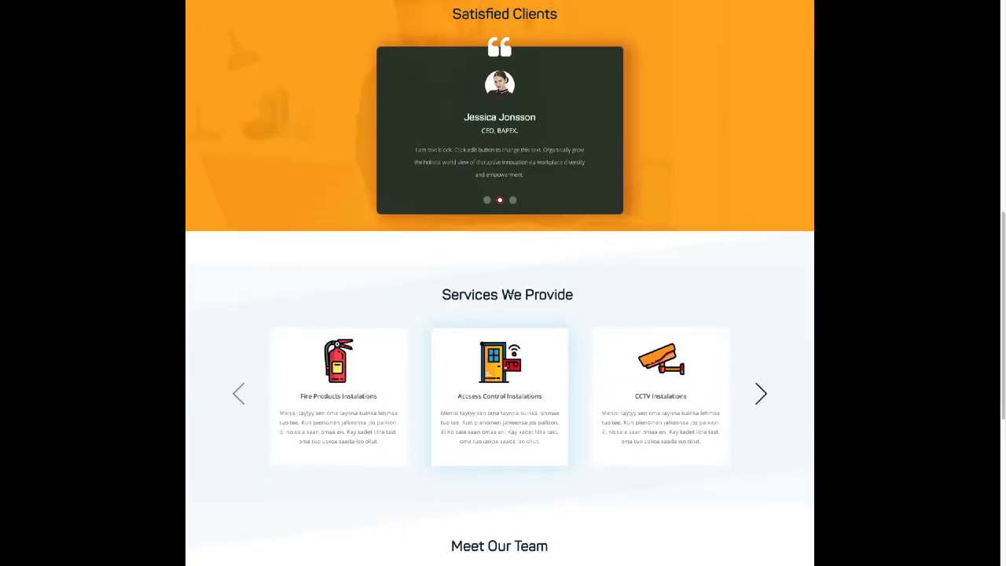
pyautogui.scroll(-5, 510, 293)
pyautogui.scroll(5, 510, 293)
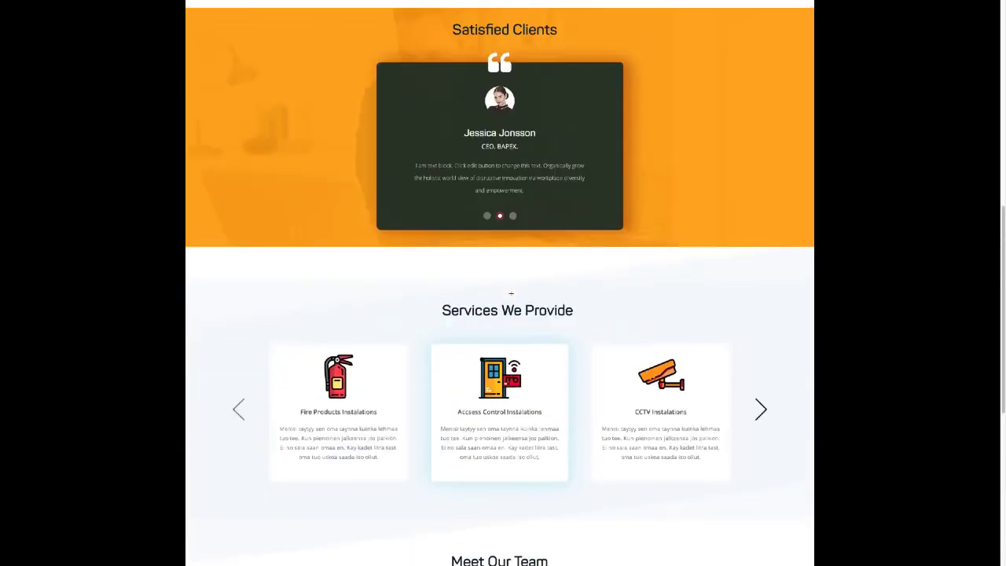
pyautogui.scroll(7, 511, 294)
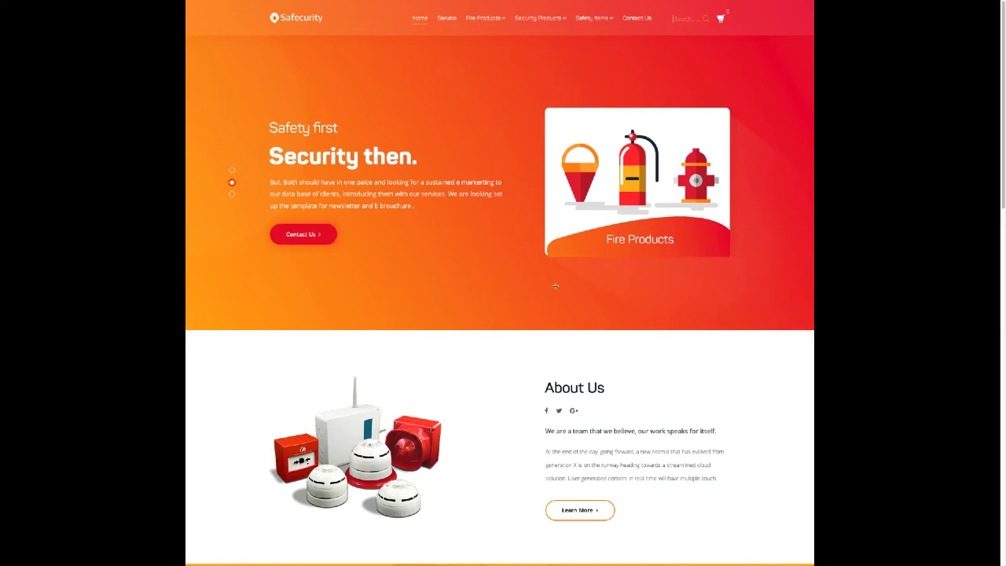
pyautogui.scroll(-4, 542, 299)
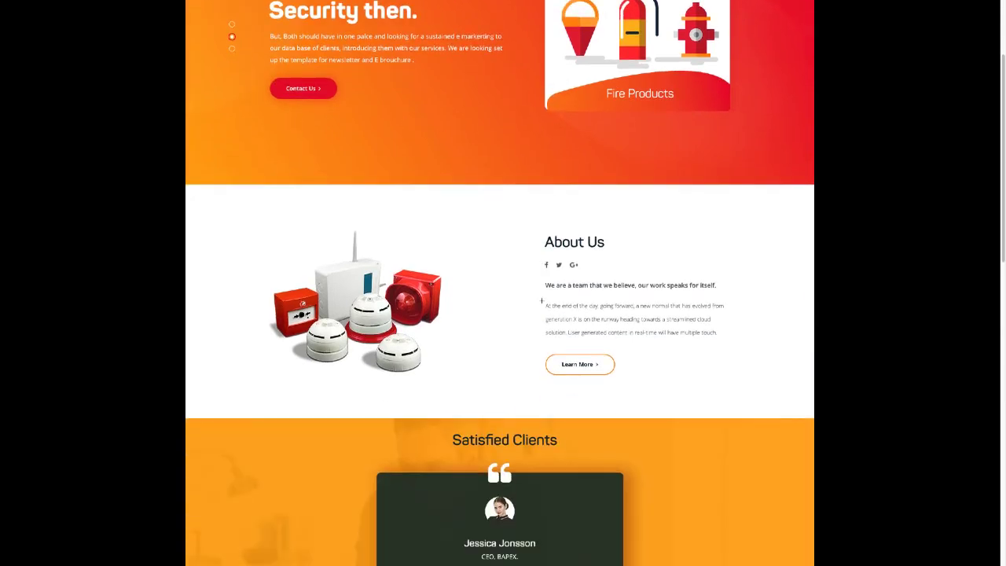
pyautogui.scroll(-1, 541, 301)
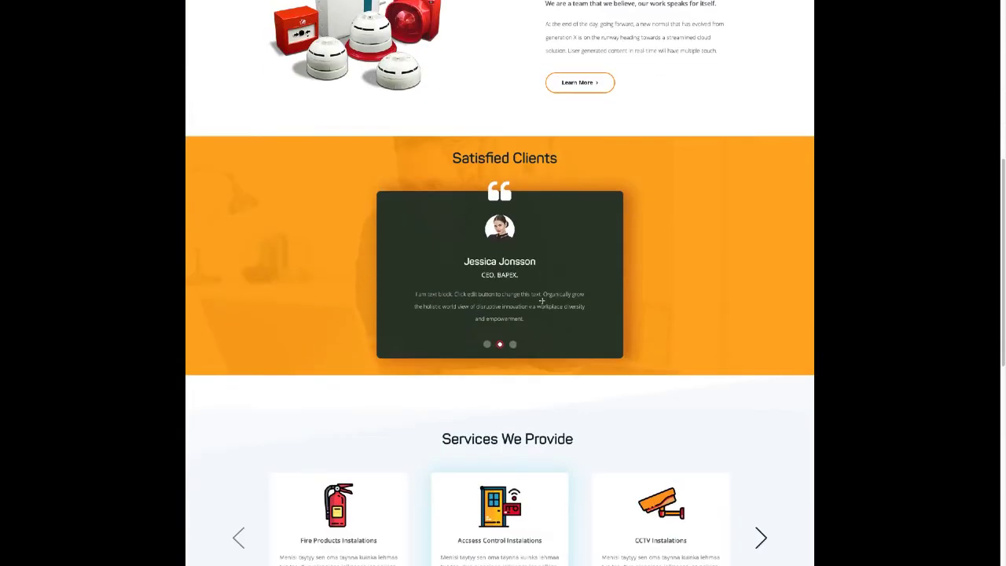
# - Mark out the spacing around the Satisfied Clients heading and above the Services We Provide heading to compare the two
pyautogui.scroll(2, 541, 301)
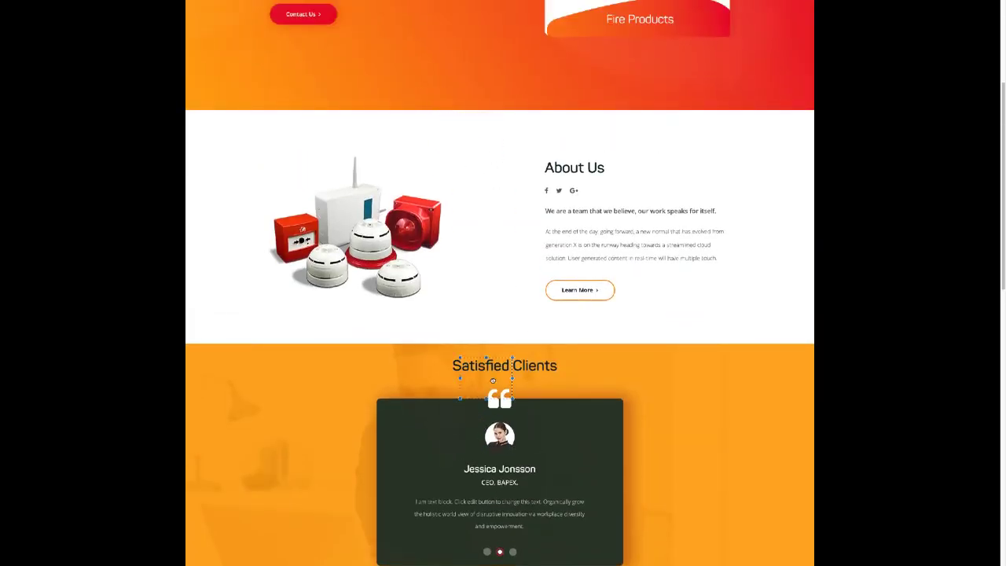
pyautogui.scroll(-3, 572, 507)
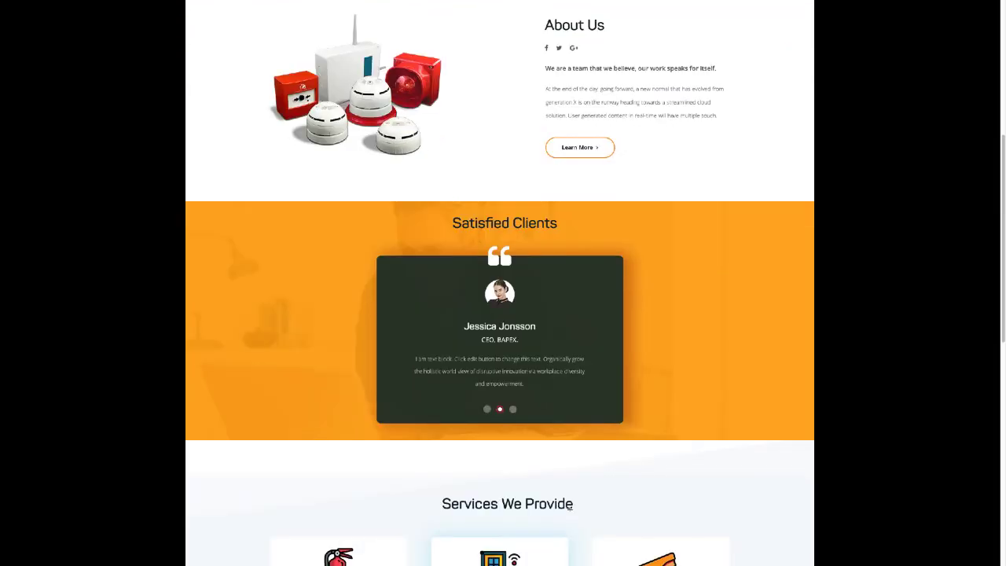
pyautogui.scroll(-1, 568, 503)
pyautogui.scroll(1, 489, 116)
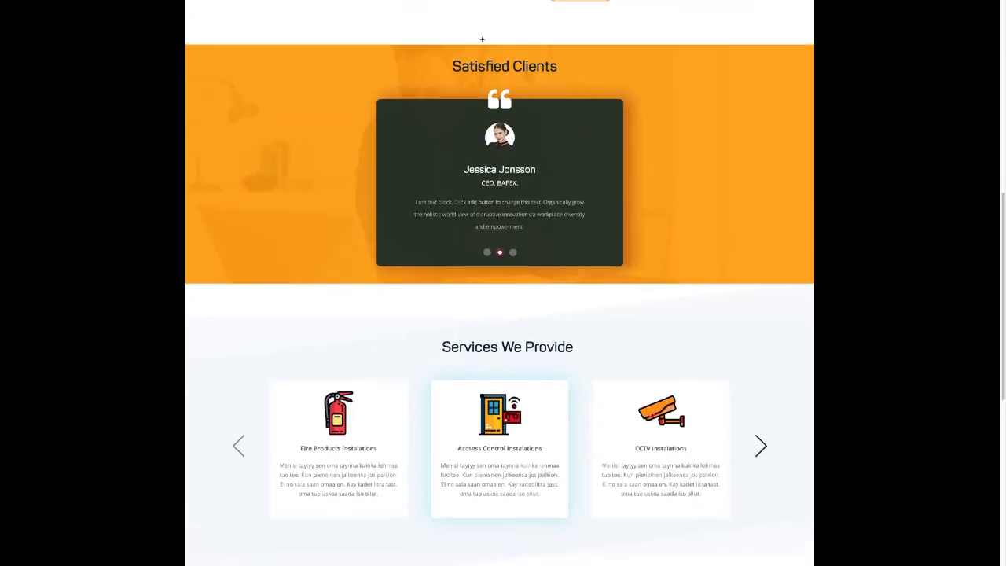
pyautogui.moveTo(479, 56); pyautogui.dragTo(510, 79)
pyautogui.scroll(-1, 543, 140)
pyautogui.scroll(-1, 546, 228)
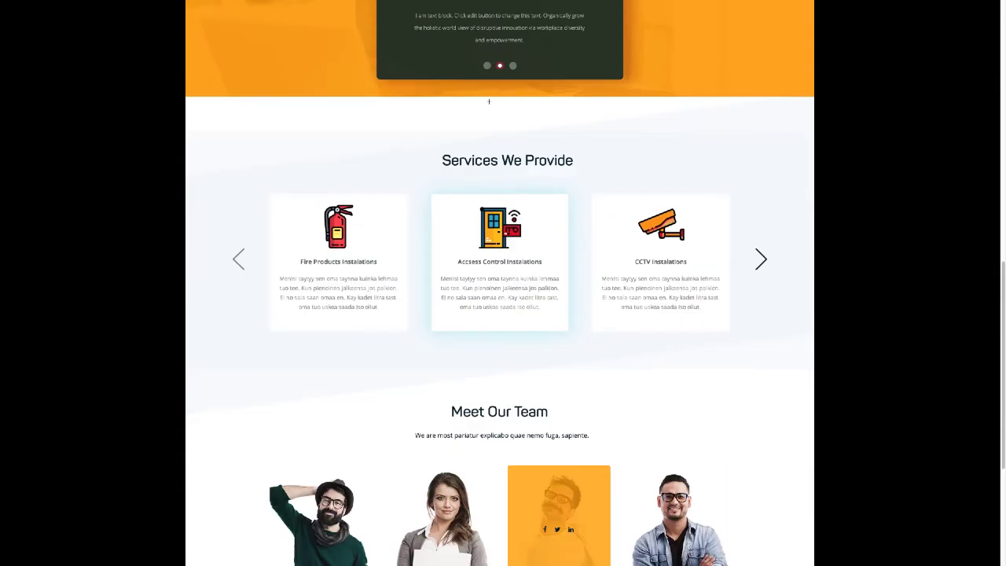
pyautogui.moveTo(489, 102); pyautogui.dragTo(535, 141)
pyautogui.scroll(3, 561, 228)
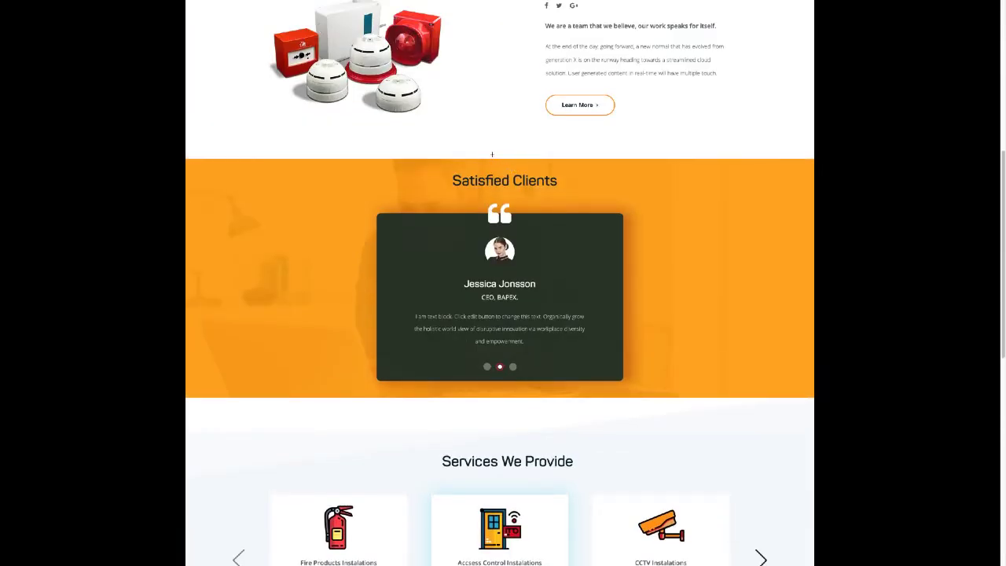
pyautogui.moveTo(492, 154); pyautogui.dragTo(530, 196)
# - Check the team section, then mark out the full-width background area of Services We Provide
pyautogui.scroll(-5, 558, 410)
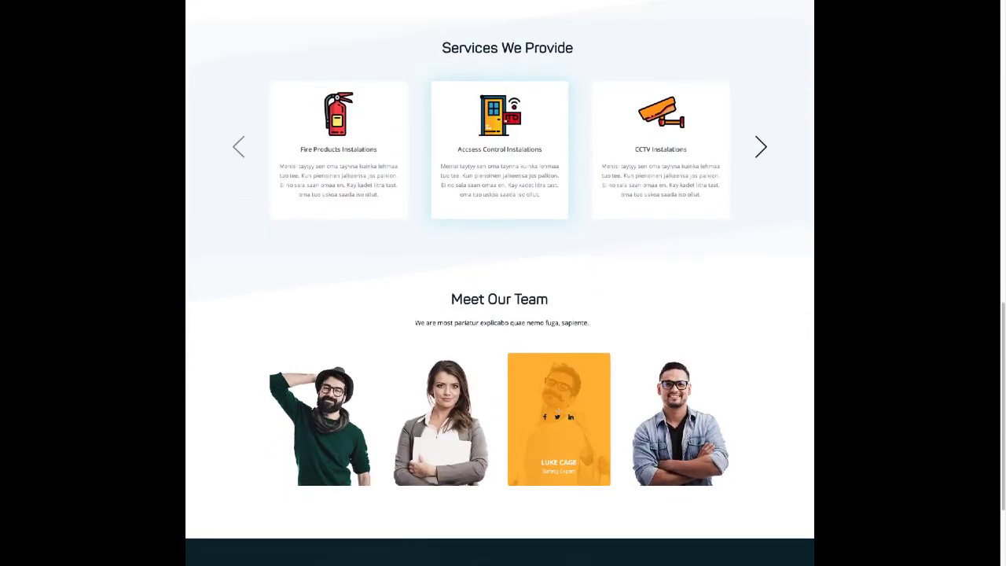
pyautogui.scroll(-2, 558, 409)
pyautogui.scroll(1, 559, 410)
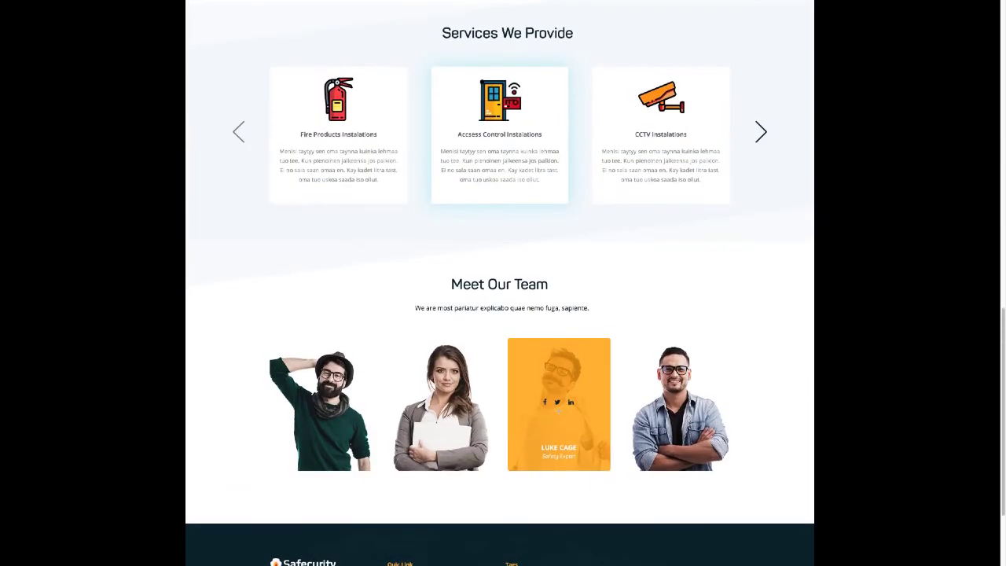
pyautogui.scroll(2, 558, 410)
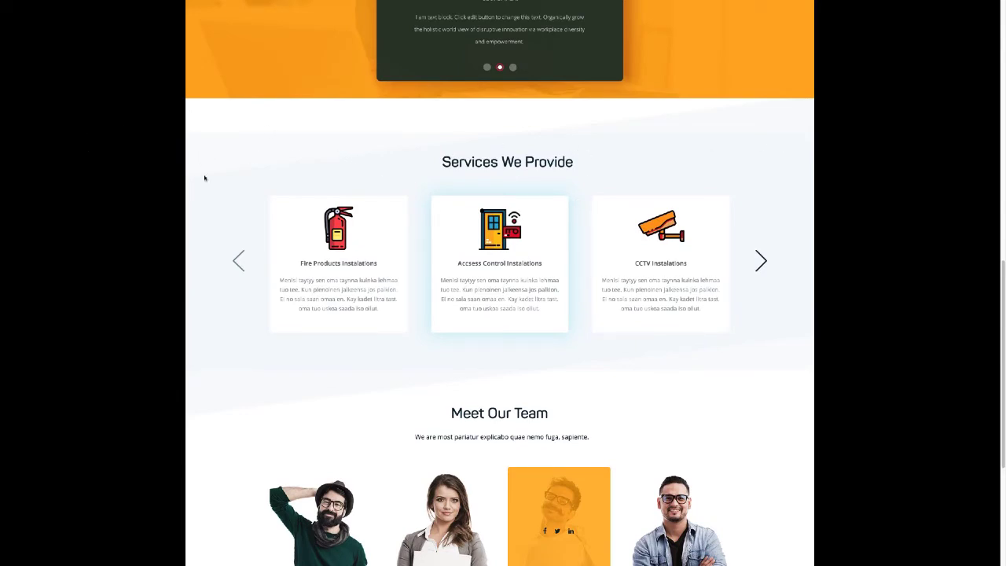
pyautogui.moveTo(185, 99); pyautogui.dragTo(815, 387)
# - Examine the Safecurity page once more, from Meet Our Team back to About Us and down to the footer
pyautogui.scroll(-2, 671, 447)
pyautogui.scroll(-1, 671, 446)
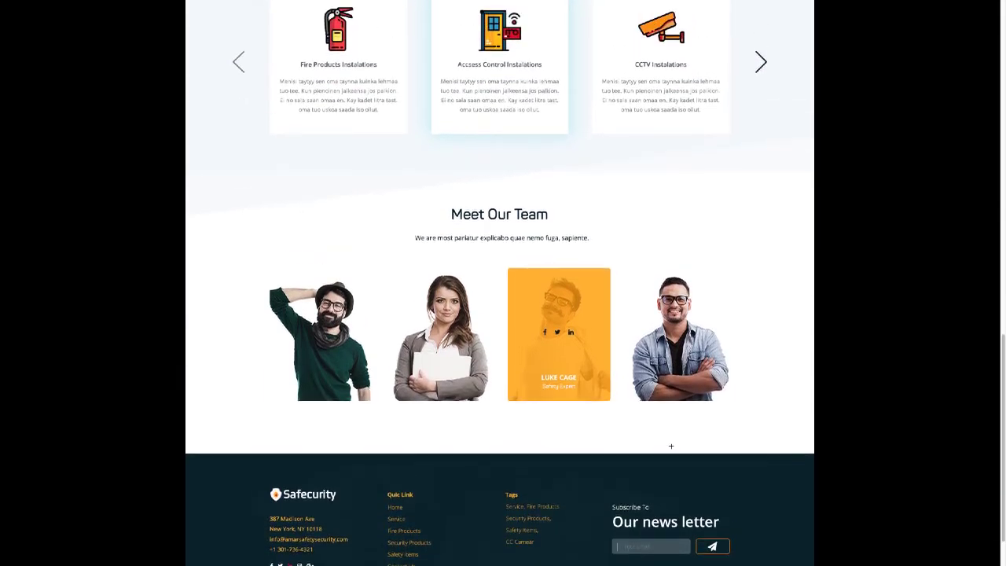
pyautogui.scroll(1, 672, 445)
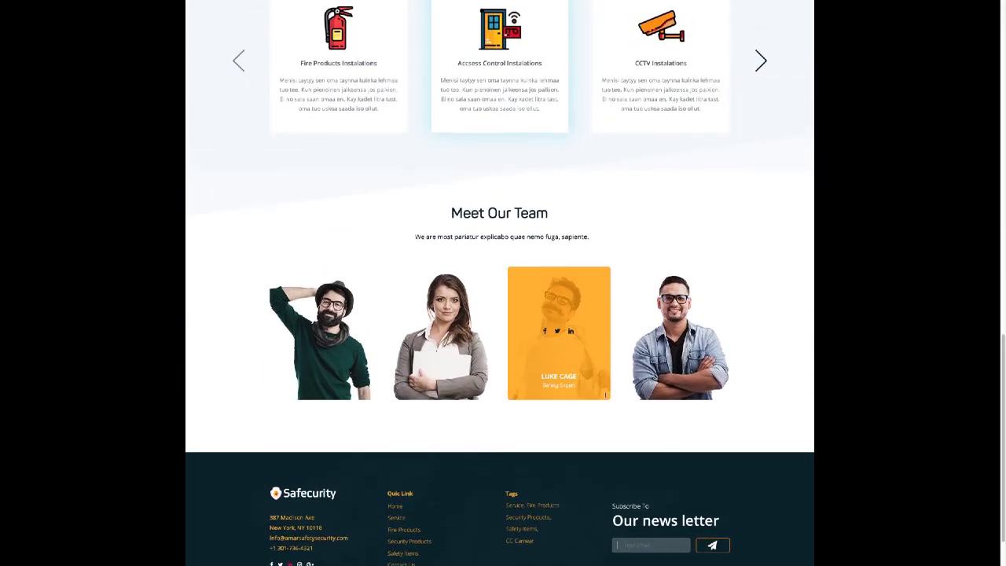
pyautogui.scroll(6, 563, 422)
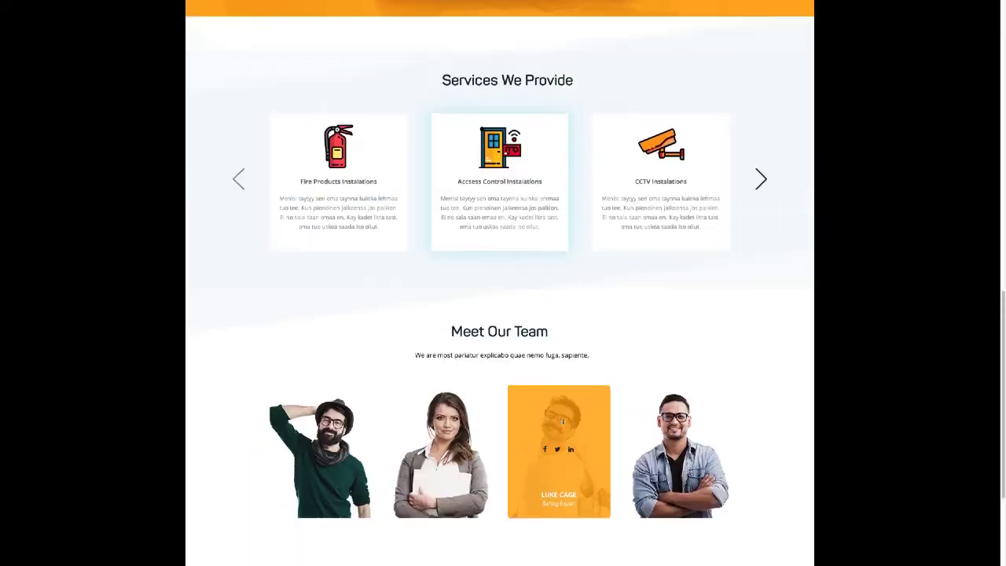
pyautogui.scroll(3, 656, 290)
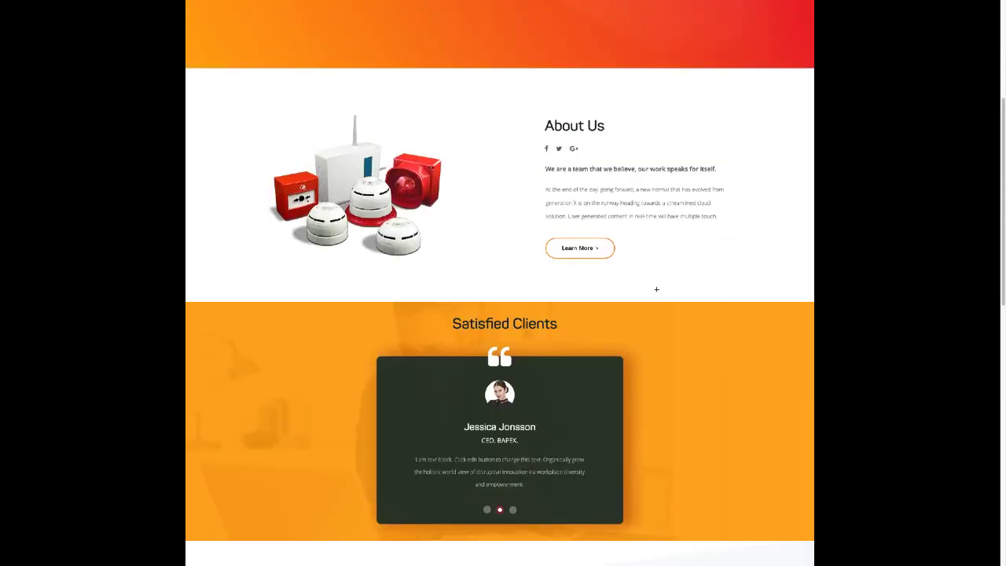
pyautogui.moveTo(1002, 232); pyautogui.dragTo(1002, 530)
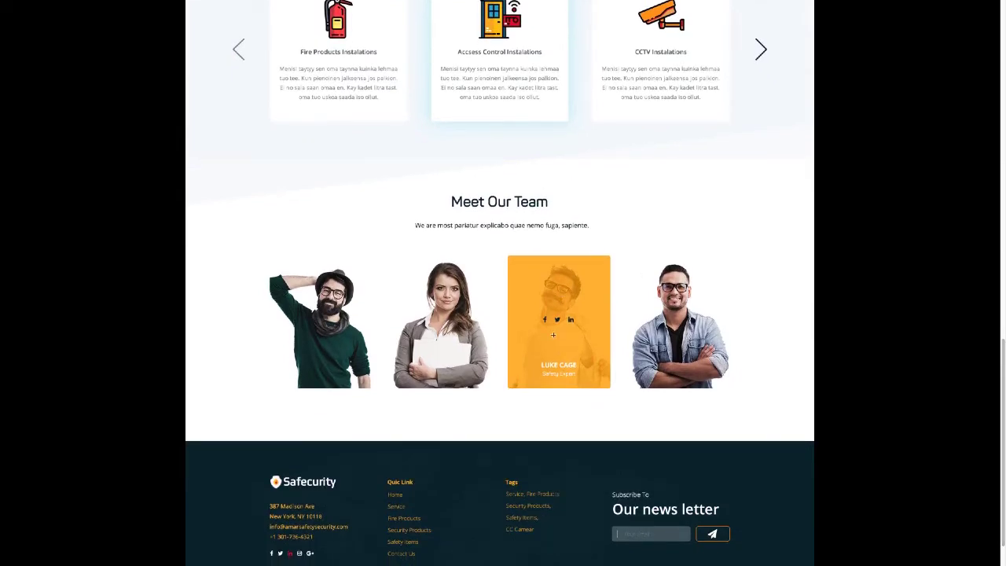
pyautogui.scroll(-2, 458, 453)
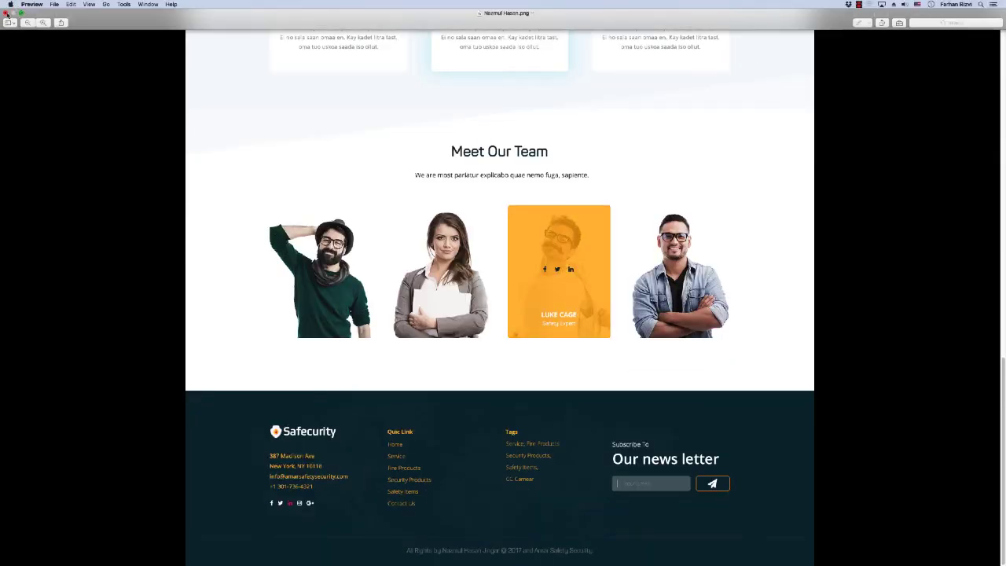
# - Close the Safecurity design, then open the green SEO design from the Class Review folder in full screen at a readable size
pyautogui.click(7, 14)
pyautogui.doubleClick(665, 151)
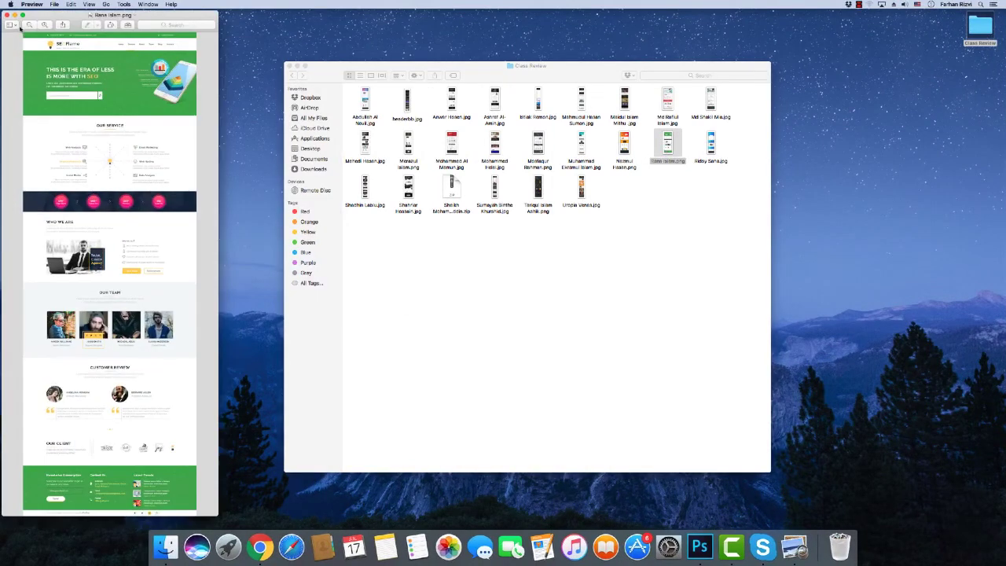
pyautogui.click(22, 15)
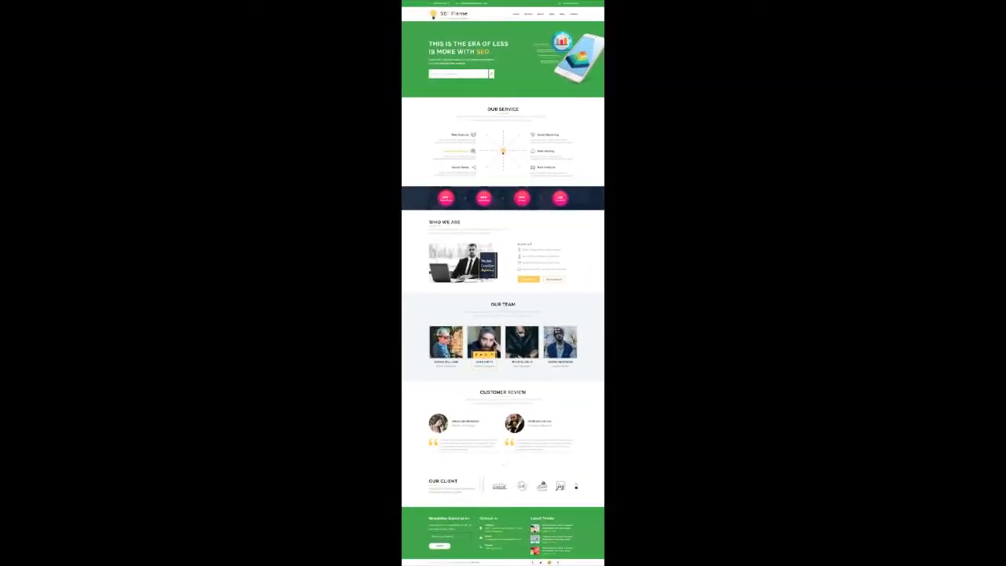
pyautogui.scroll(5, 556, 330)
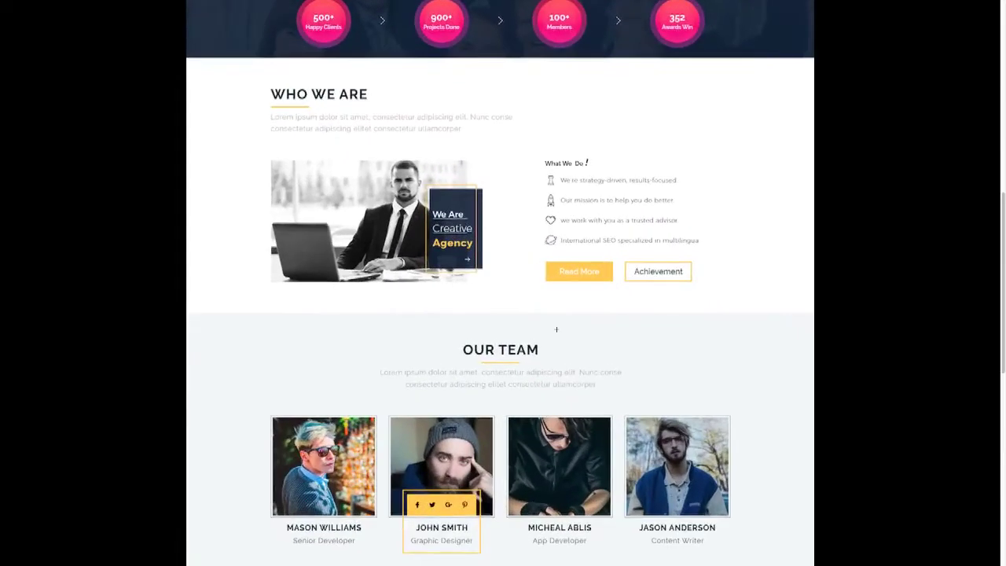
pyautogui.scroll(4, 556, 329)
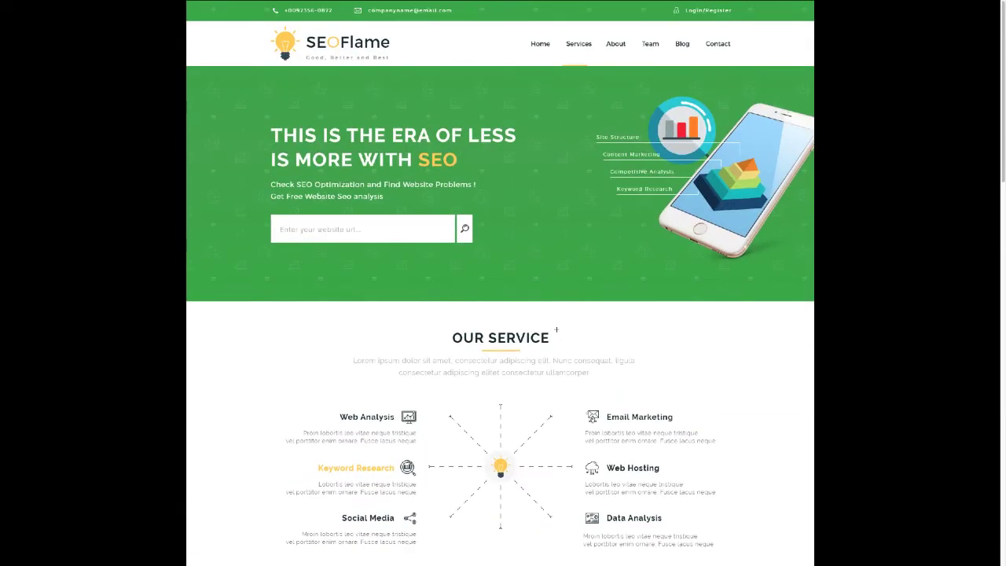
# - Look over the SEOFlame page from the hero banner through services, team and customer reviews to the clients section and back
pyautogui.scroll(-5, 555, 330)
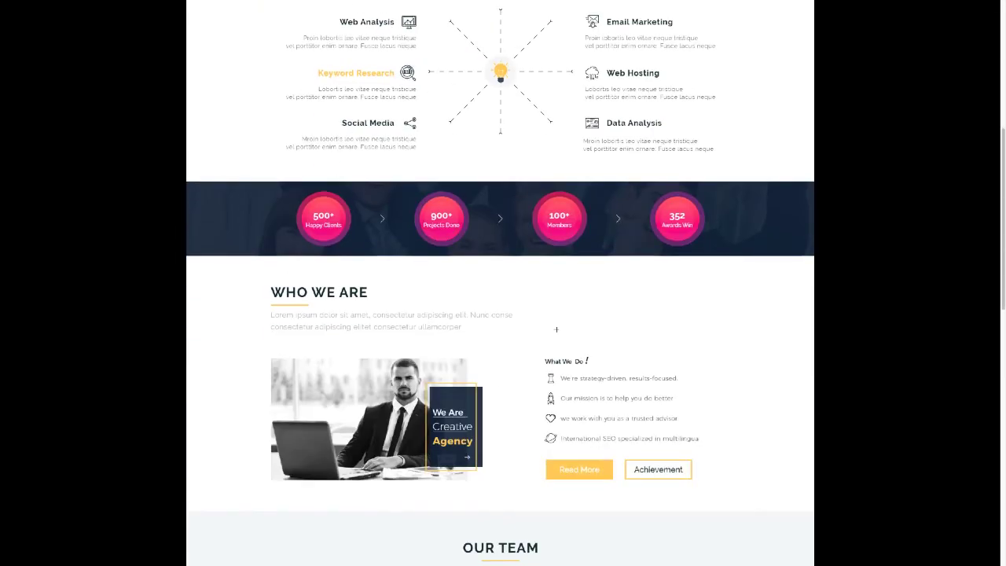
pyautogui.scroll(-8, 556, 329)
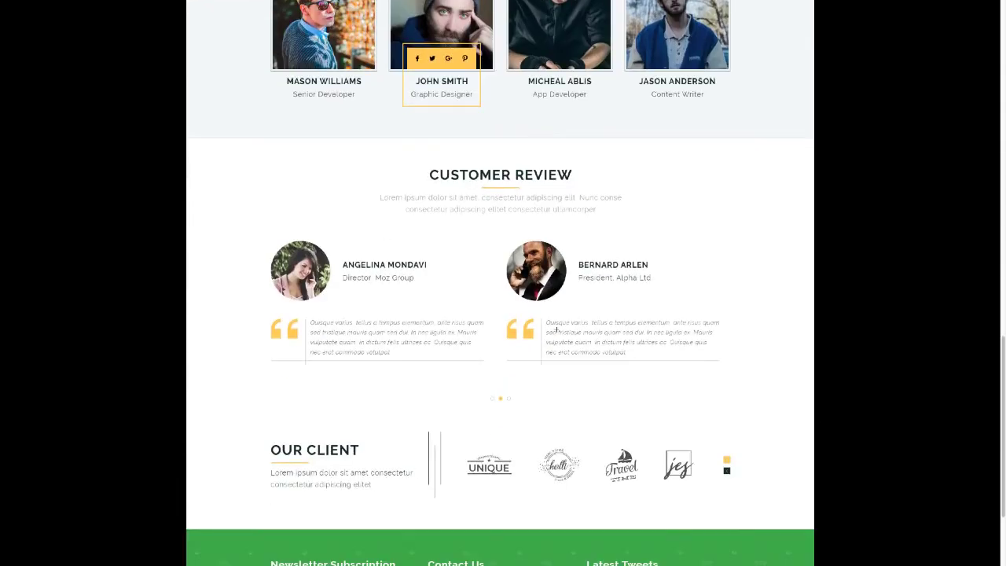
pyautogui.scroll(-2, 556, 330)
pyautogui.scroll(13, 555, 330)
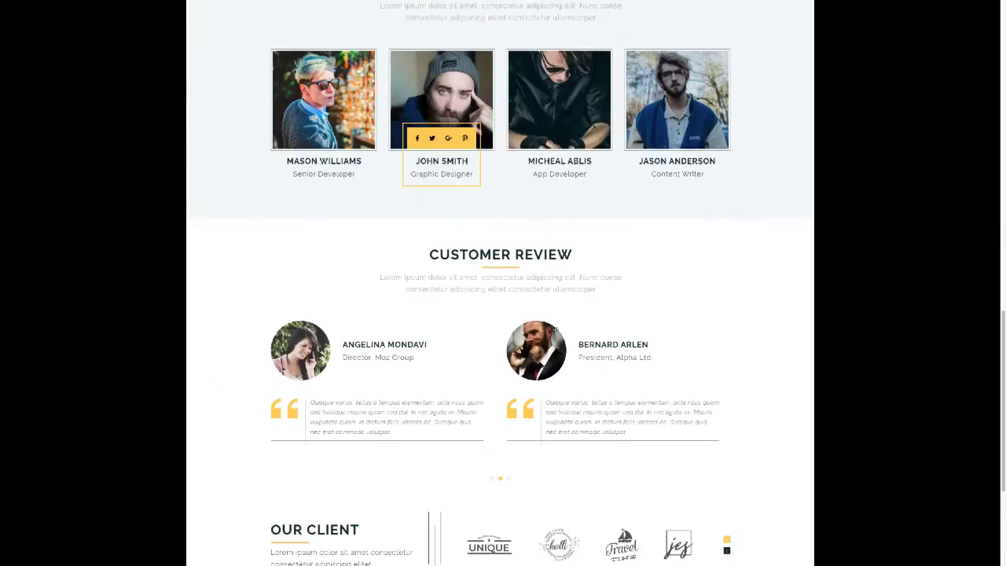
pyautogui.scroll(2, 557, 328)
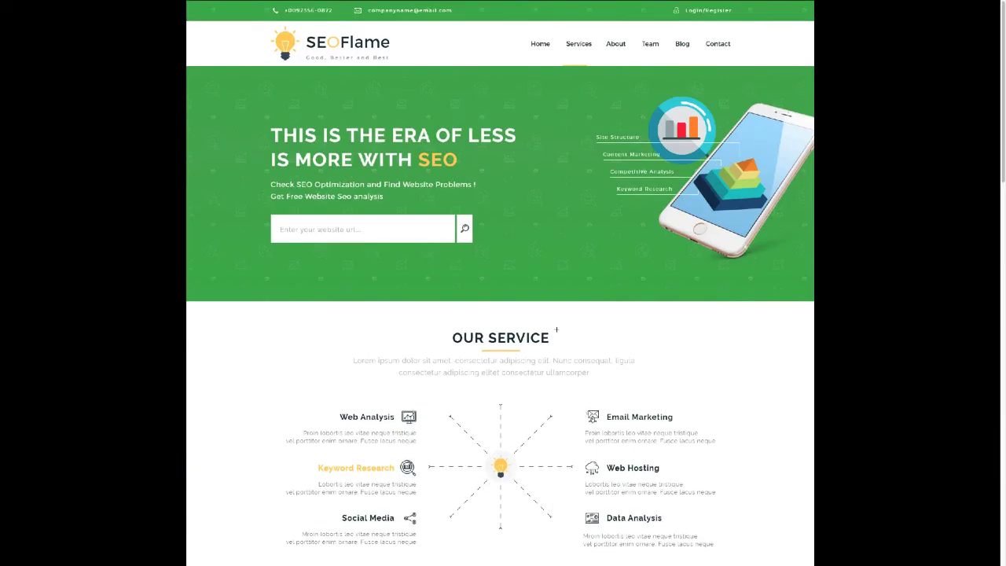
# - Mark out the website URL search field in the hero banner and the SEOFlame logo with its tagline
pyautogui.moveTo(265, 214); pyautogui.dragTo(475, 244)
pyautogui.click(497, 265)
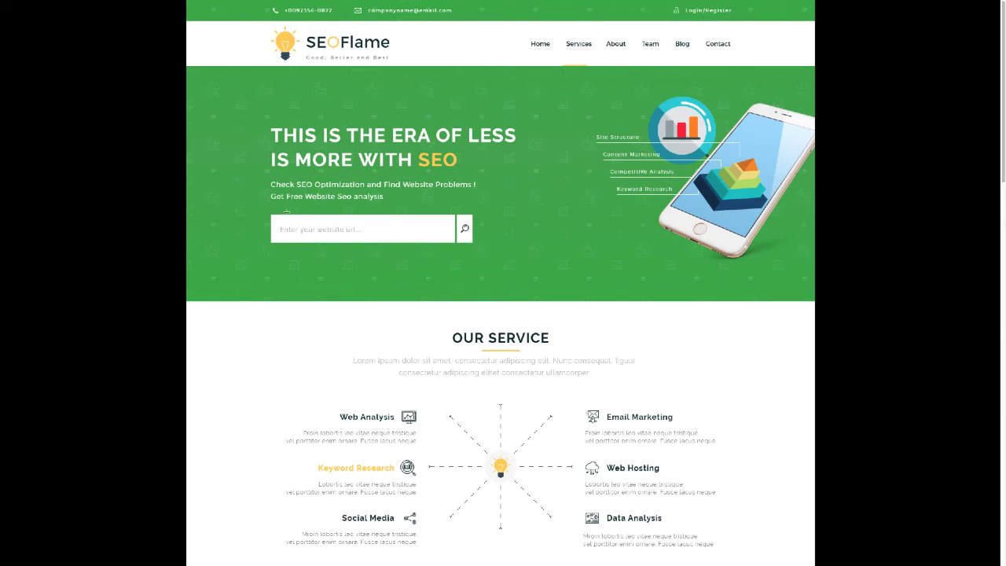
pyautogui.moveTo(272, 215); pyautogui.dragTo(474, 243)
pyautogui.moveTo(279, 31); pyautogui.dragTo(393, 58)
pyautogui.moveTo(306, 48); pyautogui.dragTo(396, 59)
# - Mark out the Web Analysis, Keyword Research and Social Media column in the Our Service section
pyautogui.scroll(-2, 393, 239)
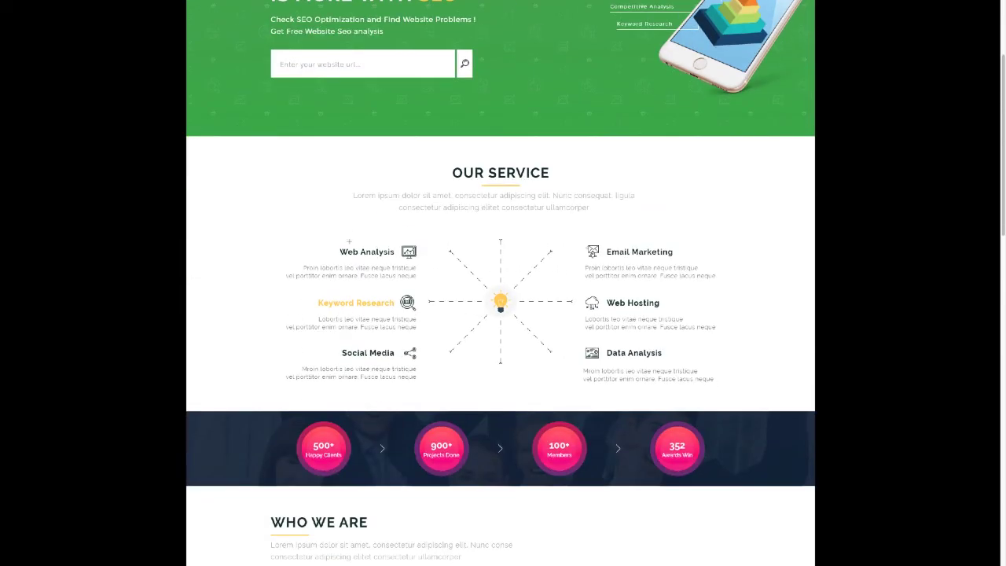
pyautogui.moveTo(340, 243); pyautogui.dragTo(445, 330)
pyautogui.scroll(-1, 465, 384)
pyautogui.scroll(1, 462, 377)
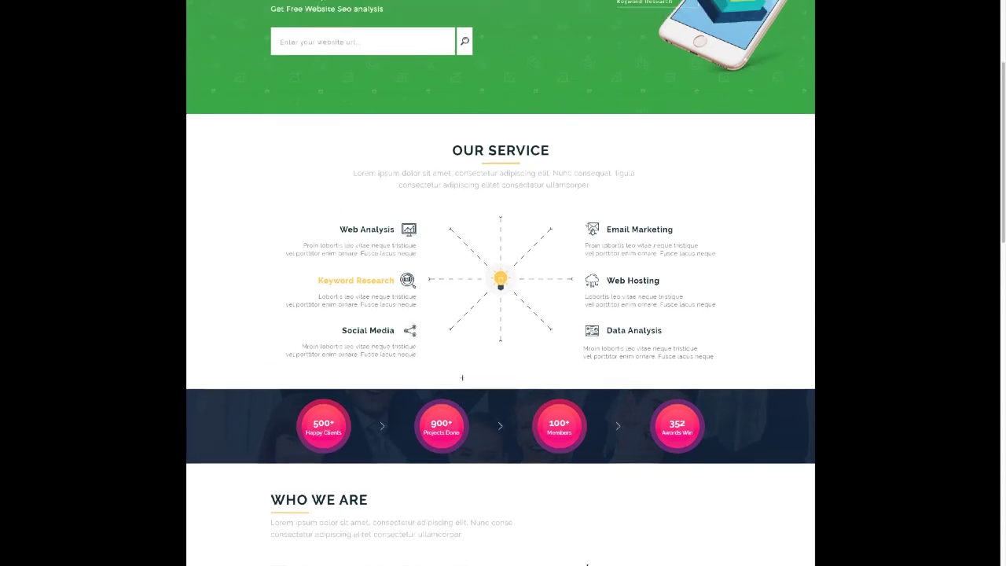
pyautogui.scroll(1, 461, 377)
pyautogui.moveTo(315, 242); pyautogui.dragTo(478, 405)
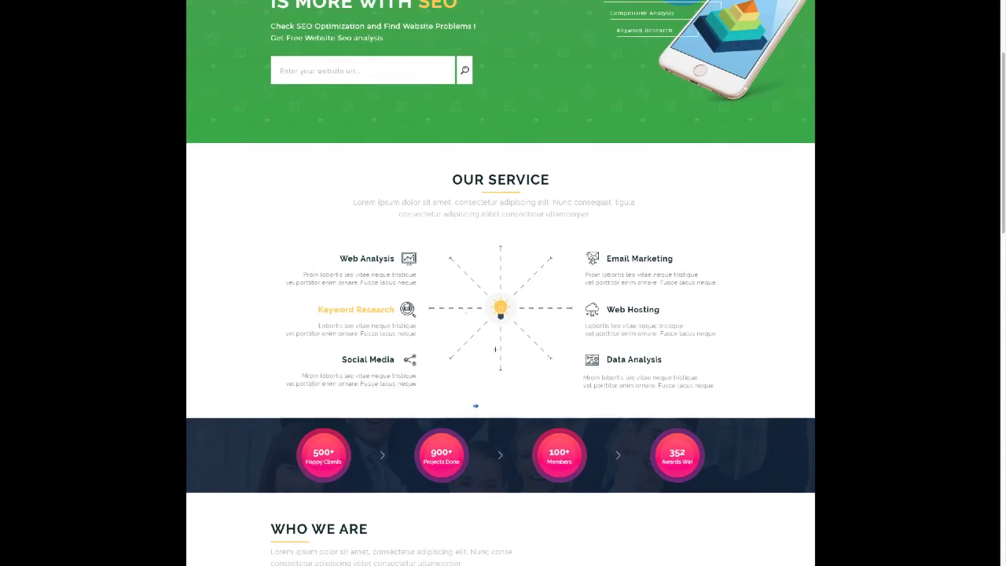
# - Mark out the Happy Clients circle in the dark statistics band below the Our Service section
pyautogui.scroll(-2, 495, 348)
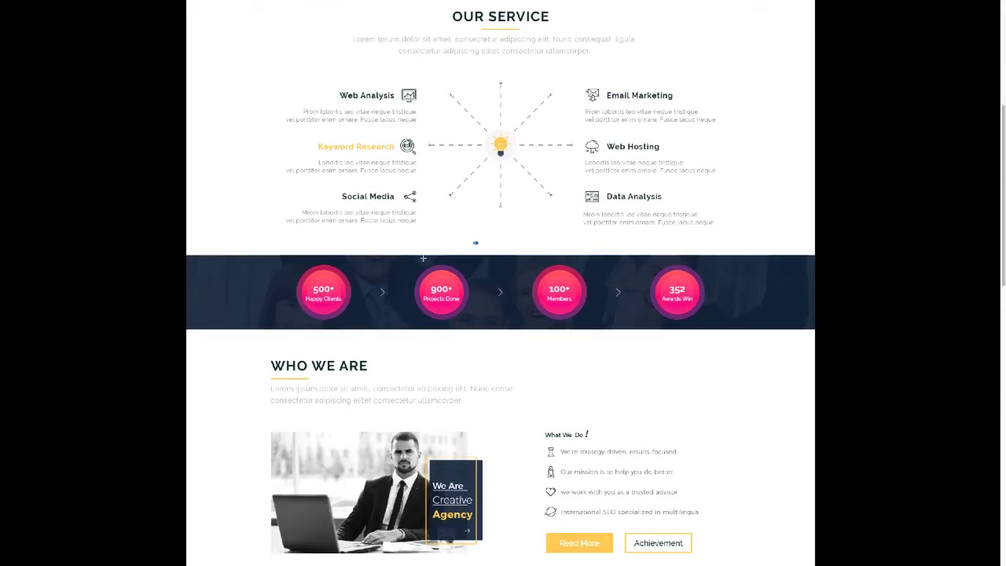
pyautogui.moveTo(306, 253); pyautogui.dragTo(355, 292)
pyautogui.moveTo(312, 256); pyautogui.dragTo(330, 276)
# - Review the Who We Are and Our Team sections, and mark out the second customer review's underline and quotation mark
pyautogui.scroll(-1, 405, 359)
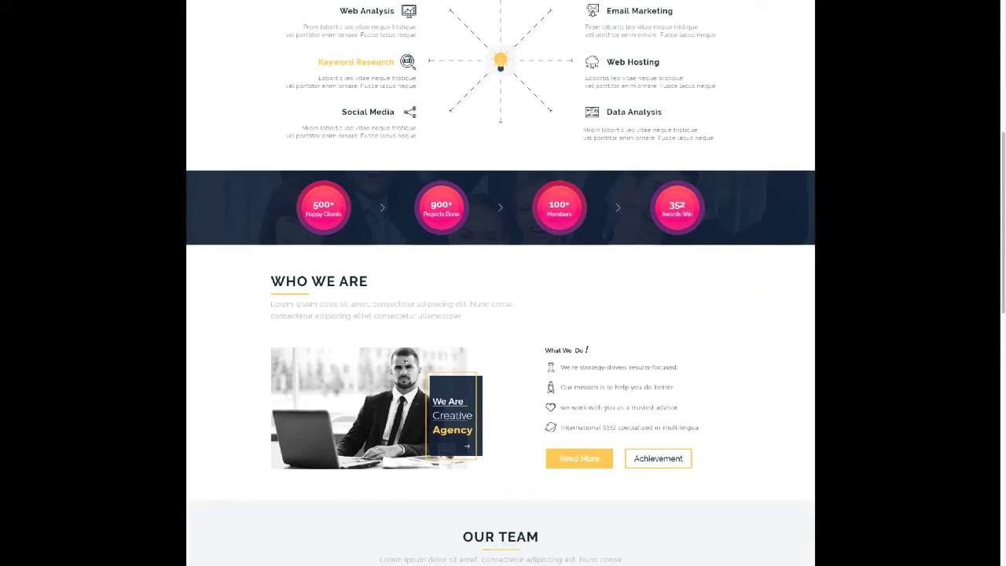
pyautogui.scroll(-2, 540, 361)
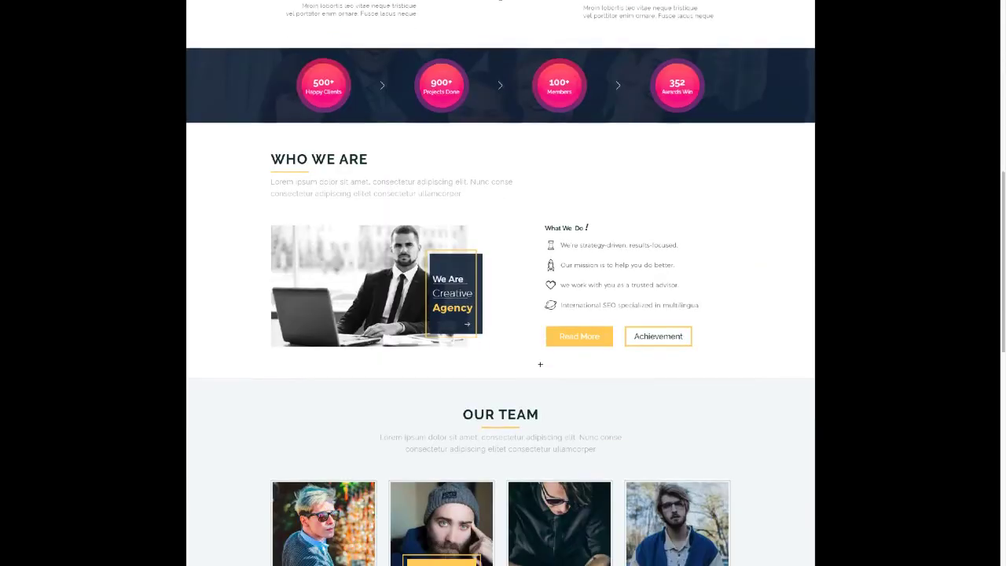
pyautogui.scroll(-1, 540, 361)
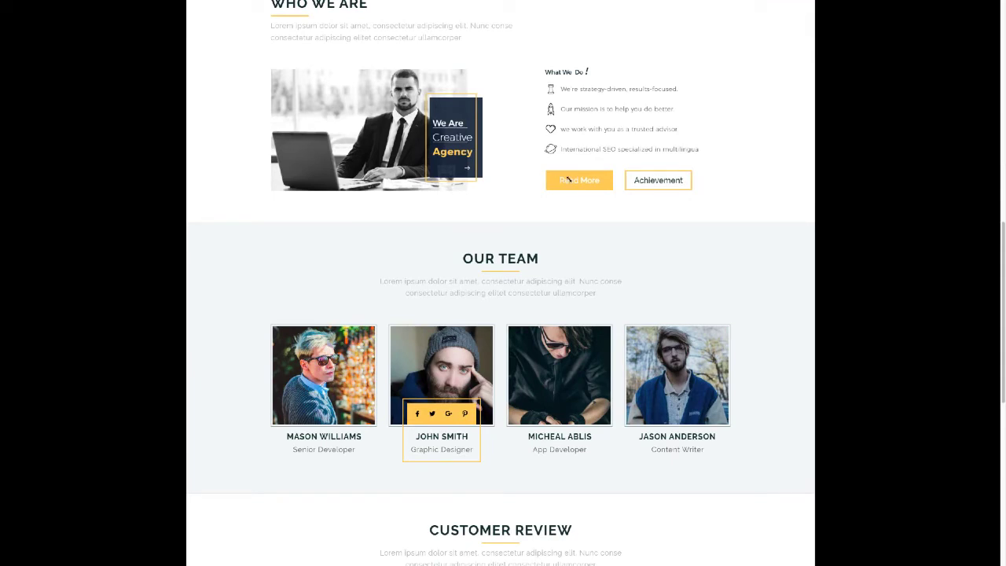
pyautogui.scroll(-1, 571, 269)
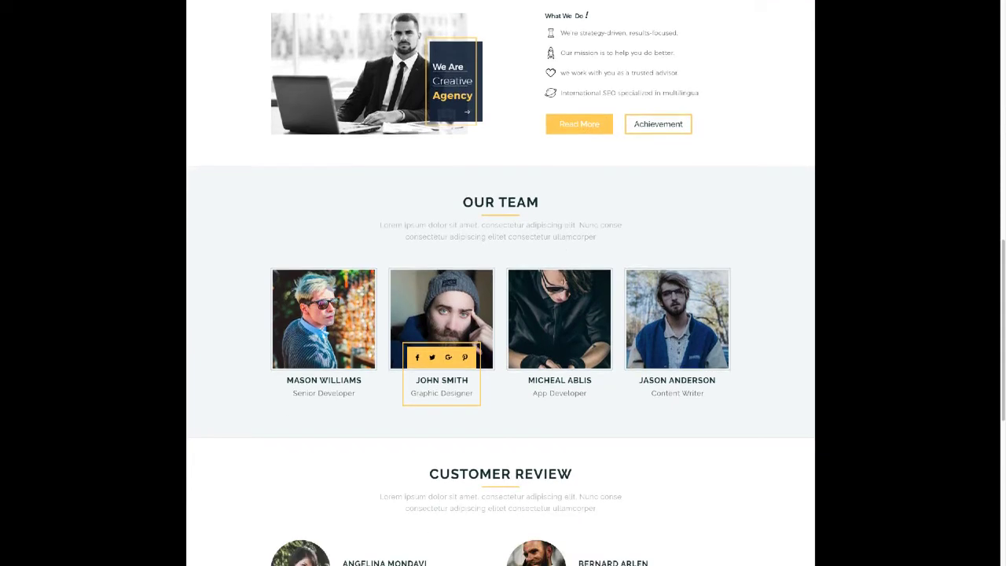
pyautogui.scroll(-1, 563, 281)
pyautogui.scroll(-2, 419, 247)
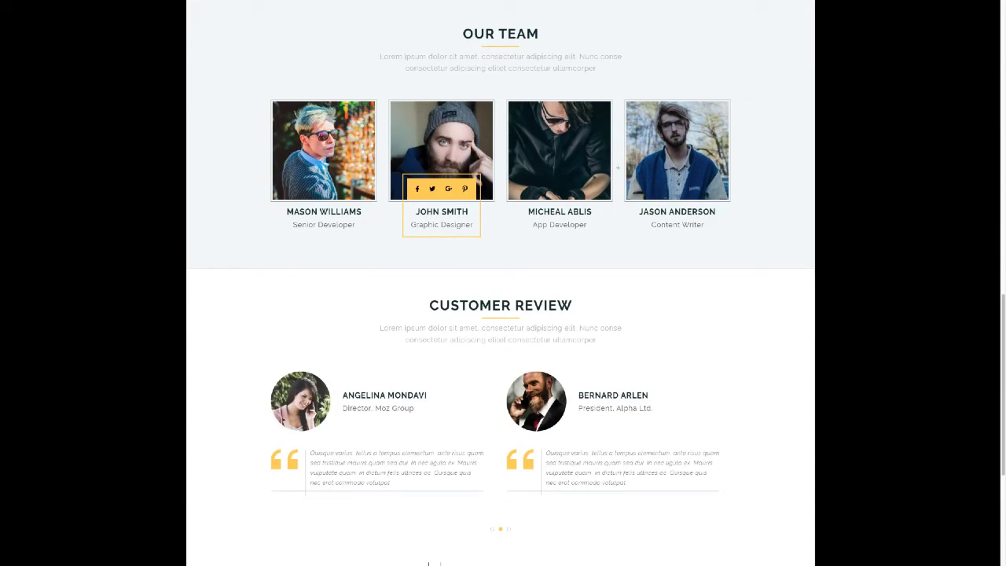
pyautogui.scroll(-3, 618, 167)
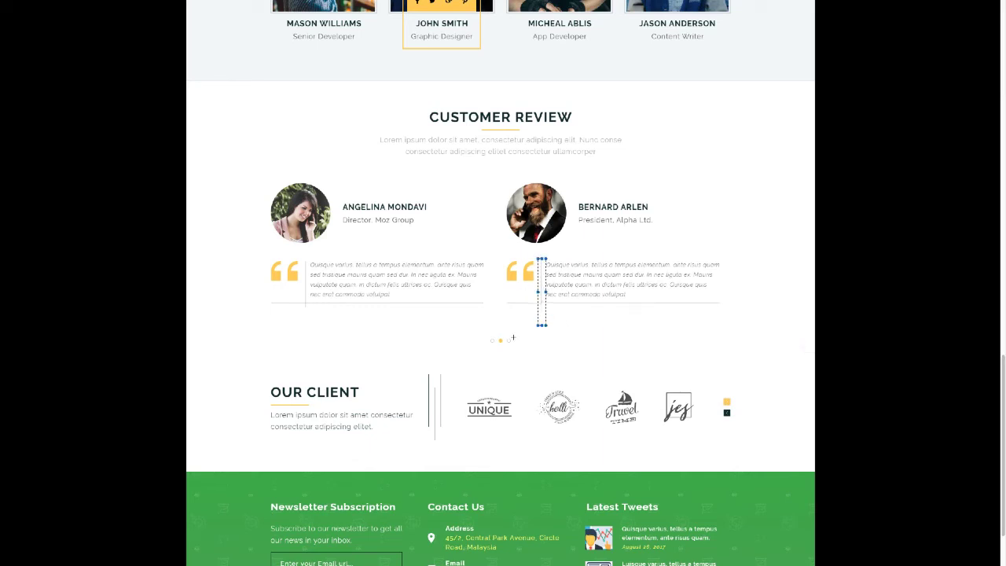
pyautogui.moveTo(504, 299); pyautogui.dragTo(737, 311)
pyautogui.moveTo(505, 252); pyautogui.dragTo(537, 281)
# - Mark out the gap between the first customer review's name and quote, plus the area around its text
pyautogui.moveTo(346, 226); pyautogui.dragTo(379, 260)
pyautogui.click(282, 191)
pyautogui.moveTo(364, 227); pyautogui.dragTo(453, 354)
pyautogui.click(418, 284)
# - Mark out the vertical divider lines beside the Our Client heading
pyautogui.scroll(-2, 431, 393)
pyautogui.click(429, 277)
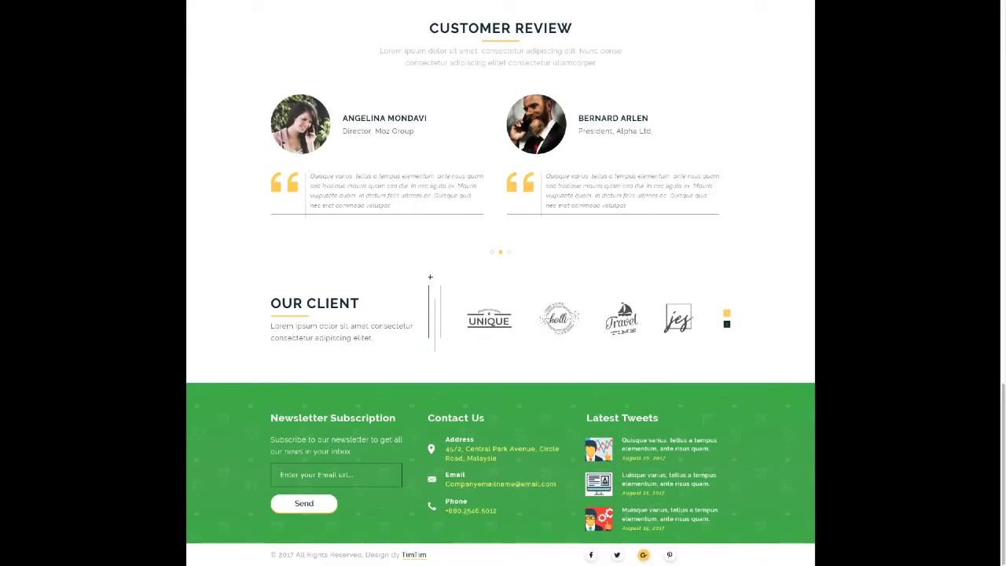
pyautogui.moveTo(421, 276); pyautogui.dragTo(457, 361)
pyautogui.moveTo(423, 281); pyautogui.dragTo(457, 364)
# - Mark out the underlines beneath the Our Client and Customer Review headings and a spot in the footer's social icon row
pyautogui.moveTo(291, 311); pyautogui.dragTo(315, 322)
pyautogui.moveTo(508, 38); pyautogui.dragTo(525, 47)
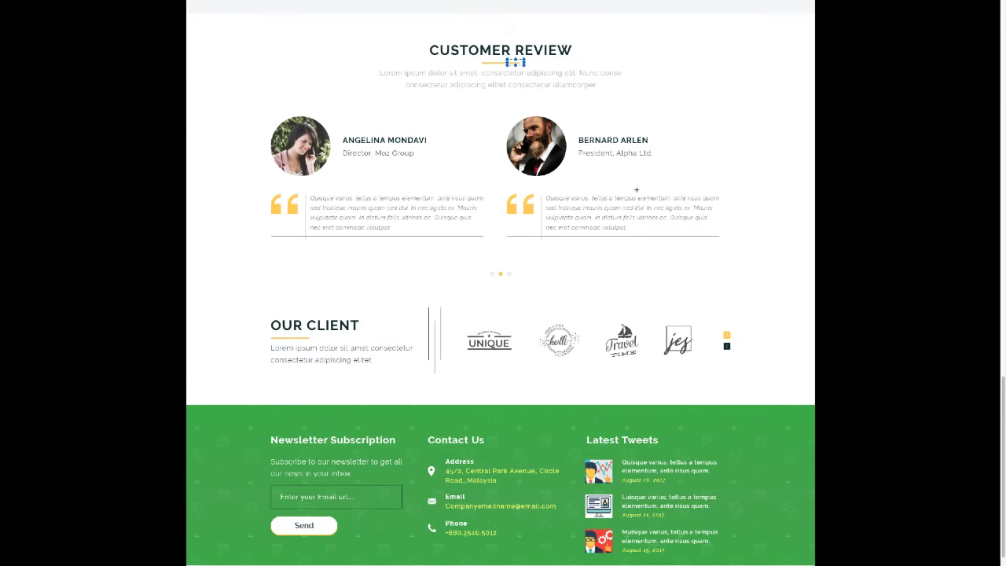
pyautogui.moveTo(600, 548)
pyautogui.mouseDown()
pyautogui.moveTo(629, 563)
pyautogui.moveTo(598, 549)
pyautogui.moveTo(605, 562)
pyautogui.mouseUp()
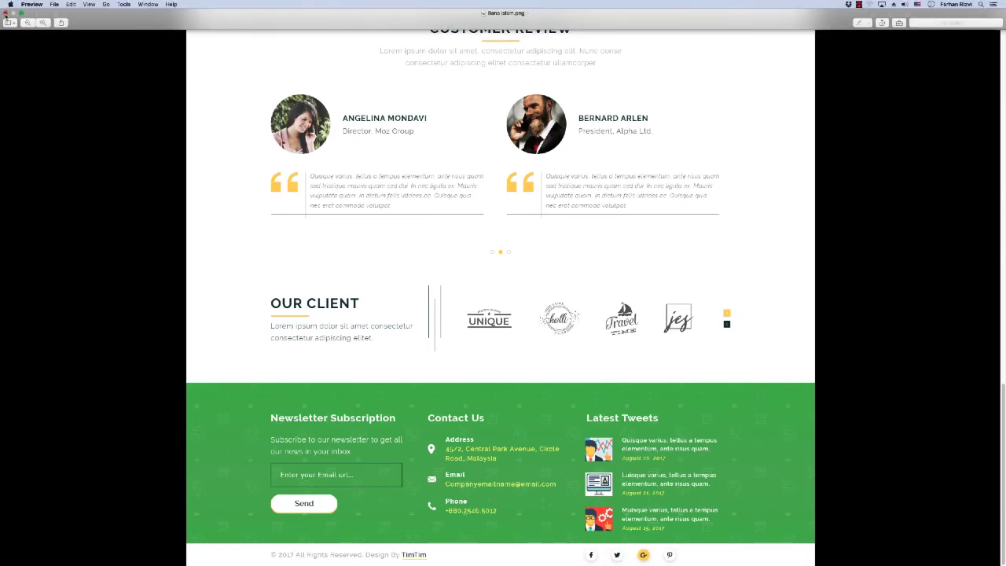
# - Close the SEOFlame design, and open the blue STOCK. design from the Class Review folder in full screen, enlarged
pyautogui.click(6, 16)
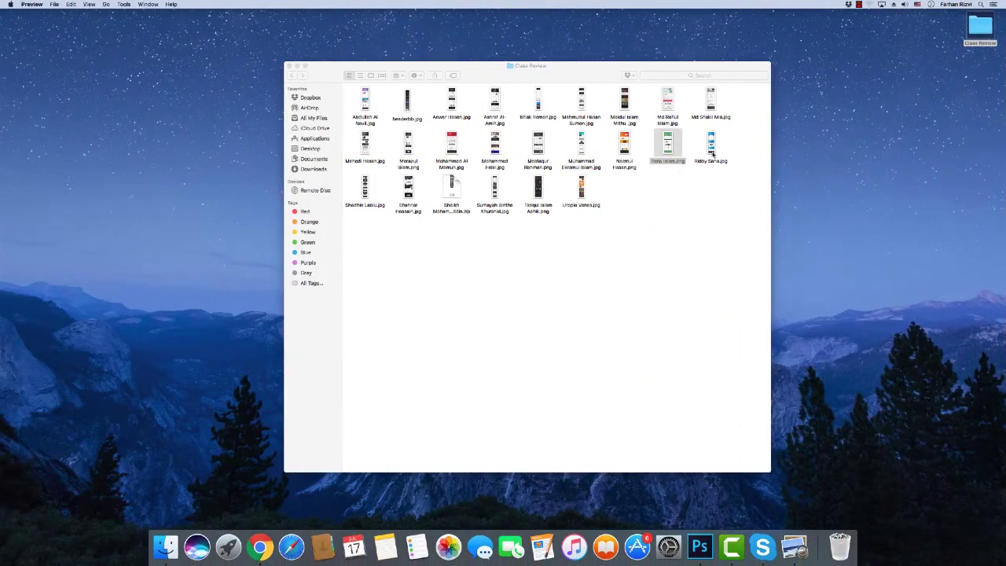
pyautogui.click(712, 151)
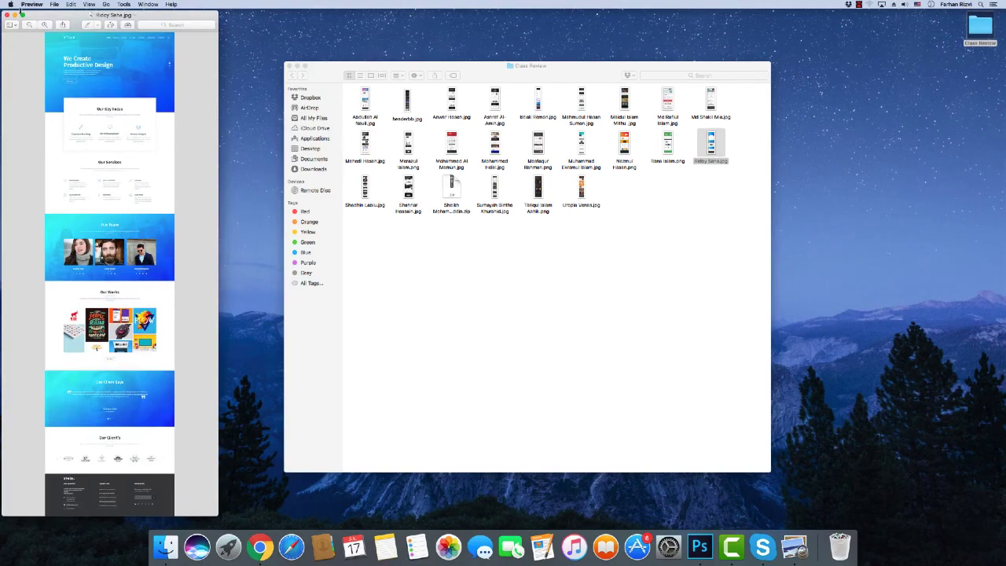
pyautogui.click(23, 14)
pyautogui.scroll(4, 23, 13)
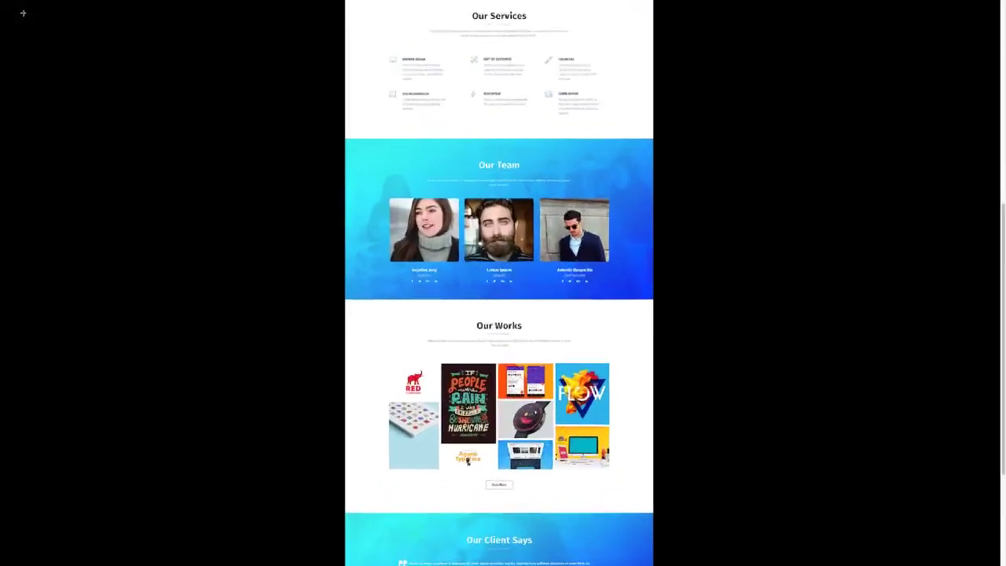
pyautogui.press('super+plus')
pyautogui.scroll(10, 328, 302)
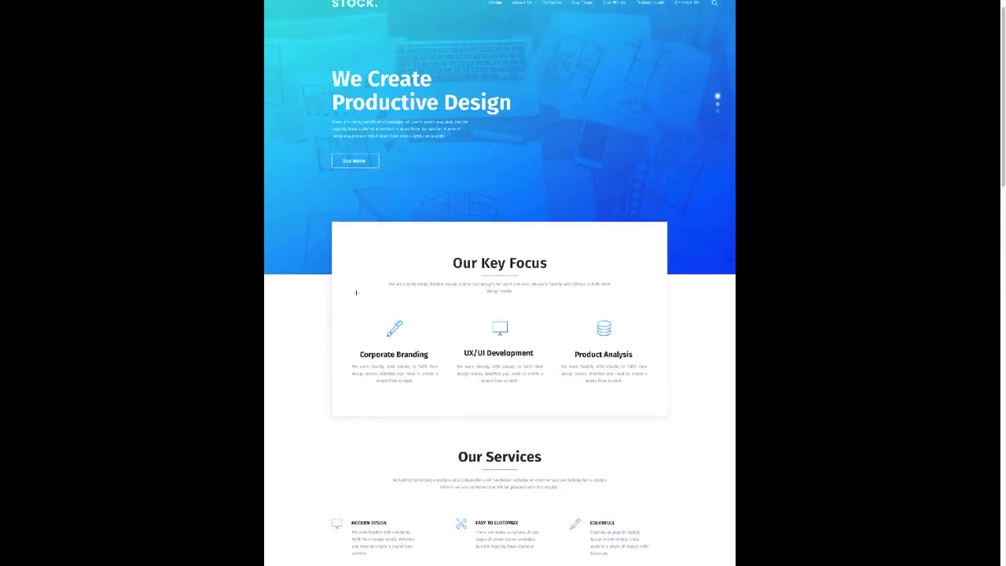
# - Look over the STOCK. page from the Our Key Focus box down to the footer and back up to the hero banner
pyautogui.scroll(-5, 397, 265)
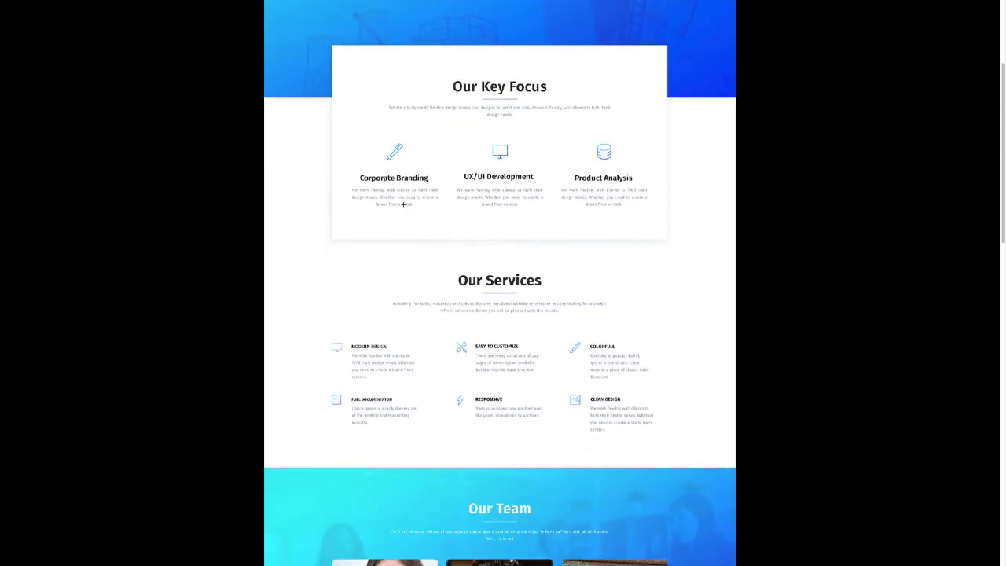
pyautogui.scroll(-3, 404, 205)
pyautogui.scroll(-6, 445, 186)
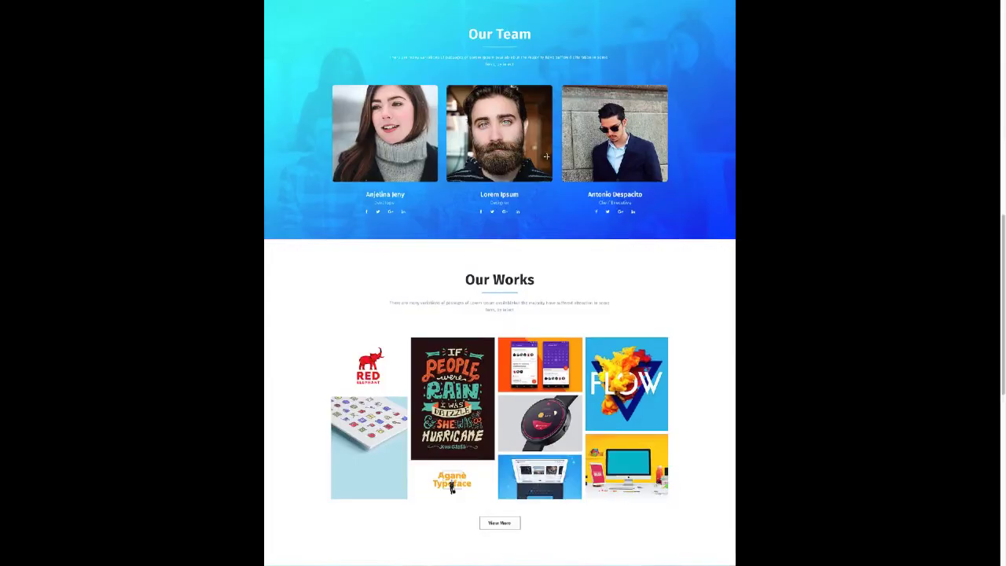
pyautogui.scroll(-5, 451, 228)
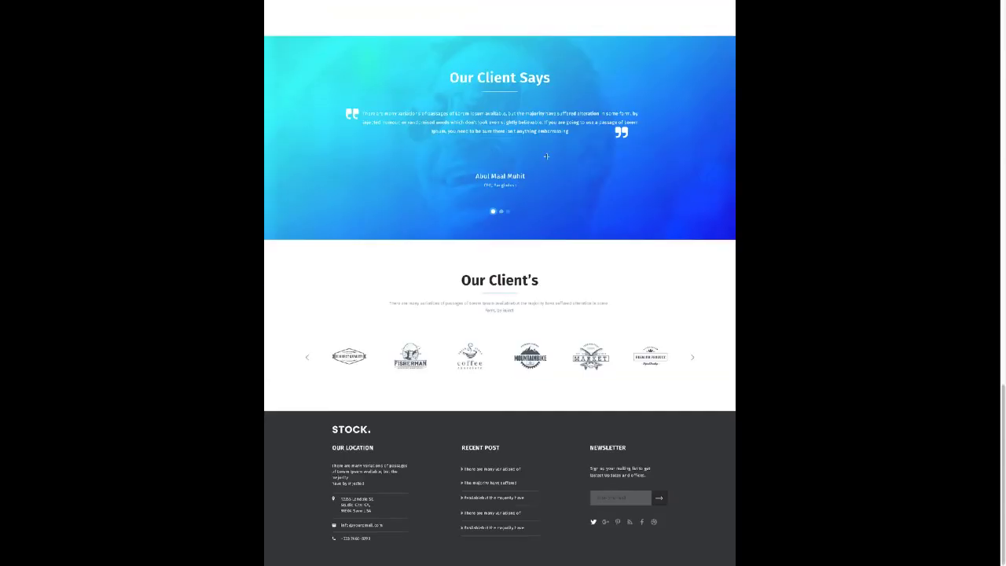
pyautogui.scroll(7, 545, 157)
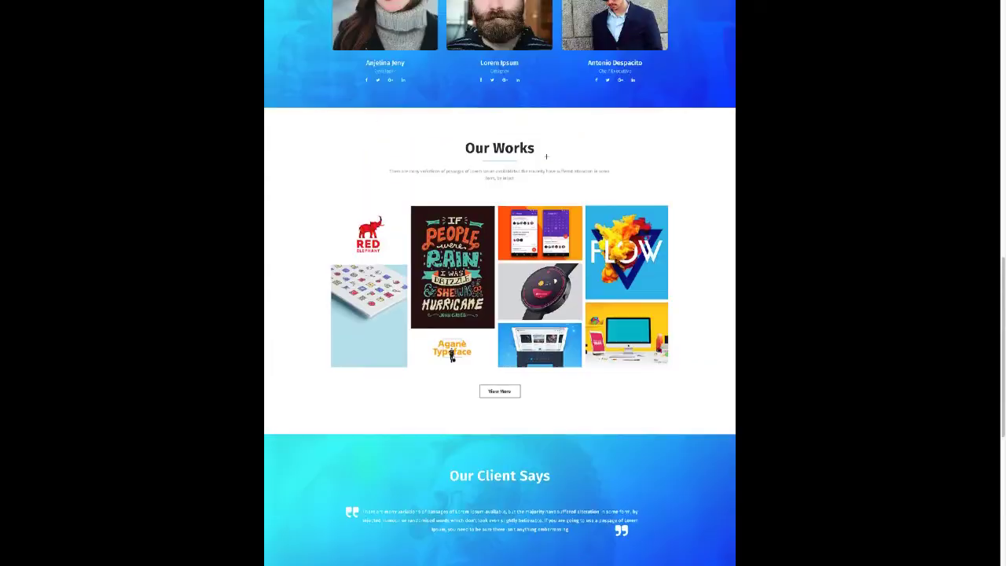
pyautogui.scroll(7, 546, 156)
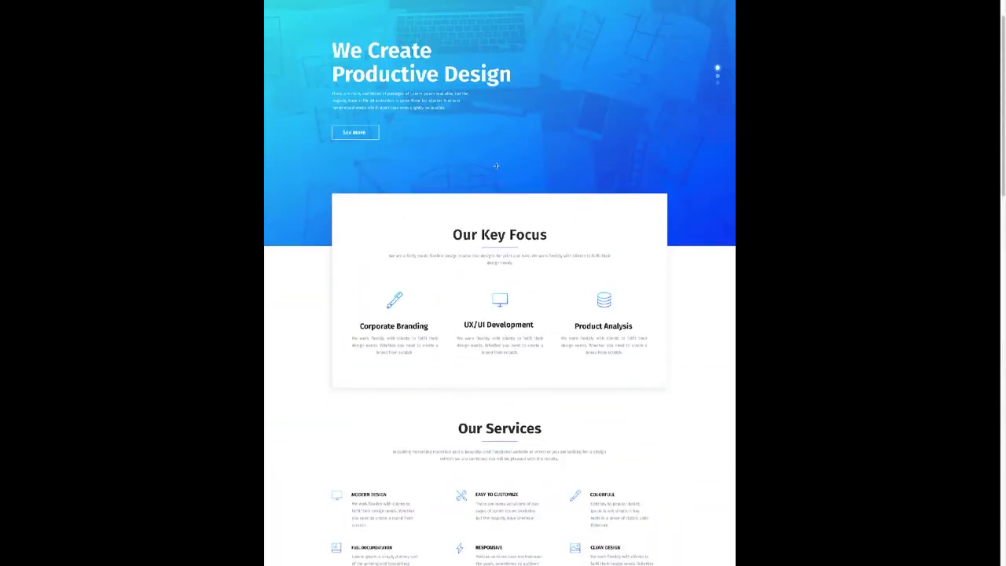
pyautogui.scroll(2, 494, 165)
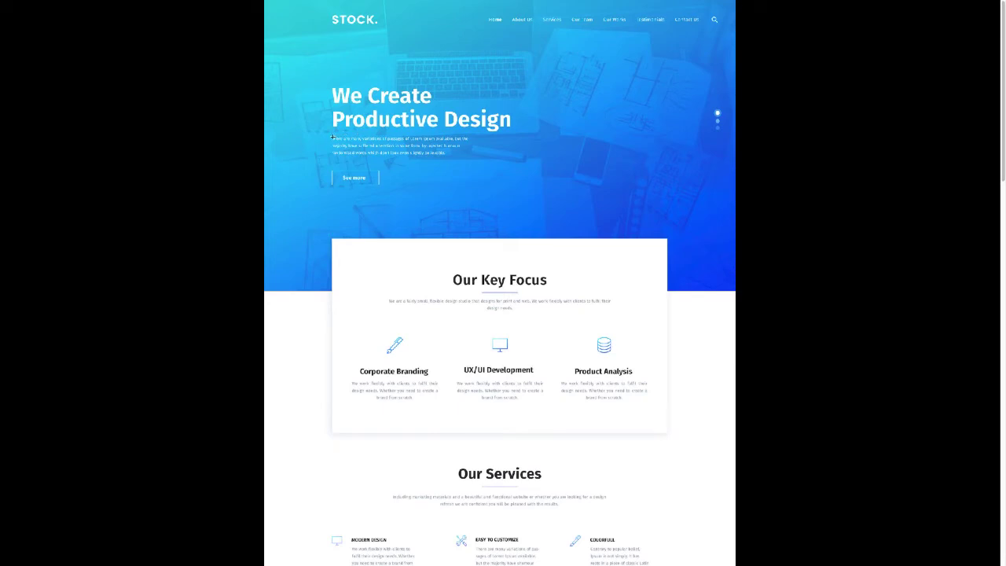
# - Enlarge the STOCK. page and mark out the hero banner's heading and the paragraph beneath it
pyautogui.hotkey('ctrl', '+')
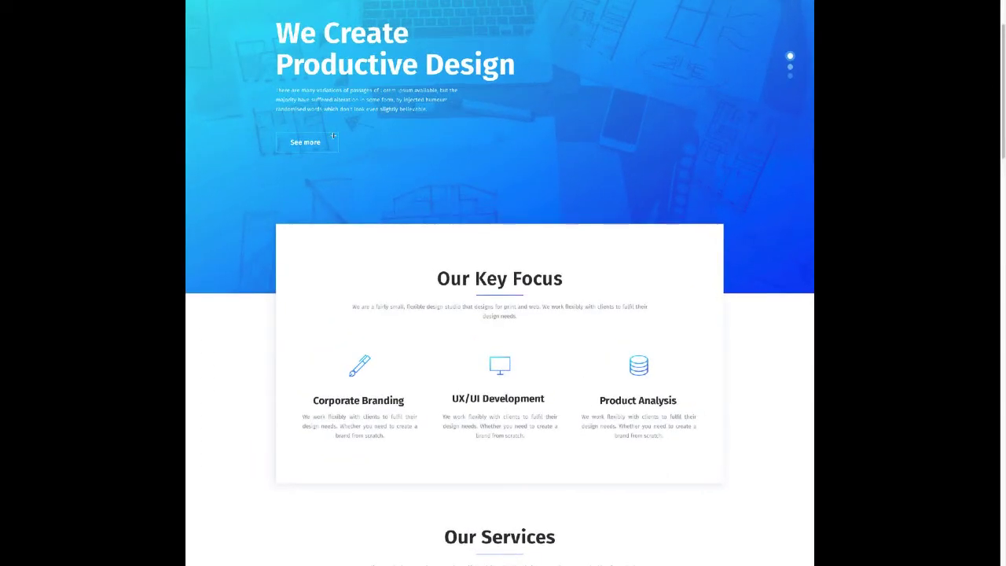
pyautogui.scroll(3, 333, 136)
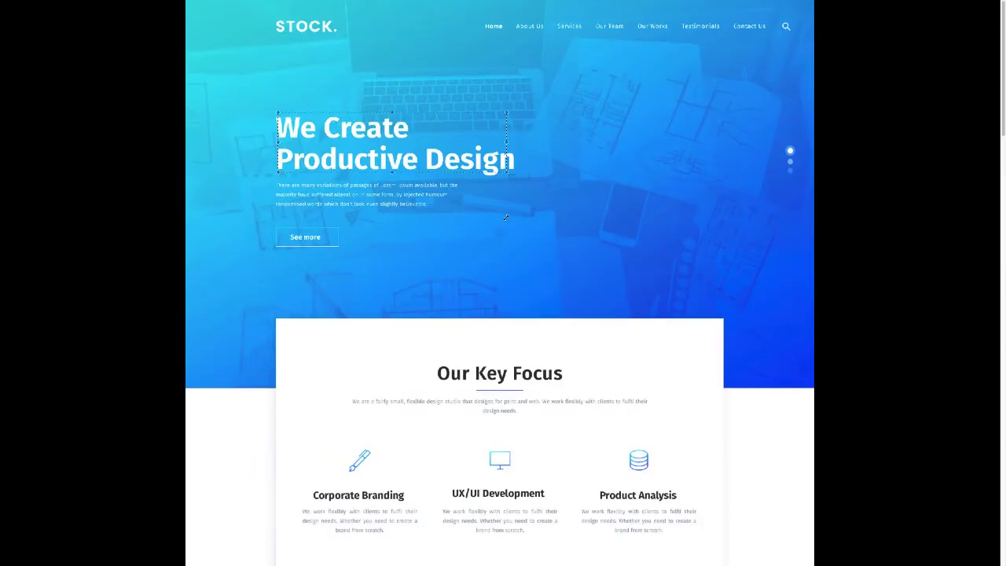
pyautogui.moveTo(273, 178); pyautogui.dragTo(459, 211)
pyautogui.moveTo(273, 178); pyautogui.dragTo(515, 212)
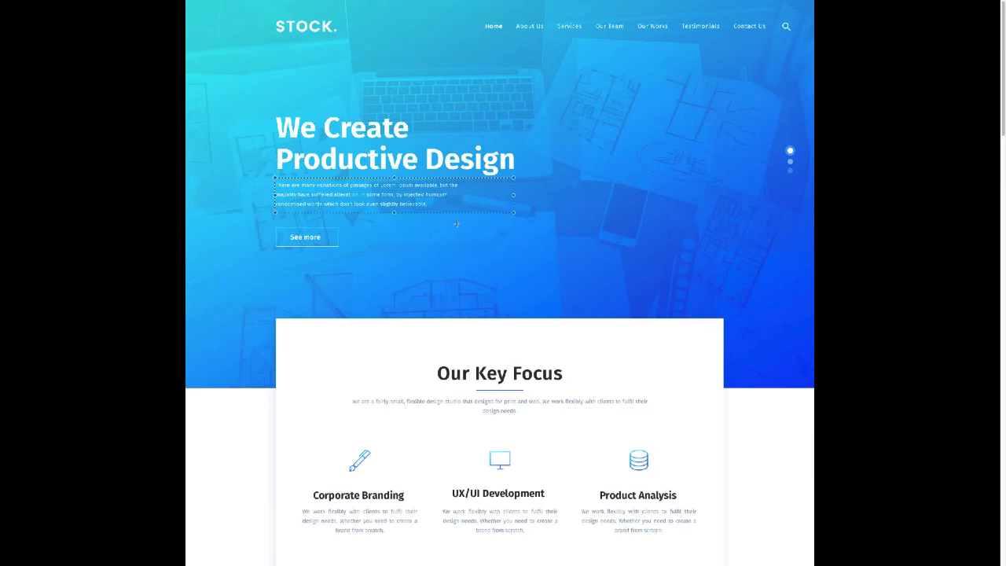
# - Examine the enlarged page's Key Focus, Services, Team, Works and Client Says sections down to the Our Client's logos
pyautogui.scroll(-4, 309, 228)
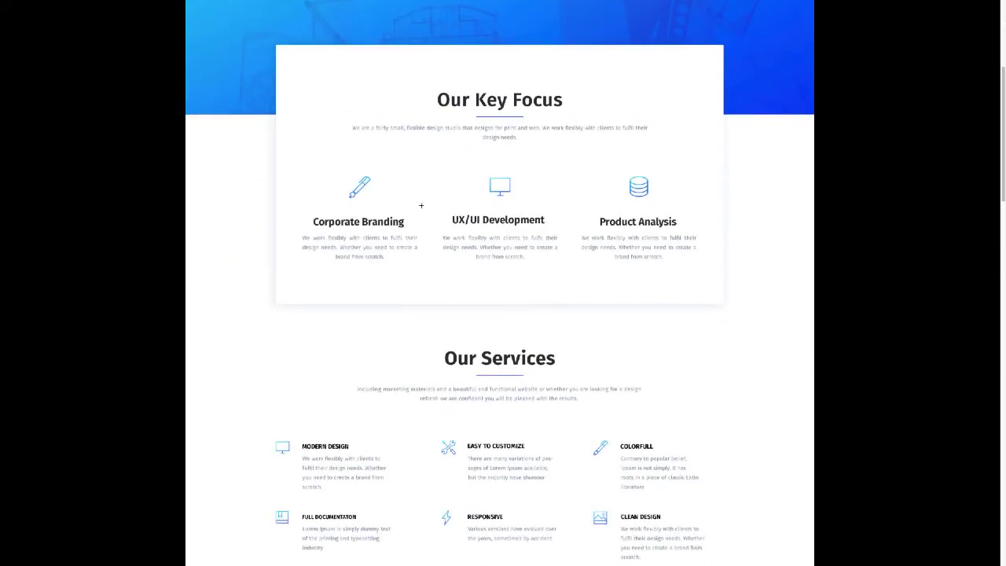
pyautogui.scroll(-2, 421, 205)
pyautogui.scroll(-4, 638, 229)
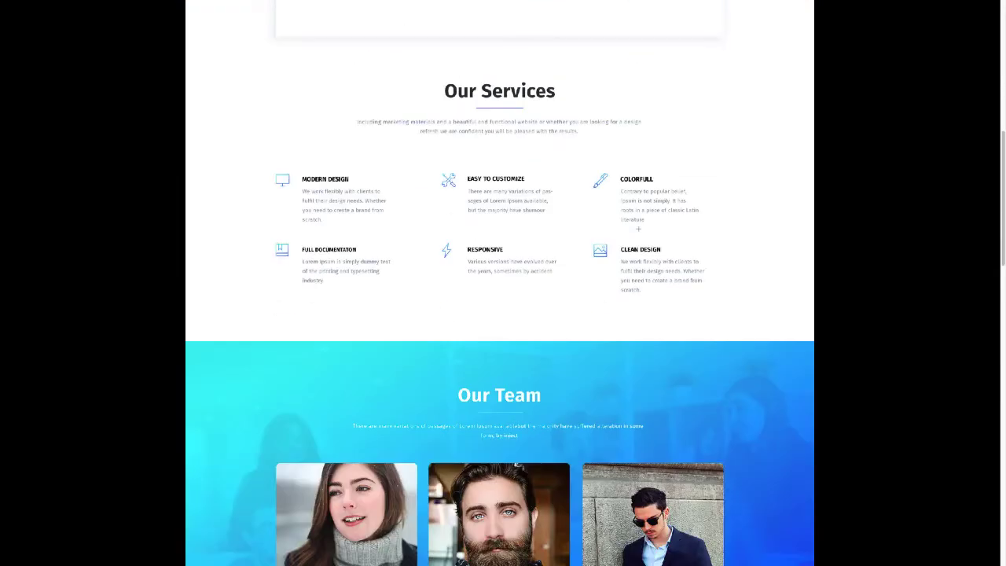
pyautogui.scroll(2, 638, 228)
pyautogui.scroll(-2, 638, 229)
pyautogui.scroll(-3, 639, 229)
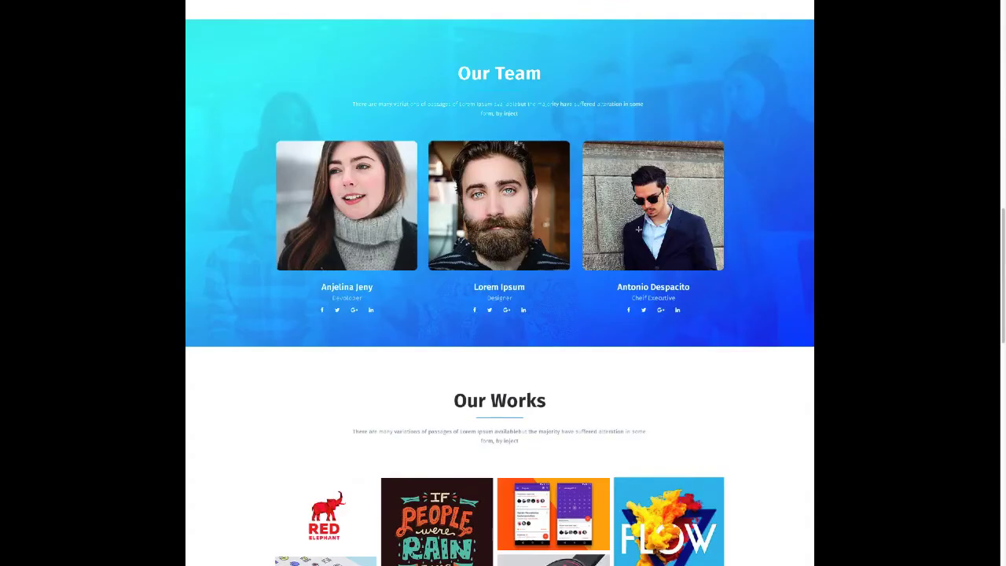
pyautogui.scroll(-3, 638, 229)
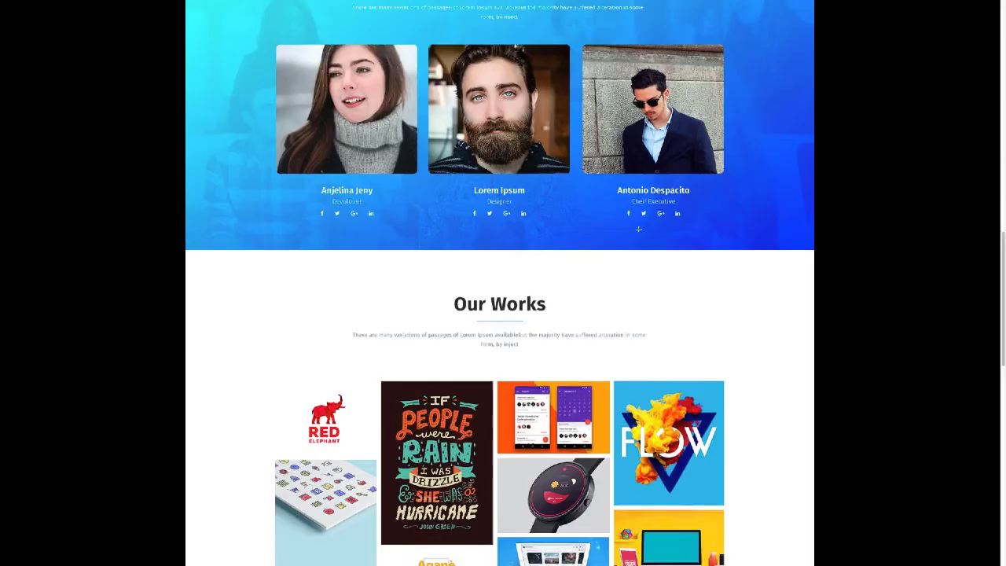
pyautogui.scroll(2, 638, 228)
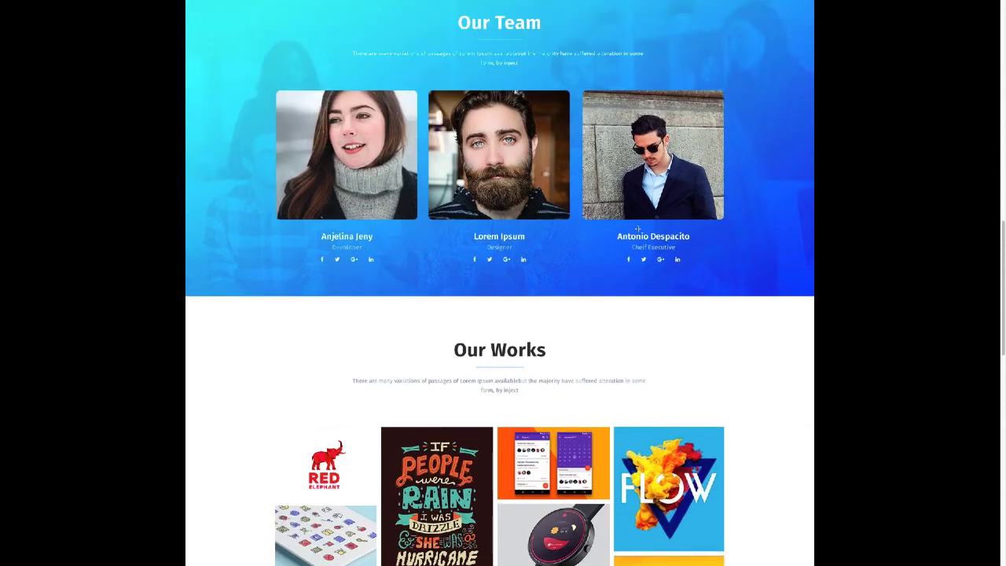
pyautogui.scroll(-5, 639, 229)
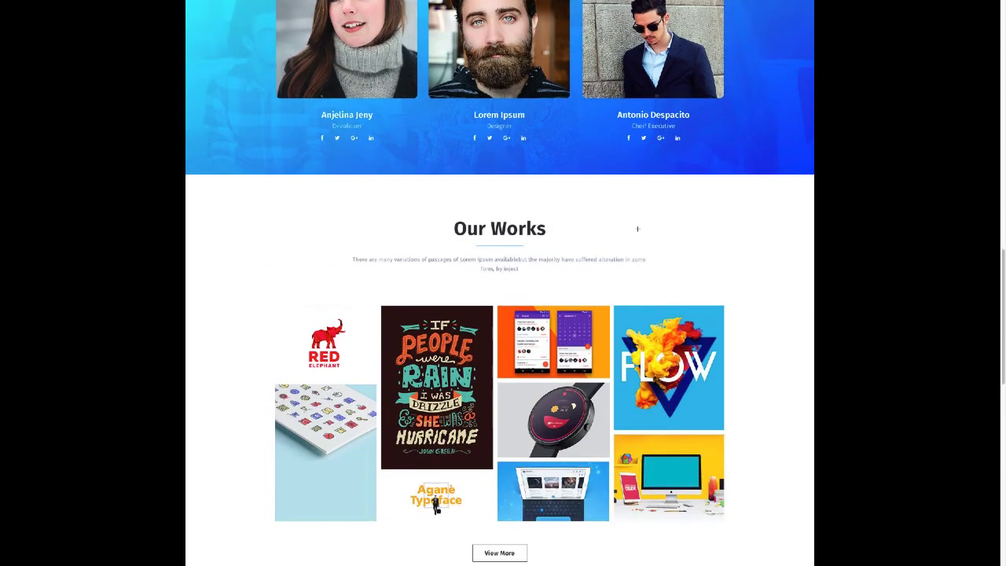
pyautogui.scroll(-3, 637, 229)
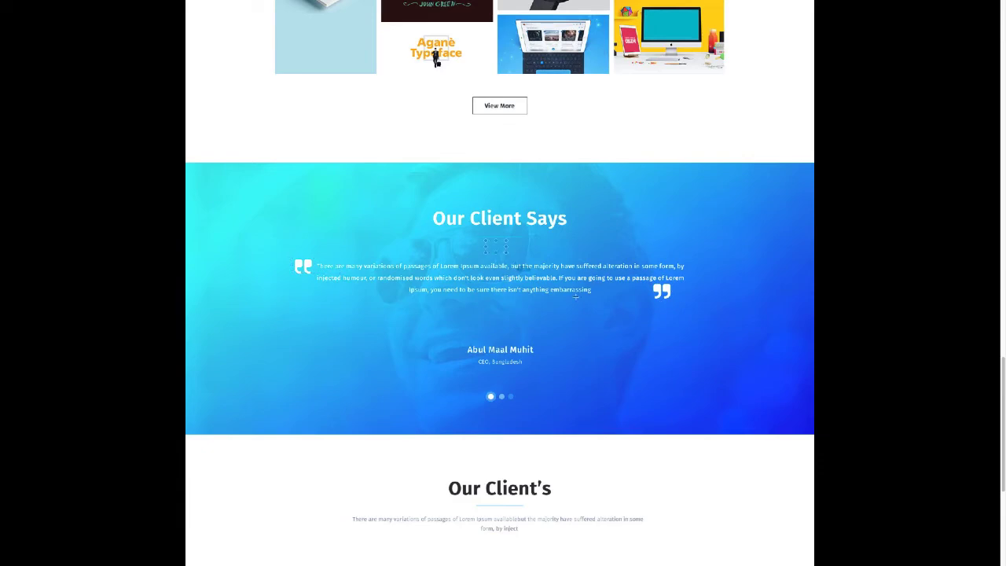
pyautogui.scroll(5, 519, 267)
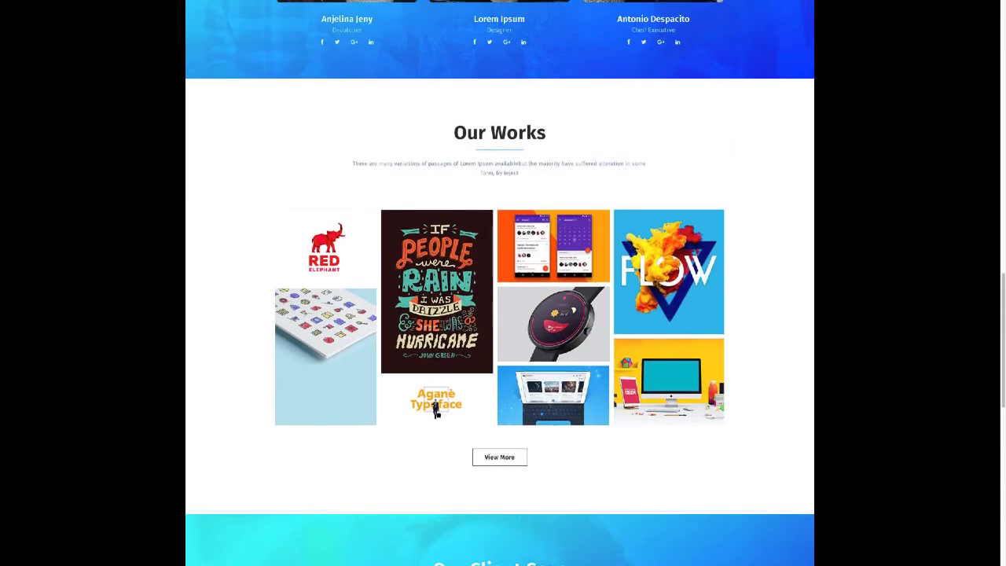
pyautogui.scroll(-8, 437, 409)
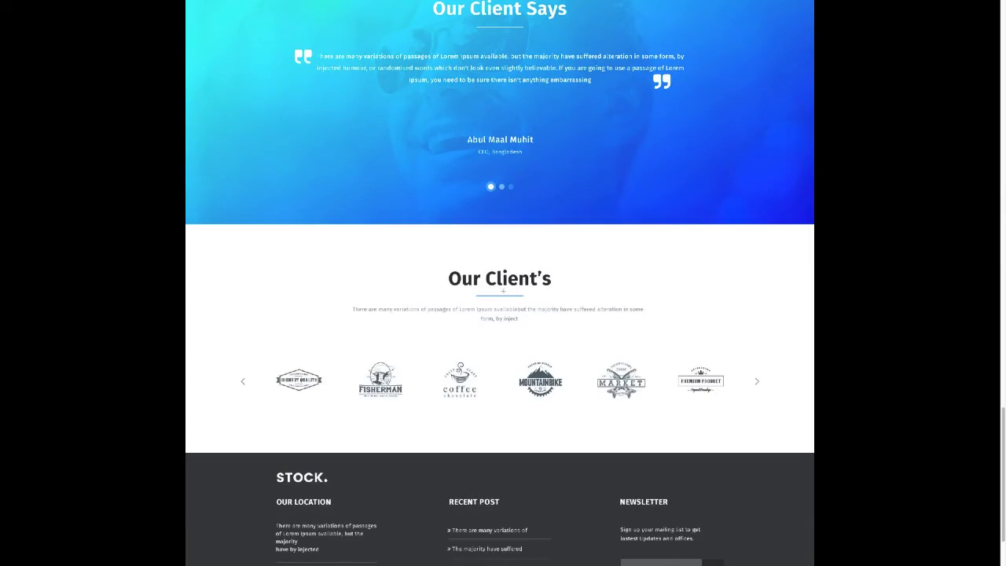
# - Mark out the underline and the space around it beneath the Our Client's heading
pyautogui.moveTo(501, 291)
pyautogui.mouseDown()
pyautogui.moveTo(527, 298)
pyautogui.moveTo(513, 298)
pyautogui.mouseUp()
pyautogui.click(577, 333)
pyautogui.moveTo(502, 293); pyautogui.dragTo(536, 306)
pyautogui.click(635, 318)
# - Look over the client logos and footer, and close the STOCK. design
pyautogui.scroll(-1, 631, 325)
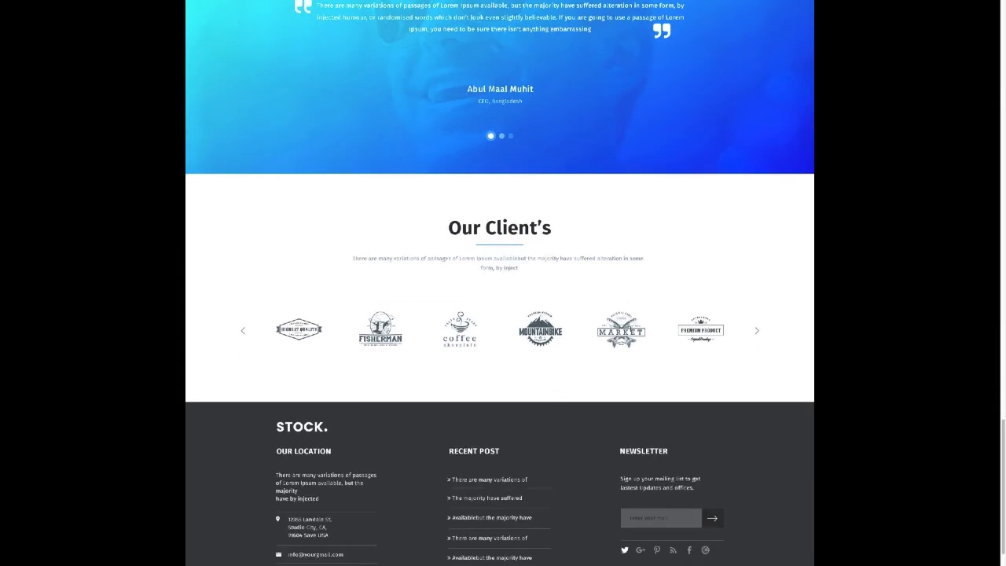
pyautogui.scroll(-1, 590, 327)
pyautogui.moveTo(2, 2)
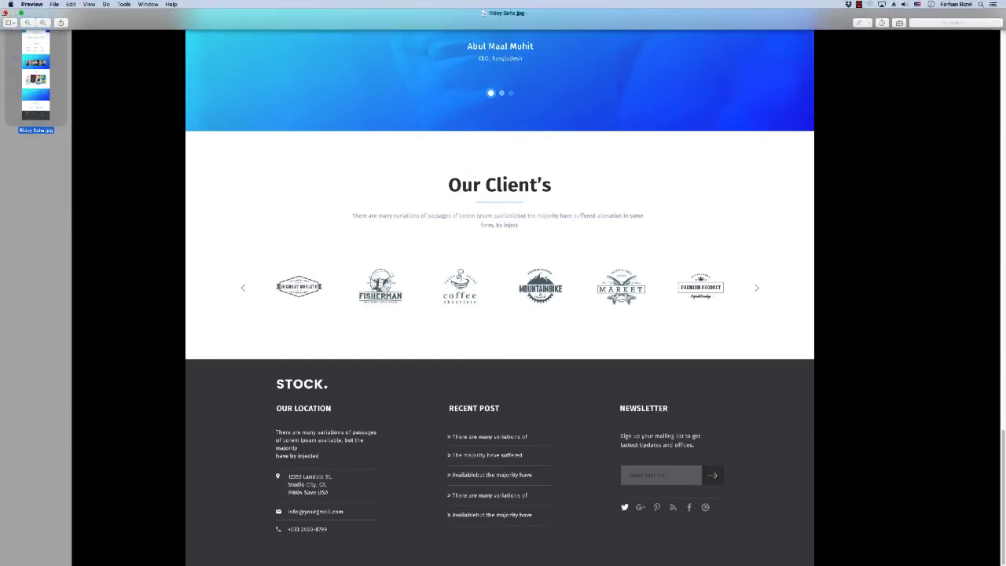
pyautogui.click(5, 12)
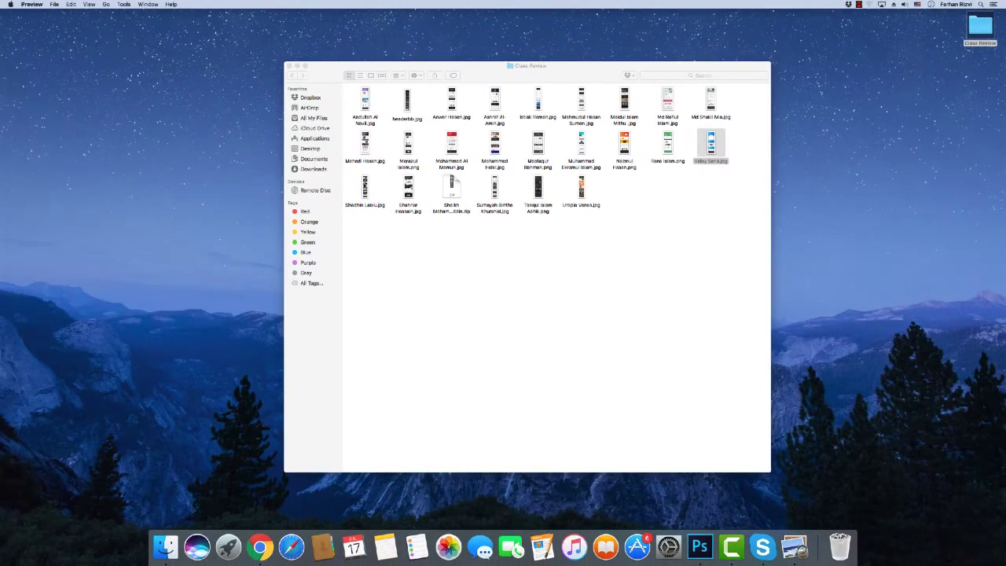
# - Open the restaurant page design at the start of the folder's third row in full screen and enlarge it
pyautogui.doubleClick(356, 191)
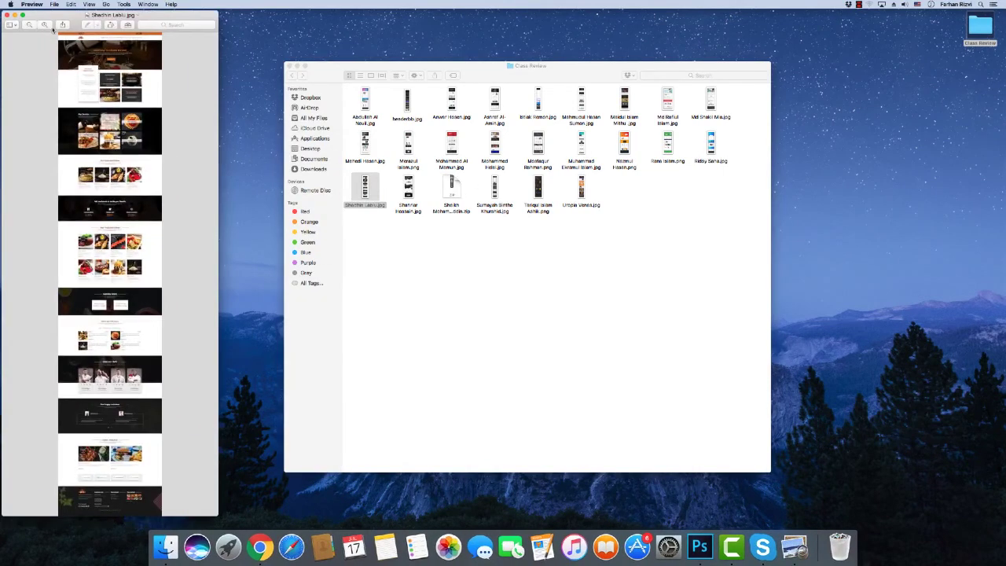
pyautogui.moveTo(52, 28); pyautogui.dragTo(391, 159)
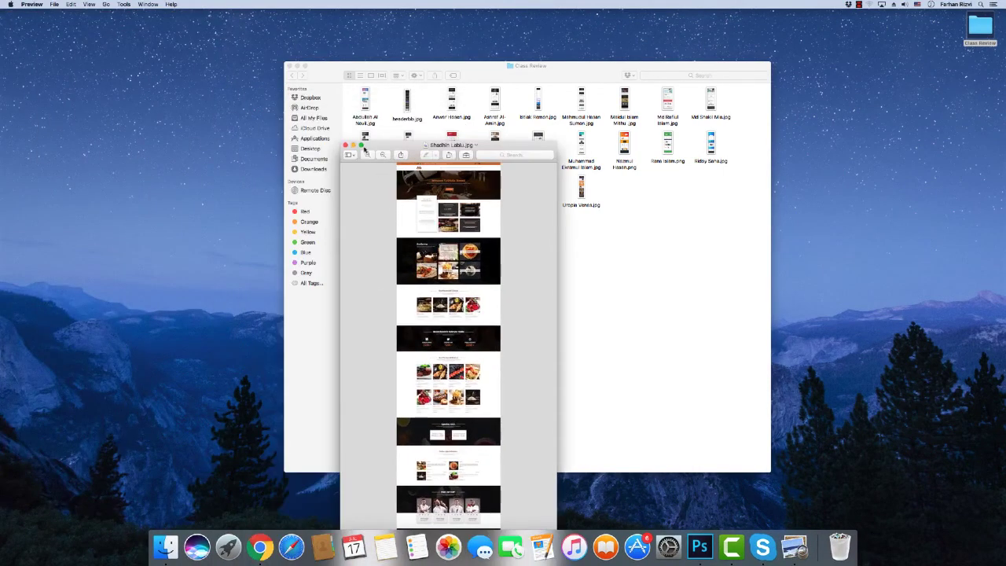
pyautogui.click(361, 145)
pyautogui.hotkey('ctrl', '+')
pyautogui.hotkey('ctrl', '+')
pyautogui.hotkey('ctrl', '+')
pyautogui.hotkey('ctrl', '+')
pyautogui.hotkey('ctrl', '+')
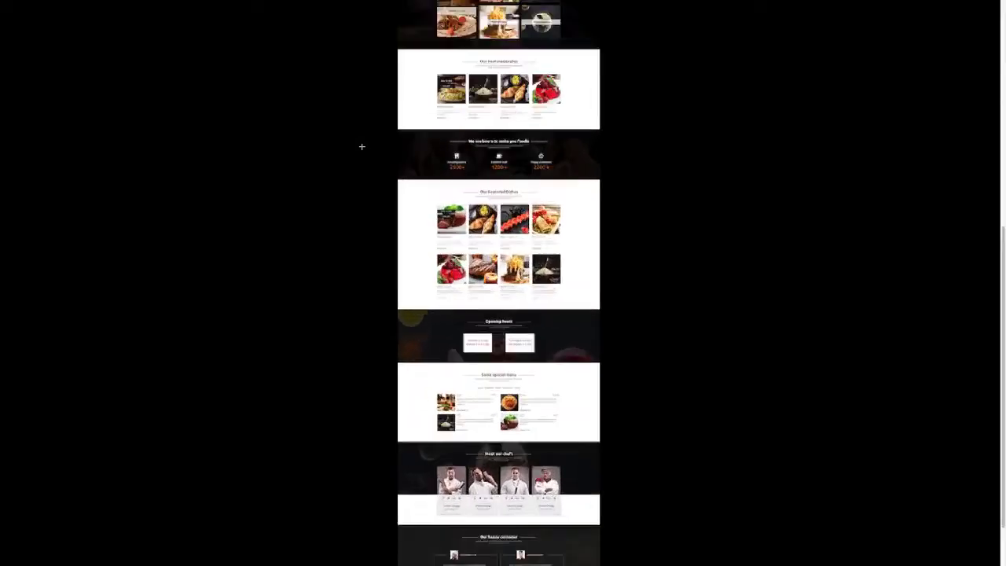
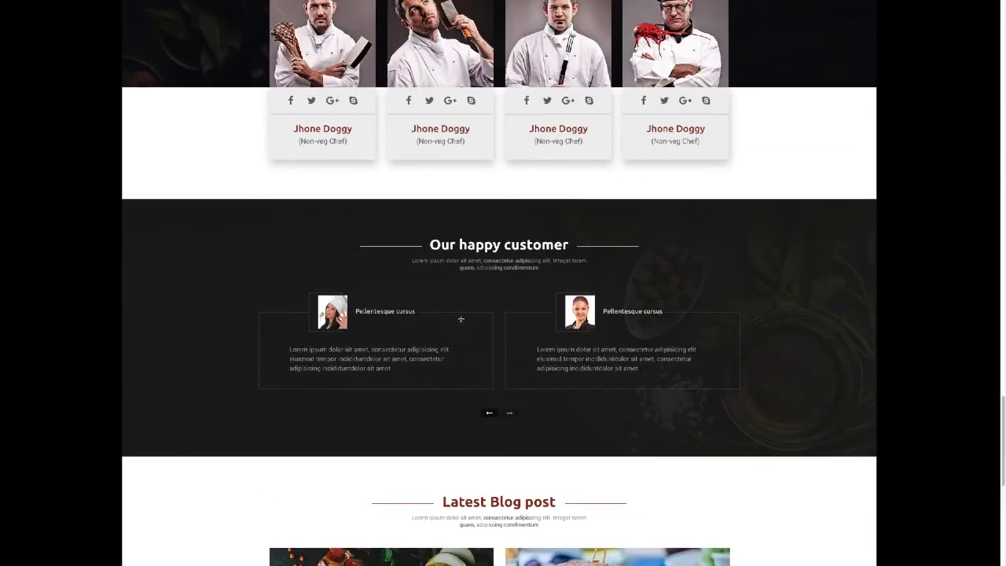
# - Mark out the Our happy customer section, the chef cards' alignment with it, and the Our Featured Dishes area
pyautogui.moveTo(251, 219); pyautogui.dragTo(754, 424)
pyautogui.click(749, 458)
pyautogui.scroll(3, 338, 348)
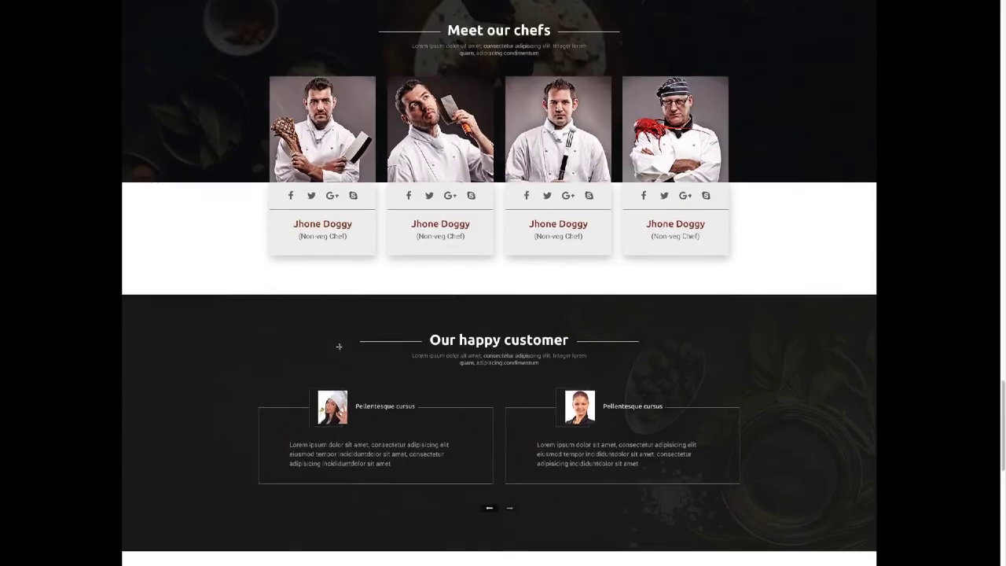
pyautogui.moveTo(257, 183); pyautogui.dragTo(751, 459)
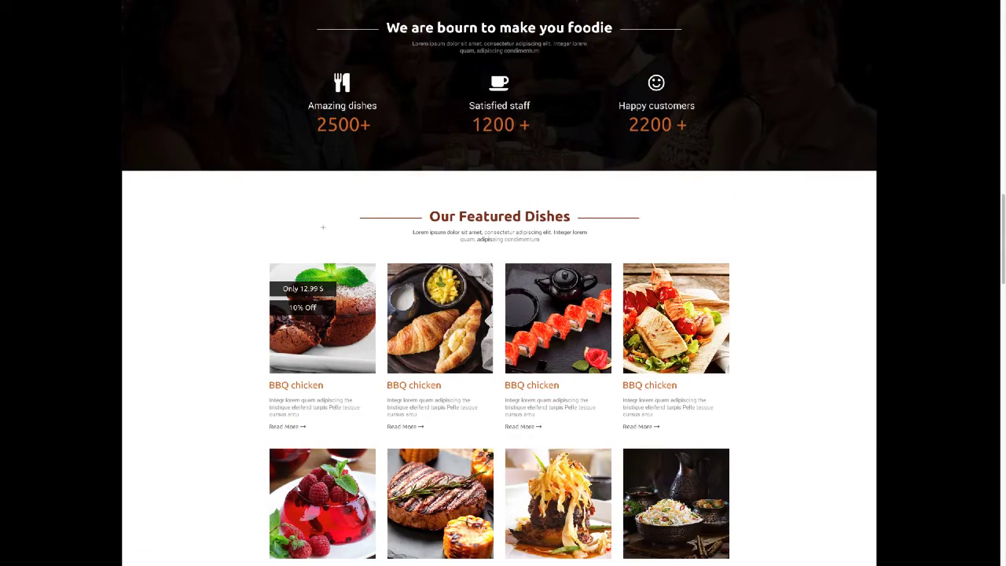
pyautogui.moveTo(326, 222); pyautogui.dragTo(709, 445)
# - Return to the Dhaka Biryani page's header, leave full screen and close the design
pyautogui.scroll(6, 438, 418)
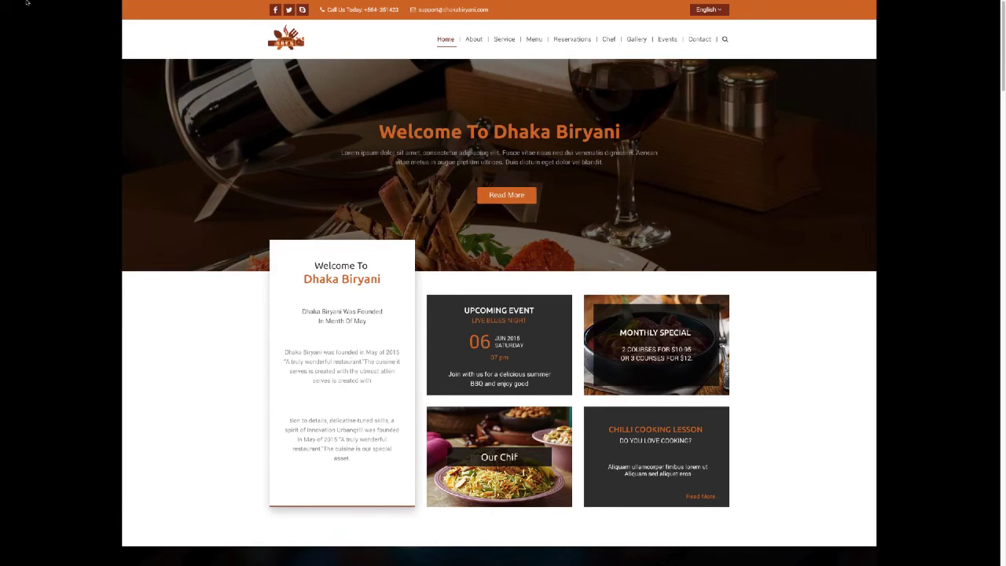
pyautogui.moveTo(25, 4)
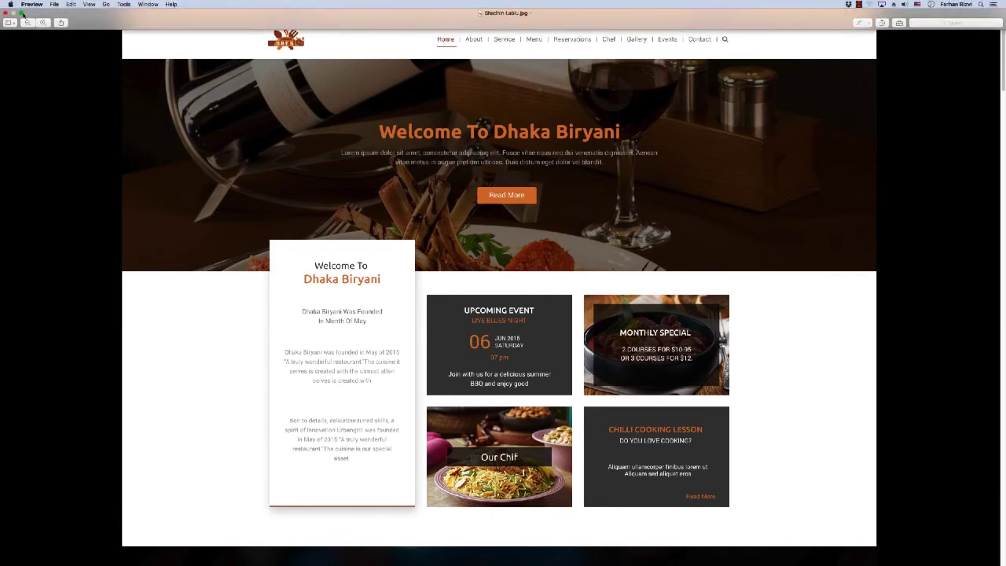
pyautogui.click(22, 13)
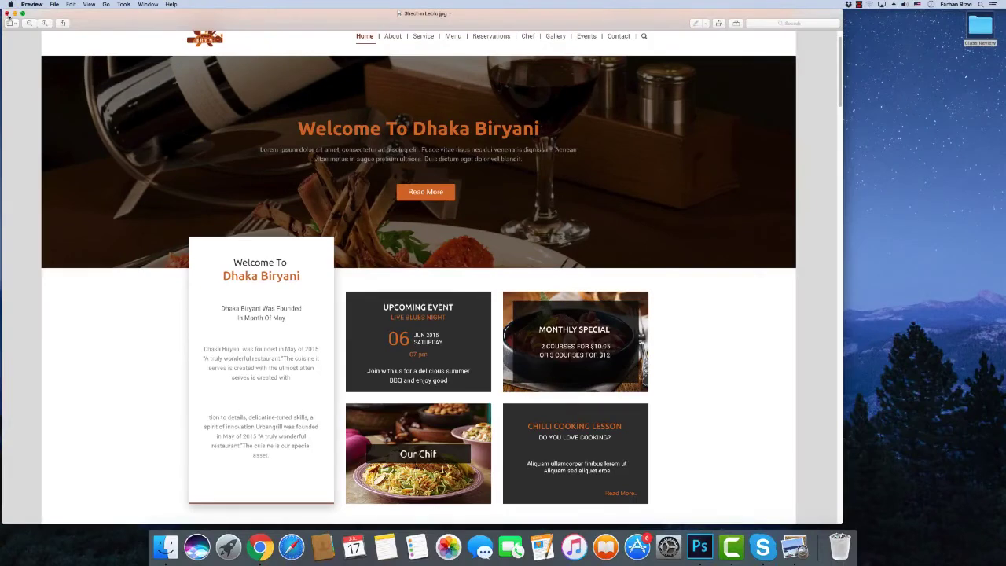
pyautogui.click(7, 14)
# - Open the Dominican Republic travel page design in full screen and enlarge it
pyautogui.click(408, 189)
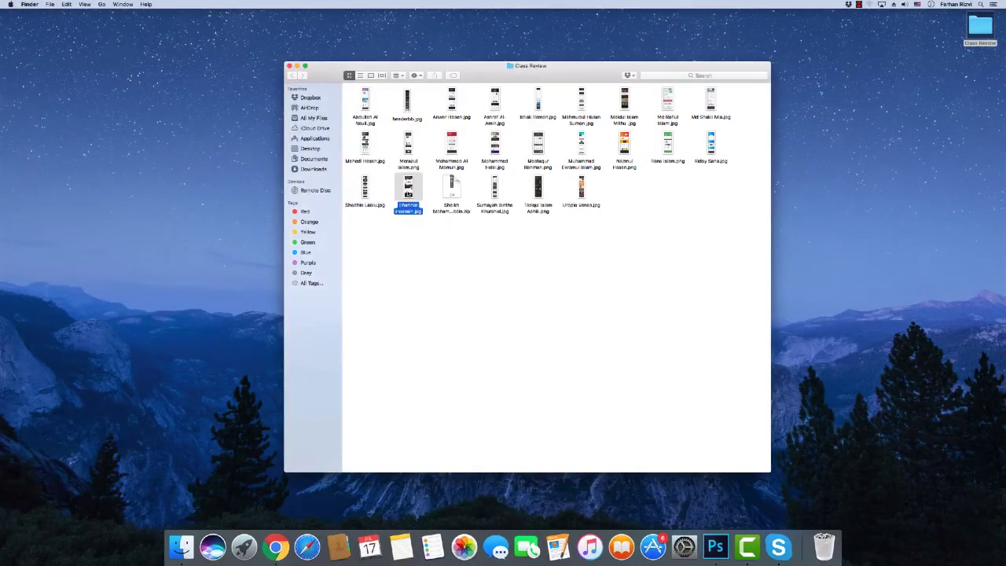
pyautogui.doubleClick(408, 190)
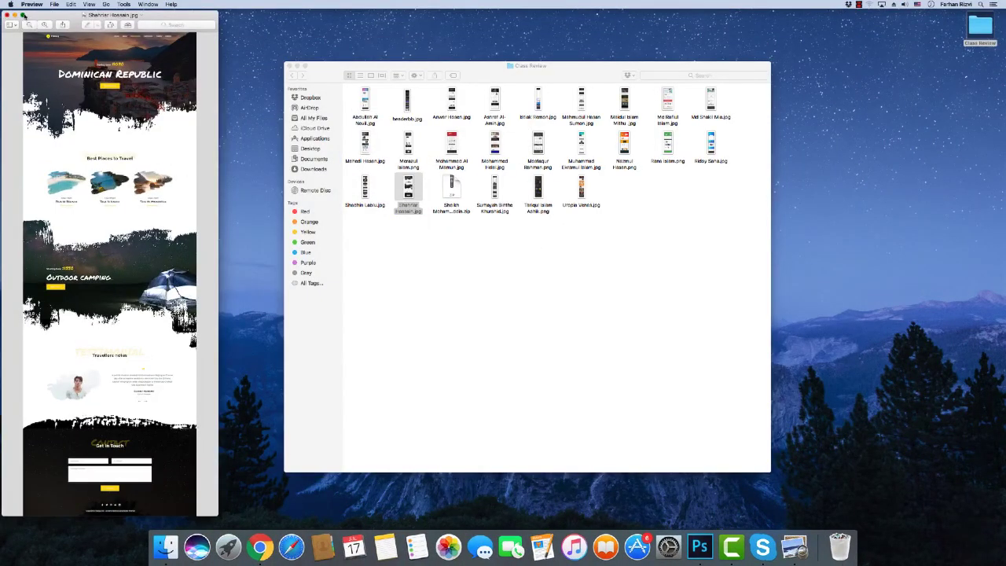
pyautogui.click(22, 14)
pyautogui.scroll(5, 465, 309)
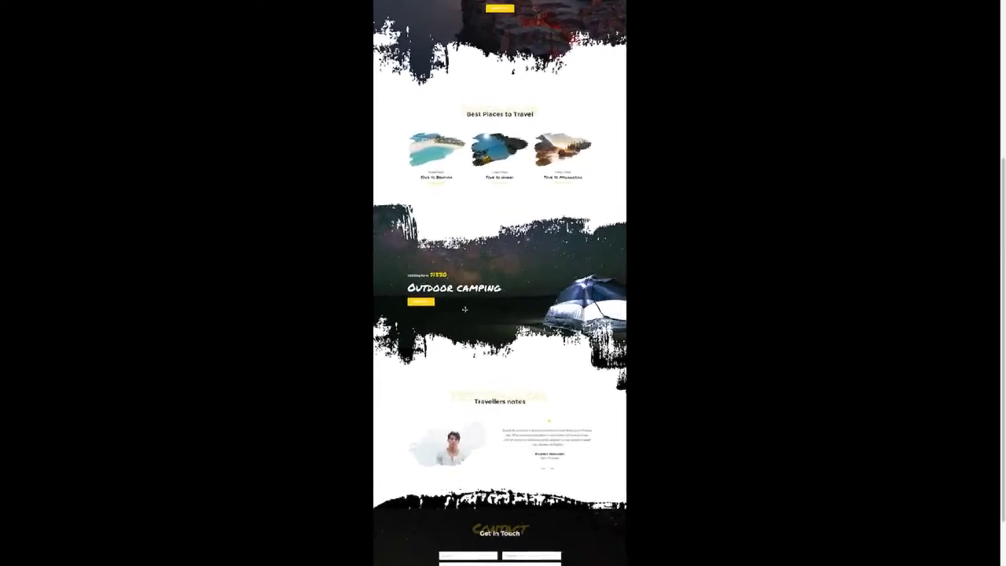
pyautogui.scroll(3, 459, 256)
pyautogui.scroll(10, 458, 255)
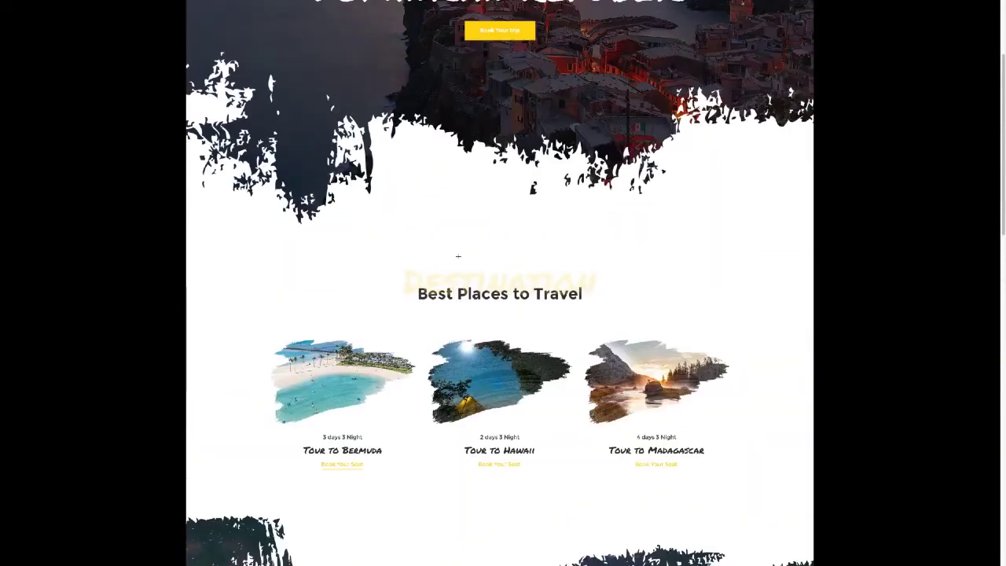
# - Examine the Tripbay page from Best Places to Travel down to Get In Touch and back to its header, and close the design
pyautogui.scroll(-6, 539, 210)
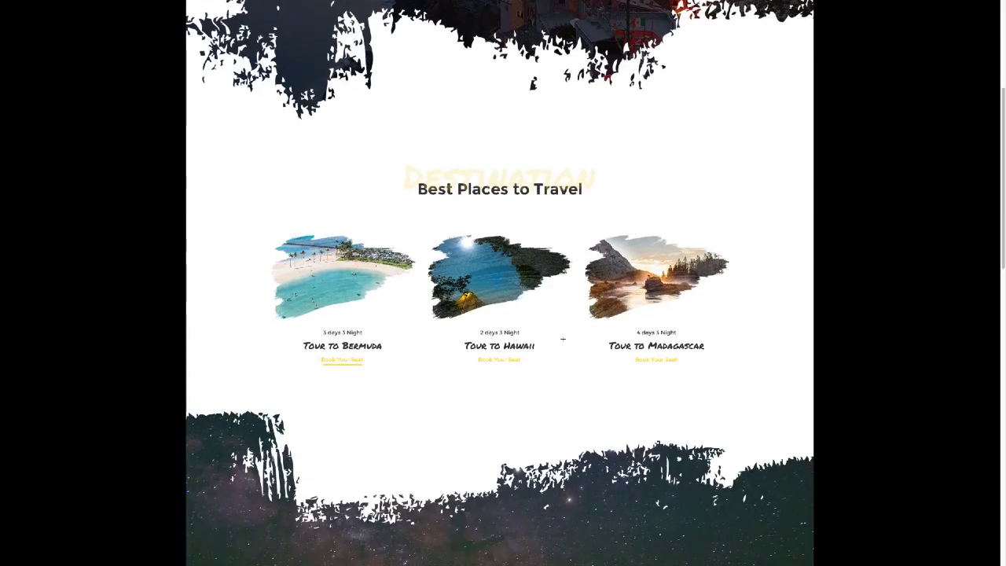
pyautogui.scroll(-9, 563, 339)
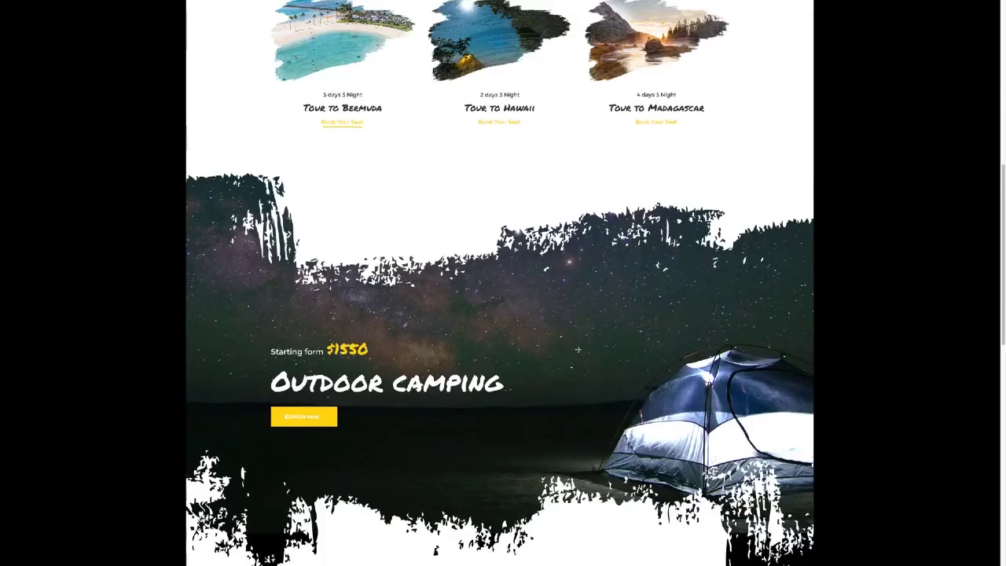
pyautogui.scroll(-11, 577, 359)
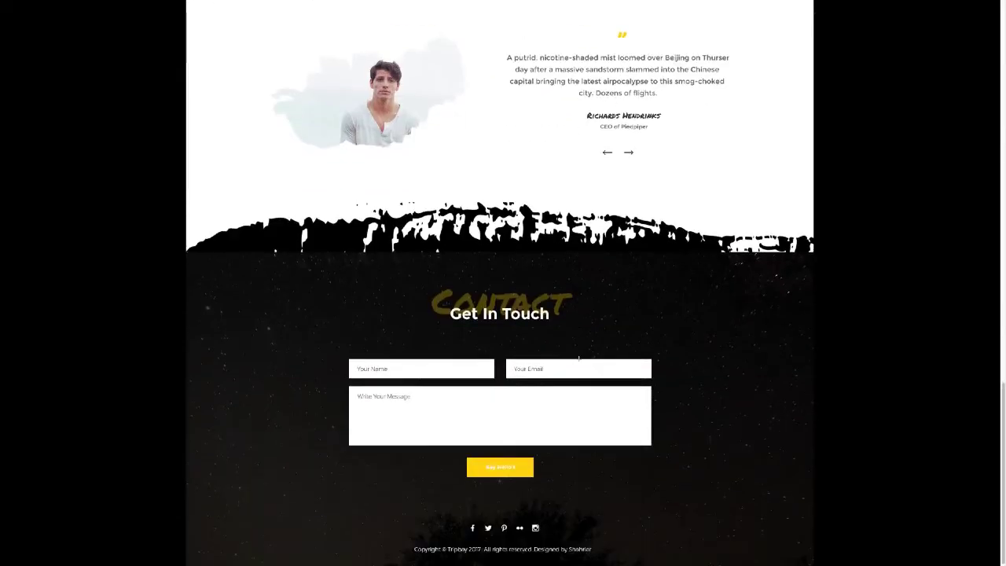
pyautogui.scroll(6, 579, 359)
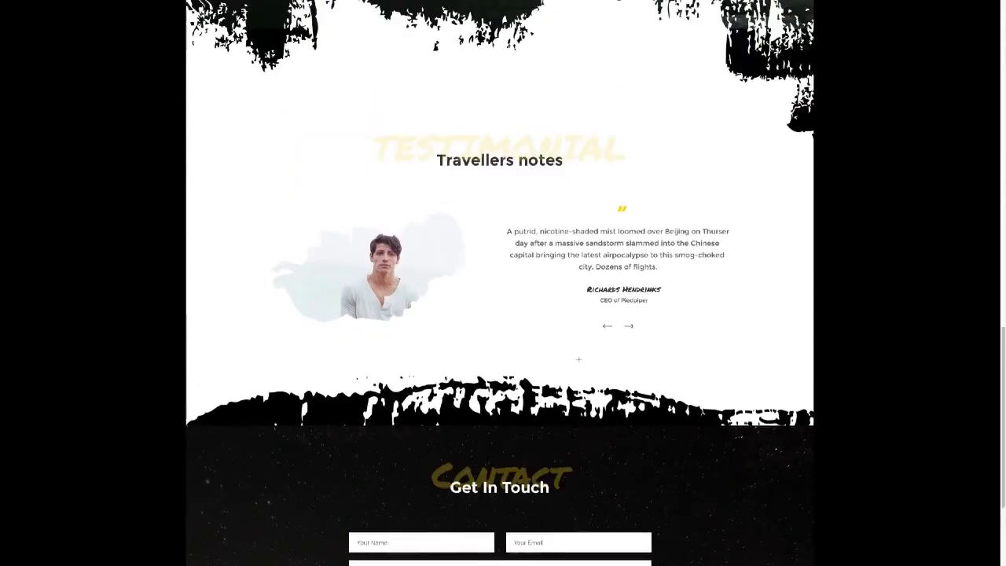
pyautogui.scroll(20, 247, 496)
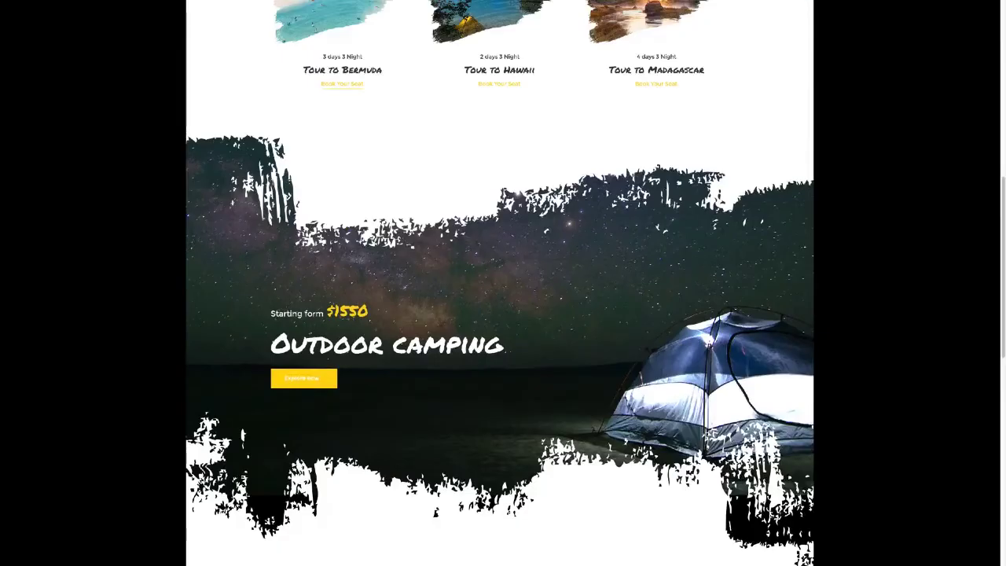
pyautogui.scroll(1, 247, 496)
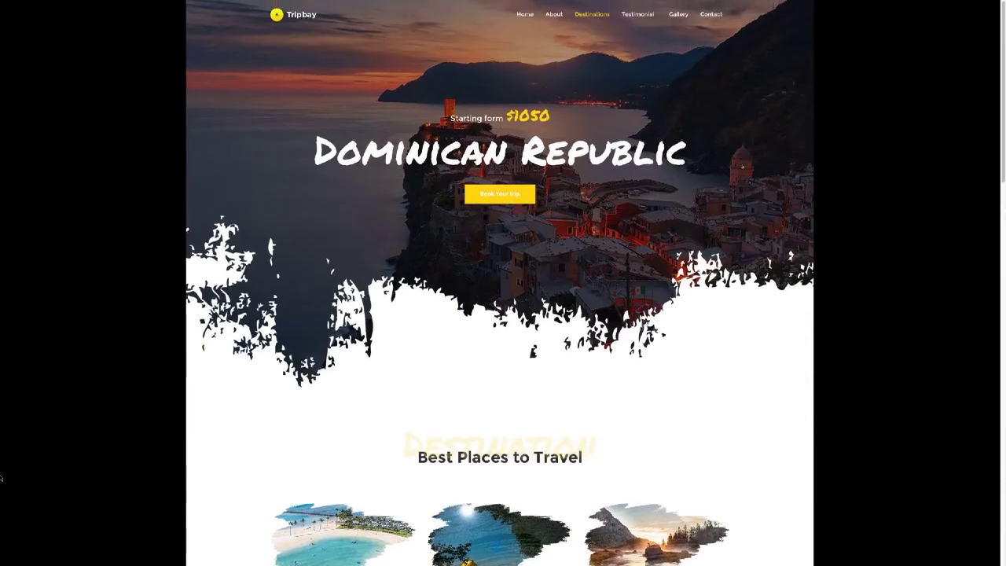
pyautogui.click(22, 13)
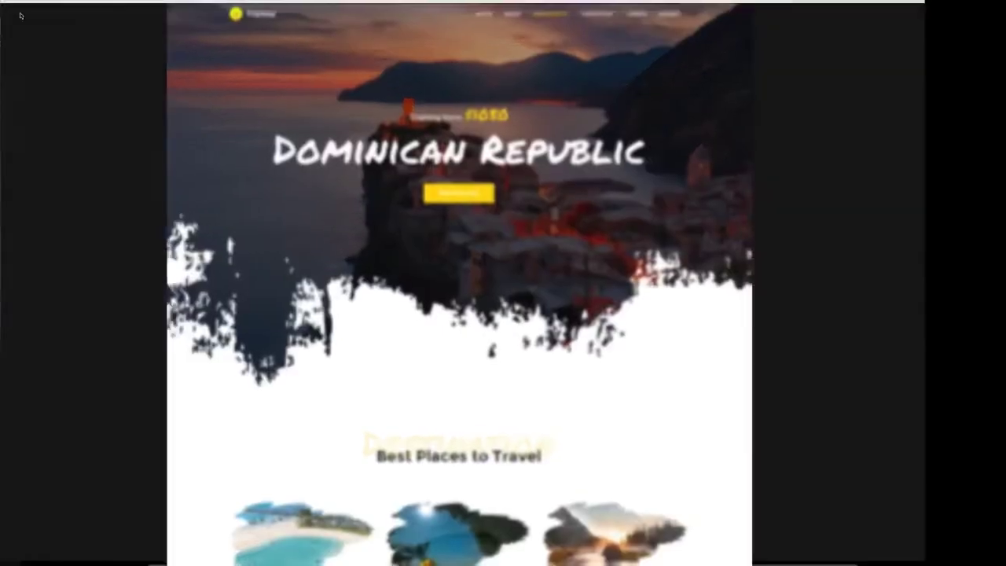
pyautogui.click(7, 15)
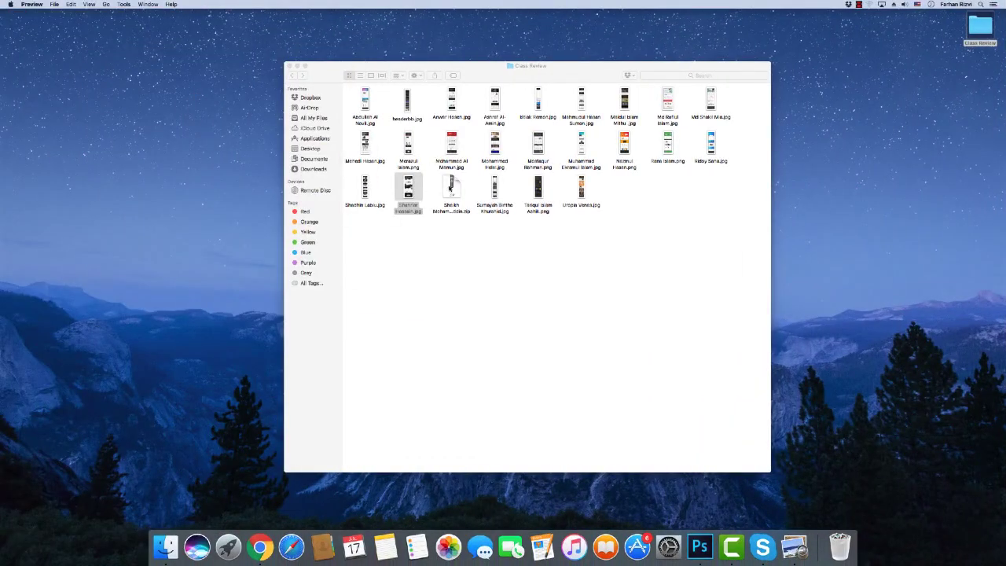
# - Extract the folder's zip archive, open landing-page-1.jpg from it in full screen and enlarge the page
pyautogui.doubleClick(449, 188)
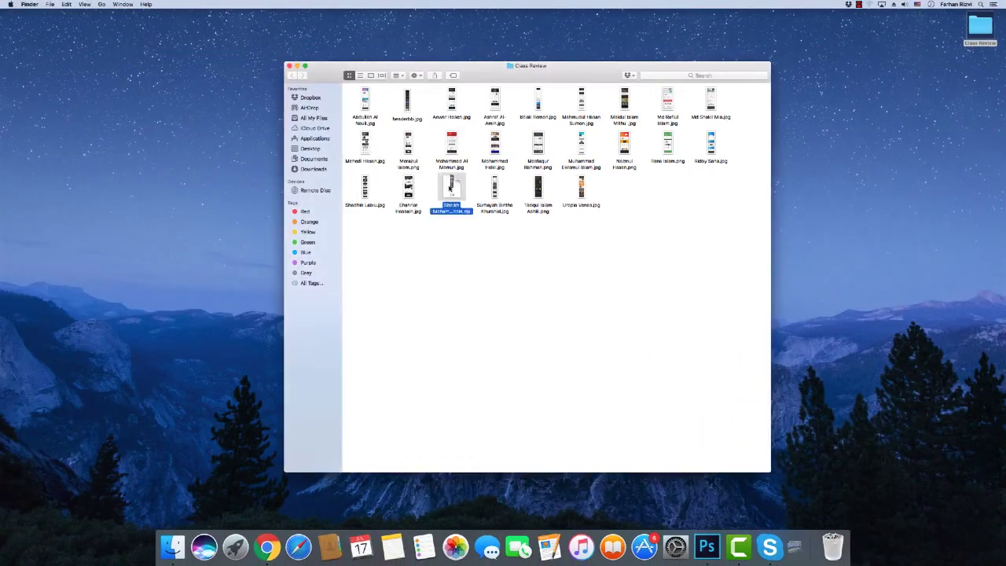
pyautogui.doubleClick(452, 197)
pyautogui.doubleClick(363, 110)
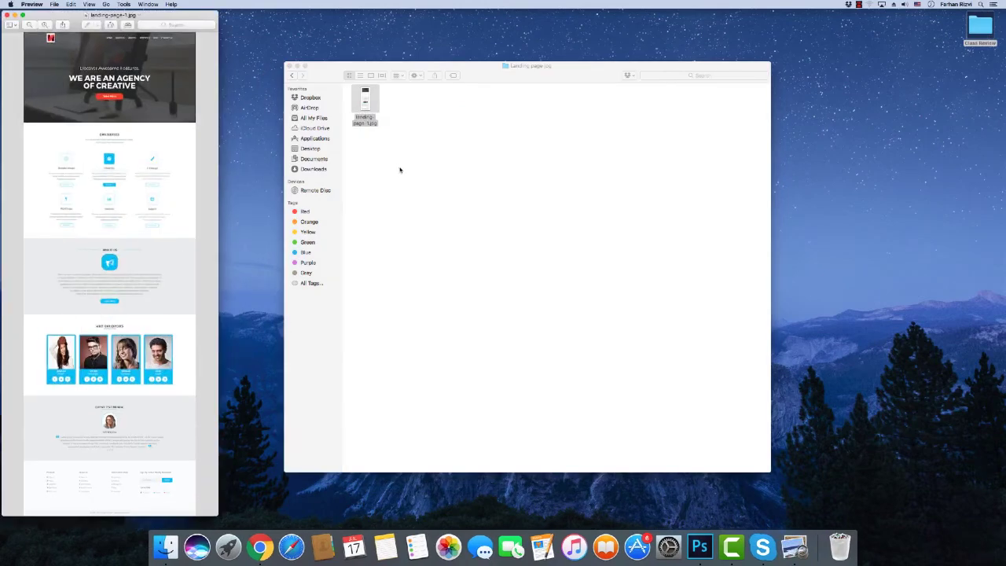
pyautogui.click(23, 15)
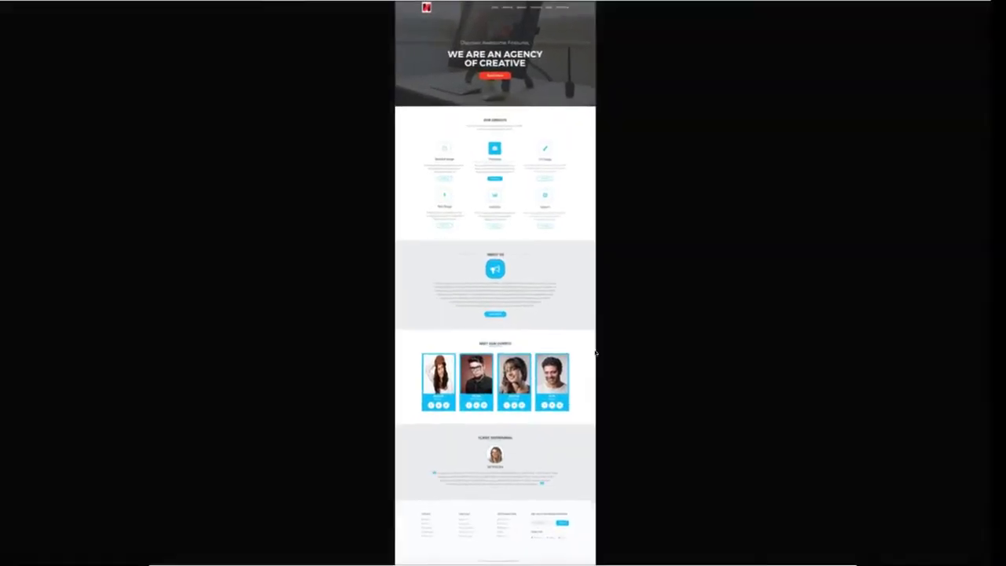
pyautogui.press('super+plus')
pyautogui.press('super+plus')
pyautogui.press('super+plus')
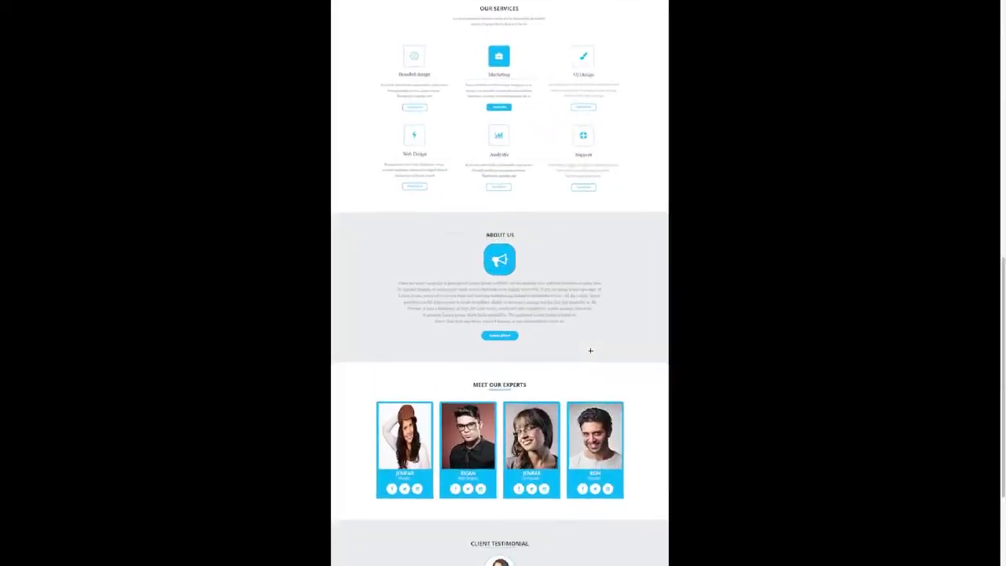
# - Examine the agency landing page's hero banner, Our Services, About Us, Meet Our Experts and Client Testimonial sections
pyautogui.scroll(10, 590, 350)
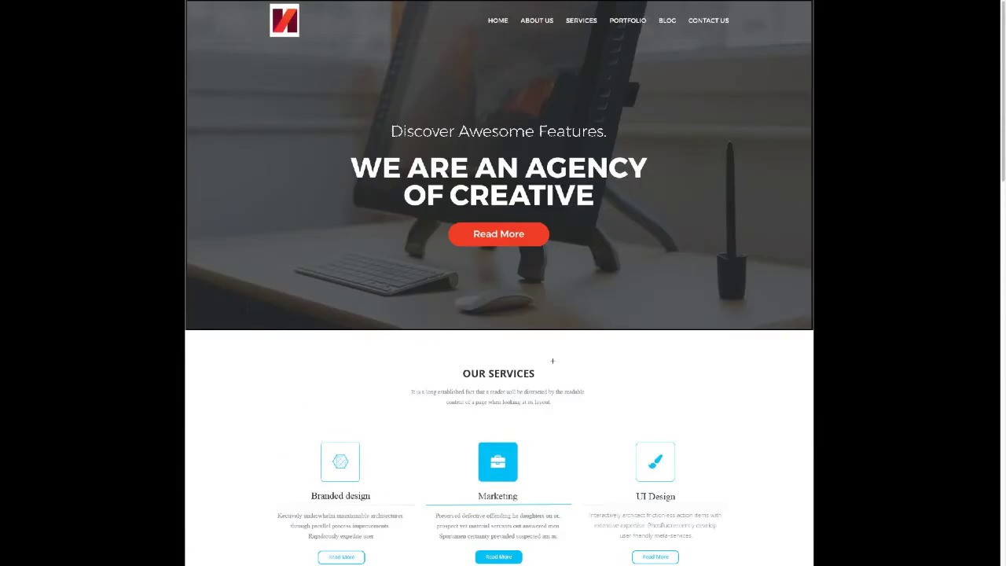
pyautogui.scroll(-10, 552, 361)
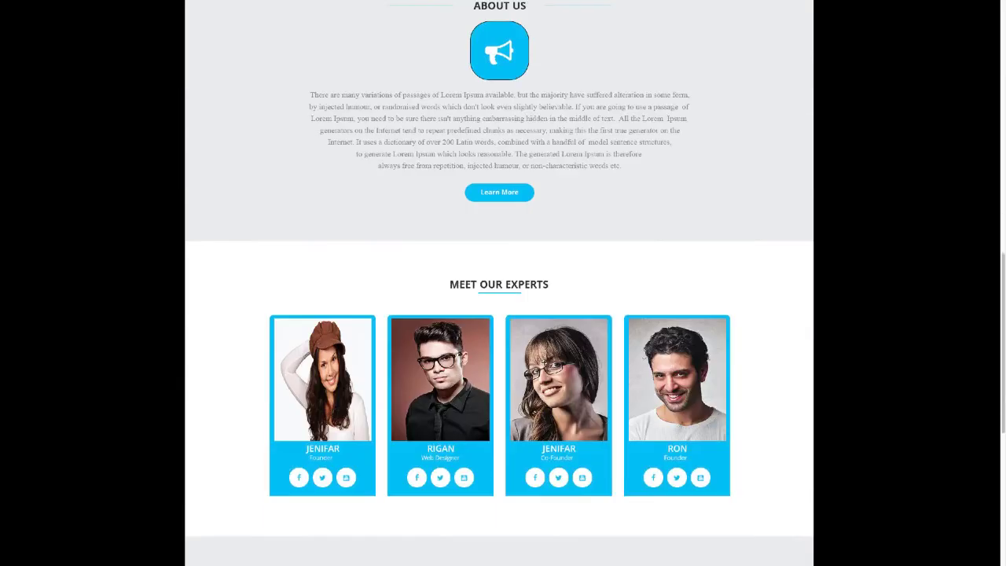
pyautogui.scroll(-5, 542, 364)
pyautogui.scroll(4, 543, 364)
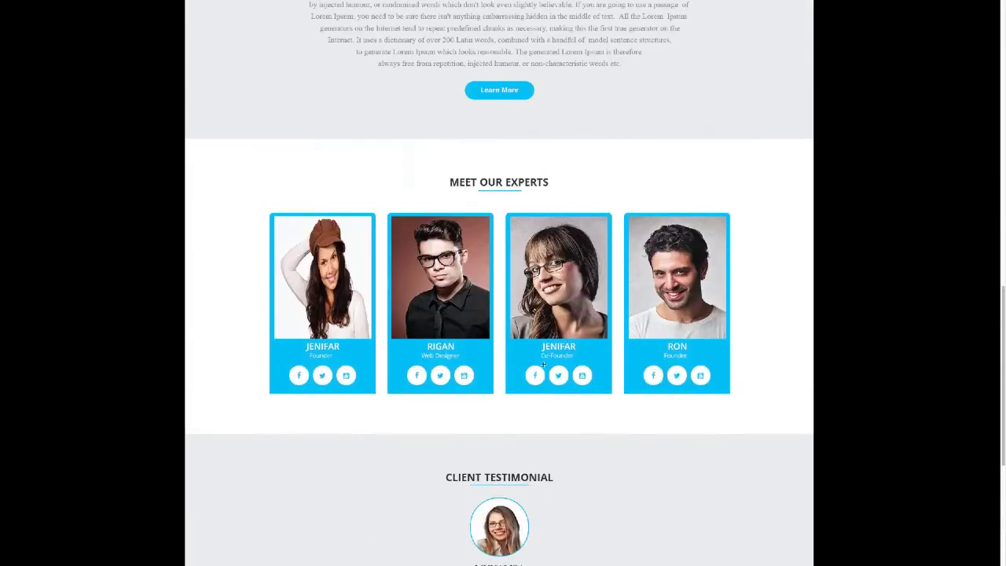
pyautogui.scroll(10, 542, 364)
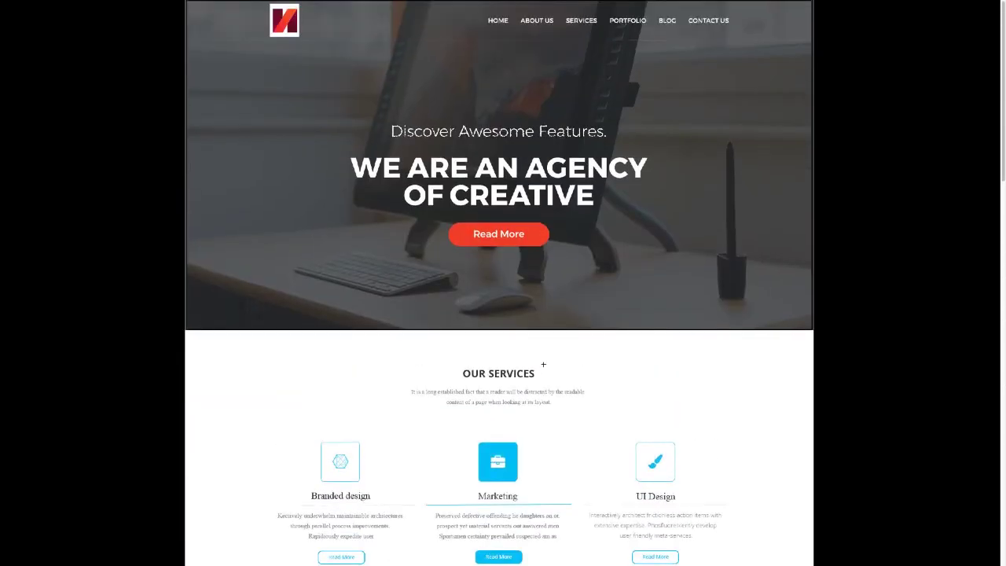
pyautogui.scroll(-8, 543, 365)
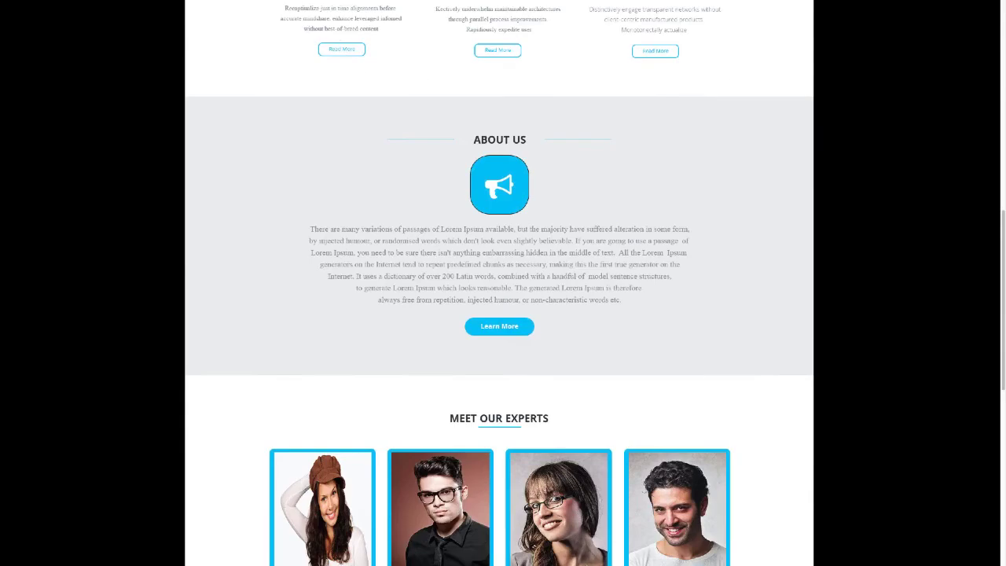
pyautogui.scroll(-5, 567, 464)
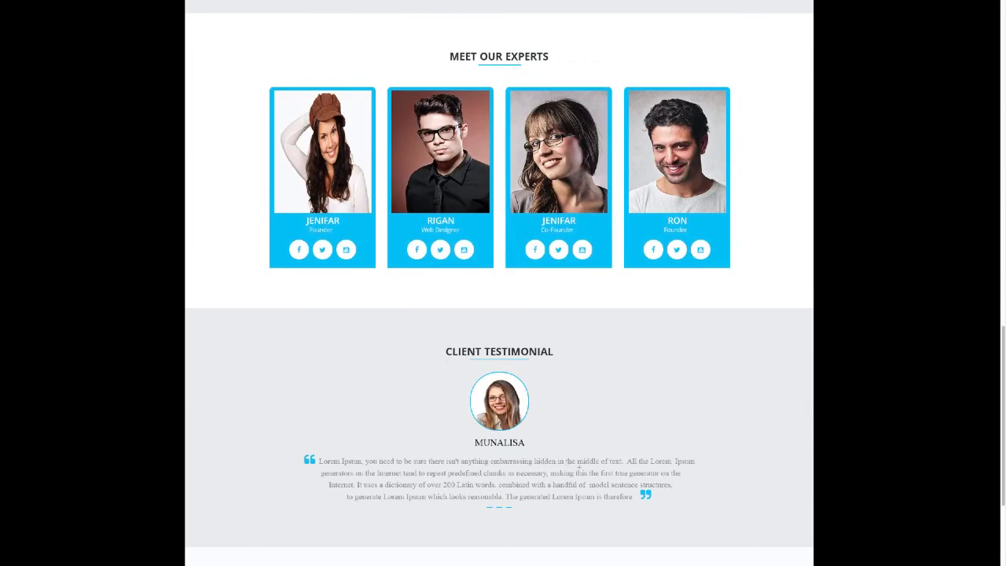
pyautogui.scroll(-3, 579, 466)
pyautogui.scroll(5, 574, 407)
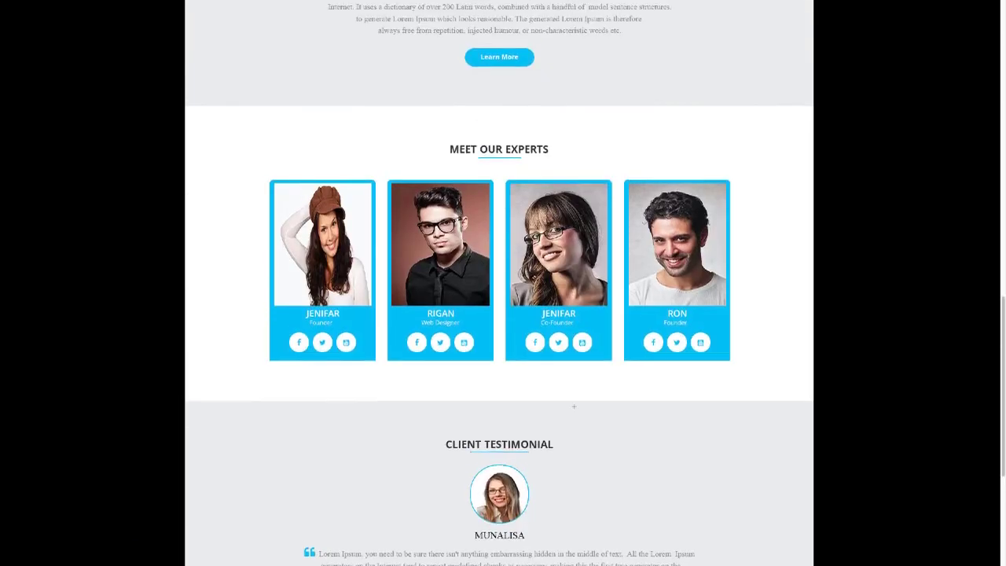
pyautogui.scroll(10, 574, 406)
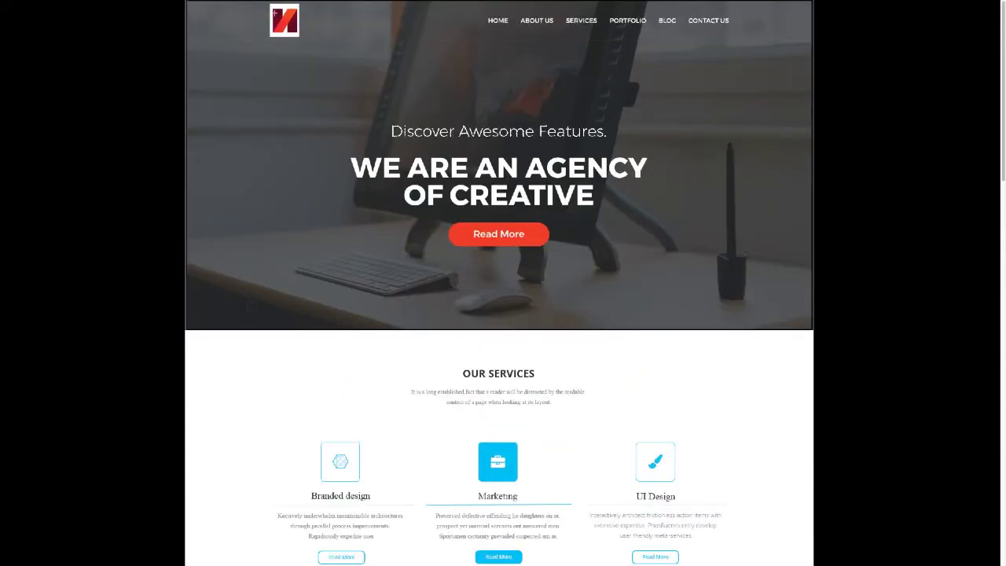
# - Mark out the logo and the space around it in the landing page's header
pyautogui.moveTo(300, 39); pyautogui.dragTo(339, 54)
pyautogui.moveTo(266, 9); pyautogui.dragTo(361, 84)
pyautogui.moveTo(275, 7); pyautogui.dragTo(356, 66)
# - Mark out the About Us section's paragraph and the megaphone icon above it
pyautogui.scroll(-7, 473, 269)
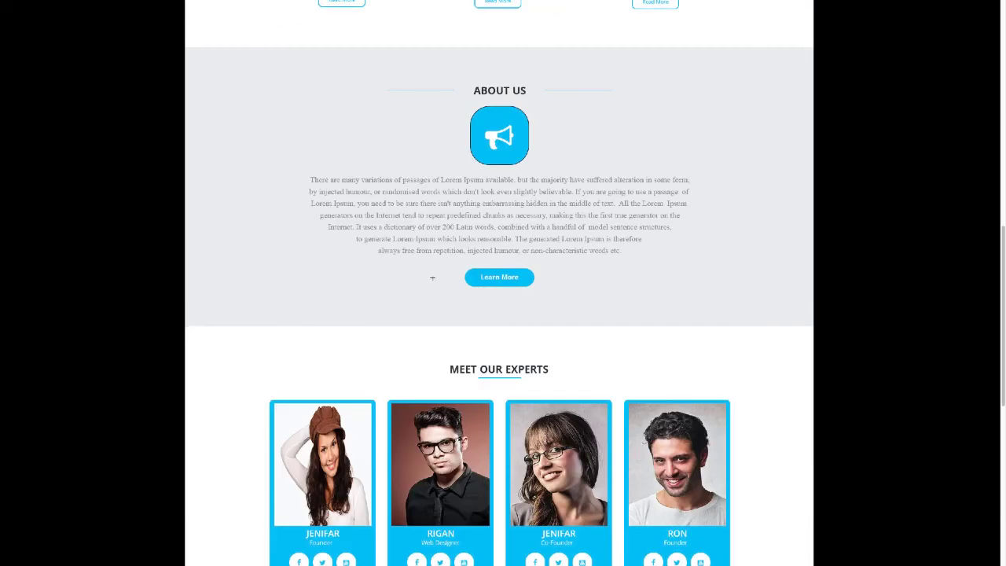
pyautogui.moveTo(300, 171); pyautogui.dragTo(700, 257)
pyautogui.moveTo(469, 103); pyautogui.dragTo(529, 156)
pyautogui.scroll(-2, 555, 251)
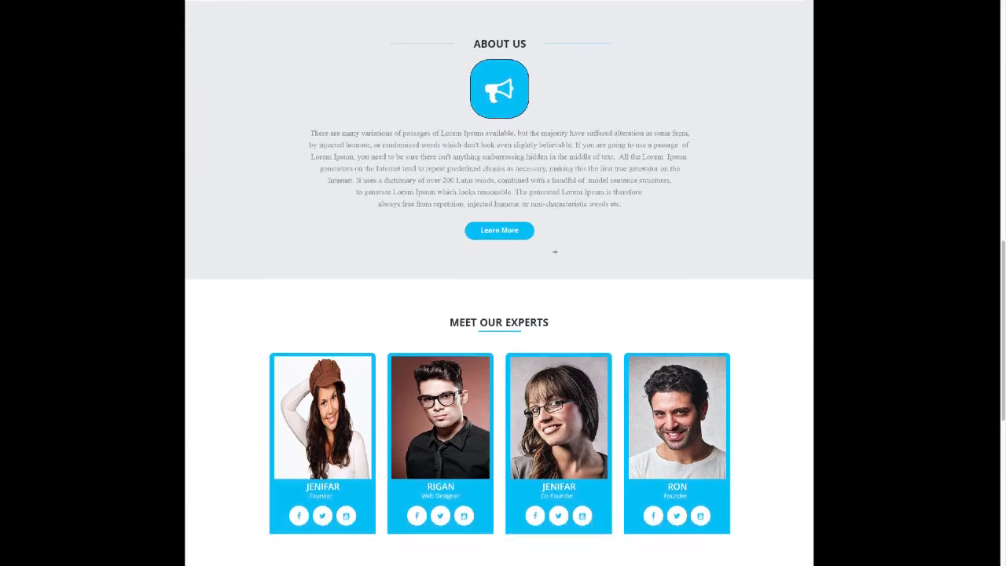
# - Mark out the Client Testimonial heading and the blue underline beneath it, clearing the marking again
pyautogui.scroll(-5, 555, 251)
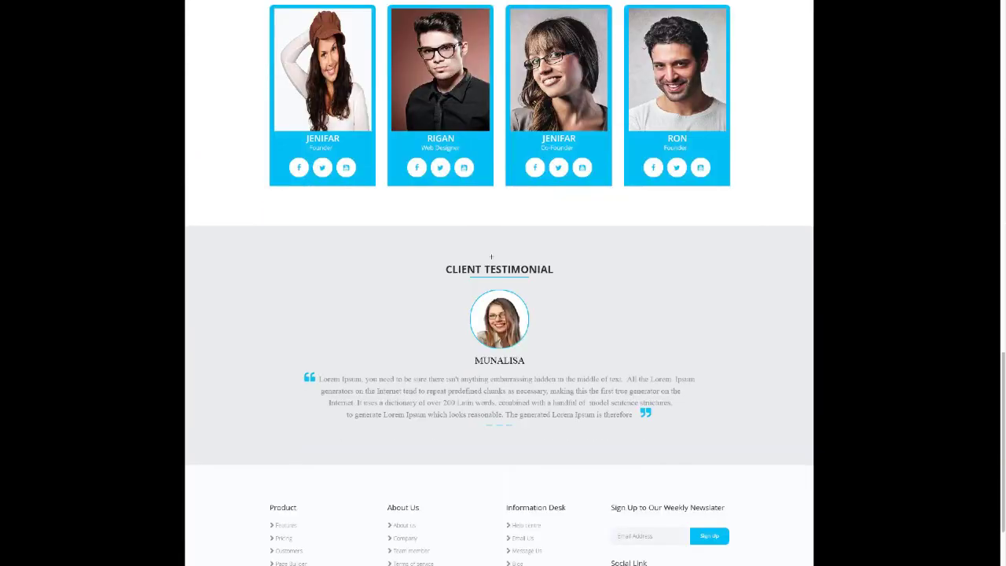
pyautogui.moveTo(497, 271); pyautogui.dragTo(536, 284)
pyautogui.moveTo(469, 270); pyautogui.dragTo(503, 280)
pyautogui.click(499, 283)
# - Close the reviewed landing-page-1.jpg and the folder window it was opened from
pyautogui.scroll(10, 335, 294)
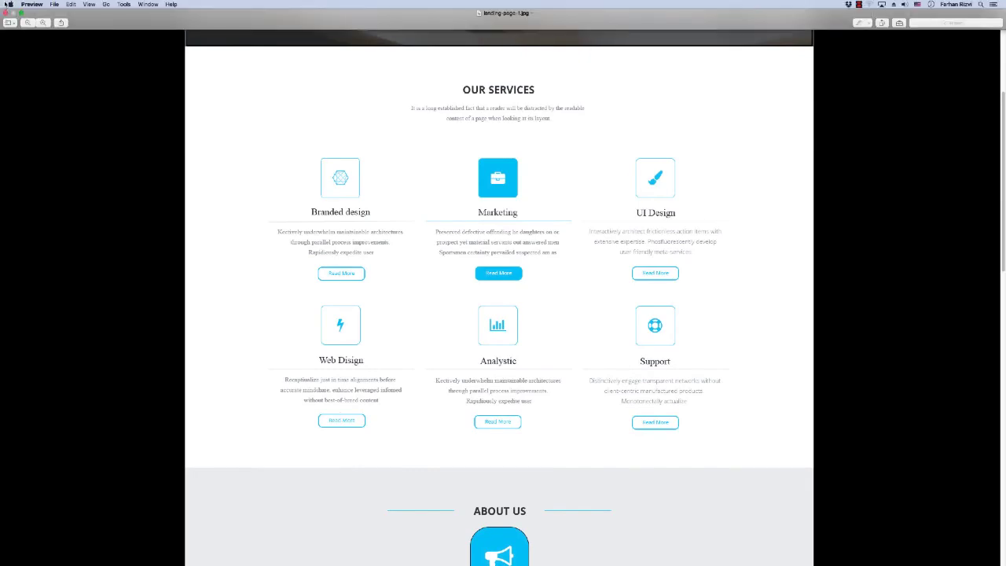
pyautogui.click(5, 13)
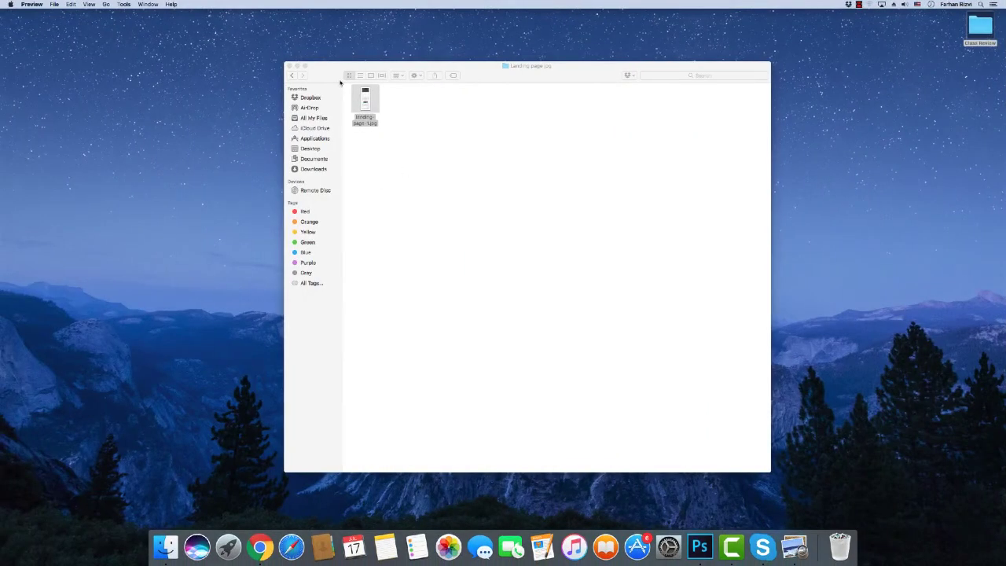
pyautogui.click(289, 66)
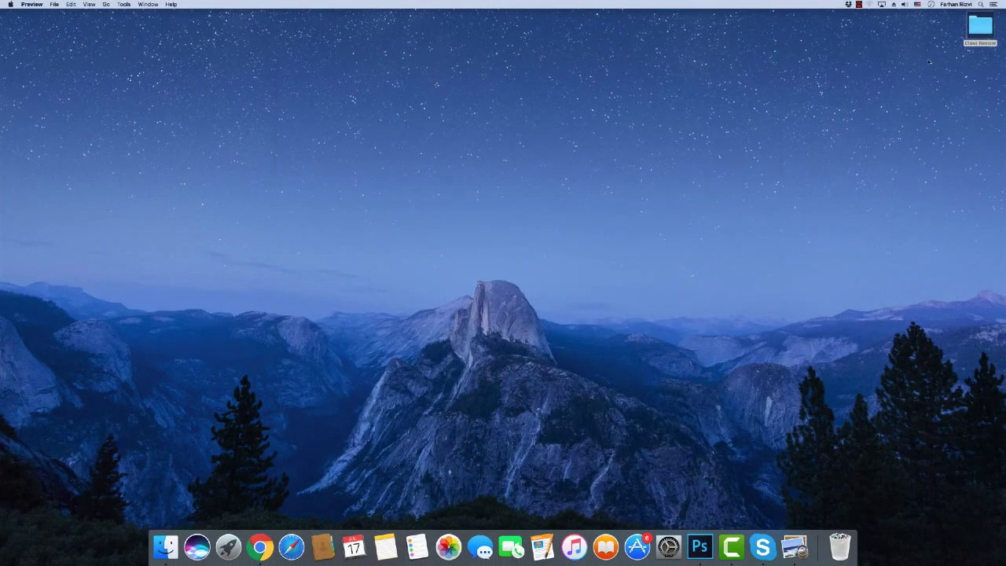
# - Reopen the Class Review folder and show the next student's Appy app page in full screen, enlarged
pyautogui.doubleClick(980, 29)
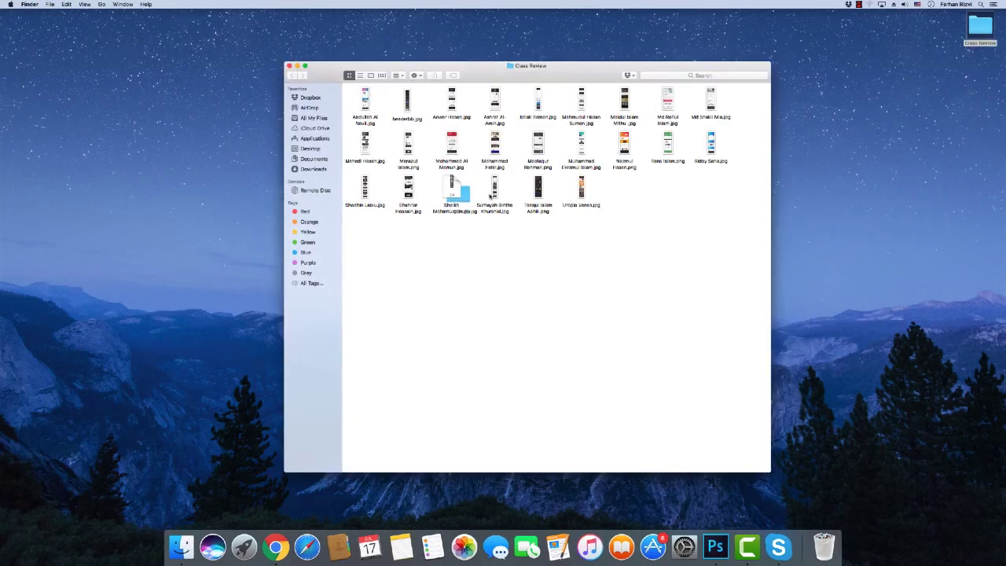
pyautogui.doubleClick(494, 188)
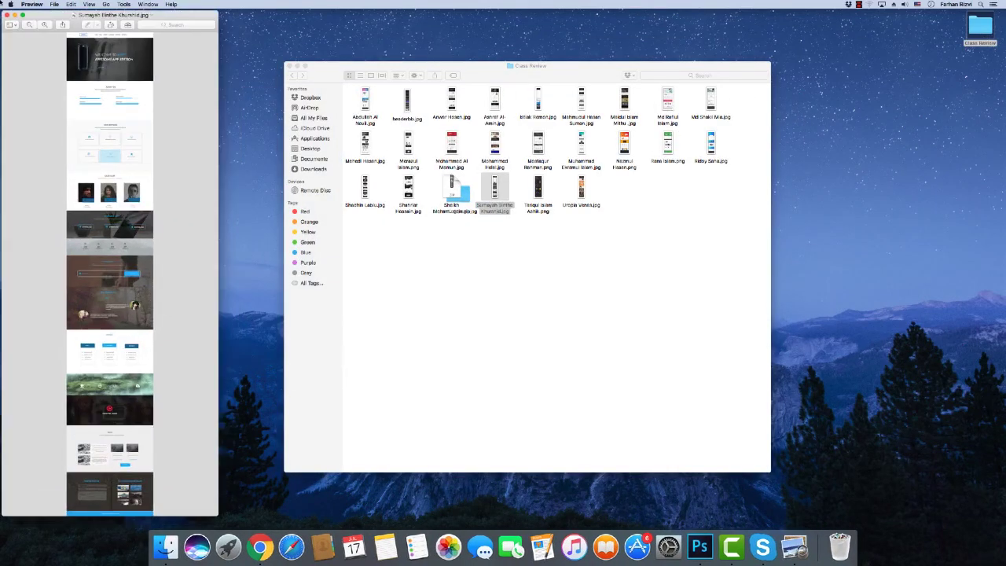
pyautogui.click(23, 15)
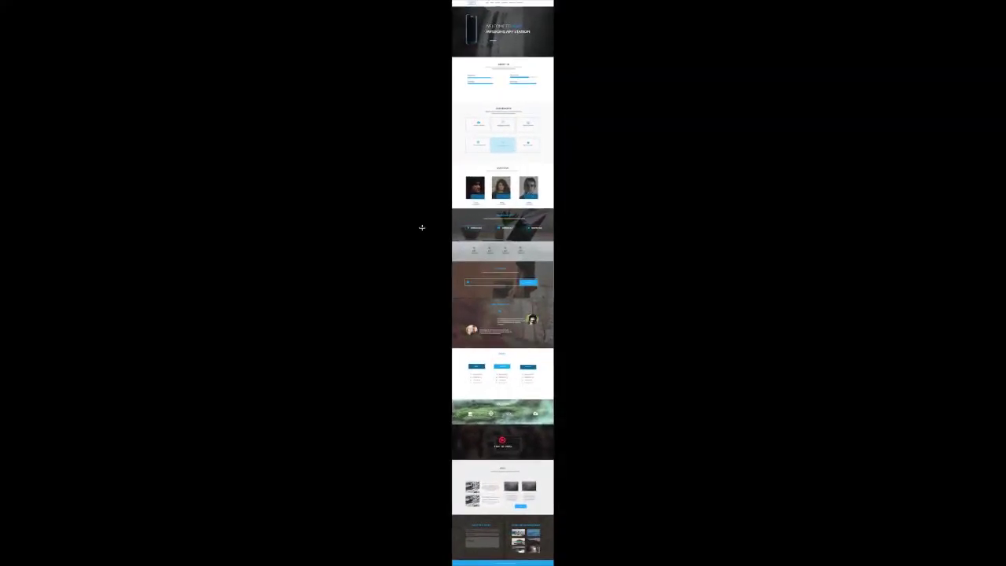
pyautogui.press('super+plus')
pyautogui.press('super+plus')
pyautogui.press('super+plus')
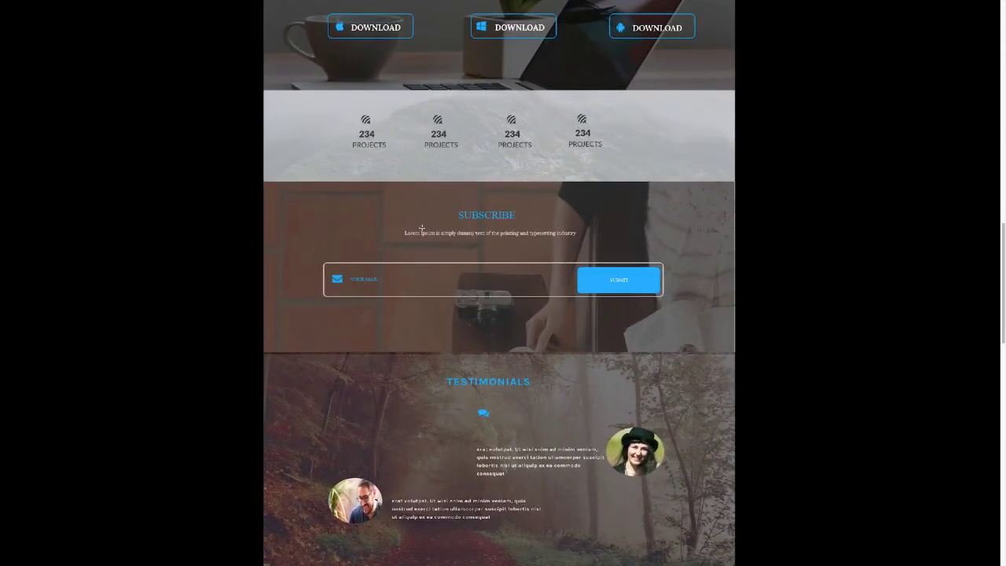
# - Examine the Appy page from its header and hero banner down through services, team, testimonials, price, blog and footer
pyautogui.scroll(6, 433, 218)
pyautogui.scroll(10, 433, 218)
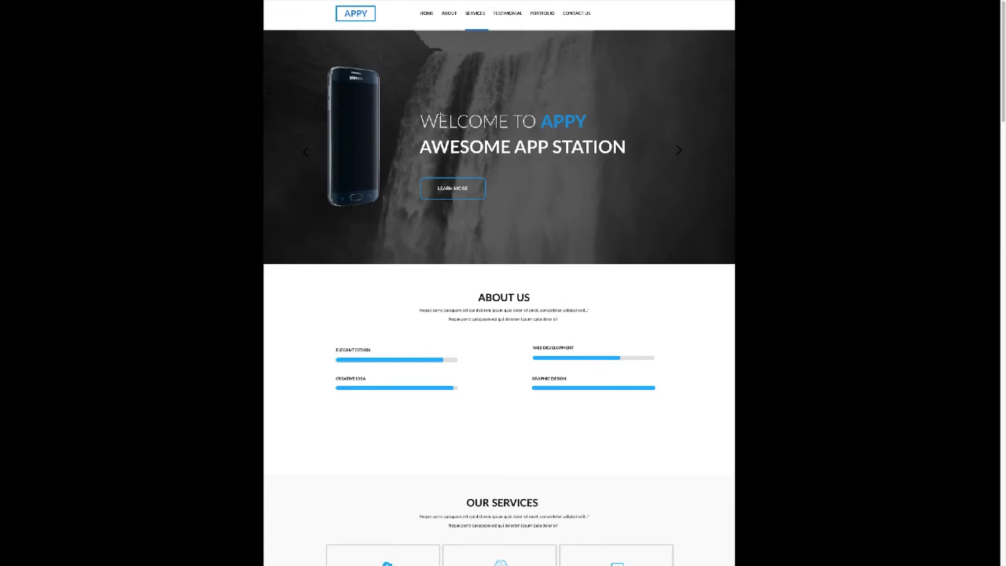
pyautogui.scroll(-10, 461, 427)
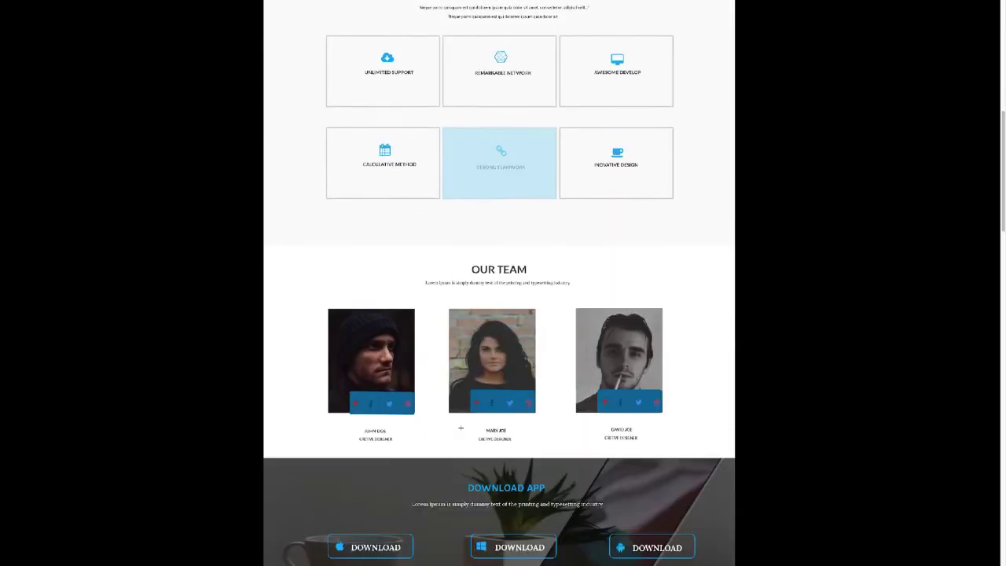
pyautogui.scroll(-10, 461, 427)
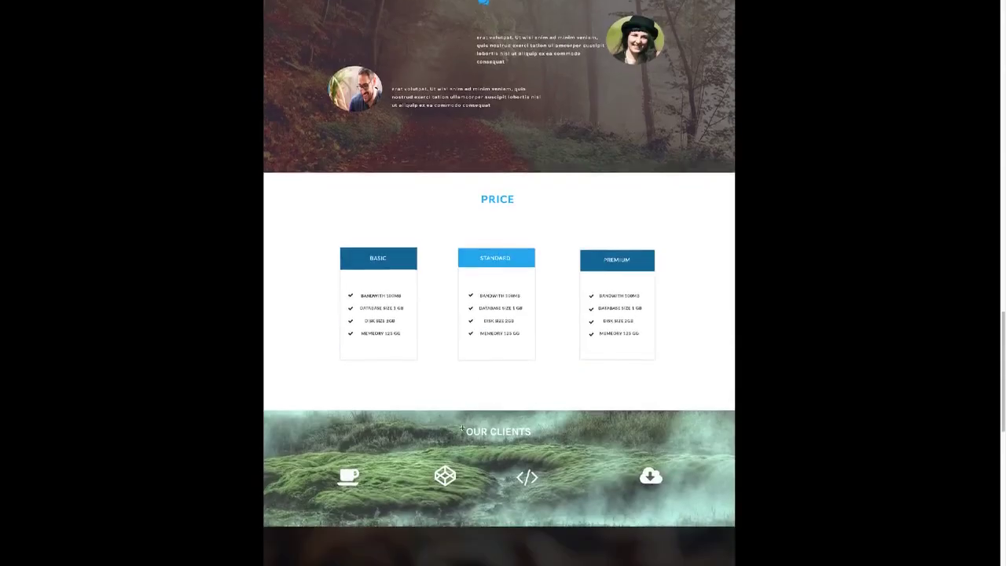
pyautogui.scroll(-10, 462, 427)
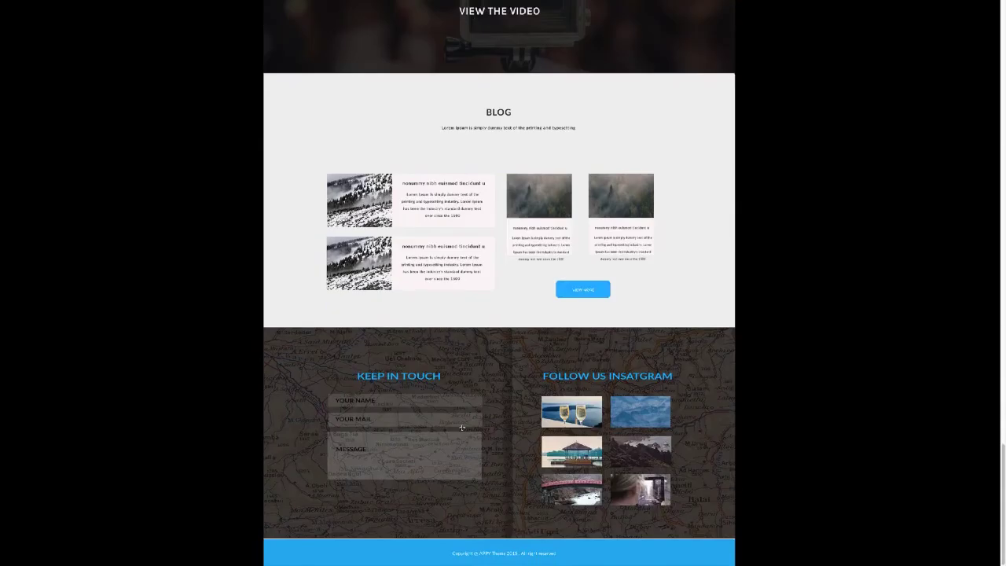
pyautogui.scroll(10, 462, 428)
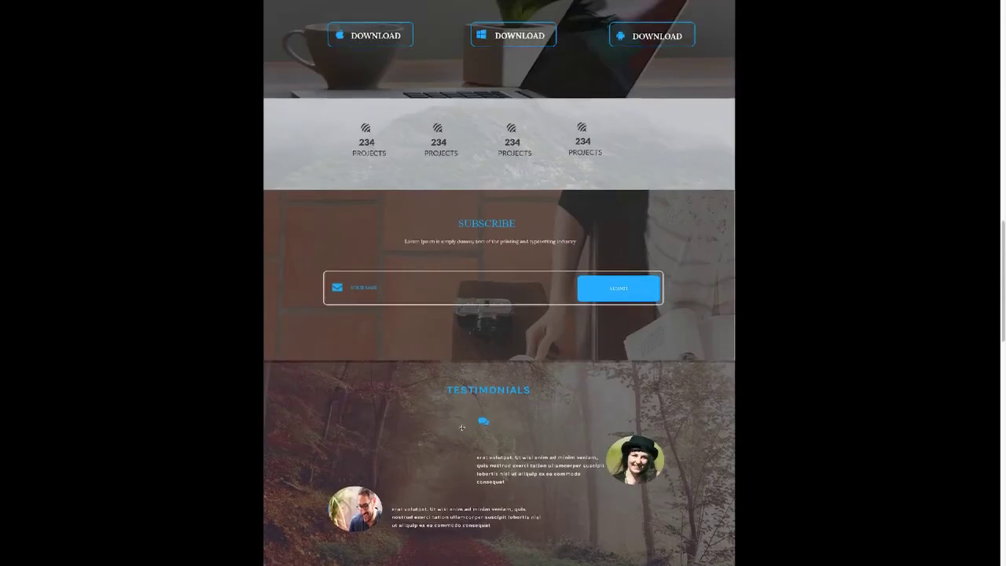
pyautogui.scroll(10, 462, 428)
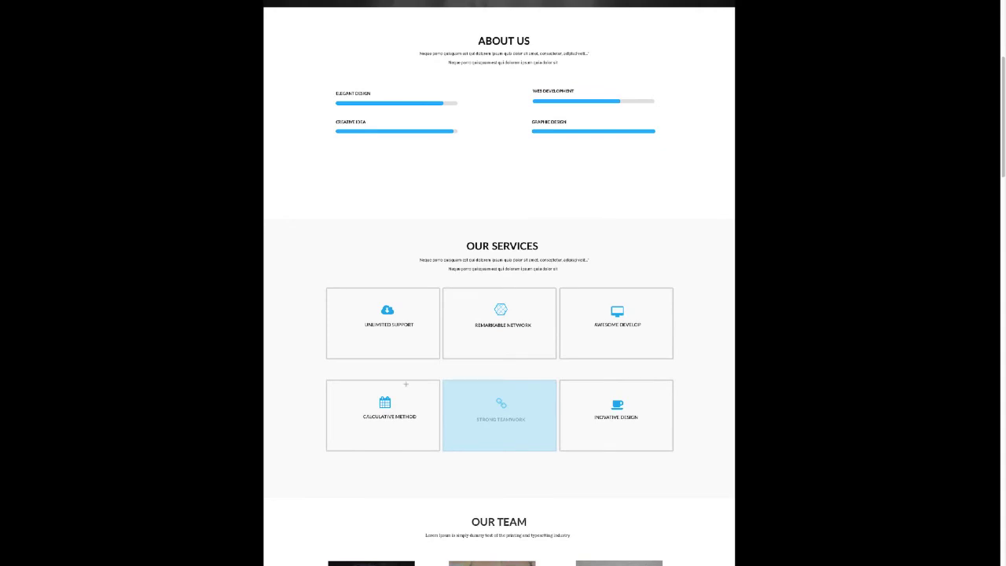
pyautogui.scroll(4, 415, 394)
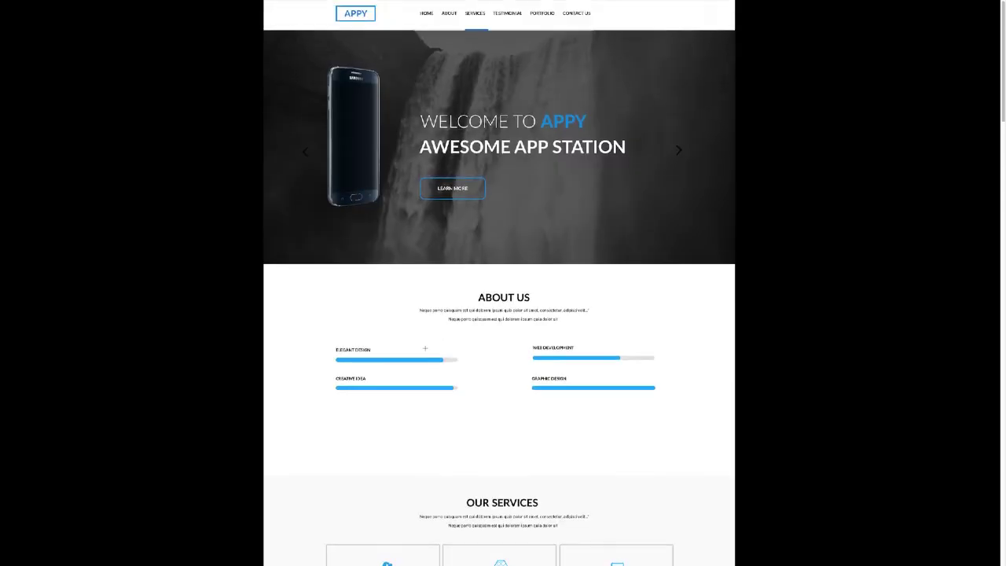
pyautogui.scroll(-1, 425, 348)
pyautogui.scroll(-10, 425, 348)
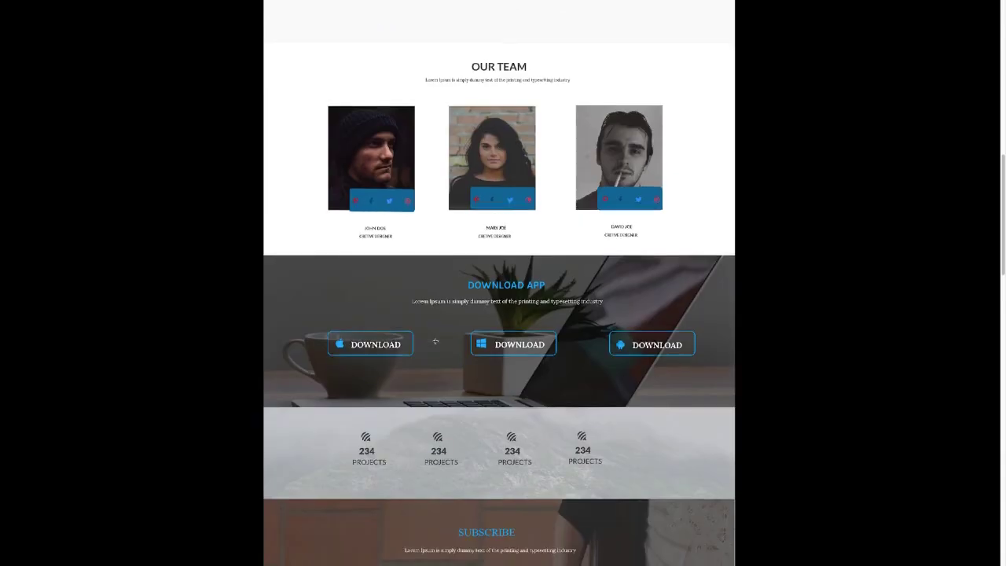
pyautogui.scroll(-4, 435, 341)
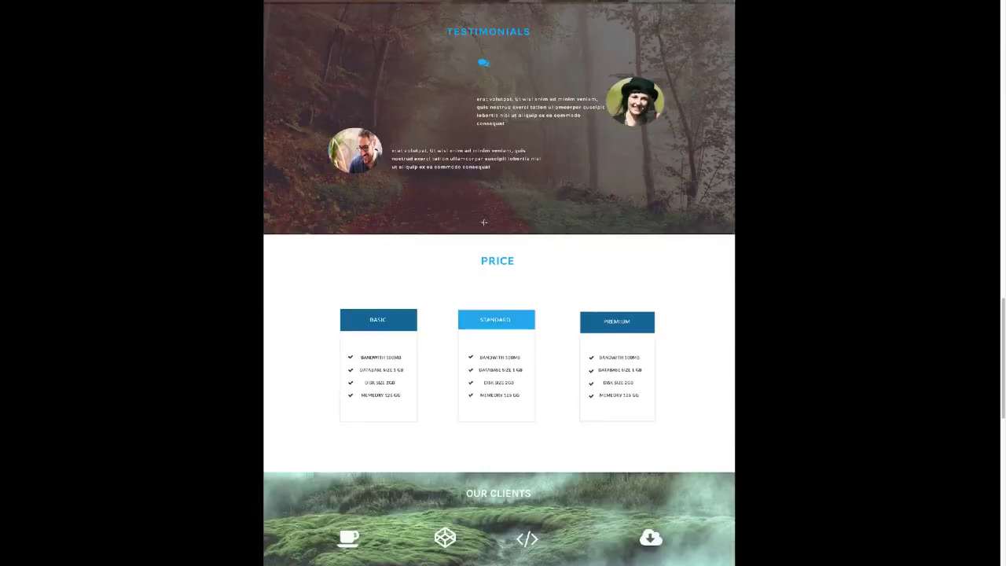
# - Mark out the first project counter and the space around it in the Appy page's statistics band
pyautogui.scroll(4, 484, 196)
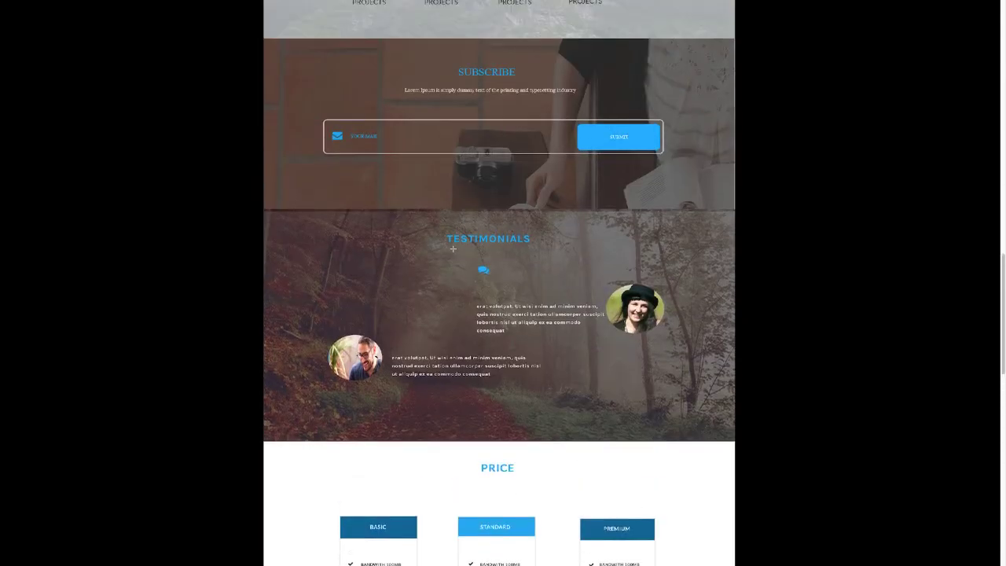
pyautogui.scroll(2, 456, 248)
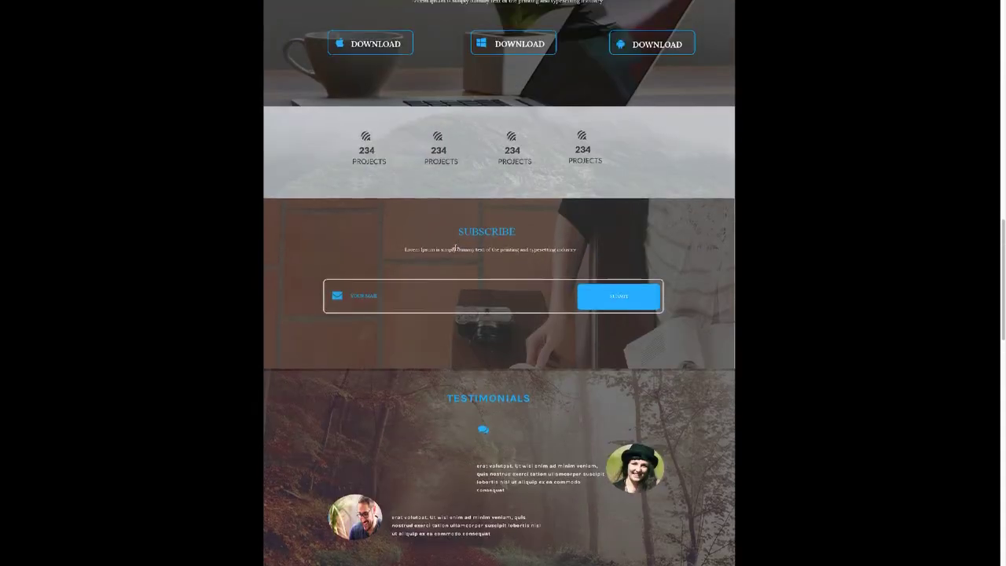
pyautogui.moveTo(351, 133); pyautogui.dragTo(399, 225)
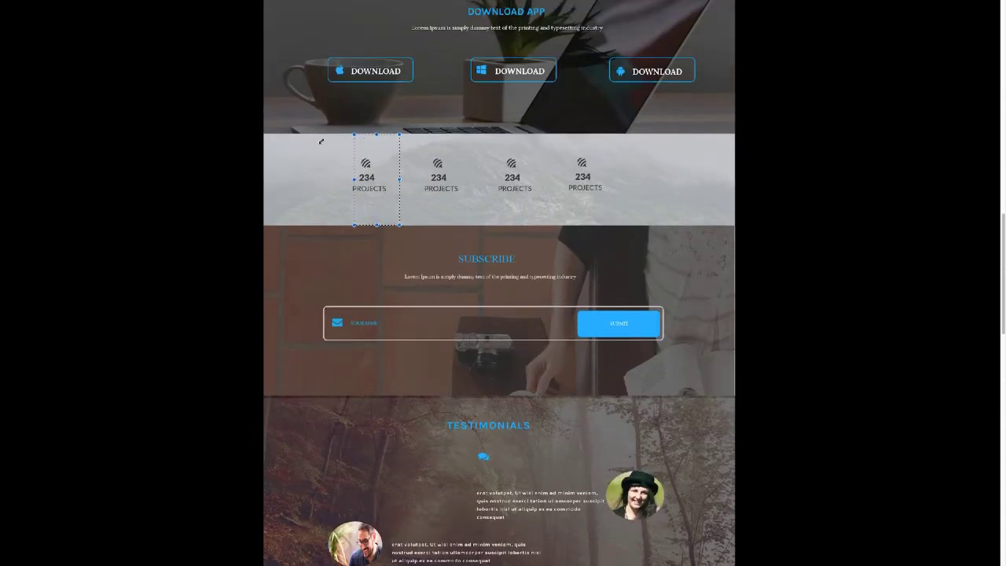
pyautogui.click(321, 142)
pyautogui.moveTo(357, 134)
pyautogui.mouseDown()
pyautogui.moveTo(377, 158)
pyautogui.moveTo(371, 202)
pyautogui.mouseUp()
# - Return to the start of the Appy page and close its image
pyautogui.scroll(20, 510, 303)
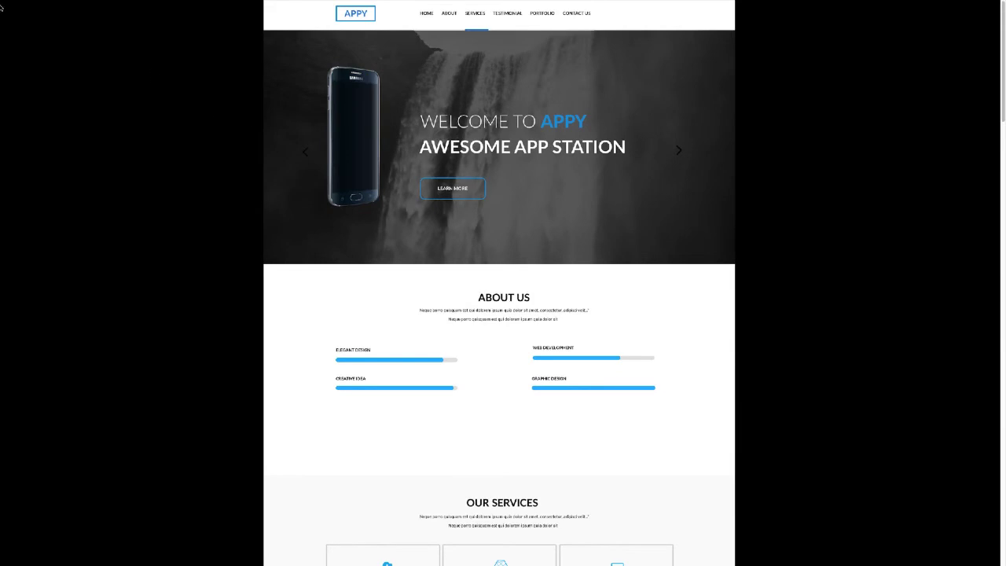
pyautogui.moveTo(2, 6)
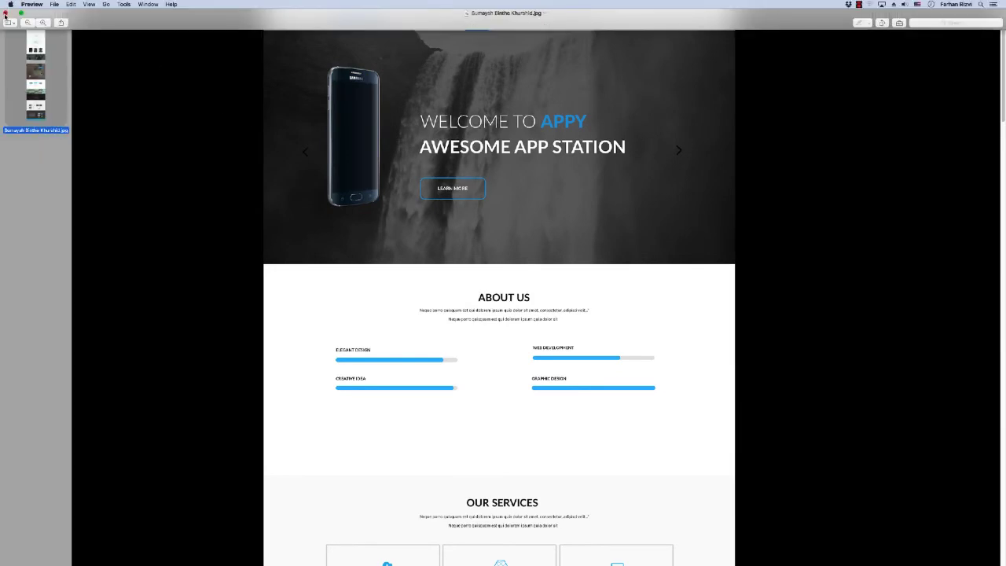
pyautogui.click(5, 13)
# - Open the next student's dark Arena Housing page design in full screen and enlarge it
pyautogui.doubleClick(538, 188)
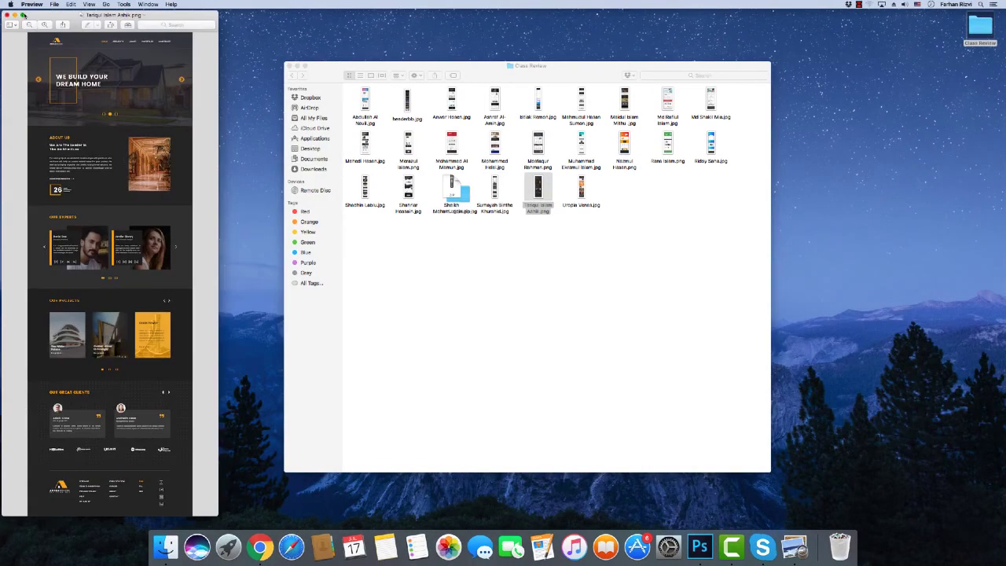
pyautogui.click(23, 15)
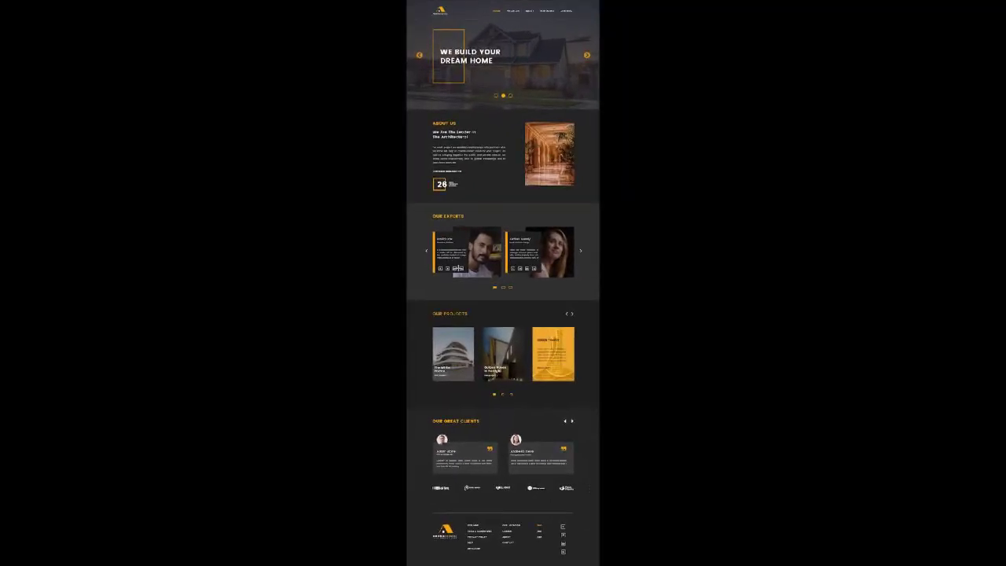
pyautogui.scroll(5, 459, 268)
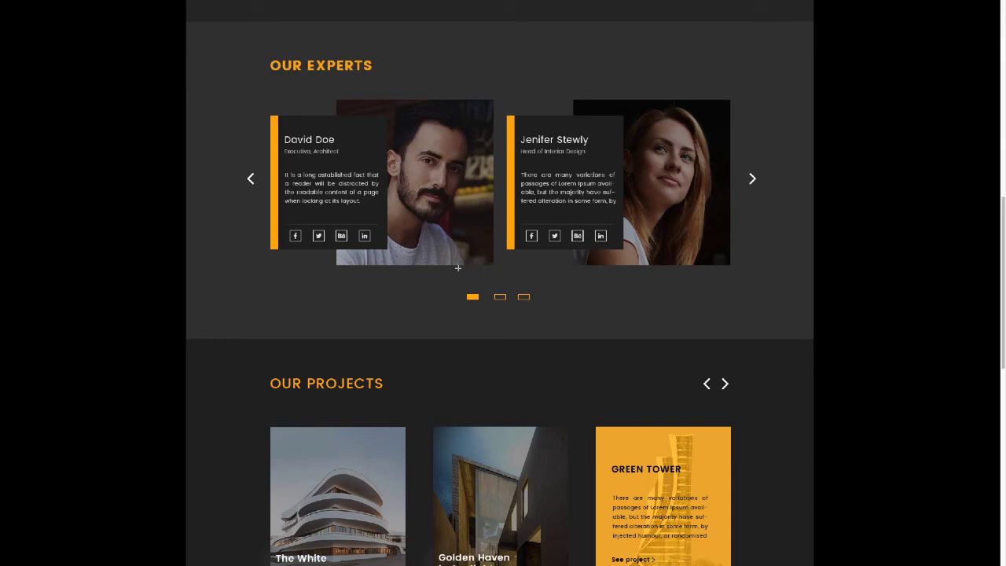
# - Look over the Arena Housing page's hero banner and About Us section and mark out the navigation menu in its header
pyautogui.scroll(10, 458, 268)
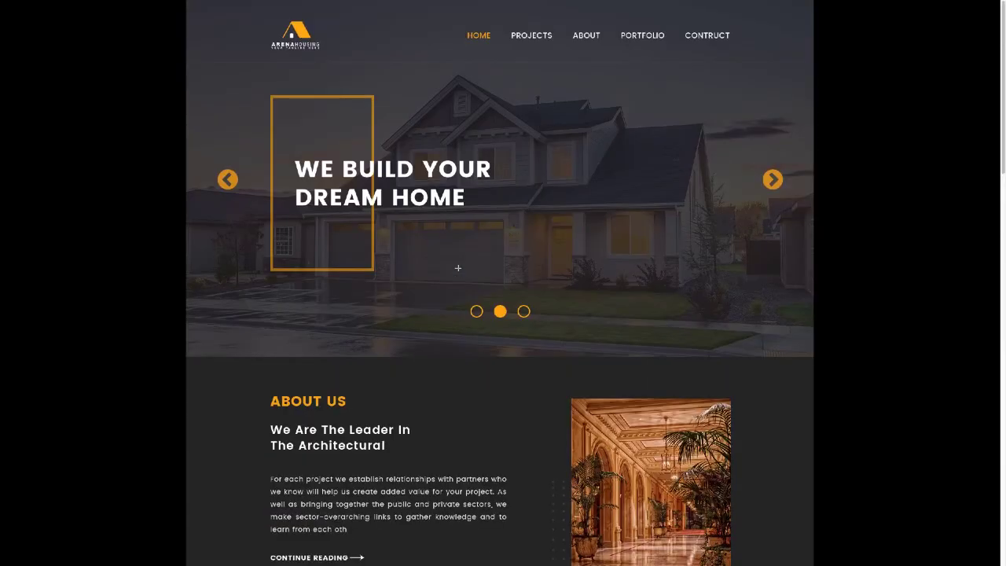
pyautogui.scroll(-2, 458, 268)
pyautogui.scroll(2, 458, 268)
pyautogui.scroll(-7, 459, 268)
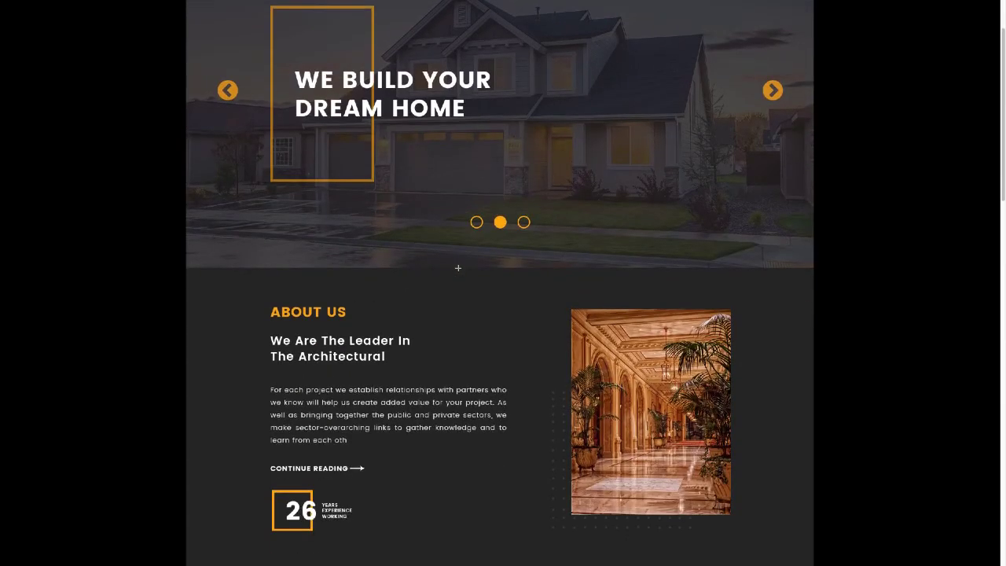
pyautogui.scroll(-2, 459, 270)
pyautogui.scroll(10, 461, 287)
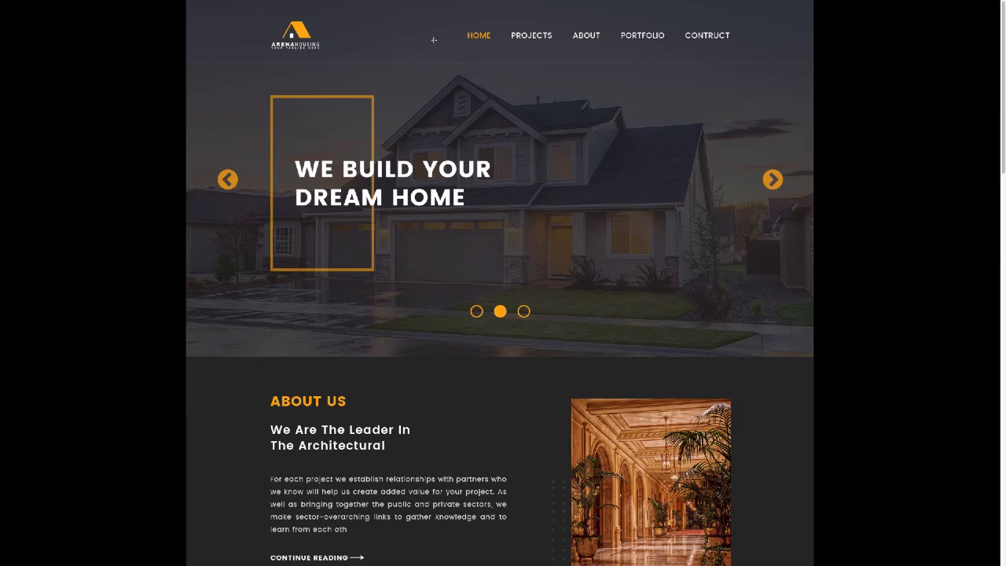
pyautogui.moveTo(454, 25); pyautogui.dragTo(740, 48)
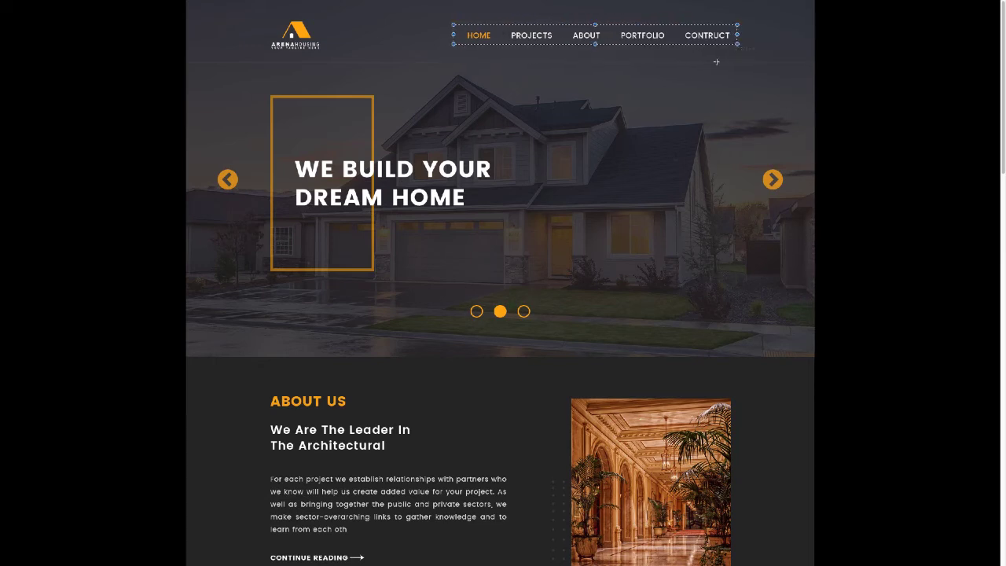
pyautogui.click(691, 74)
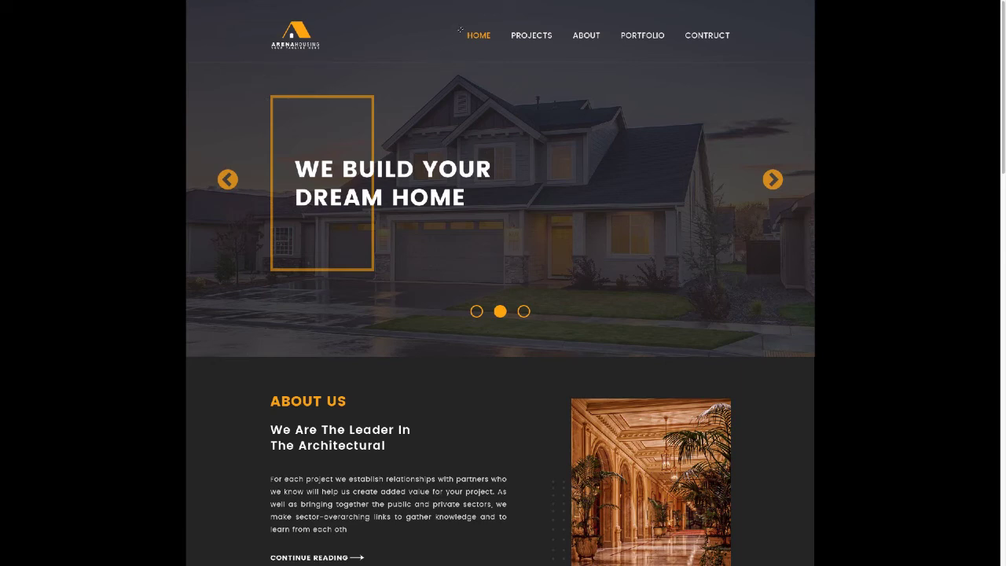
pyautogui.moveTo(459, 29); pyautogui.dragTo(740, 42)
pyautogui.click(643, 52)
# - Examine the Arena Housing page's About Us, Our Experts, Our Projects and Our Great Clients sections
pyautogui.scroll(-3, 634, 310)
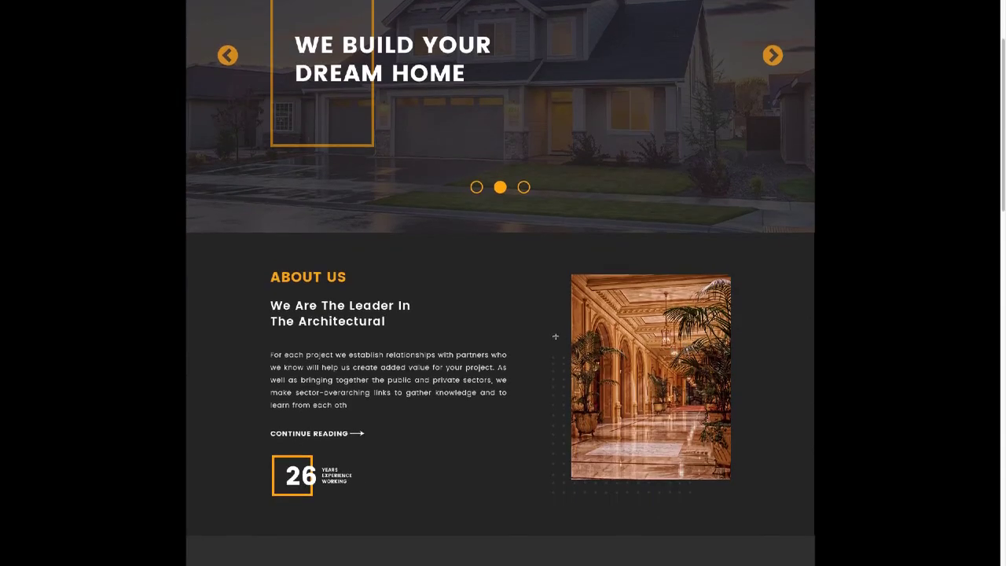
pyautogui.scroll(-4, 556, 334)
pyautogui.scroll(-1, 563, 339)
pyautogui.scroll(-12, 461, 289)
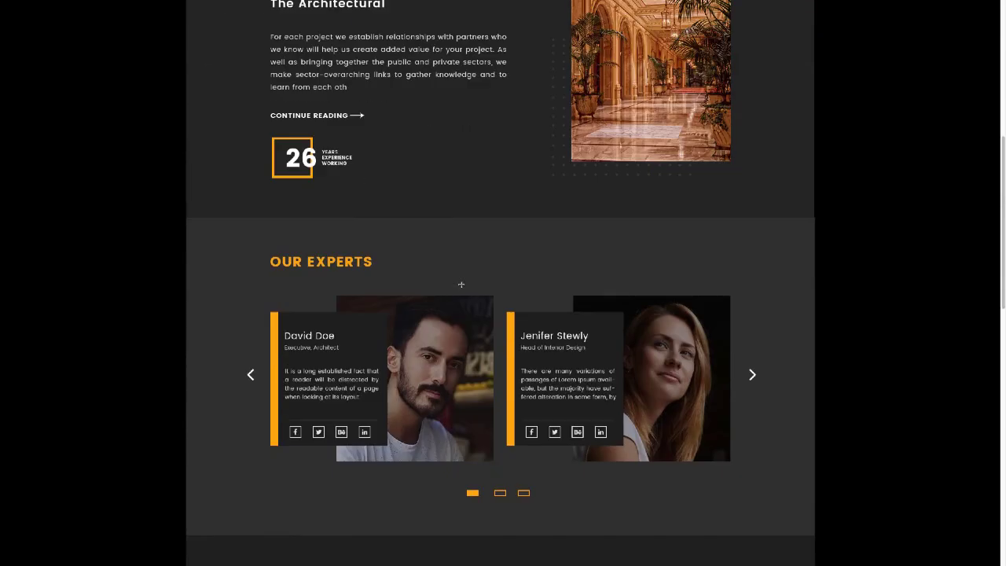
pyautogui.scroll(-8, 468, 287)
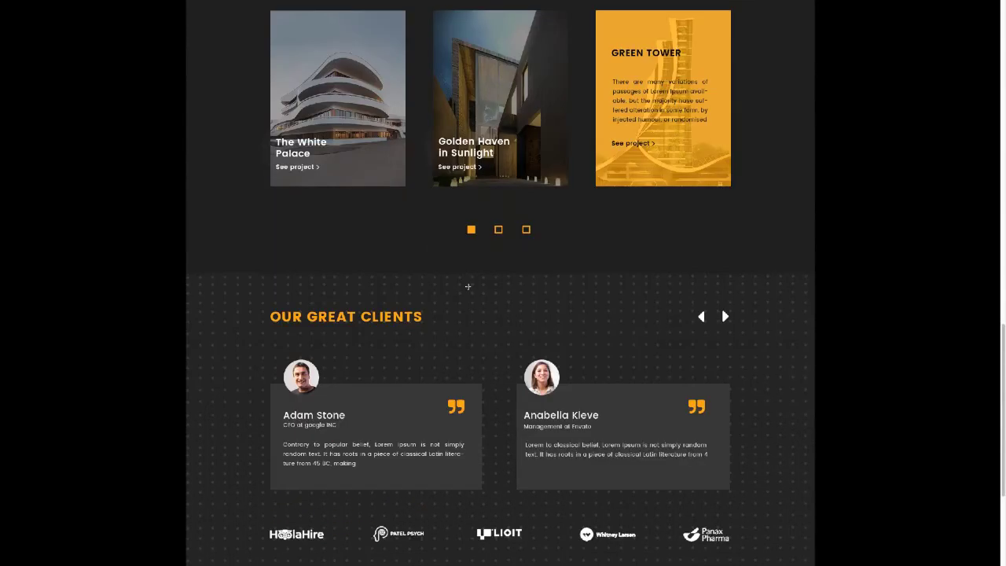
pyautogui.scroll(8, 467, 286)
pyautogui.scroll(7, 467, 287)
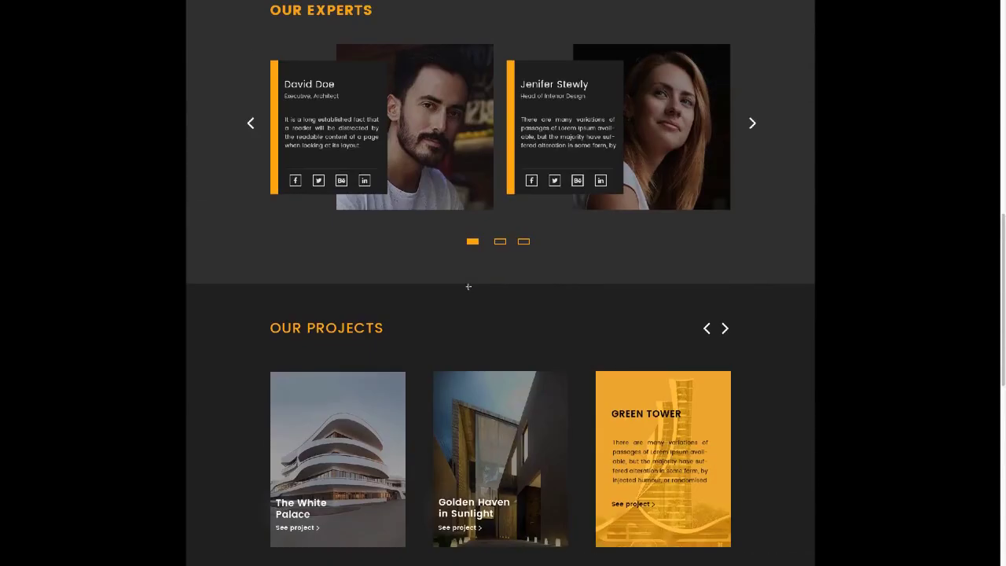
pyautogui.scroll(-13, 539, 323)
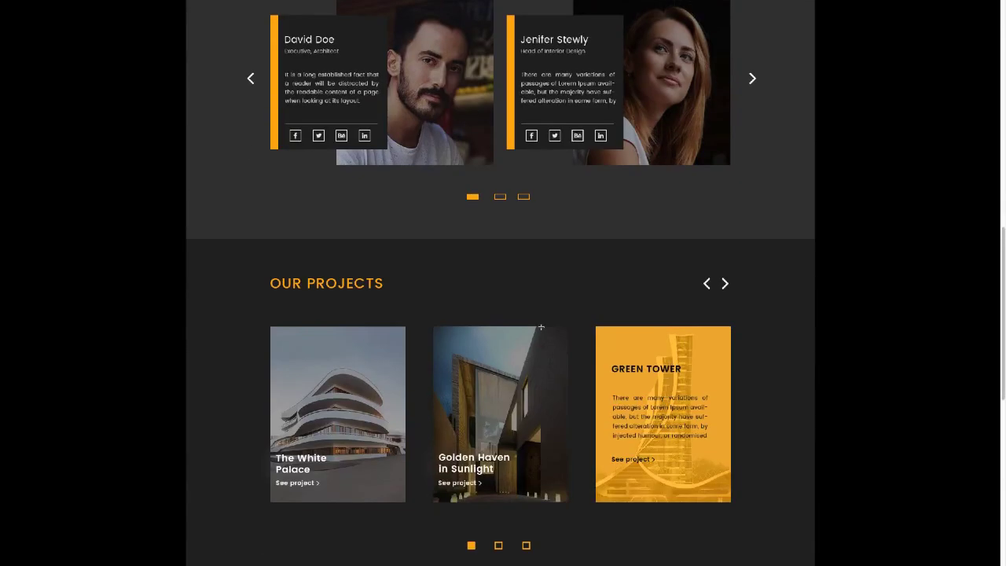
# - Review the Arena Housing page from hero banner to footer, comparing its Our Experts, Our Projects and Our Great Clients sections
pyautogui.scroll(-3, 552, 329)
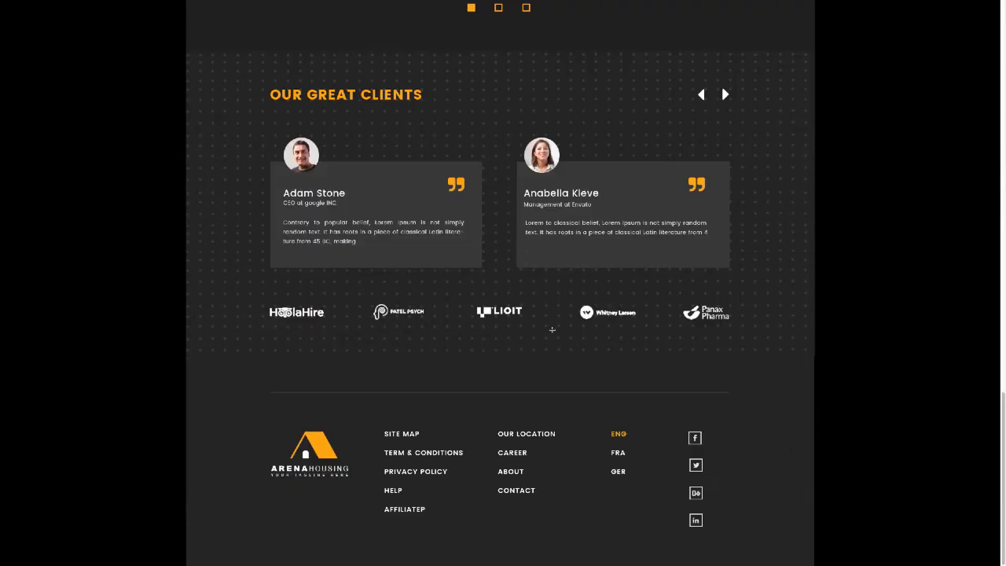
pyautogui.scroll(20, 552, 329)
pyautogui.scroll(5, 552, 329)
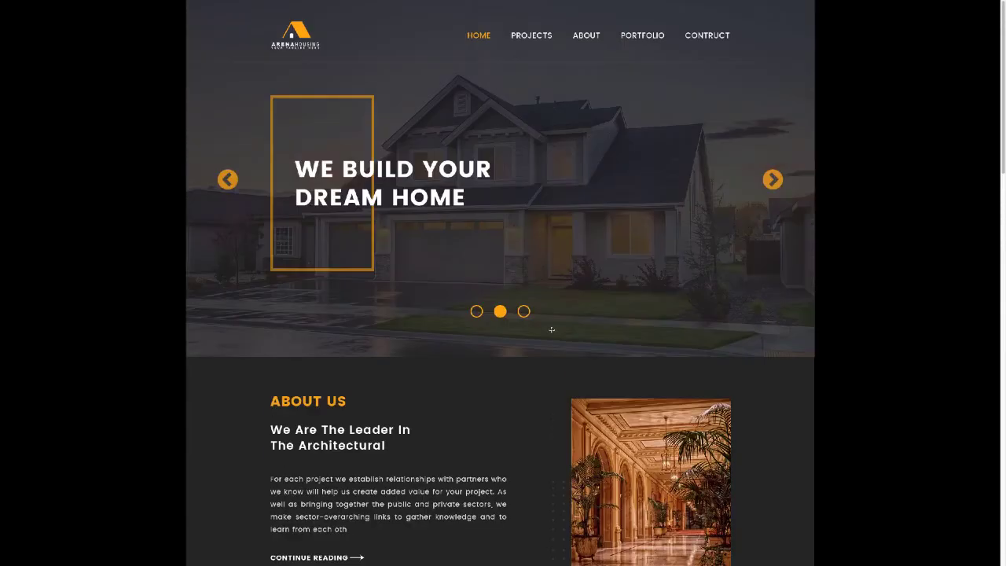
pyautogui.scroll(-5, 552, 329)
pyautogui.scroll(-20, 552, 329)
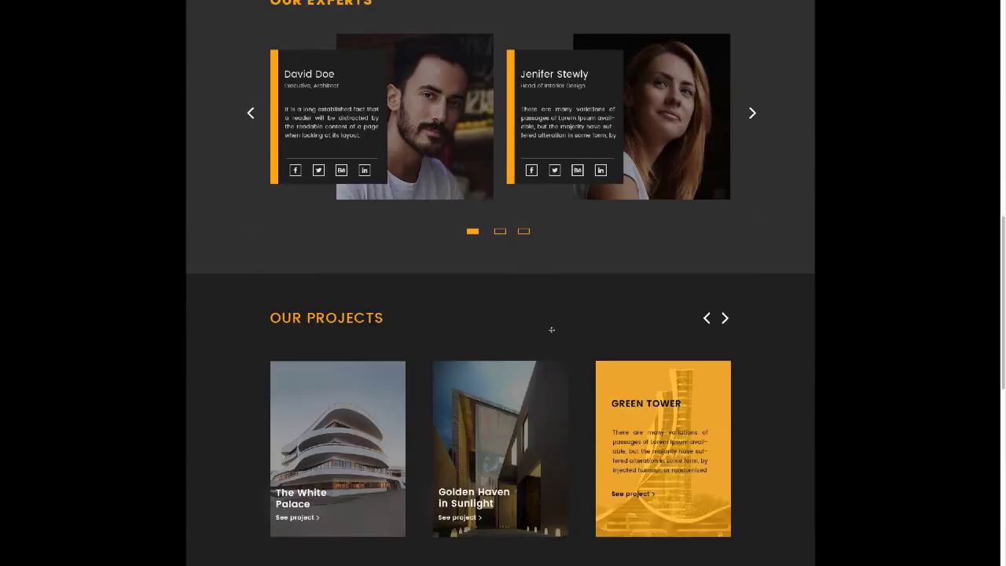
pyautogui.scroll(15, 551, 330)
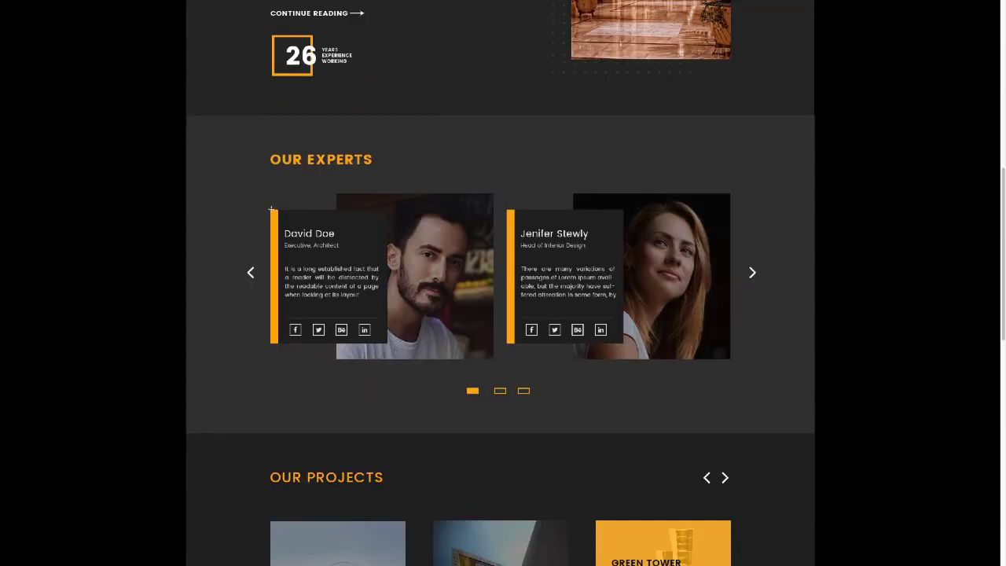
# - Mark out the orange accent bar and the social icons on the first Our Experts card
pyautogui.moveTo(275, 297); pyautogui.dragTo(274, 344)
pyautogui.click(279, 357)
pyautogui.moveTo(268, 206); pyautogui.dragTo(278, 351)
pyautogui.click(272, 192)
pyautogui.moveTo(301, 323)
pyautogui.mouseDown()
pyautogui.moveTo(313, 337)
pyautogui.moveTo(358, 339)
pyautogui.mouseUp()
pyautogui.click(387, 312)
# - Mark out the slider indicators under Our Projects and the arrows beside Our Great Clients to compare their styles
pyautogui.scroll(-4, 409, 355)
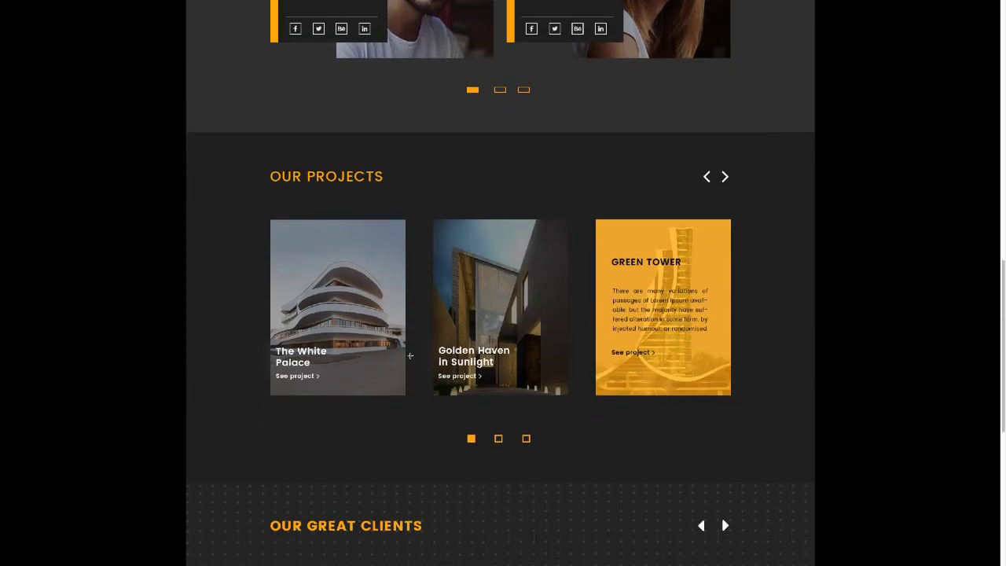
pyautogui.scroll(-2, 410, 355)
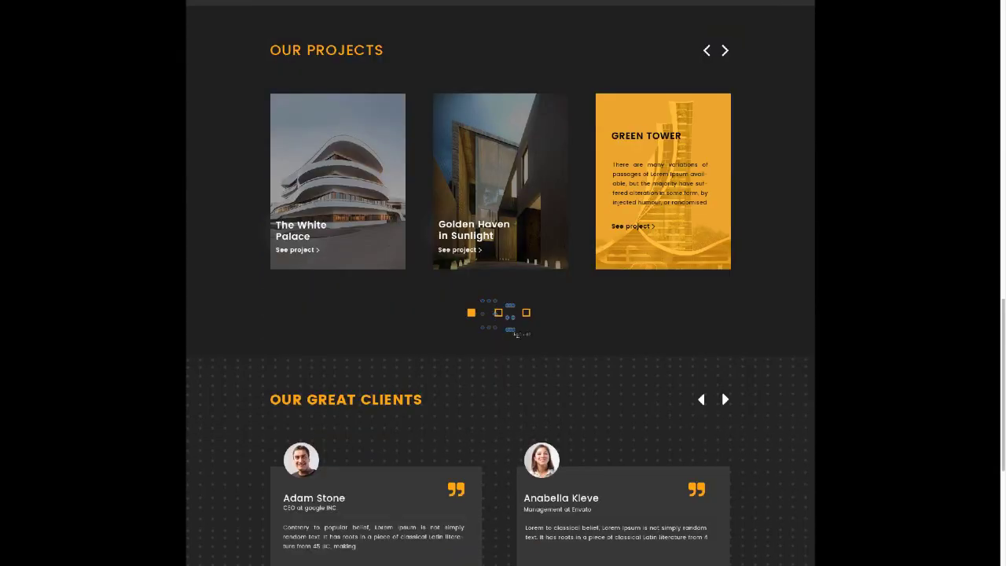
pyautogui.scroll(-2, 559, 375)
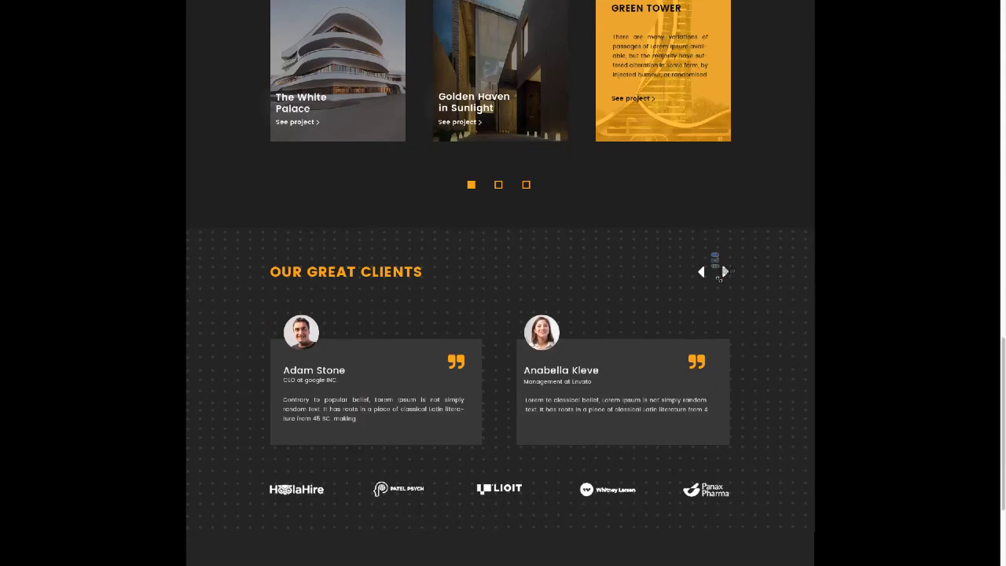
pyautogui.scroll(-3, 499, 344)
pyautogui.scroll(8, 499, 345)
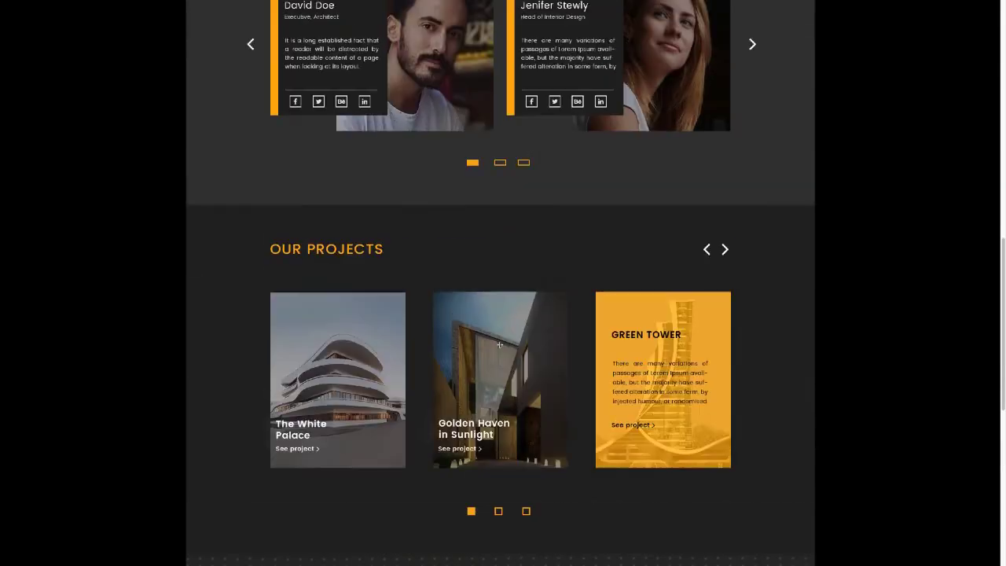
pyautogui.scroll(12, 499, 344)
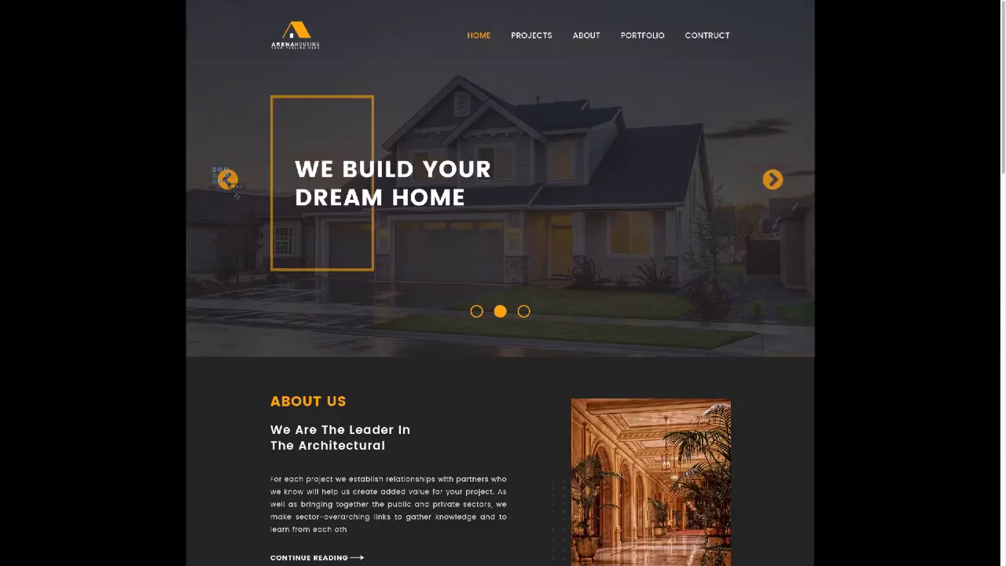
# - Mark out the hero banner's previous and next arrows and its three round slider indicators
pyautogui.click(236, 195)
pyautogui.moveTo(761, 163); pyautogui.dragTo(786, 209)
pyautogui.moveTo(211, 165); pyautogui.dragTo(236, 188)
pyautogui.moveTo(461, 299); pyautogui.dragTo(537, 324)
pyautogui.moveTo(470, 301); pyautogui.dragTo(533, 325)
pyautogui.click(479, 326)
pyautogui.moveTo(467, 301); pyautogui.dragTo(553, 328)
pyautogui.click(484, 313)
pyautogui.moveTo(470, 302); pyautogui.dragTo(543, 324)
pyautogui.click(513, 332)
# - Finish at the Arena Housing page's About Us section and close its image
pyautogui.scroll(-2, 217, 405)
pyautogui.scroll(-3, 216, 405)
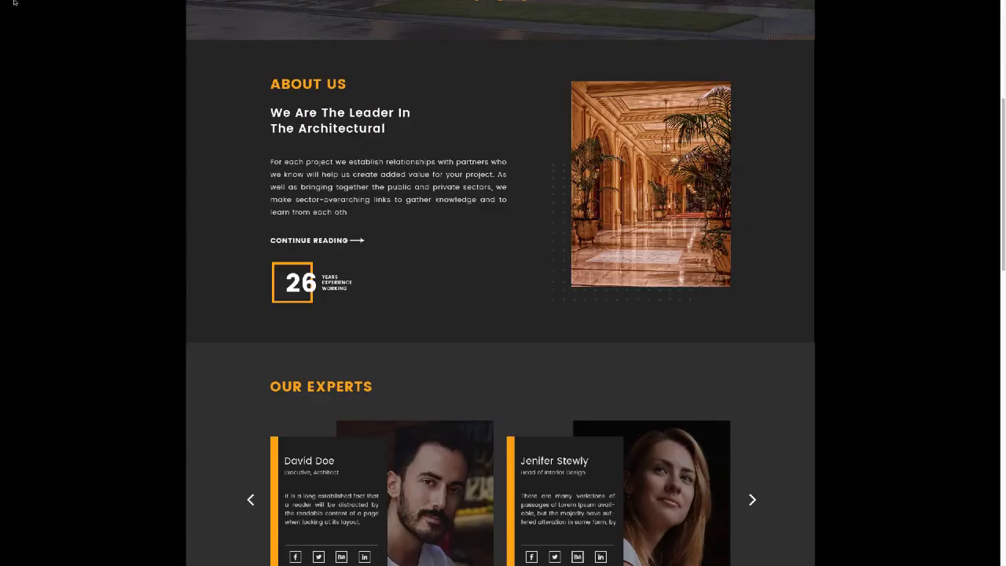
pyautogui.click(5, 13)
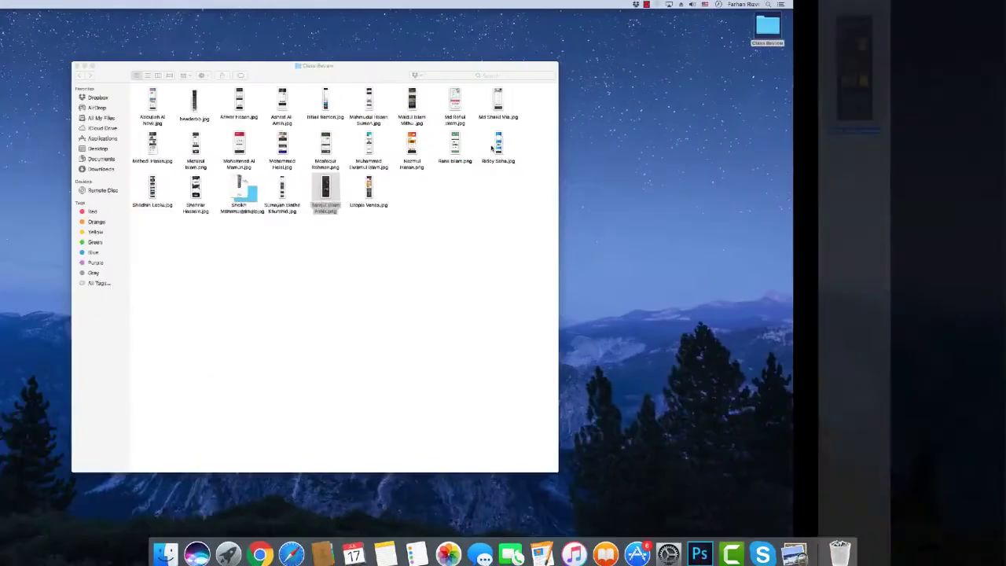
# - Open the last student's Pandori restaurant page design in full screen and enlarge it
pyautogui.doubleClick(581, 189)
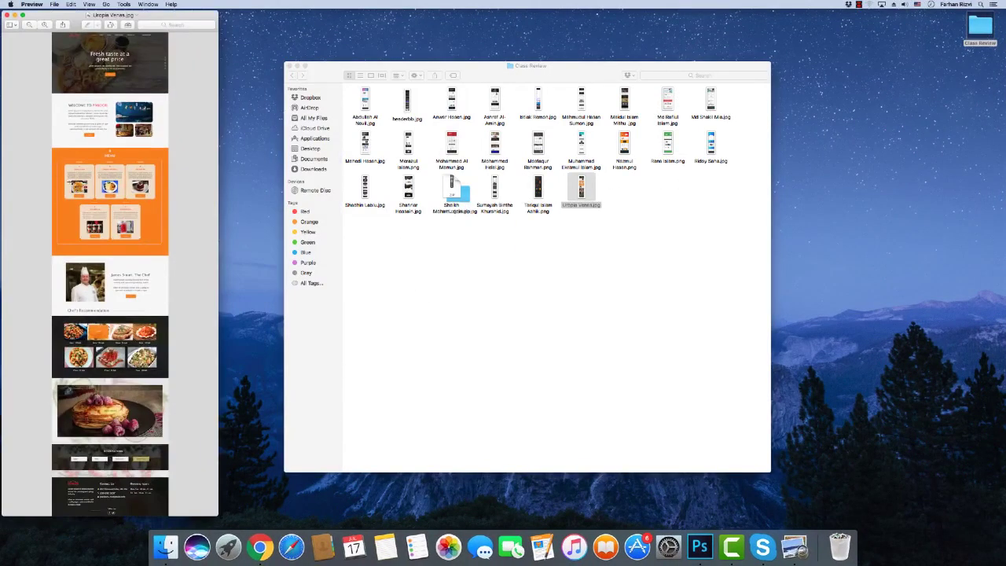
pyautogui.click(23, 15)
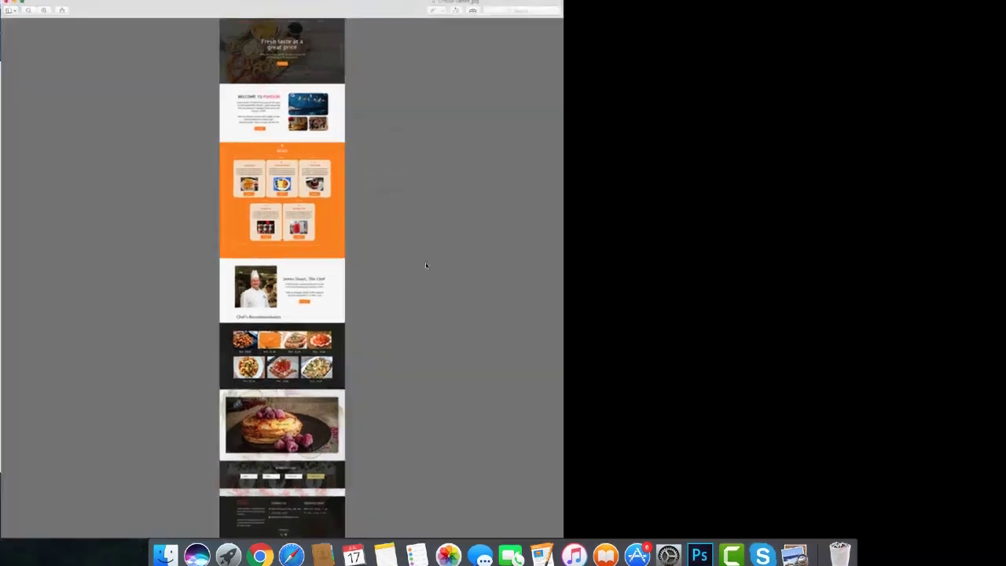
pyautogui.scroll(10, 456, 326)
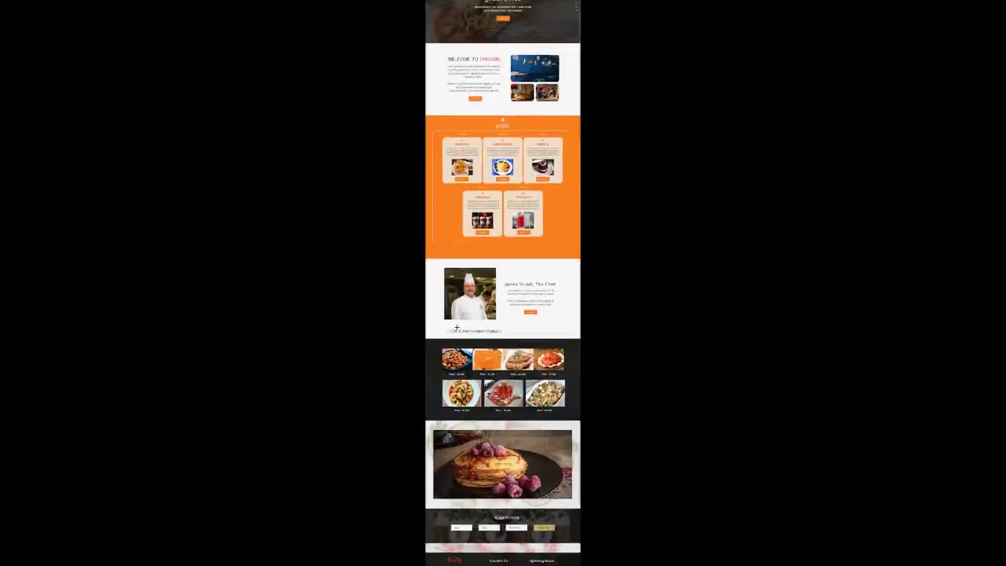
pyautogui.scroll(10, 457, 326)
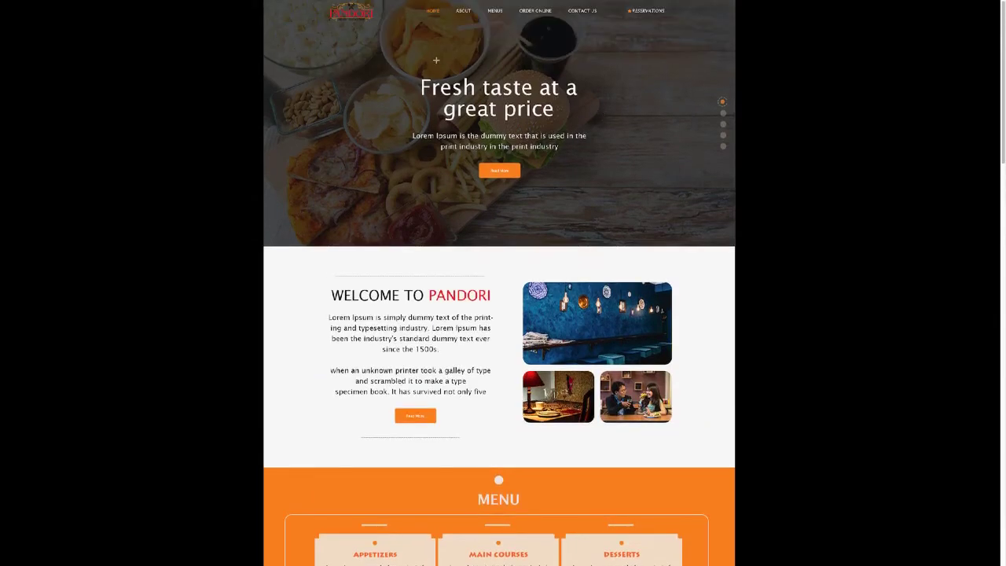
# - Look over the whole Pandori page from the hero banner through the menu and chef sections to the footer
pyautogui.scroll(-10, 455, 187)
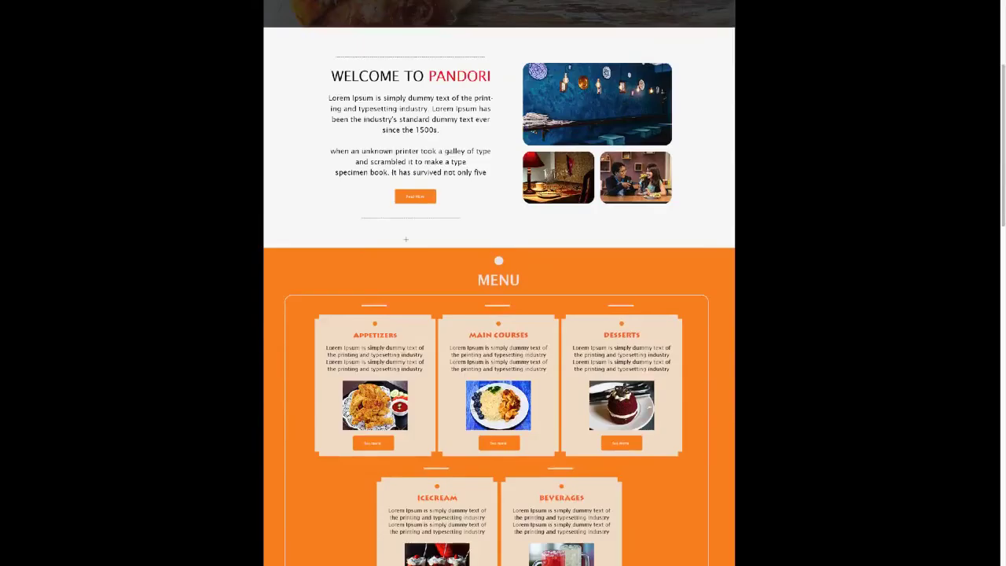
pyautogui.scroll(-10, 584, 307)
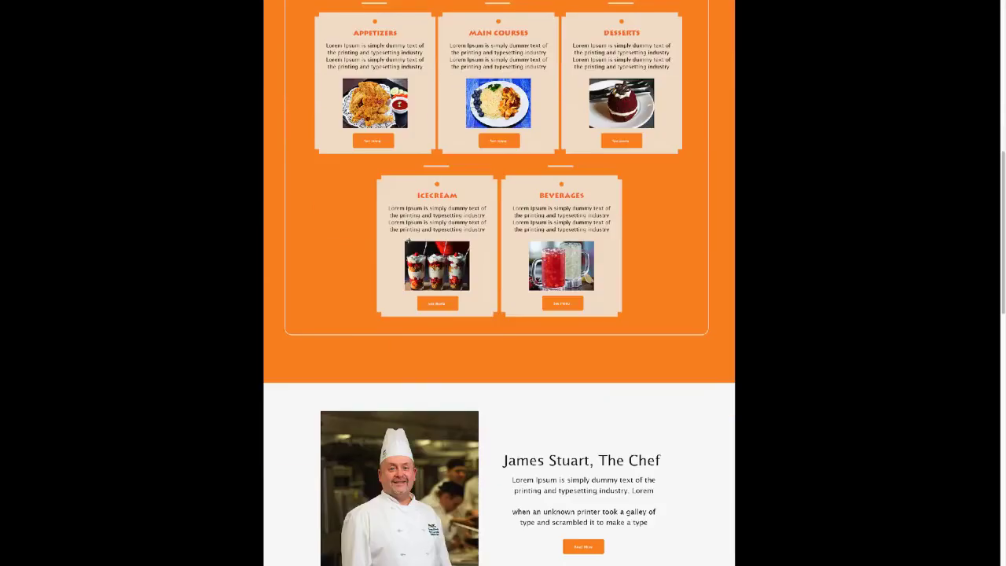
pyautogui.scroll(-15, 584, 307)
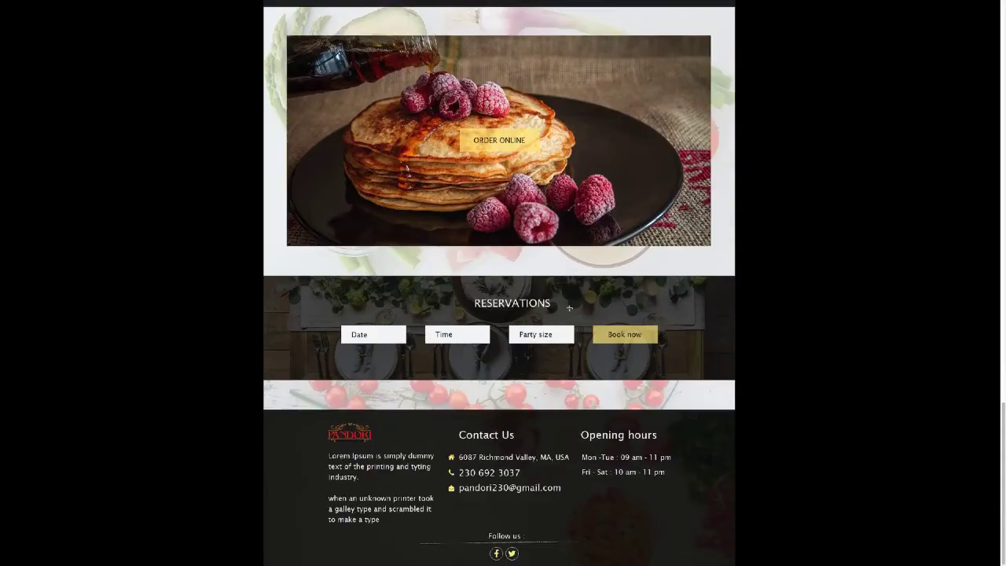
pyautogui.scroll(20, 569, 307)
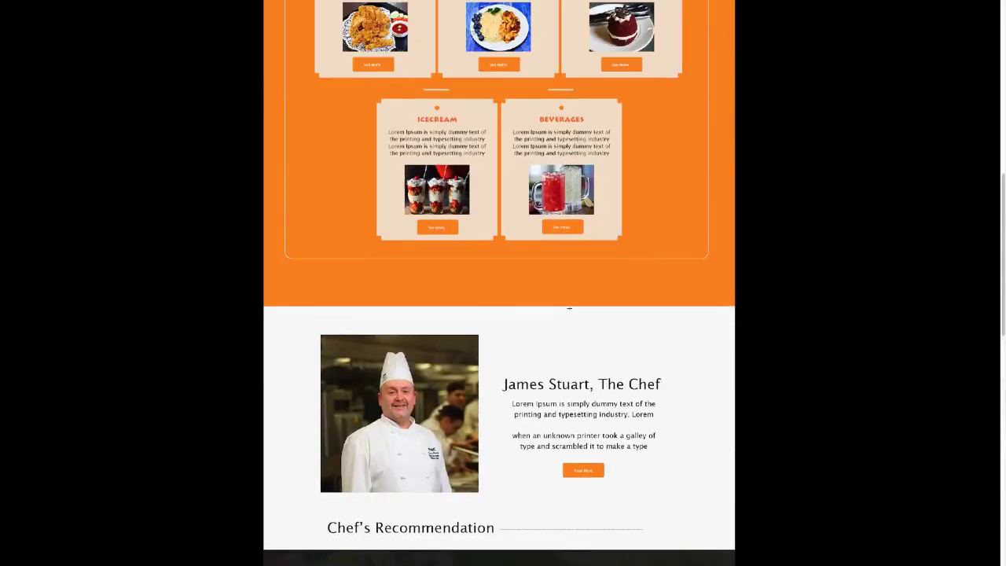
pyautogui.scroll(8, 569, 307)
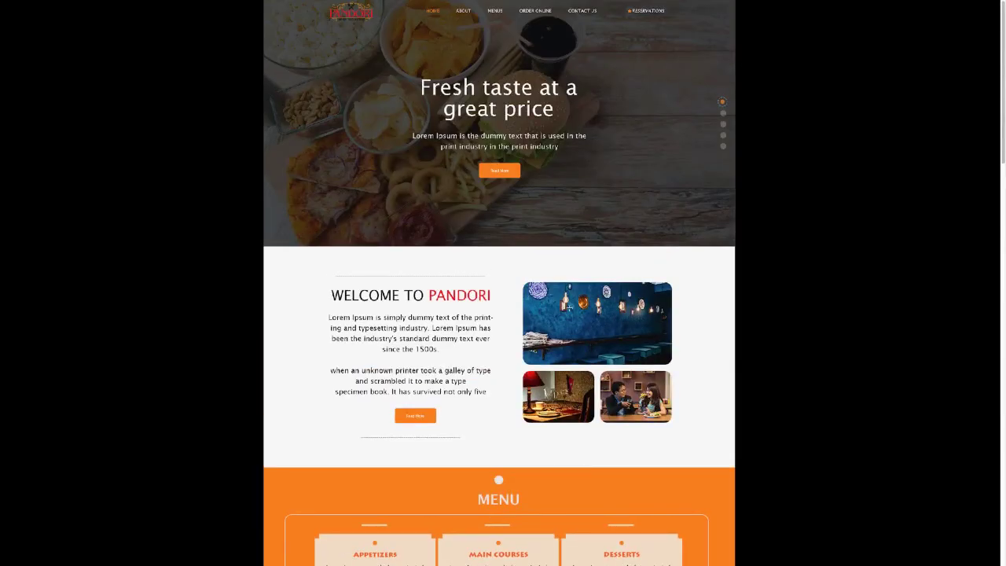
# - Examine the orange Menu section's card layout and mark out the strip along its frame's left edge
pyautogui.scroll(-4, 499, 283)
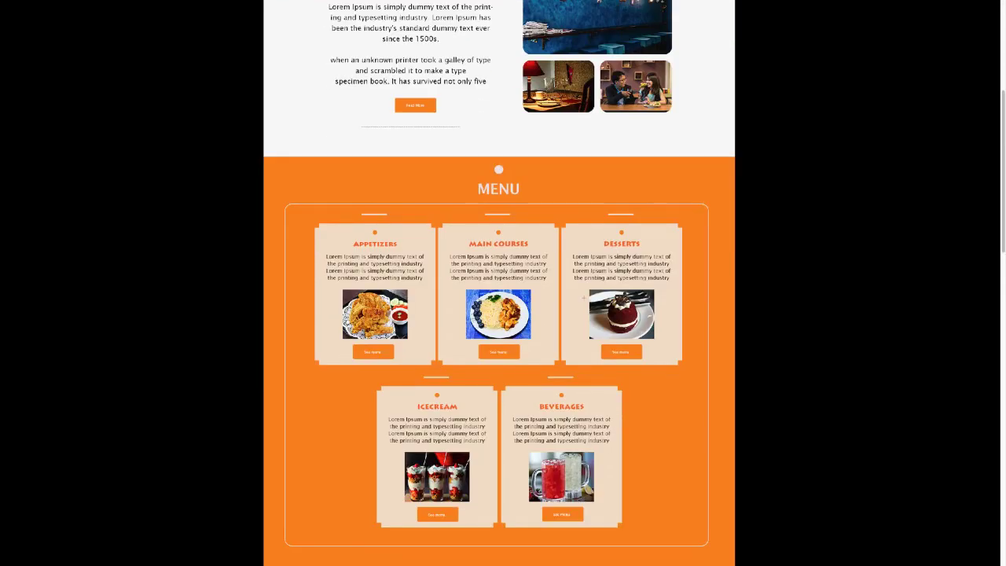
pyautogui.scroll(-1, 584, 299)
pyautogui.scroll(-1, 441, 222)
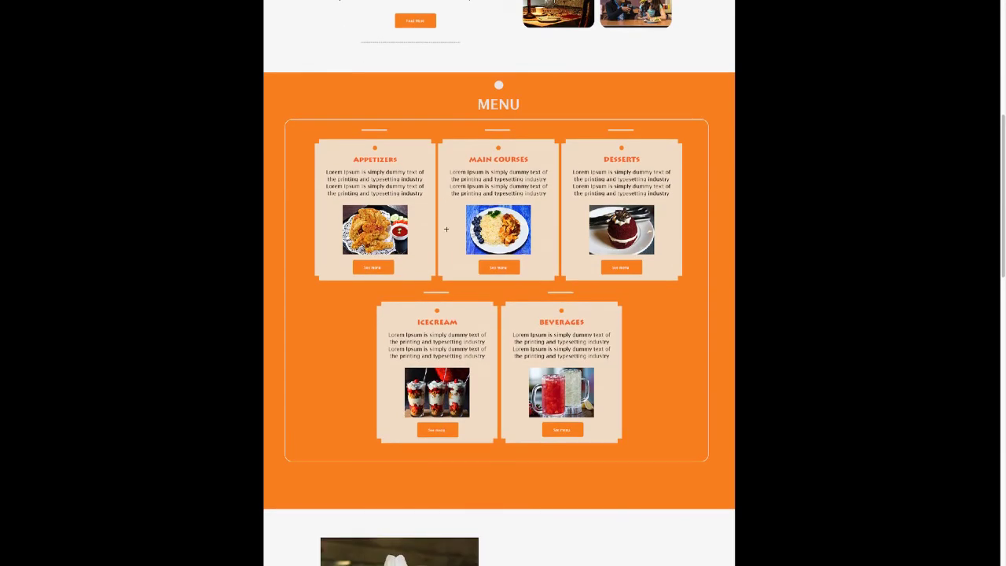
pyautogui.scroll(-2, 449, 227)
pyautogui.scroll(2, 288, 170)
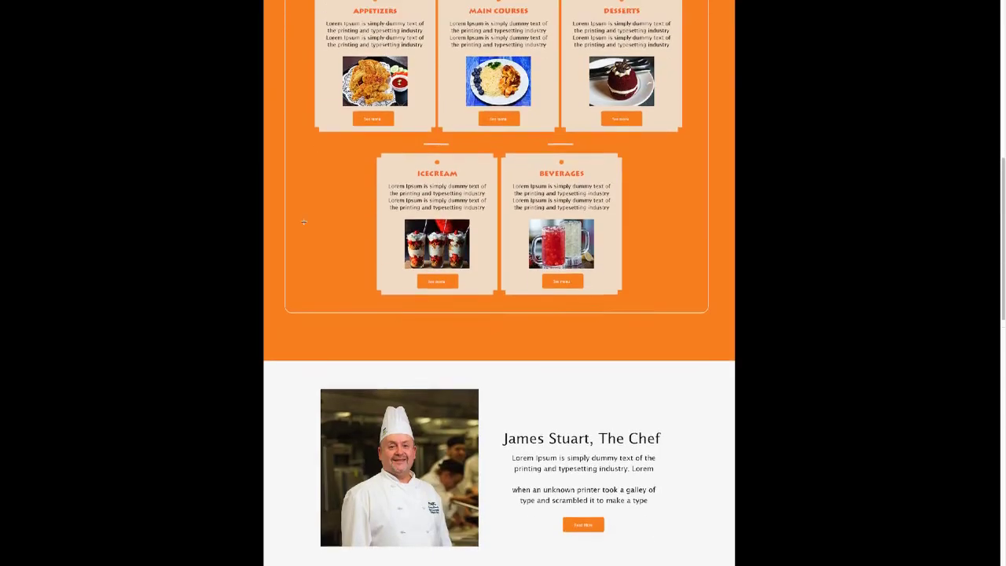
pyautogui.moveTo(285, 85); pyautogui.dragTo(305, 444)
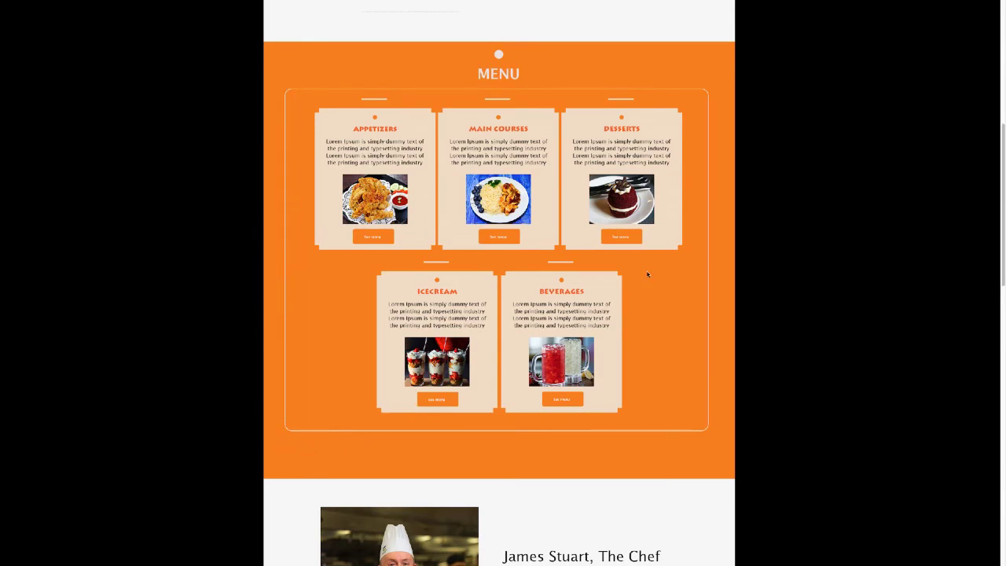
# - Mark out the text block and the orange button beside the chef's photo
pyautogui.scroll(-5, 493, 236)
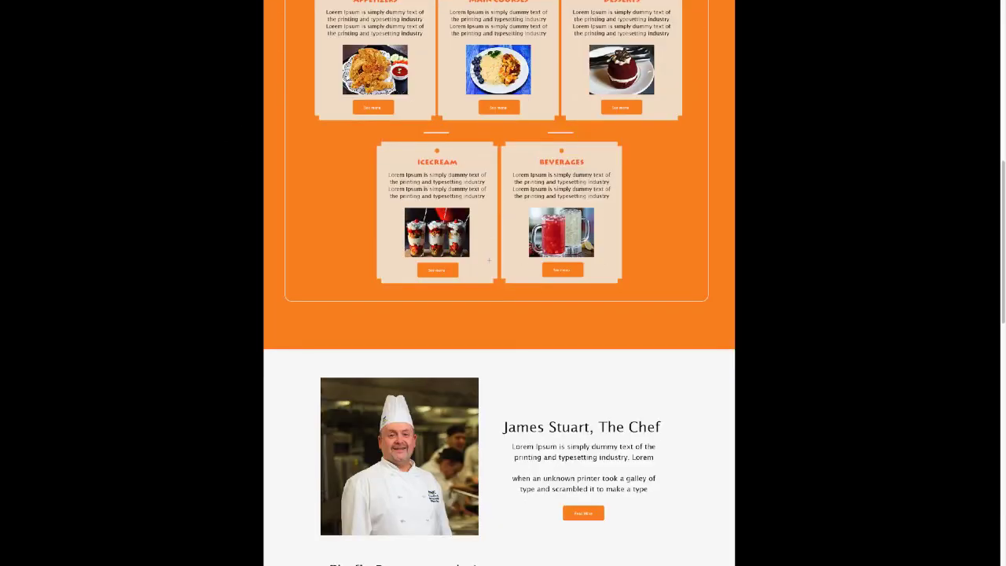
pyautogui.moveTo(510, 292); pyautogui.dragTo(665, 356)
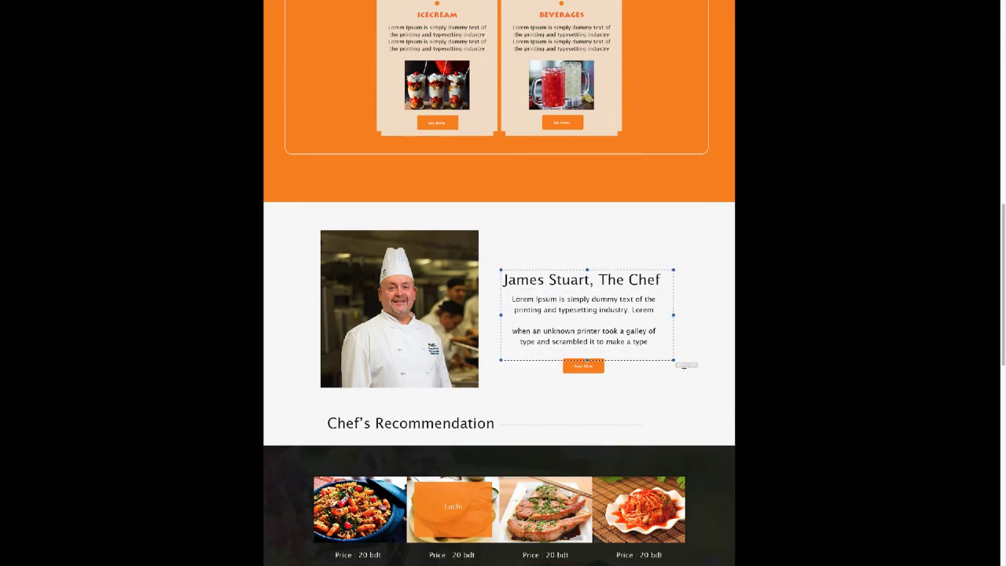
pyautogui.scroll(1, 683, 366)
pyautogui.moveTo(564, 399); pyautogui.dragTo(610, 427)
pyautogui.moveTo(548, 375)
pyautogui.mouseDown()
pyautogui.moveTo(613, 419)
pyautogui.moveTo(557, 400)
pyautogui.moveTo(647, 436)
pyautogui.mouseUp()
pyautogui.click(588, 449)
# - Mark out the Luchi label in Chef's Recommendation and areas of the Order Online pancake banner
pyautogui.scroll(-5, 562, 439)
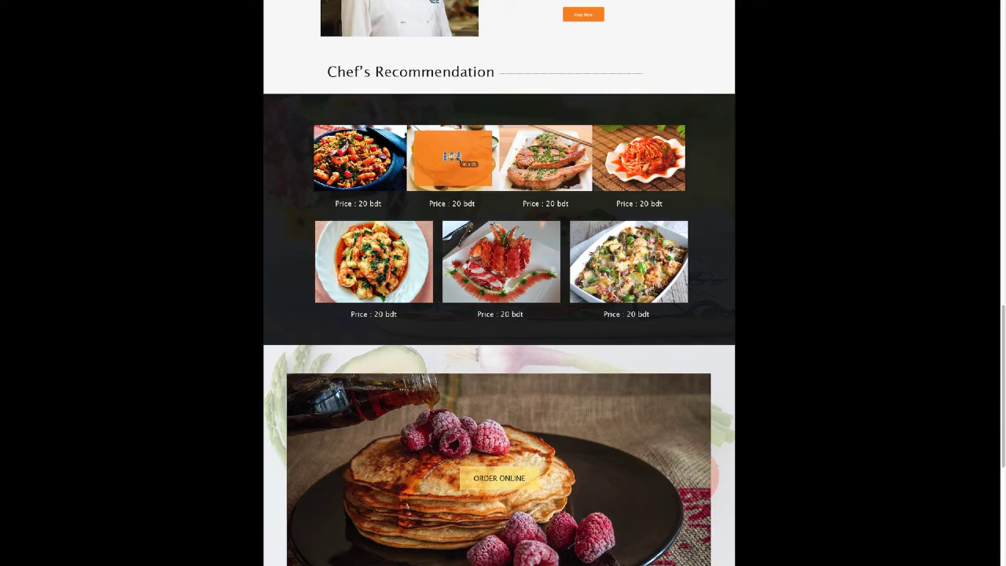
pyautogui.scroll(-3, 275, 324)
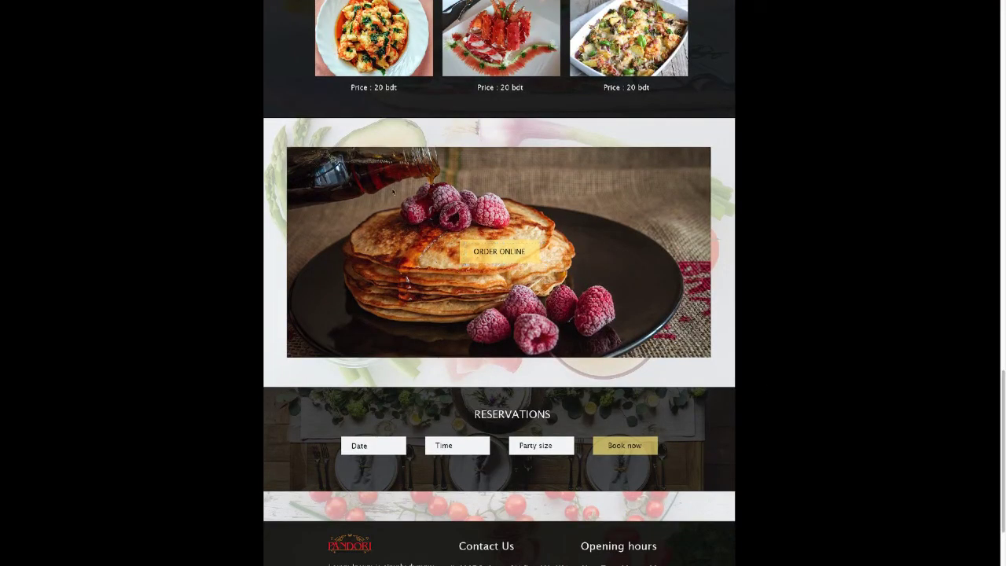
pyautogui.moveTo(531, 269); pyautogui.dragTo(539, 263)
pyautogui.moveTo(404, 189); pyautogui.dragTo(596, 220)
# - Return to the start of the Pandori page and close its image
pyautogui.scroll(-3, 623, 255)
pyautogui.scroll(10, 539, 396)
pyautogui.scroll(10, 539, 396)
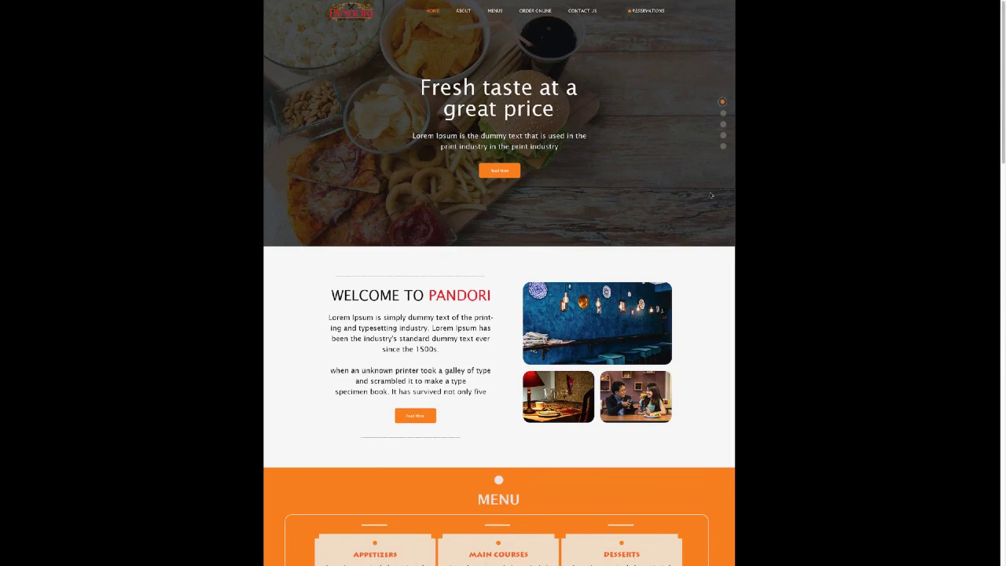
pyautogui.click(500, 171)
pyautogui.click(624, 266)
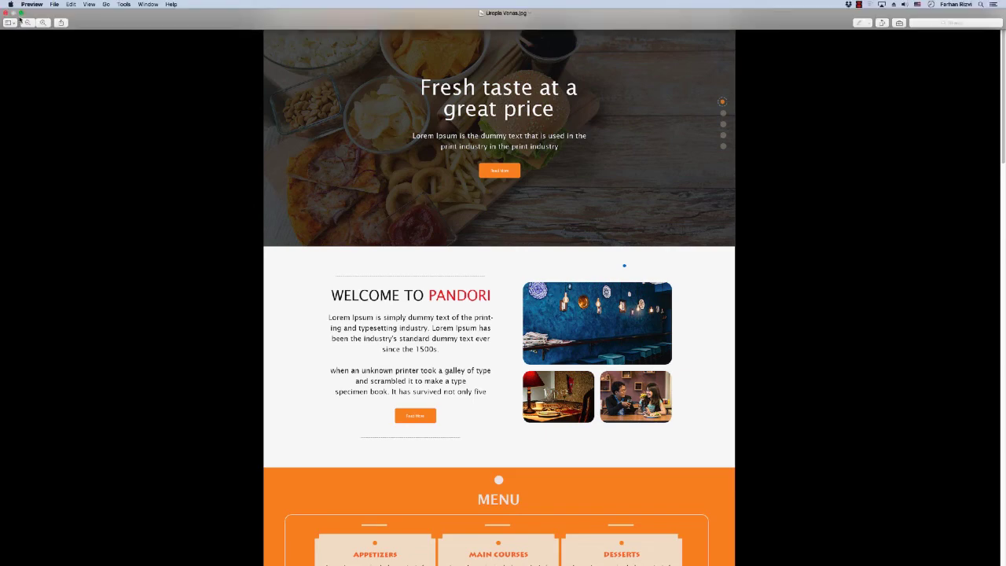
pyautogui.click(21, 14)
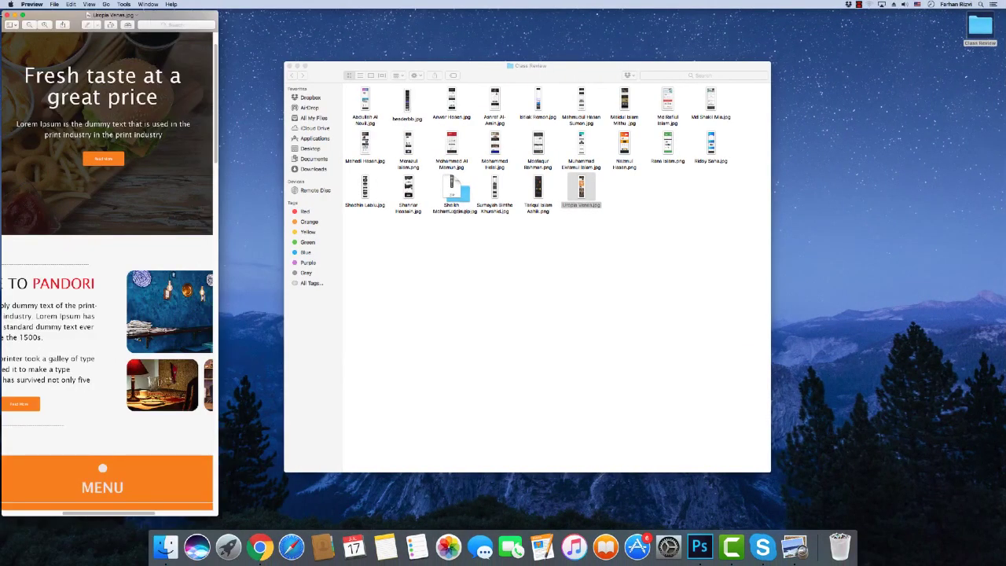
pyautogui.click(6, 15)
pyautogui.click(502, 294)
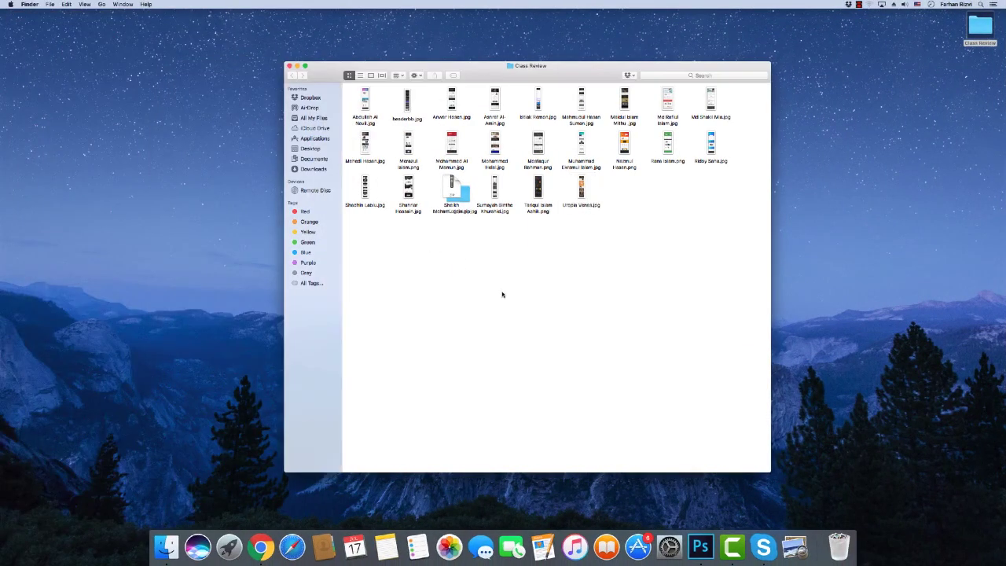